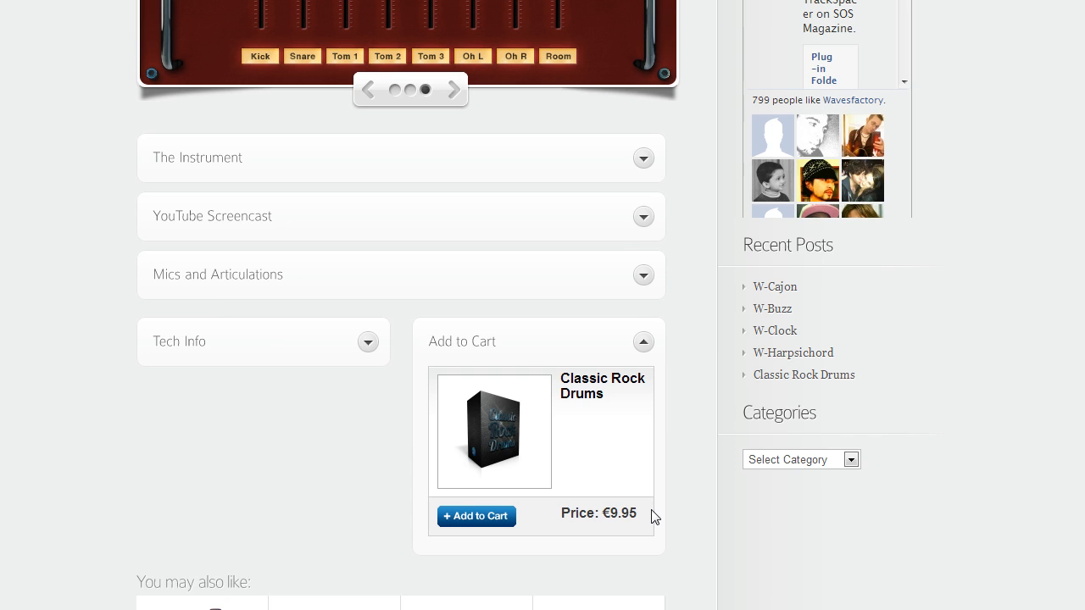
Step: Look over the Classic Rock Drums product page from the audio demo list to the product slideshow
scroll(78, 276, "up", 7)
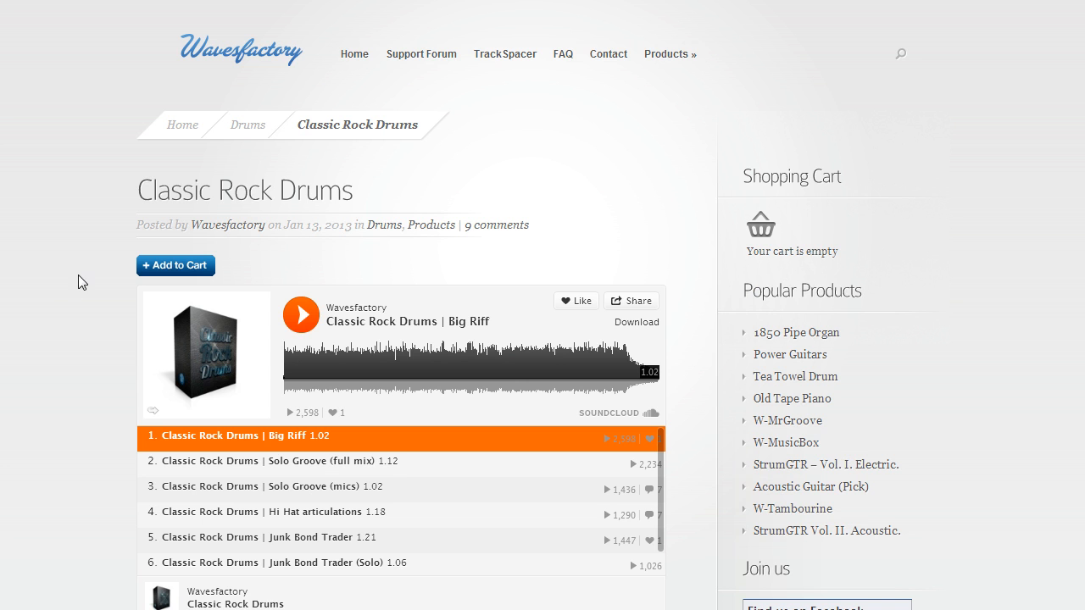
scroll(79, 244, "down", 1)
scroll(83, 248, "up", 1)
scroll(83, 258, "down", 4)
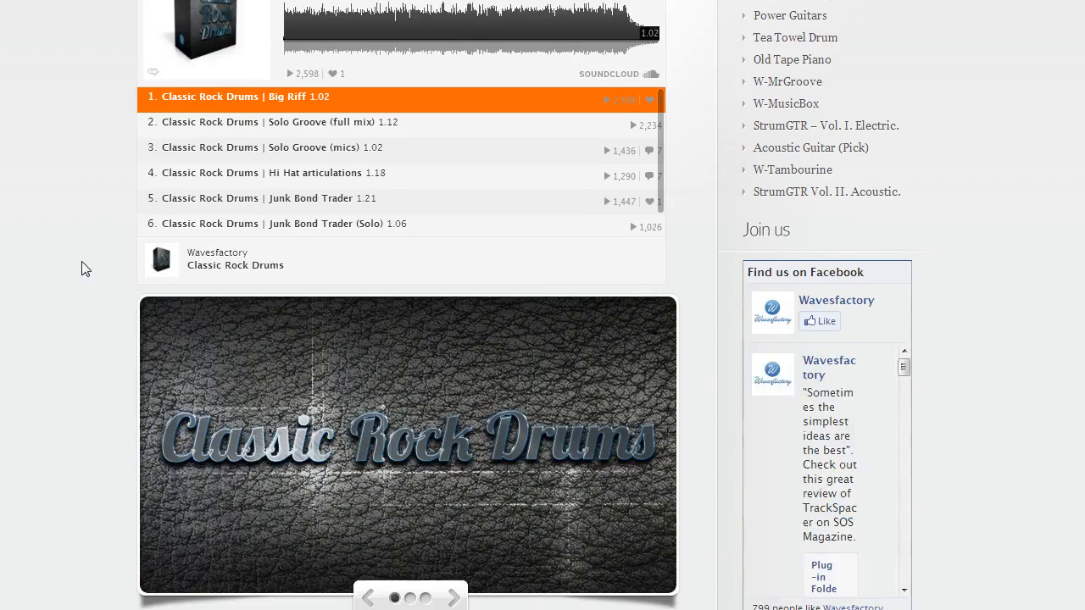
Step: Expand The Instrument section and read through its description of the drum kit
scroll(80, 284, "down", 4)
left_click(219, 343)
scroll(82, 327, "down", 5)
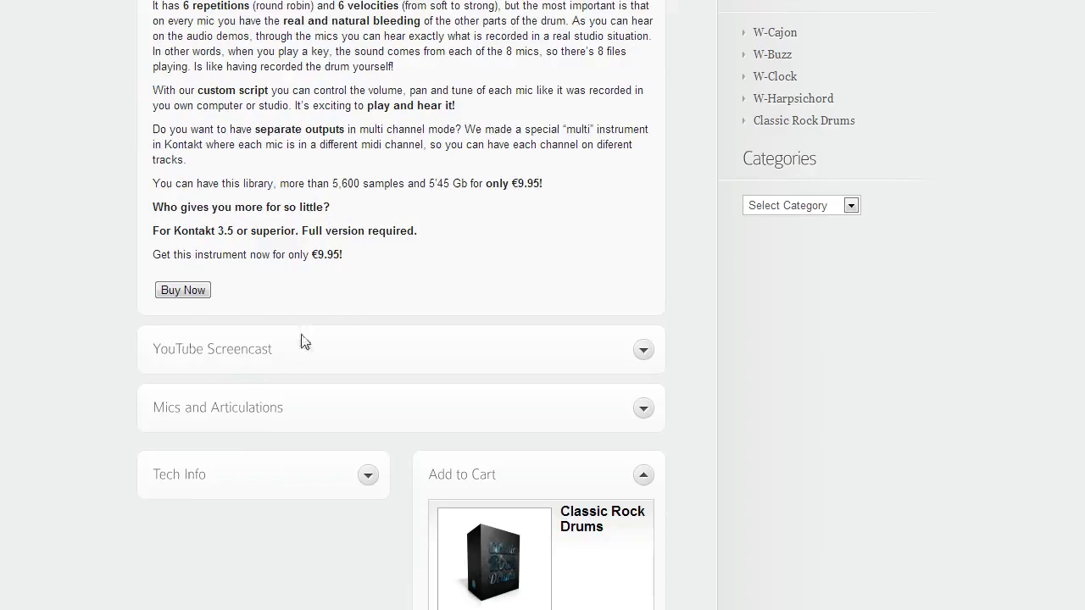
left_click_drag(424, 184, 449, 186)
scroll(451, 218, "up", 3)
left_click(413, 217)
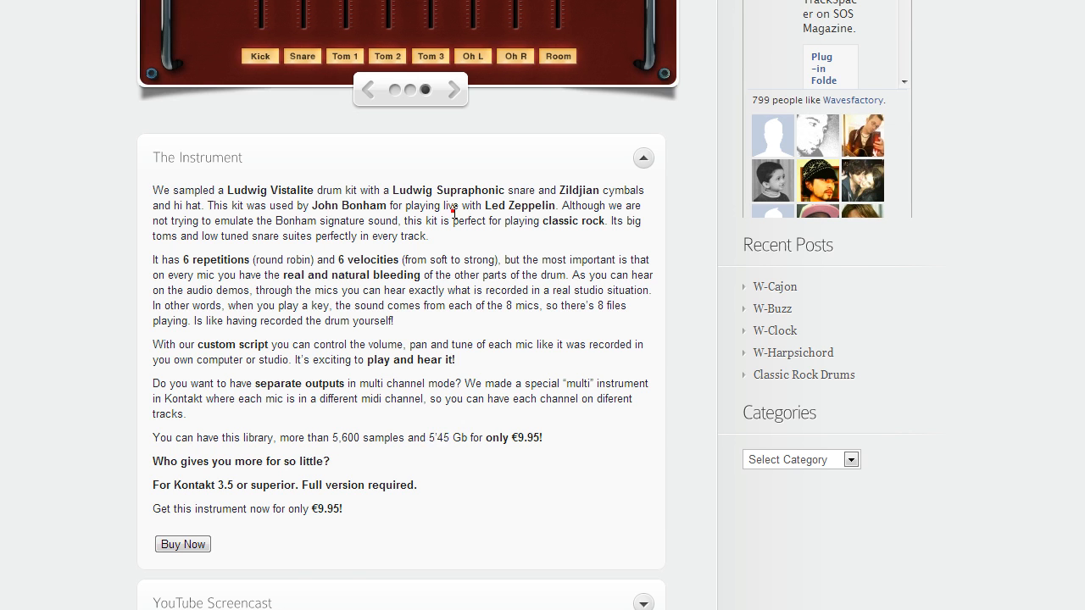
Step: Return to the product slideshow and show its first slide
scroll(412, 217, "up", 2)
scroll(414, 222, "up", 1)
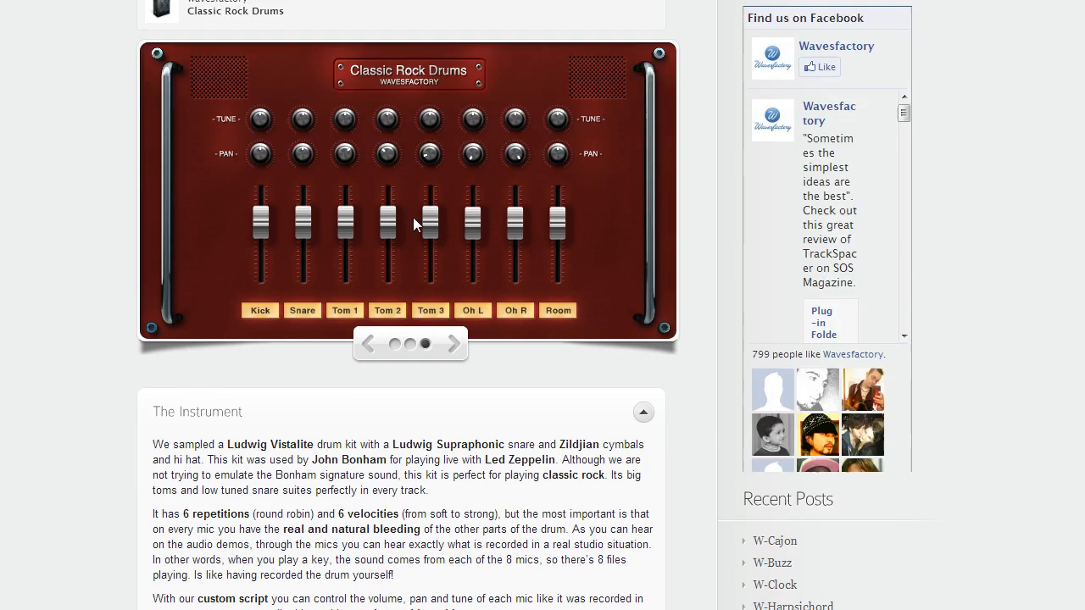
left_click(395, 344)
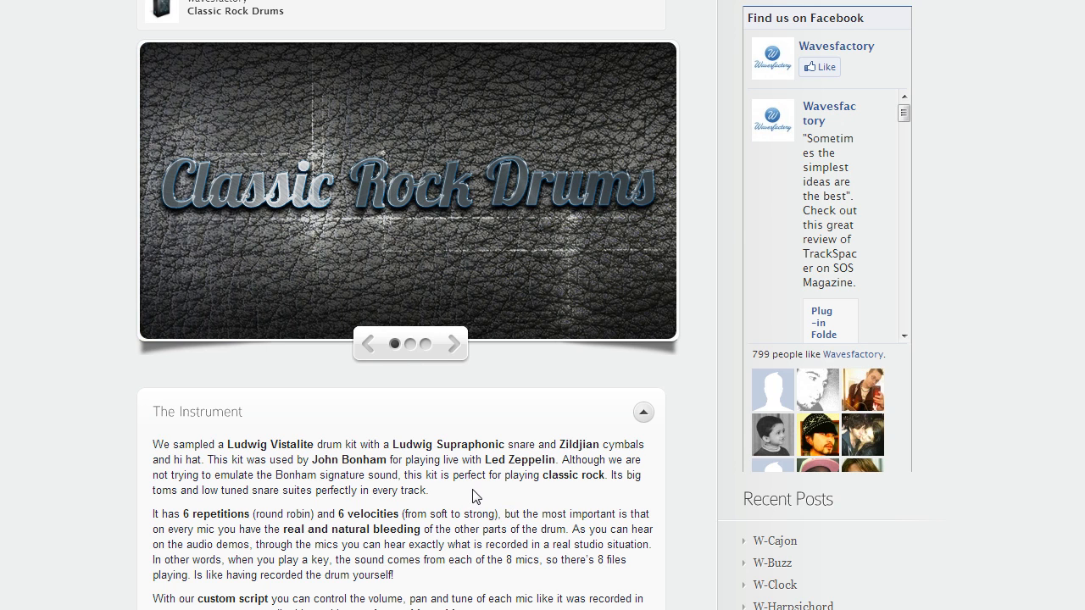
Step: Expand the Mics and Articulations section and review its two lists
scroll(473, 496, "down", 2)
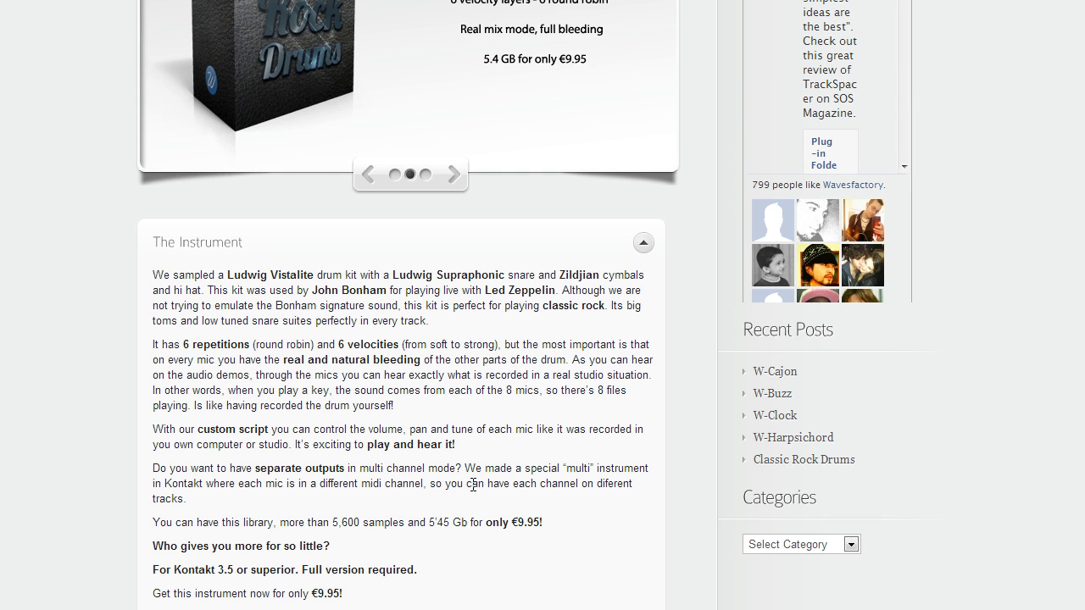
scroll(472, 484, "down", 5)
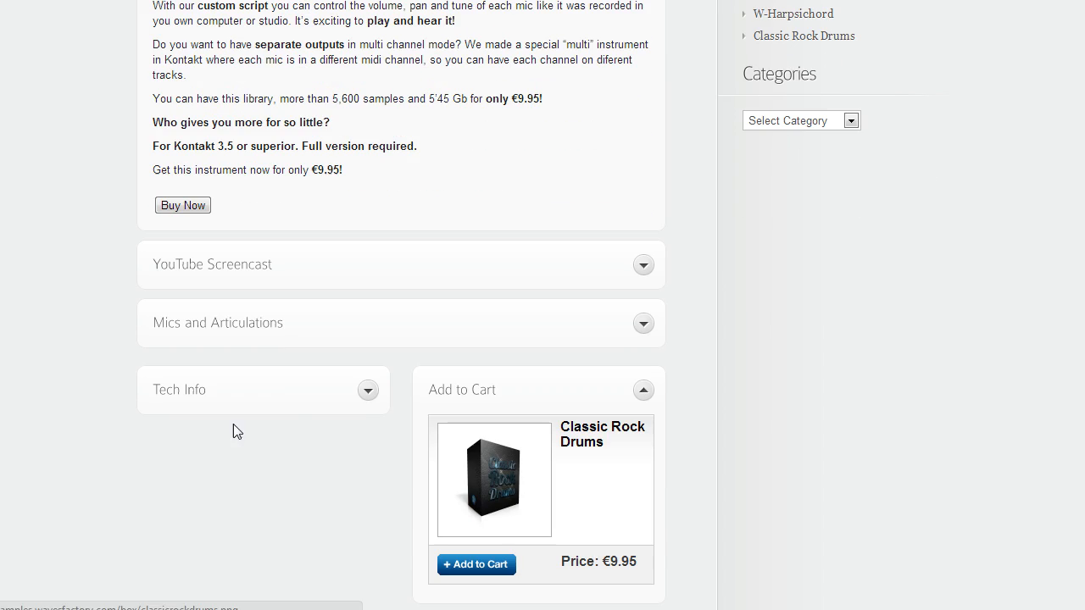
left_click(379, 344)
scroll(380, 354, "down", 3)
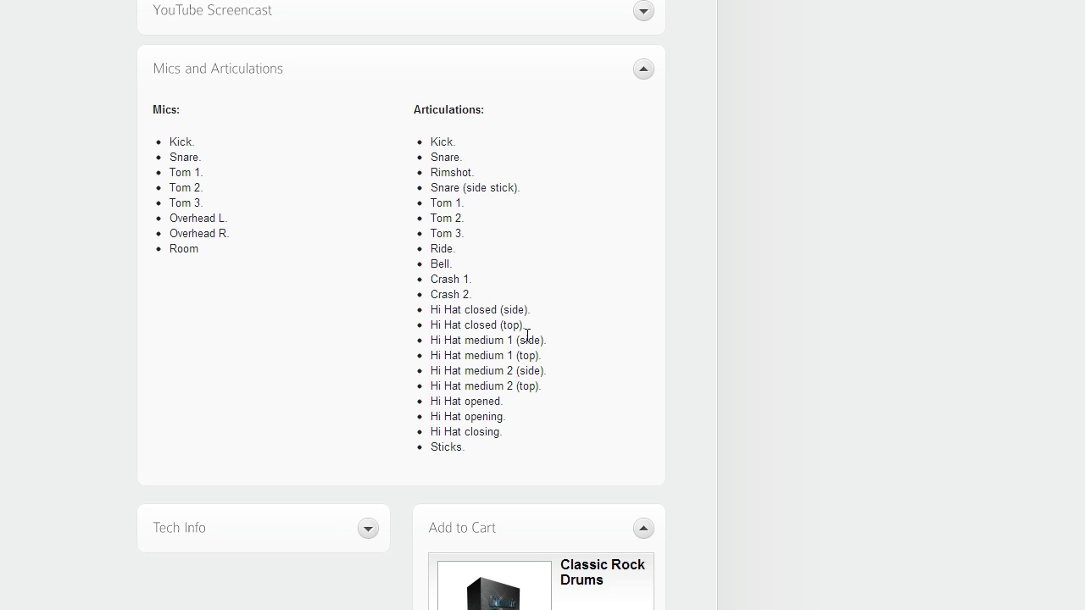
Step: Expand the Tech Info section and highlight the installed size and round robin entries while reading it
left_click(367, 527)
scroll(322, 533, "down", 3)
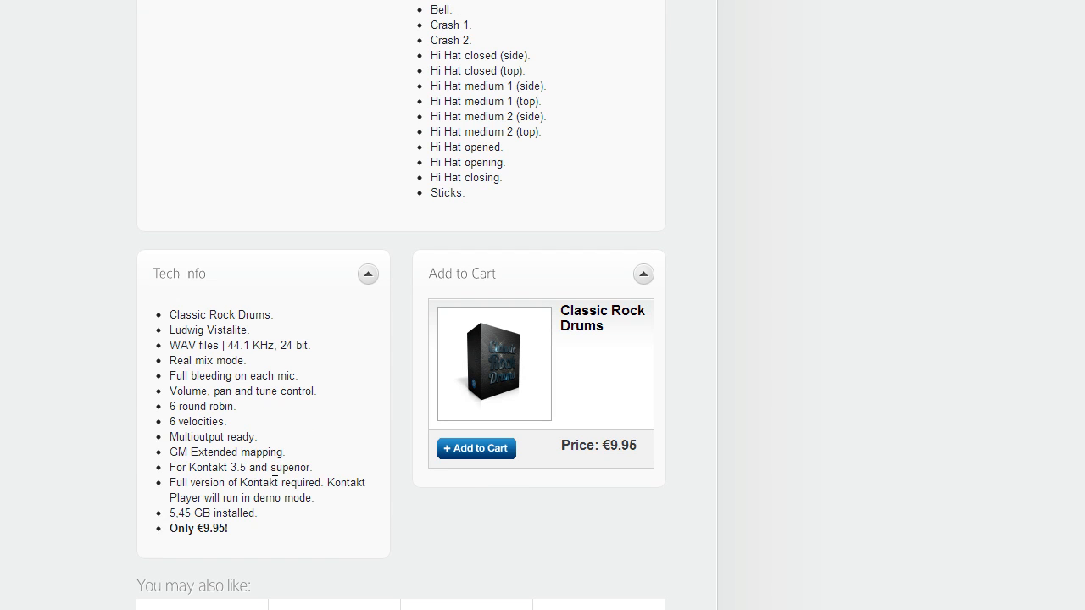
left_click_drag(170, 512, 202, 513)
left_click(282, 509)
scroll(178, 420, "up", 1)
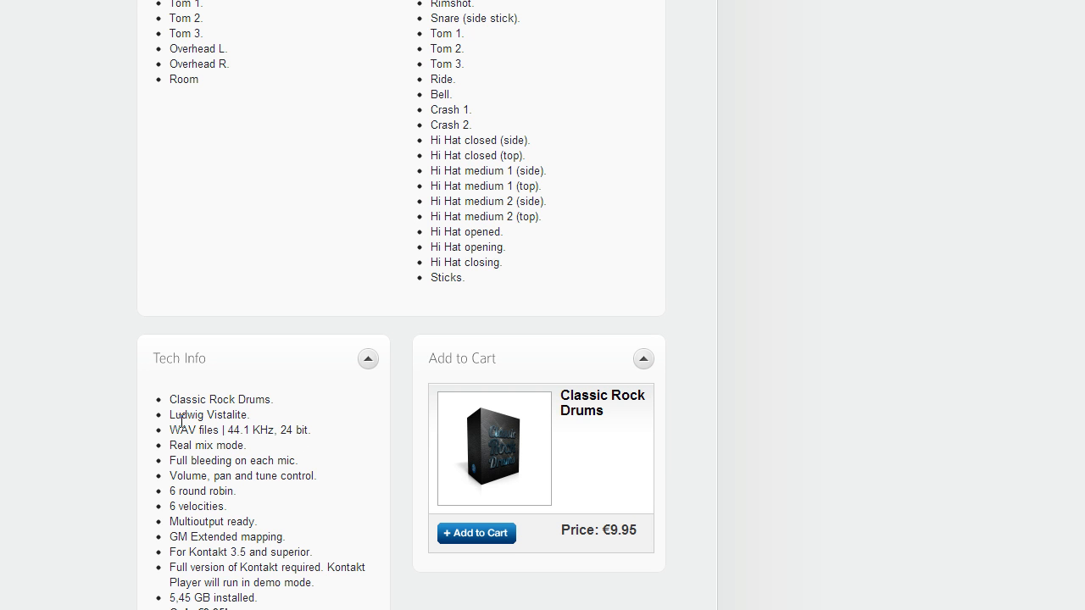
left_click_drag(170, 492, 260, 494)
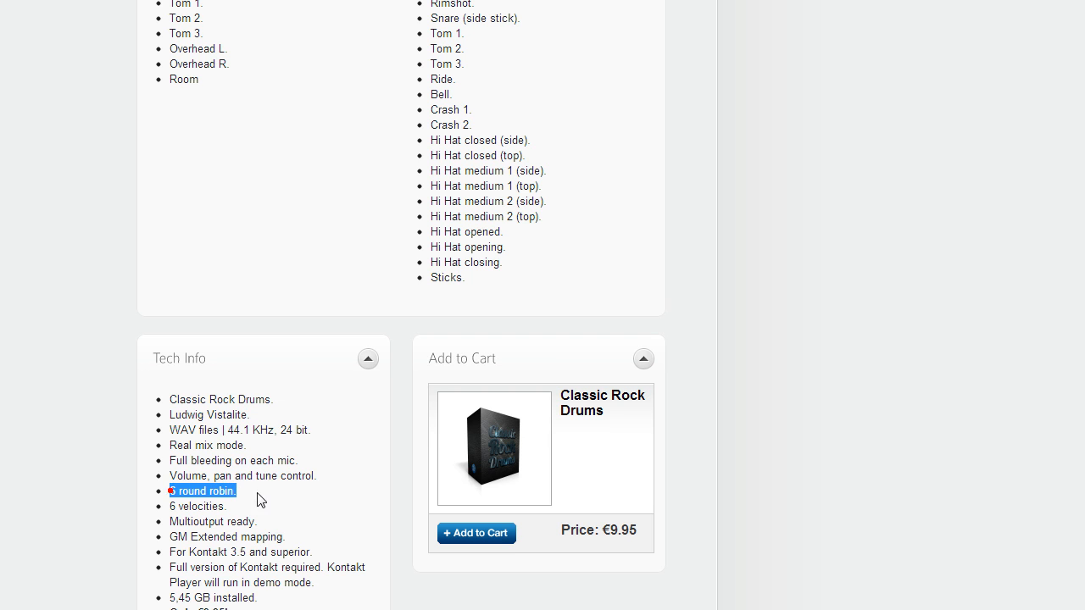
left_click(273, 501)
scroll(271, 501, "up", 1)
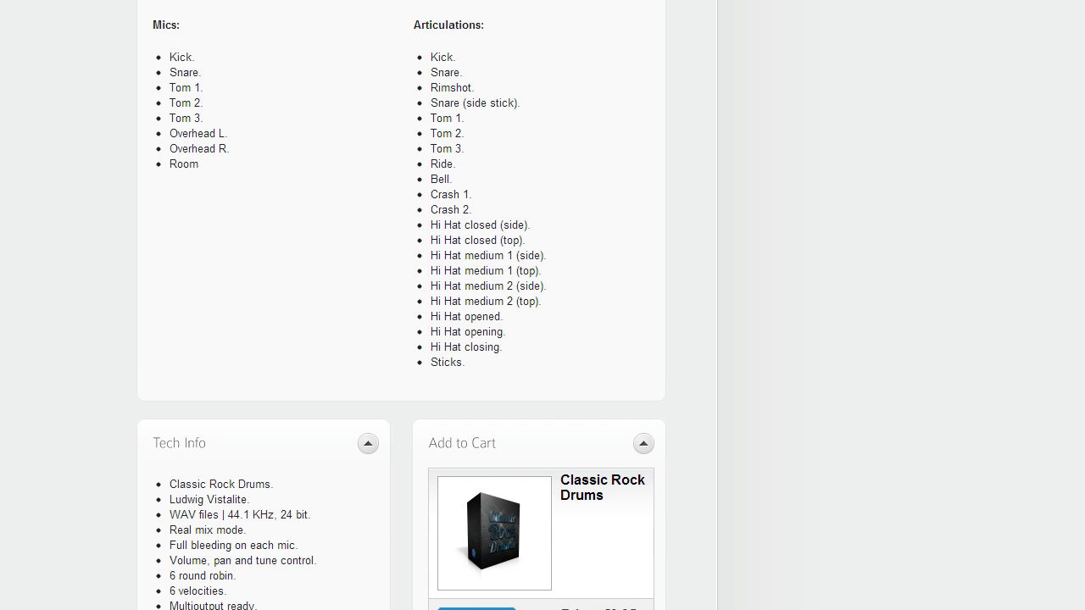
scroll(869, 203, "down", 2)
scroll(866, 201, "down", 3)
scroll(801, 186, "up", 1)
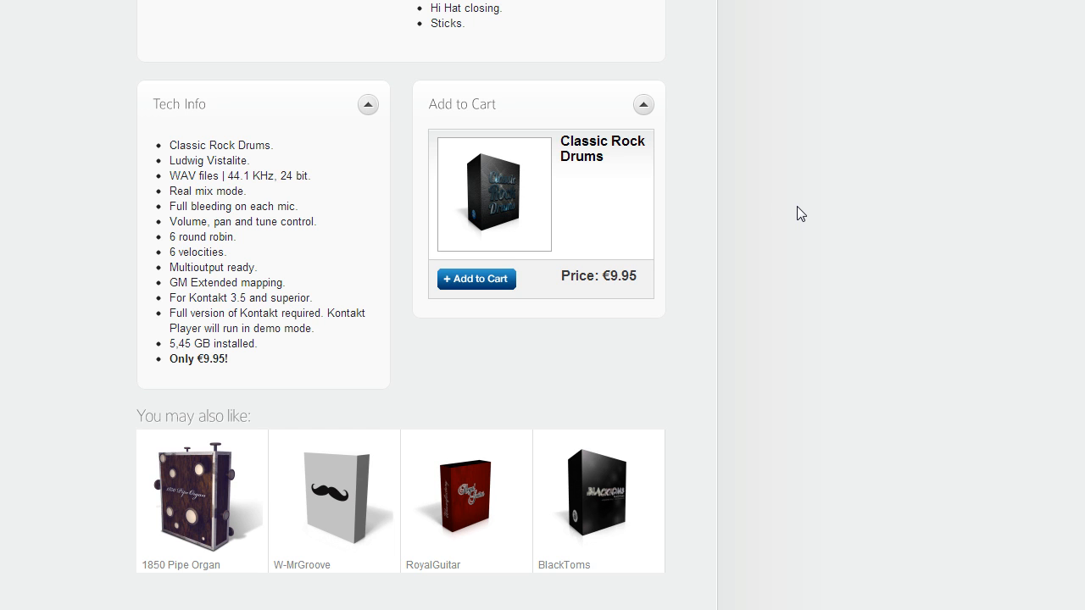
scroll(797, 214, "up", 1)
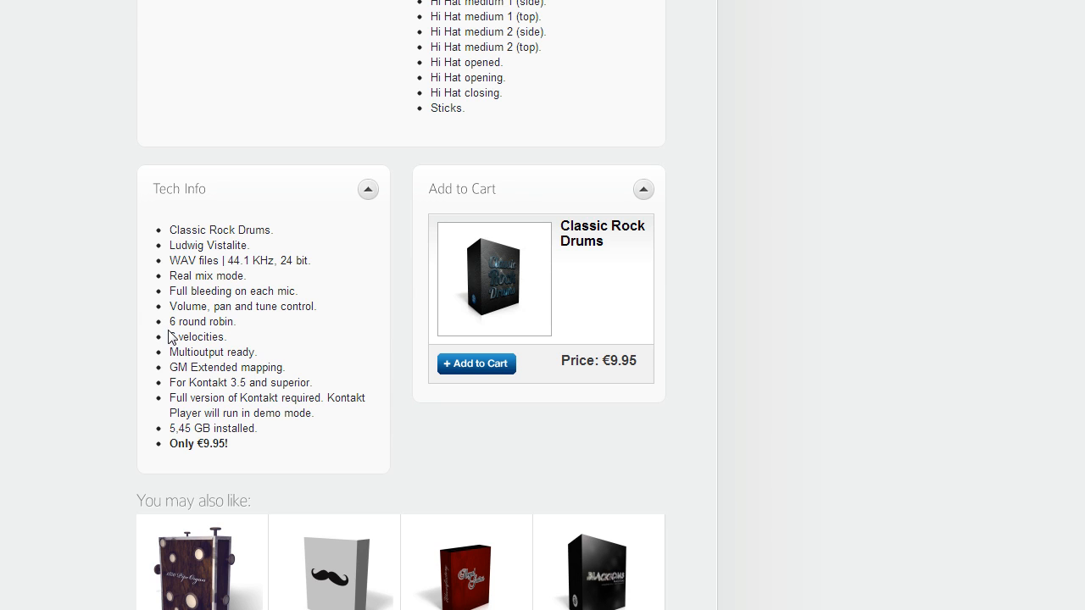
scroll(810, 262, "up", 2)
scroll(780, 271, "down", 2)
Step: Play the Classic Rock Drums | Big Riff audio demo for about 10 seconds and pause it
scroll(742, 234, "up", 10)
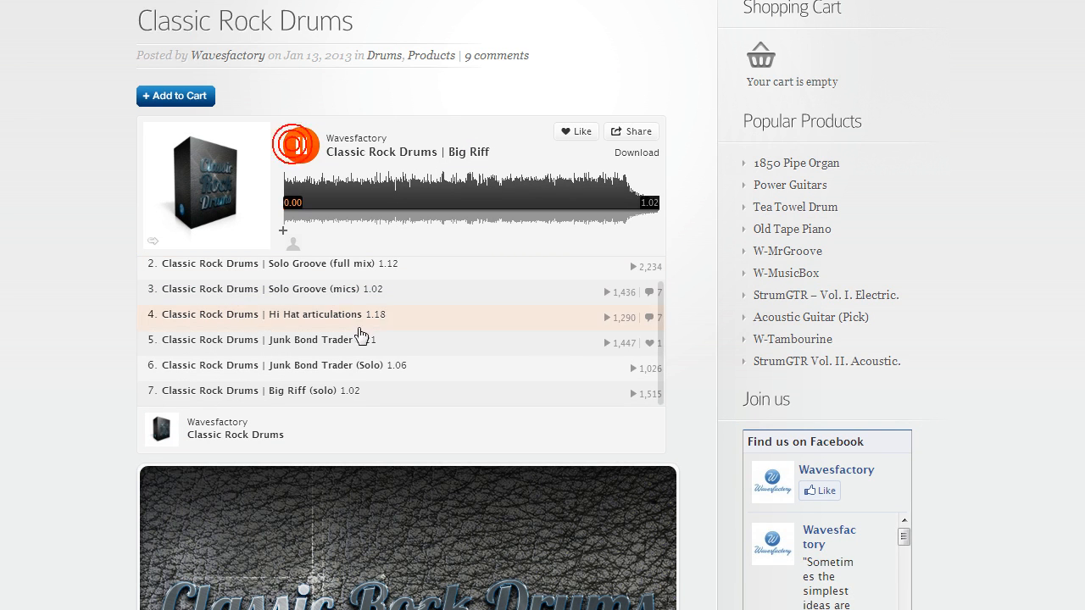
scroll(73, 322, "down", 1)
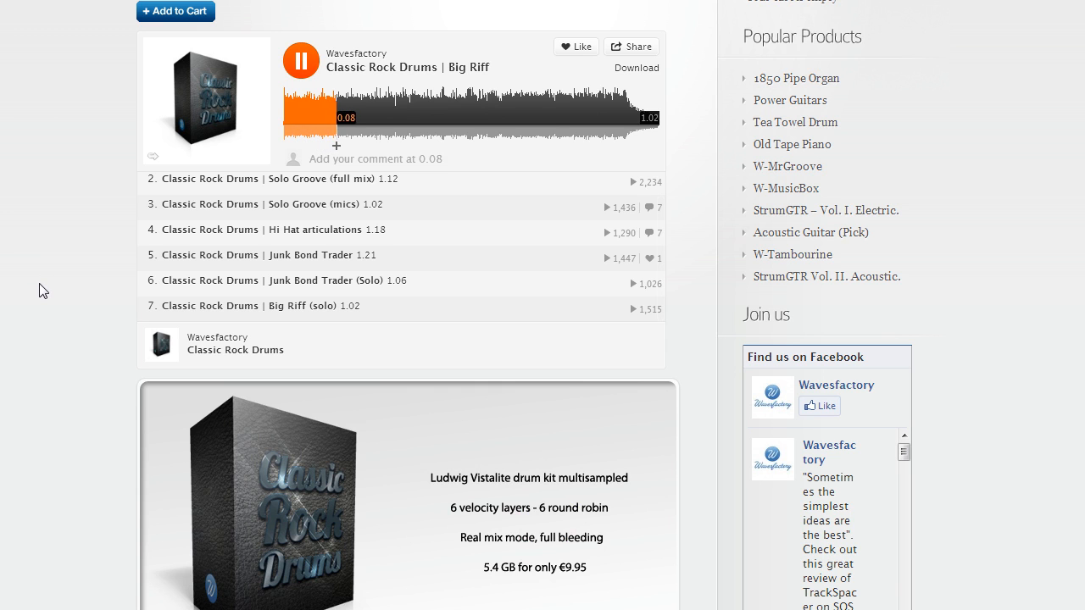
left_click(310, 71)
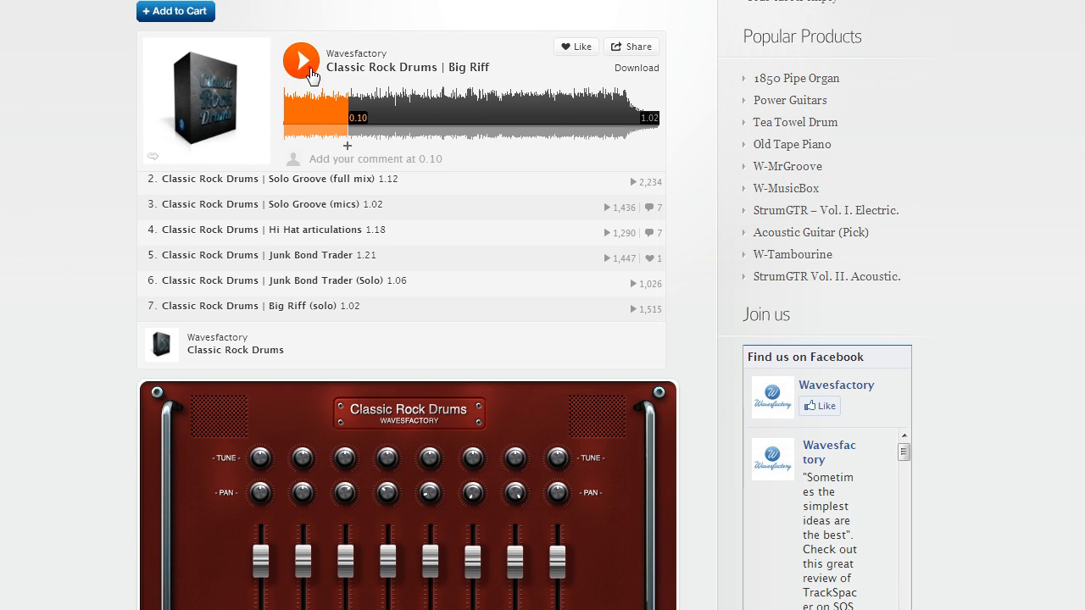
scroll(119, 166, "up", 3)
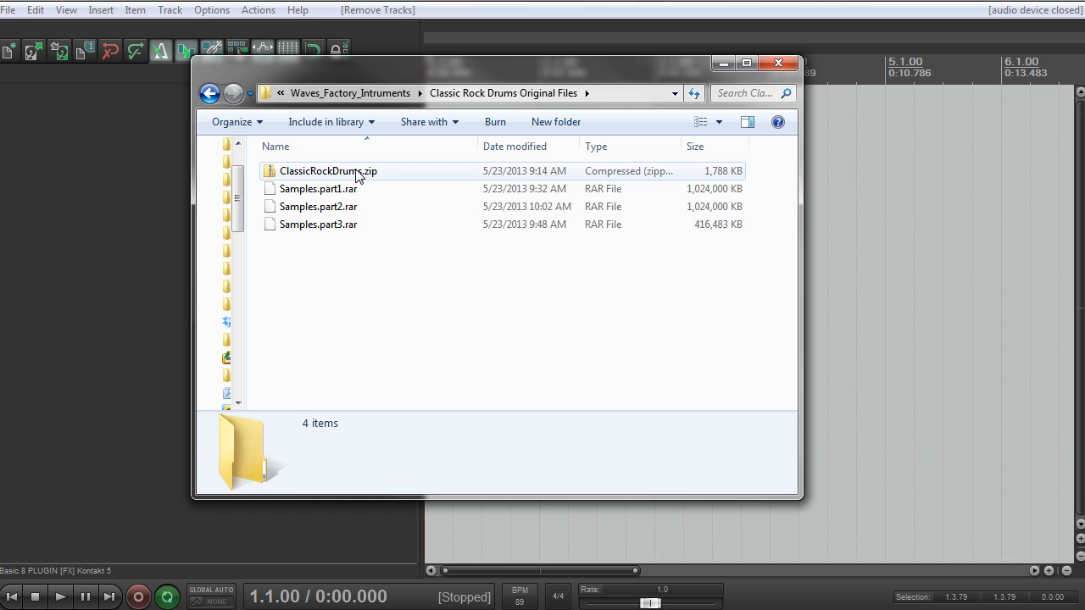
Step: In the Classic Rock Drums Original Files folder, open ClassicRockDrums.zip to inspect its contents and return to the folder
left_click_drag(401, 268, 339, 252)
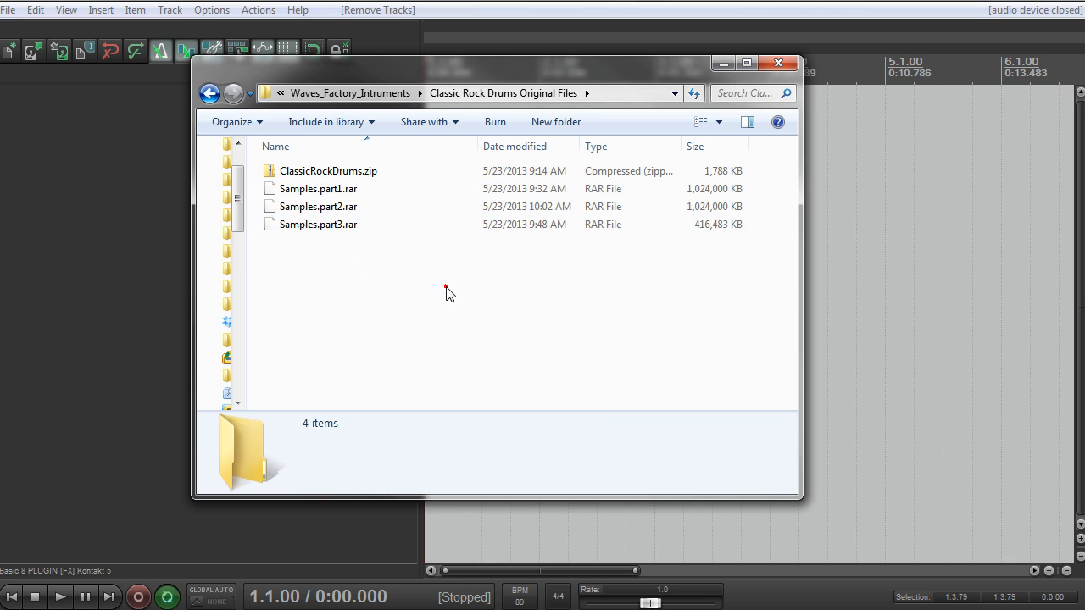
double_click(357, 175)
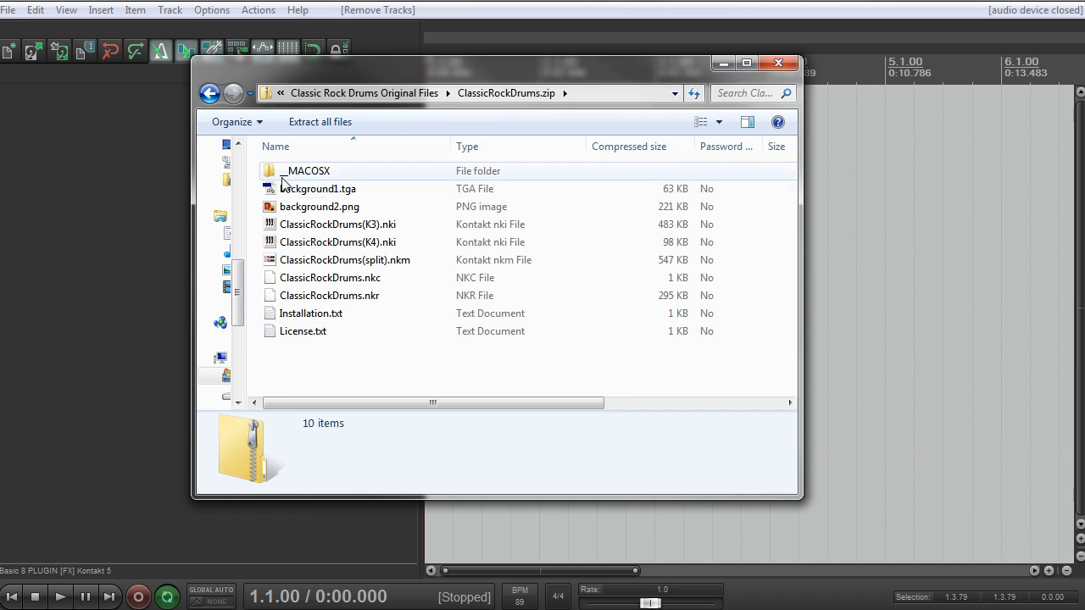
left_click(209, 93)
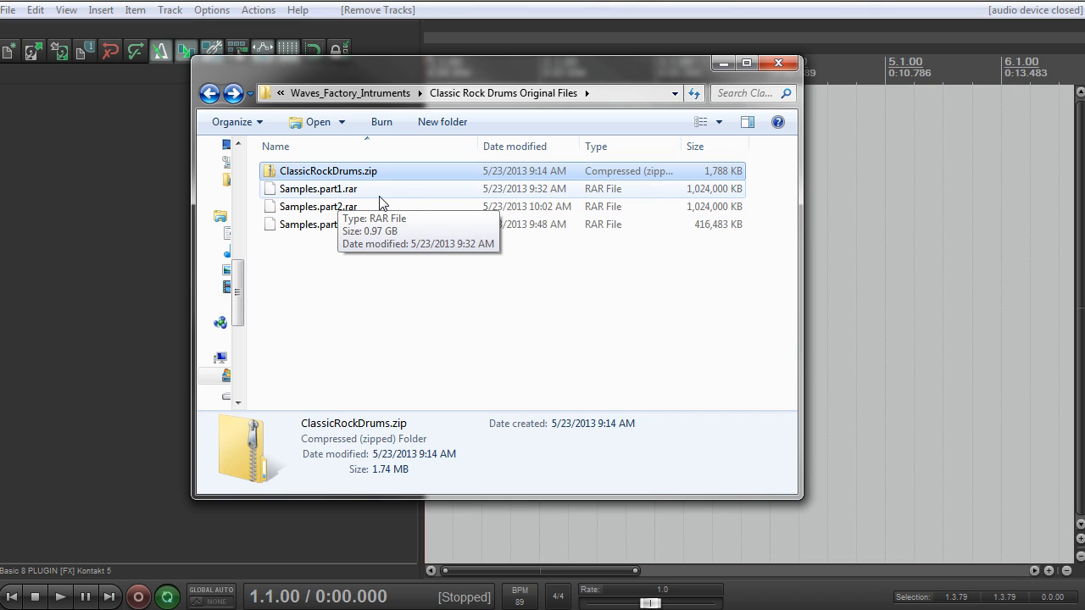
right_click(327, 190)
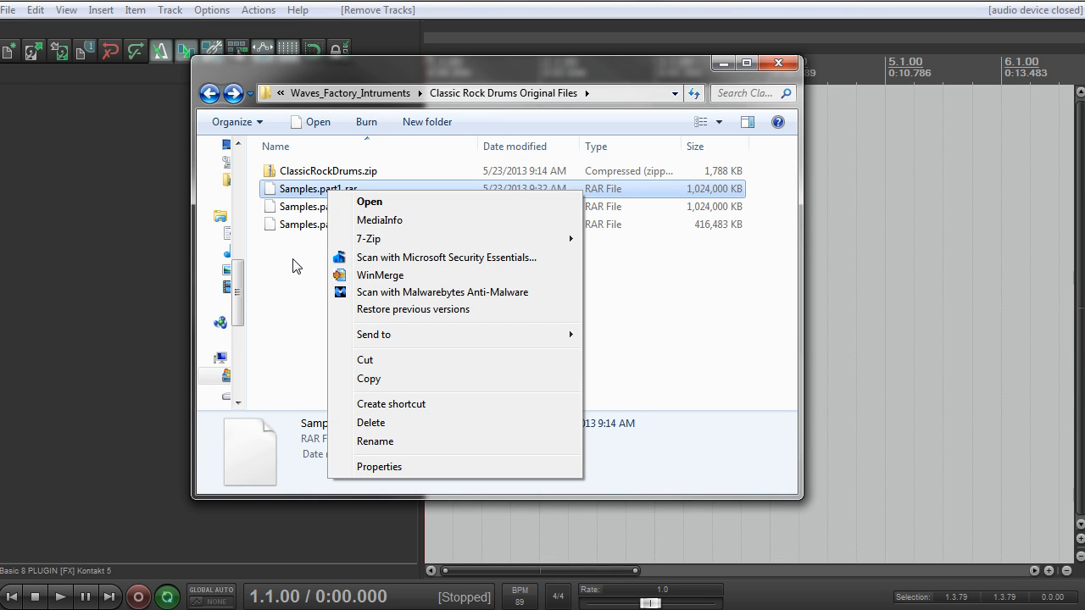
left_click(295, 266)
left_click(296, 266)
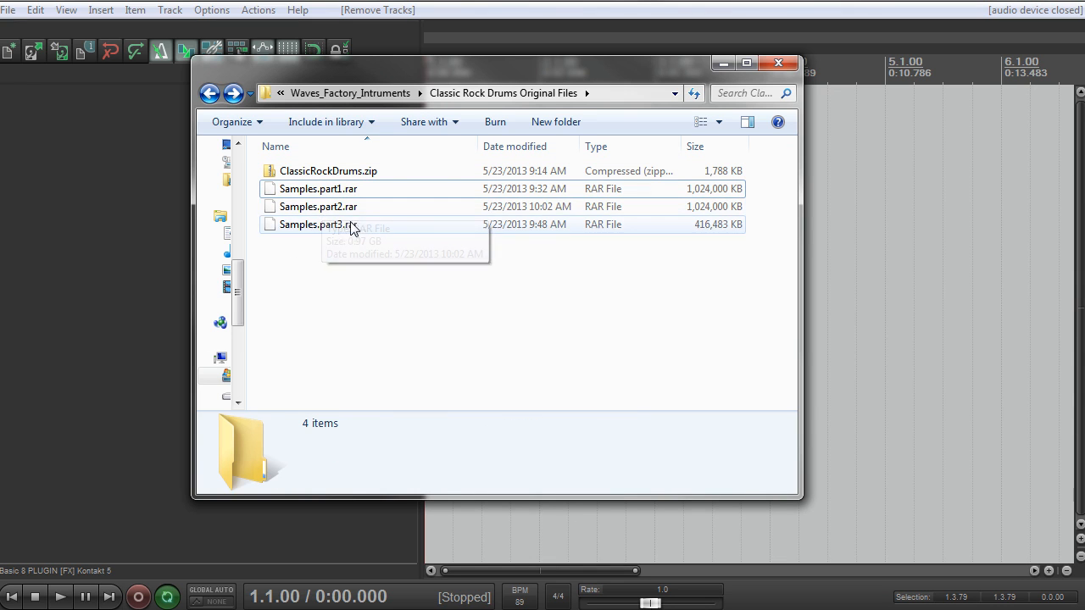
Step: Extract Samples.part1.rar with 7-Zip into a "Samples\" folder, moving the progress window clear of the file list
right_click(327, 193)
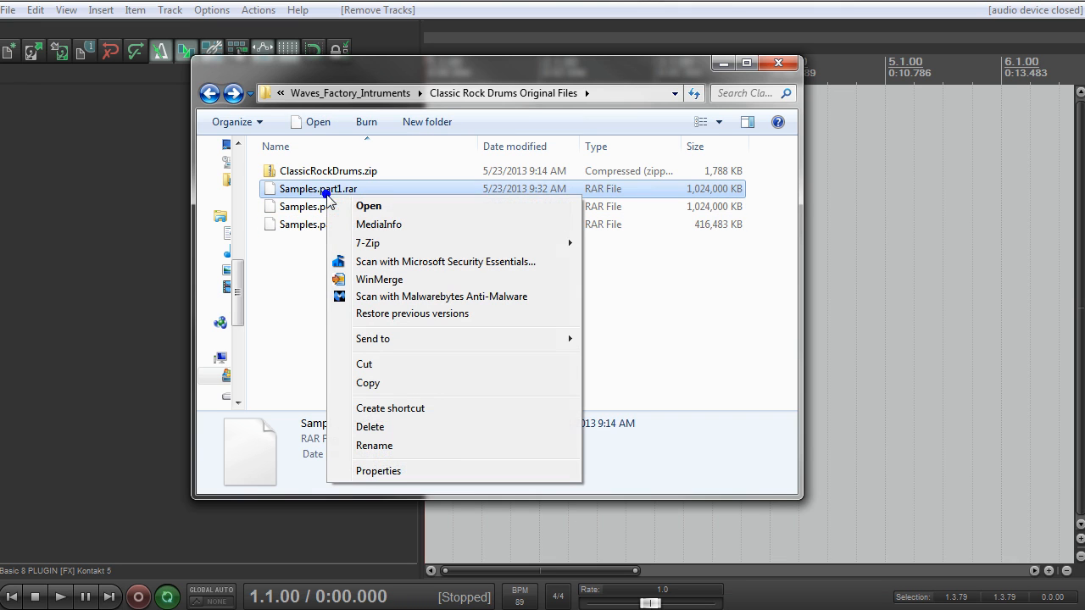
mouse_move(388, 243)
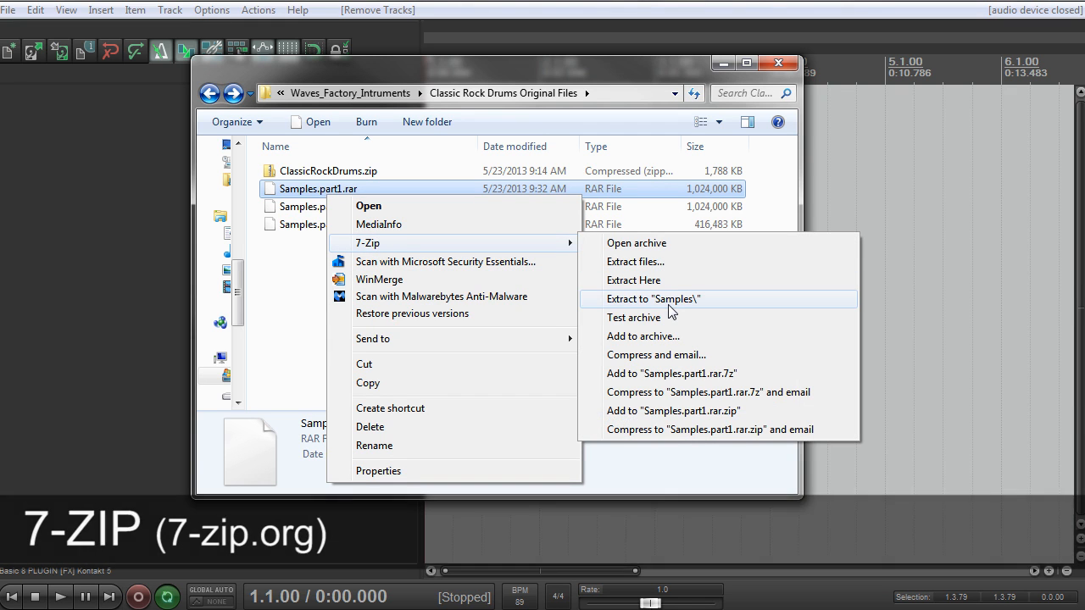
left_click(698, 302)
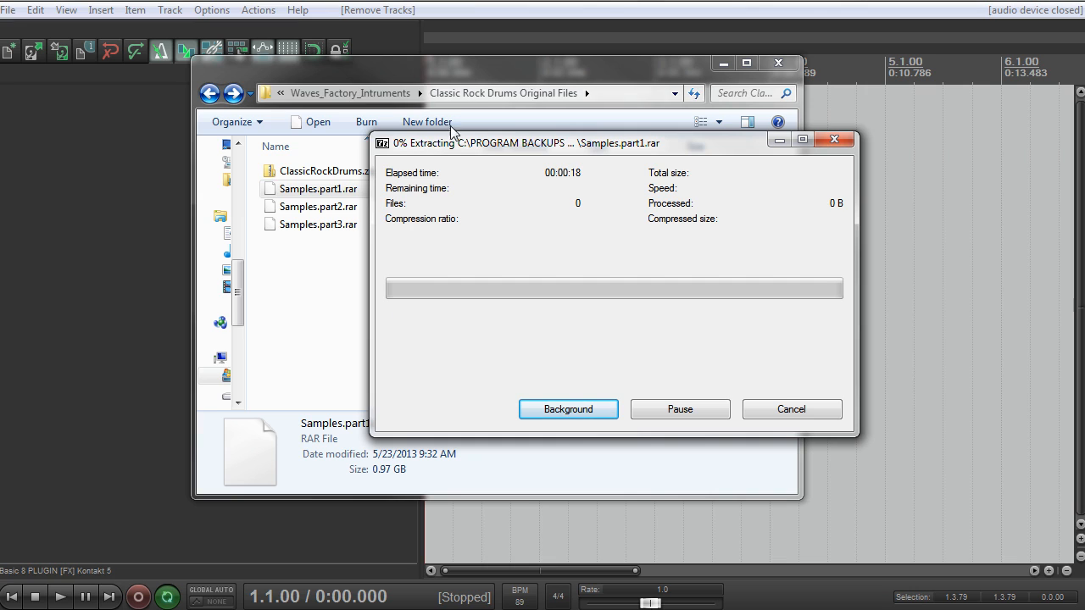
left_click_drag(551, 143, 526, 138)
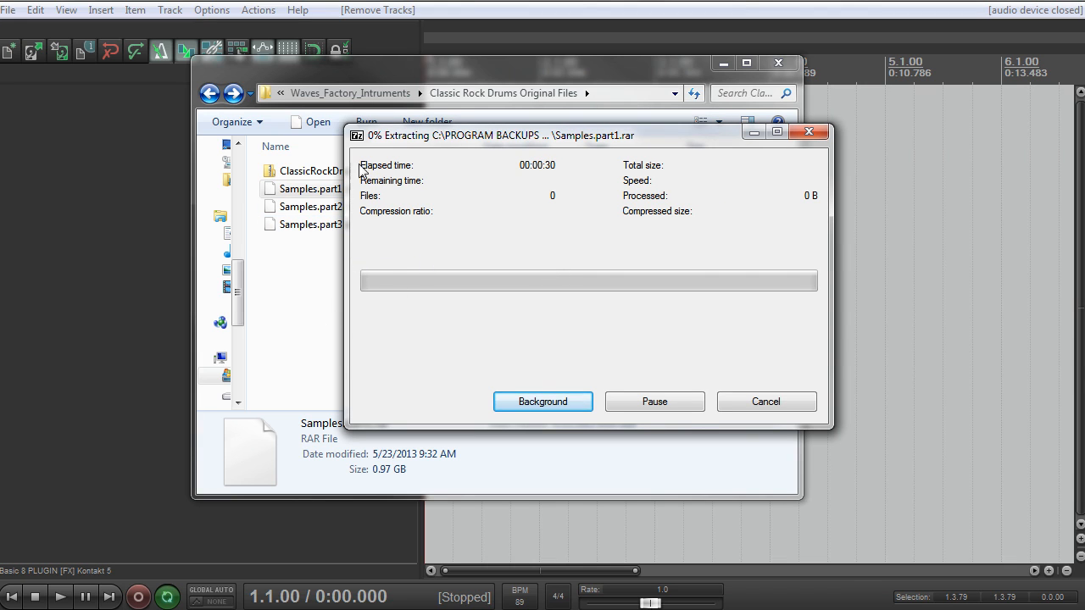
left_click_drag(449, 140, 474, 158)
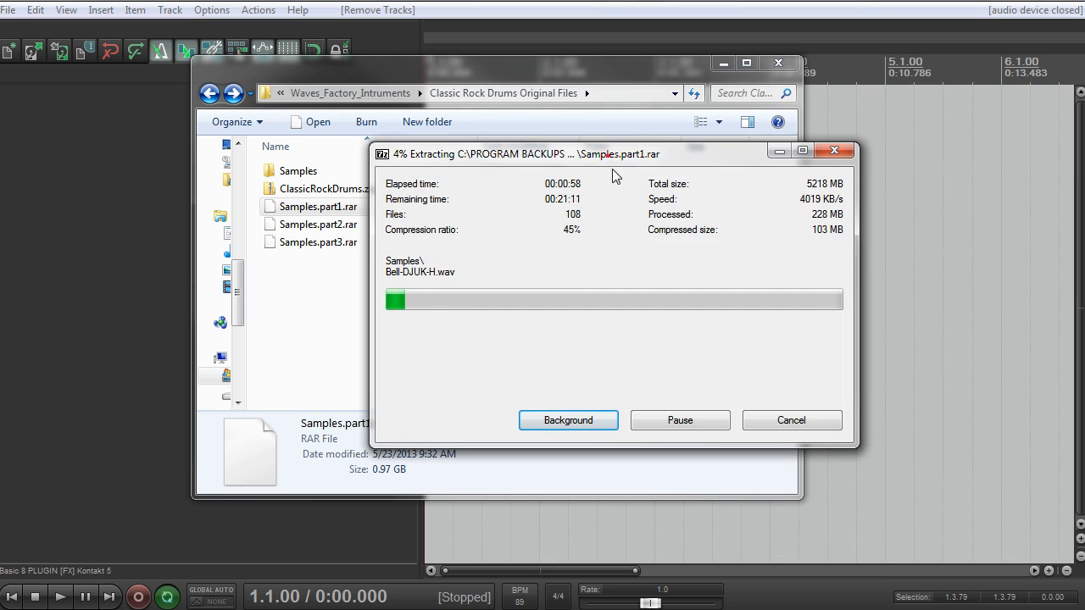
left_click_drag(608, 161, 521, 286)
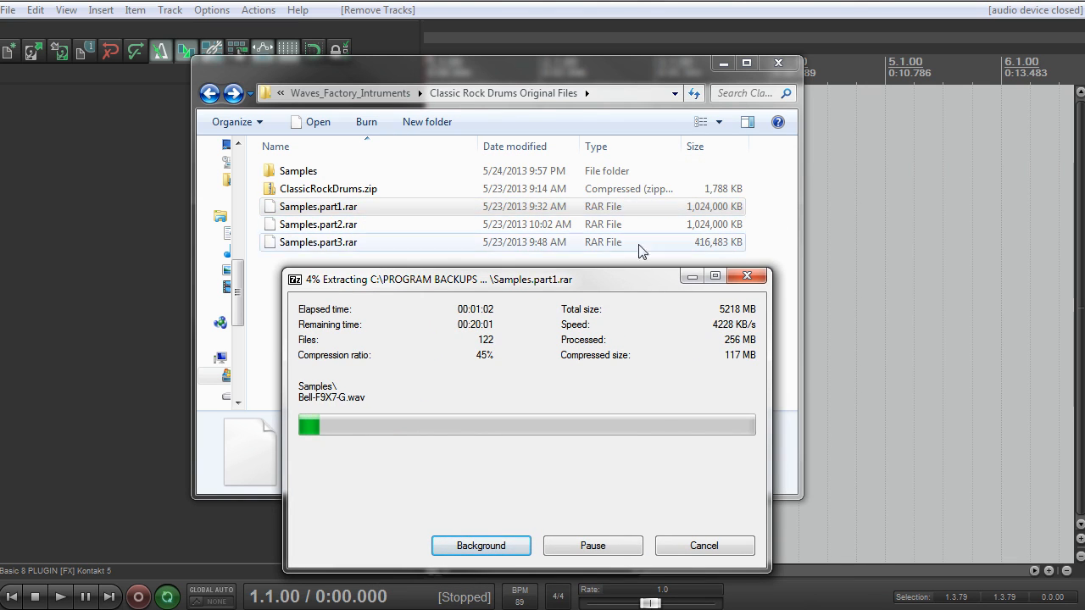
Step: Cancel the running extraction of Samples.part1.rar
left_click(686, 544)
left_click(489, 315)
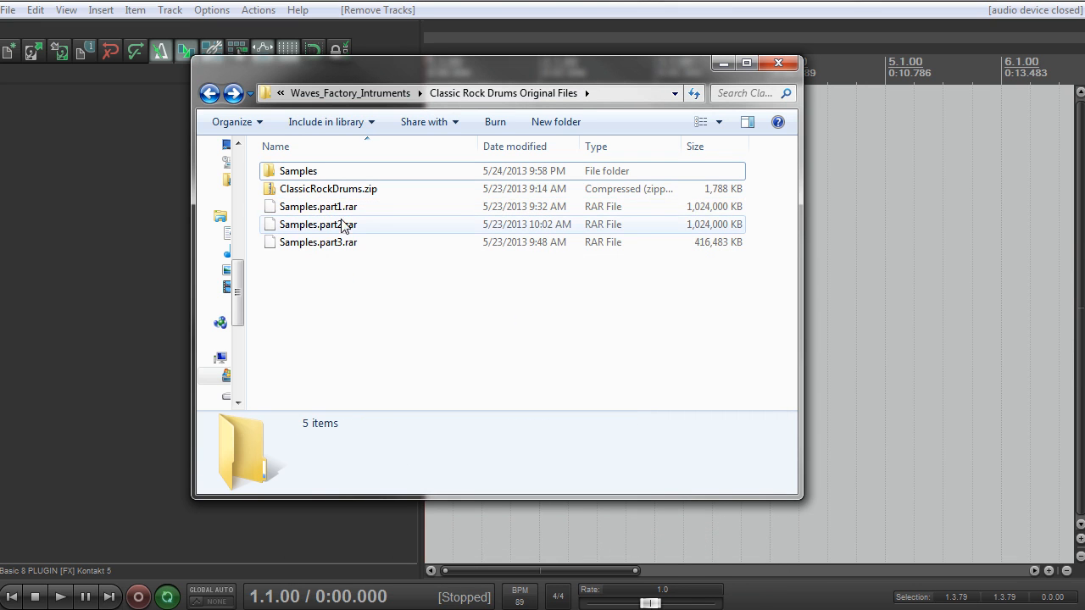
left_click(525, 362)
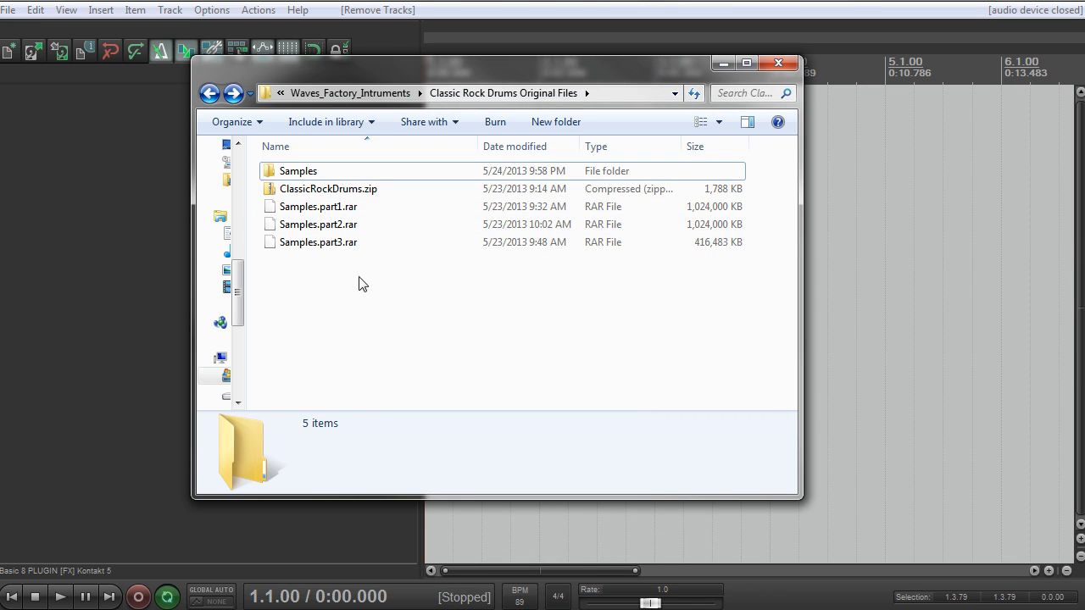
Step: Open the Samples folder nested inside the extracted Samples folder, inspect its WAV files, and return to the original files folder
double_click(293, 173)
double_click(297, 174)
left_click_drag(382, 402, 388, 368)
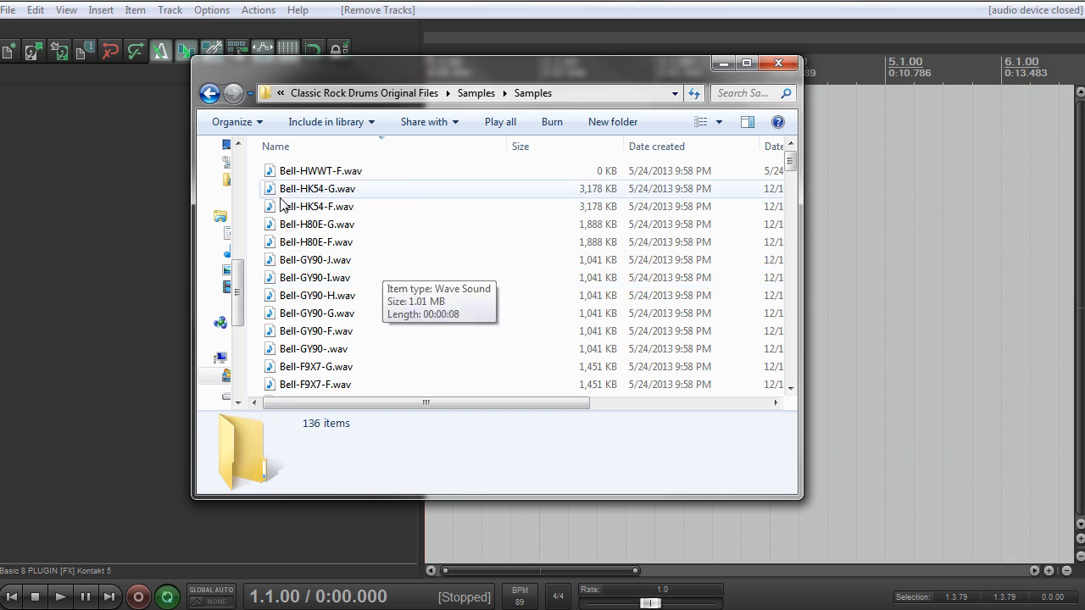
key("BackSpace")
key("BackSpace")
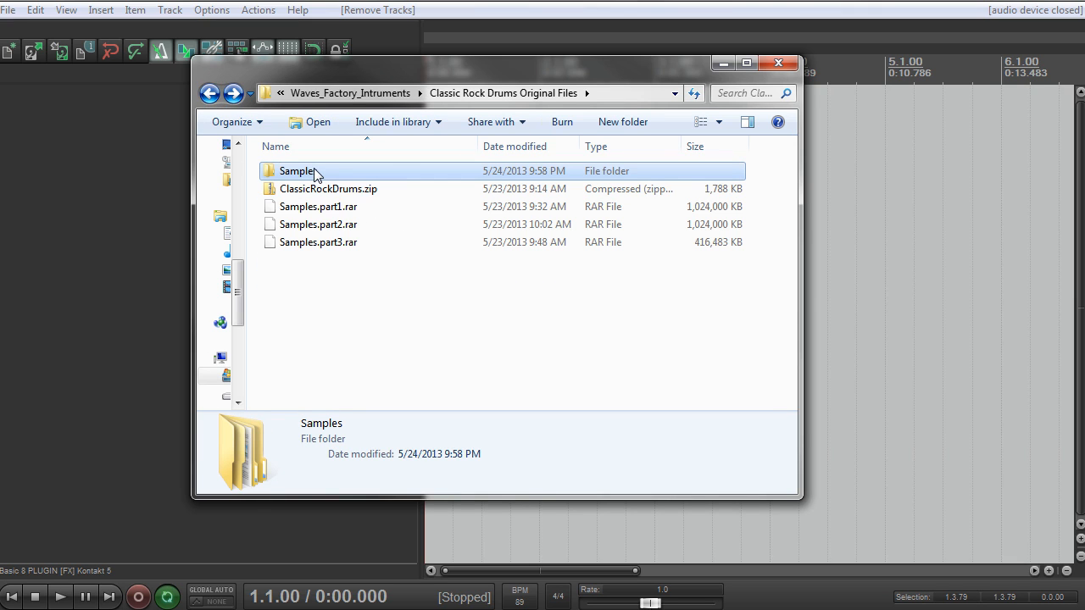
Step: Open the extracted Samples folder, widen the folder tree and expand Local Disk (C:) in it
double_click(314, 174)
left_click(310, 172)
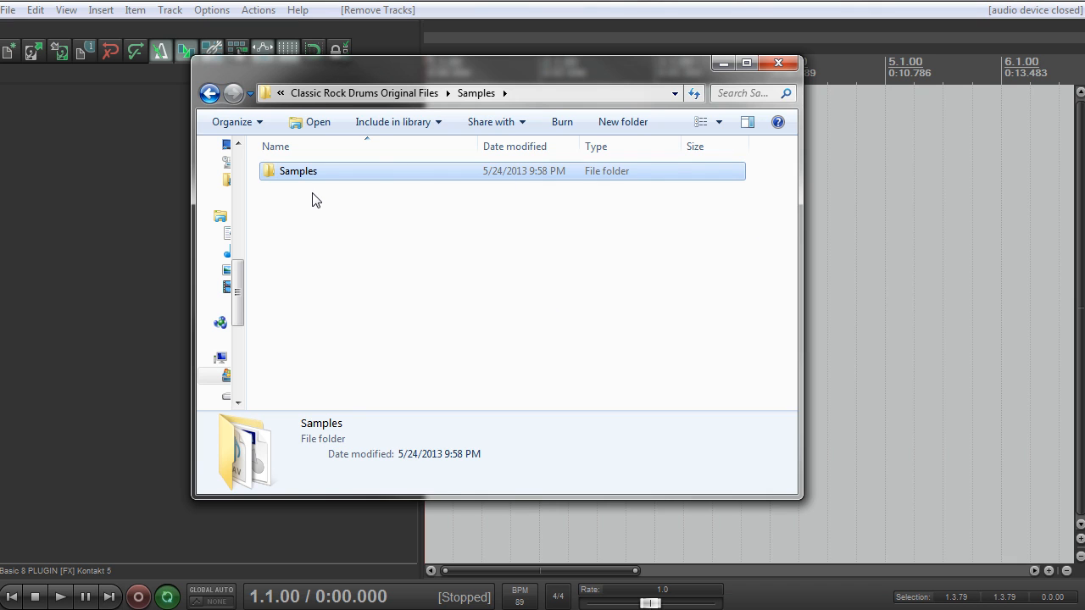
left_click_drag(245, 314, 358, 318)
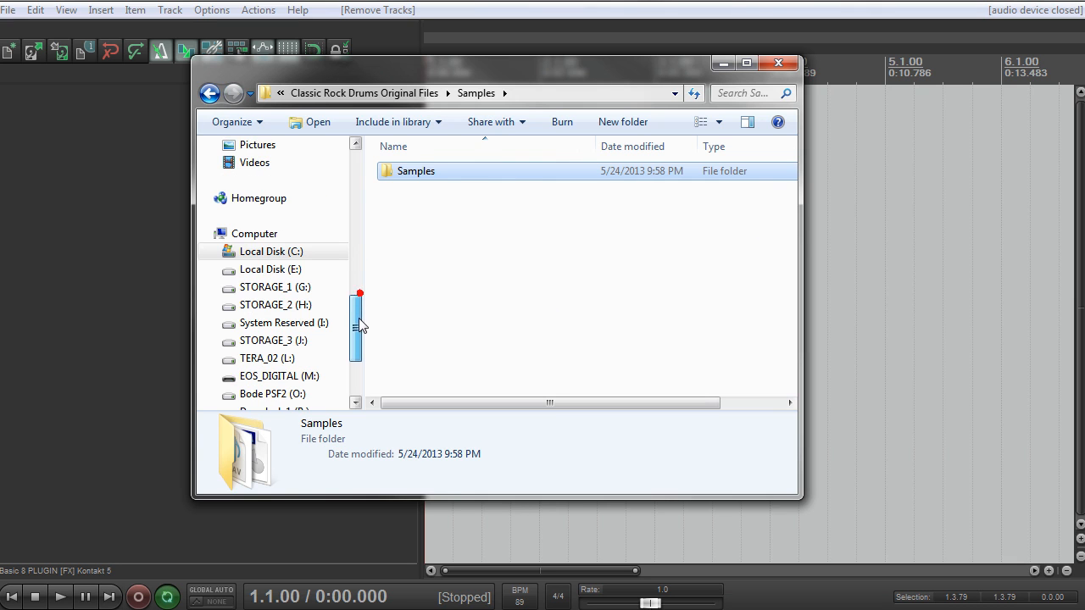
left_click(214, 269)
scroll(216, 273, "down", 3)
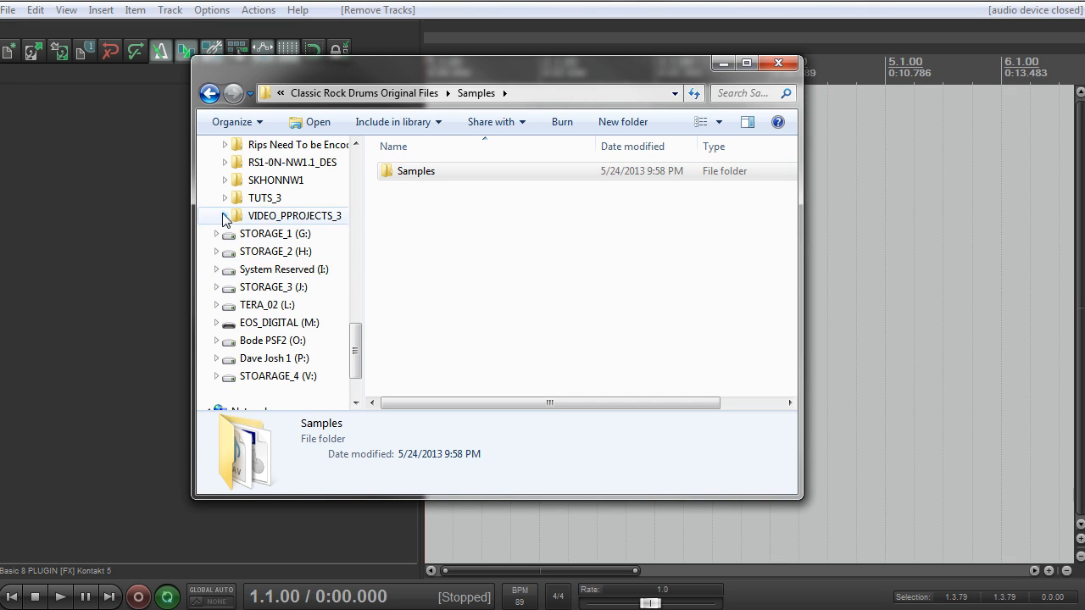
scroll(219, 222, "up", 4)
left_click(217, 251)
left_click(216, 233)
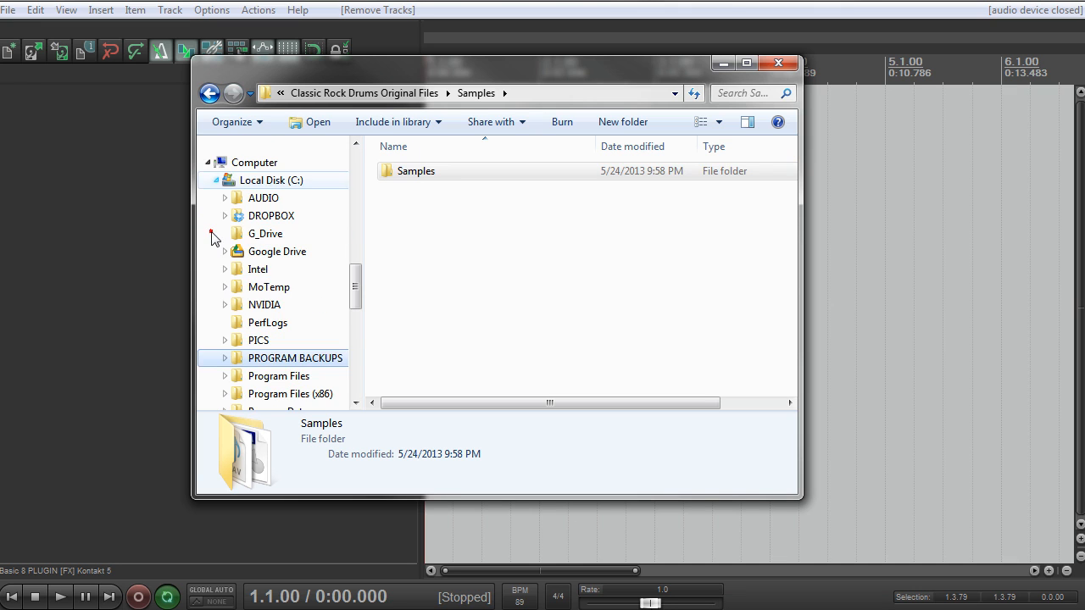
Step: Expand the folder tree through PROGRAM BACKUPS and Waves_Factory_Intruments to the Classic Rock Drums Original Files folder
scroll(225, 271, "down", 2)
left_click(225, 251)
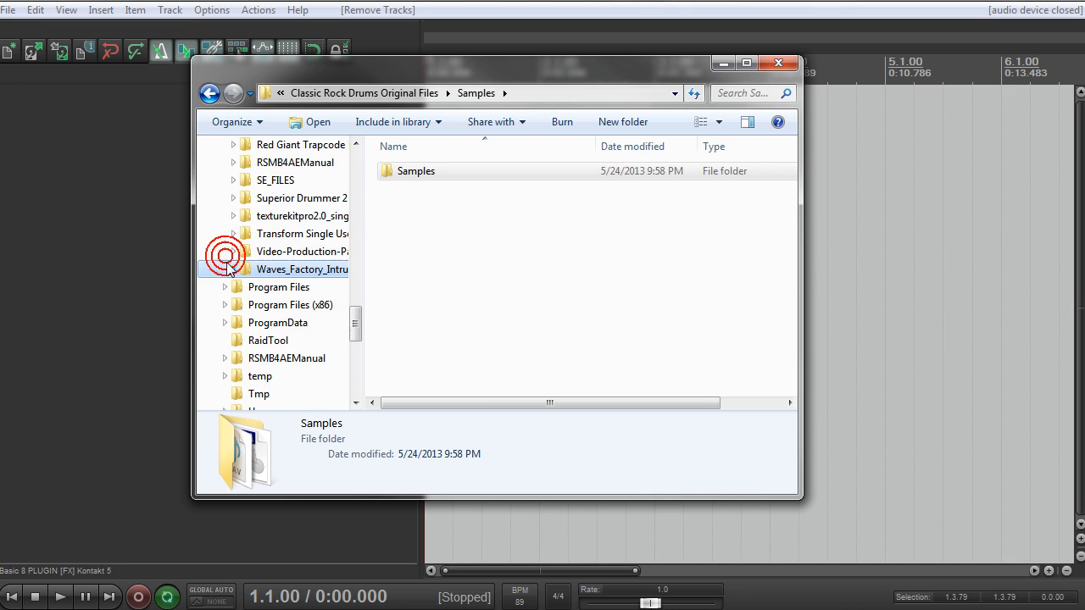
left_click(233, 270)
mouse_move(355, 243)
left_mouse_down()
mouse_move(456, 243)
mouse_move(339, 243)
left_mouse_up()
scroll(237, 229, "down", 2)
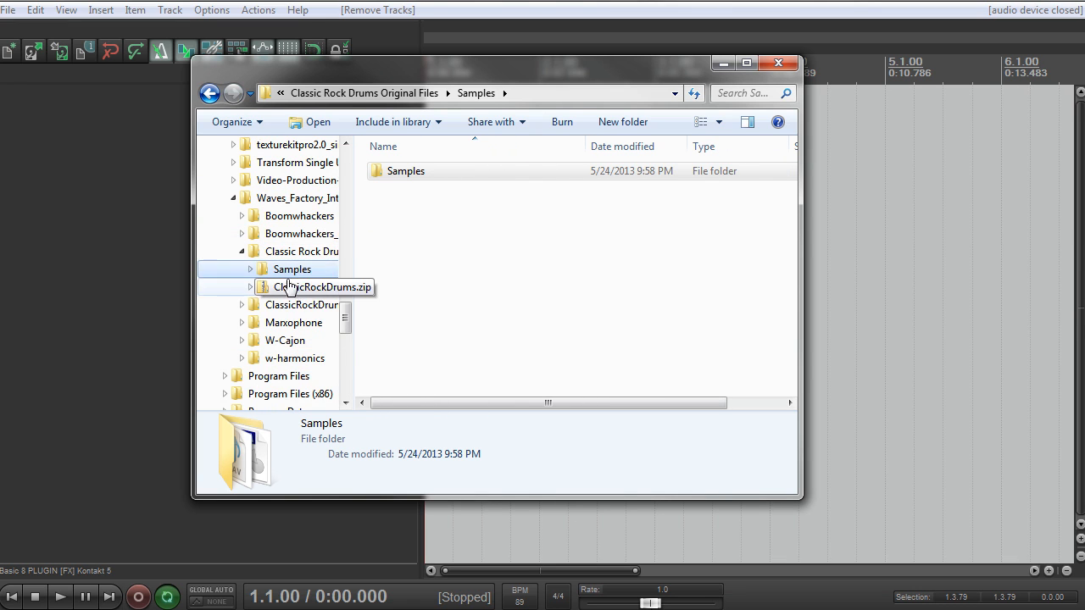
Step: Move the nested Samples folder into Classic Rock Drums Original Files, merging it with the existing Samples folder
scroll(227, 273, "up", 2)
left_click_drag(387, 179, 302, 363)
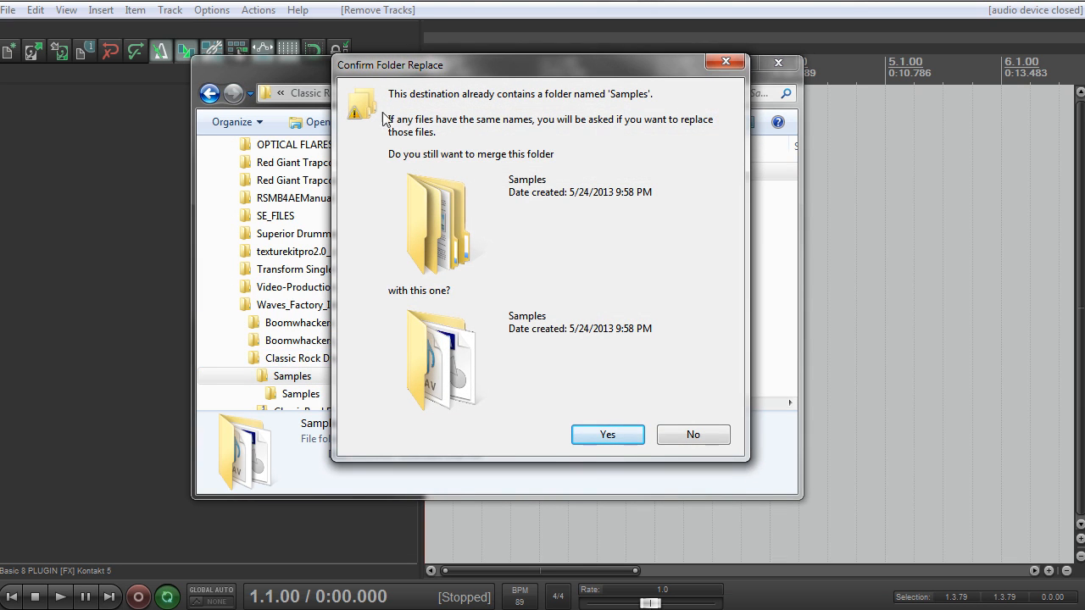
left_click(627, 435)
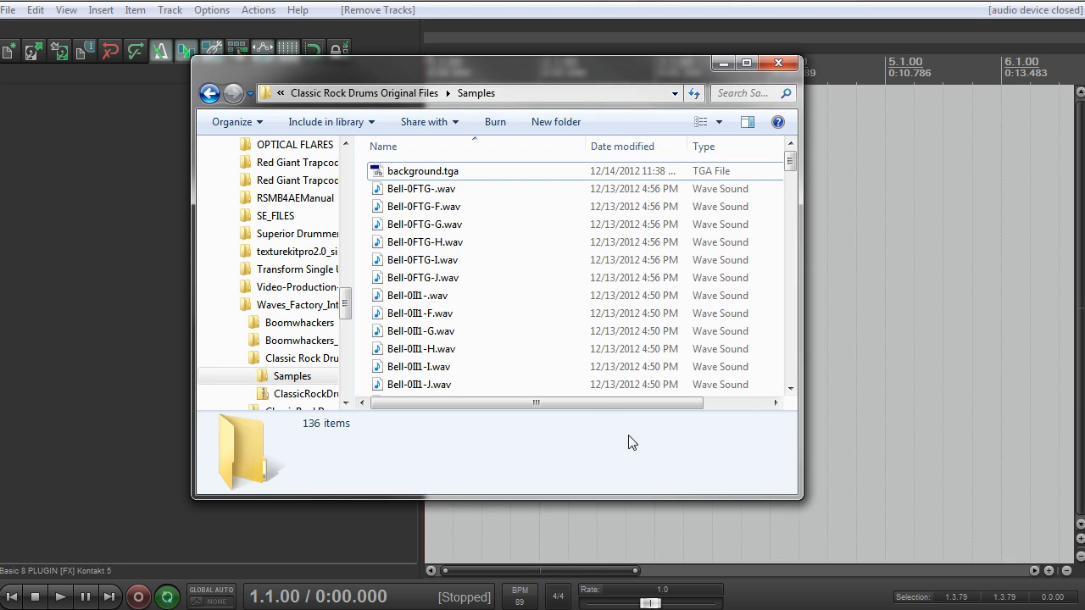
Step: Go back to Classic Rock Drums Original Files, narrow the folder tree and check the contents of the merged Samples folder
left_click(378, 97)
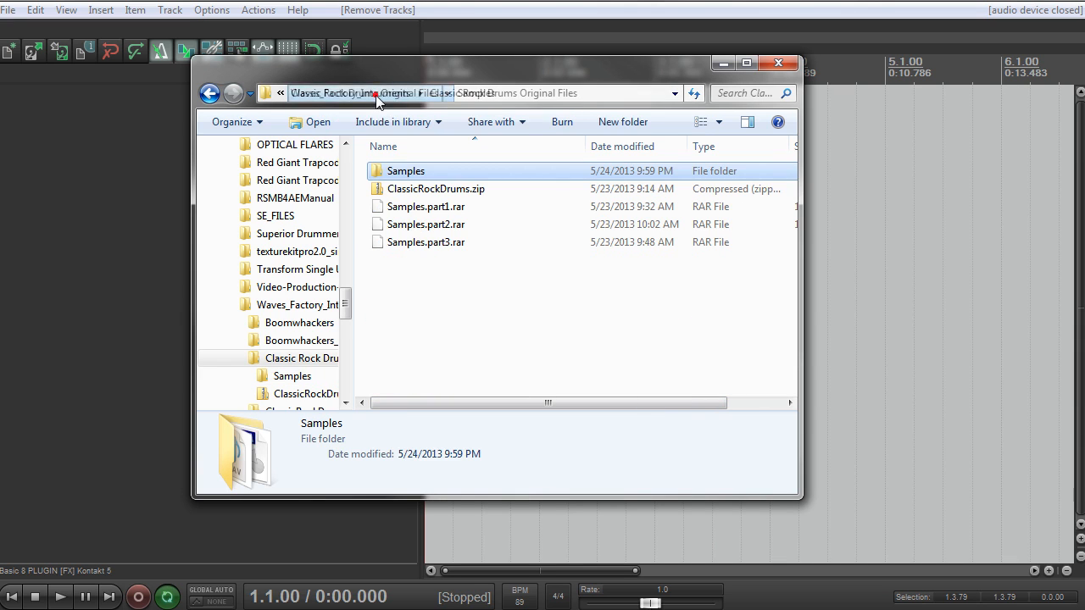
left_click(368, 322)
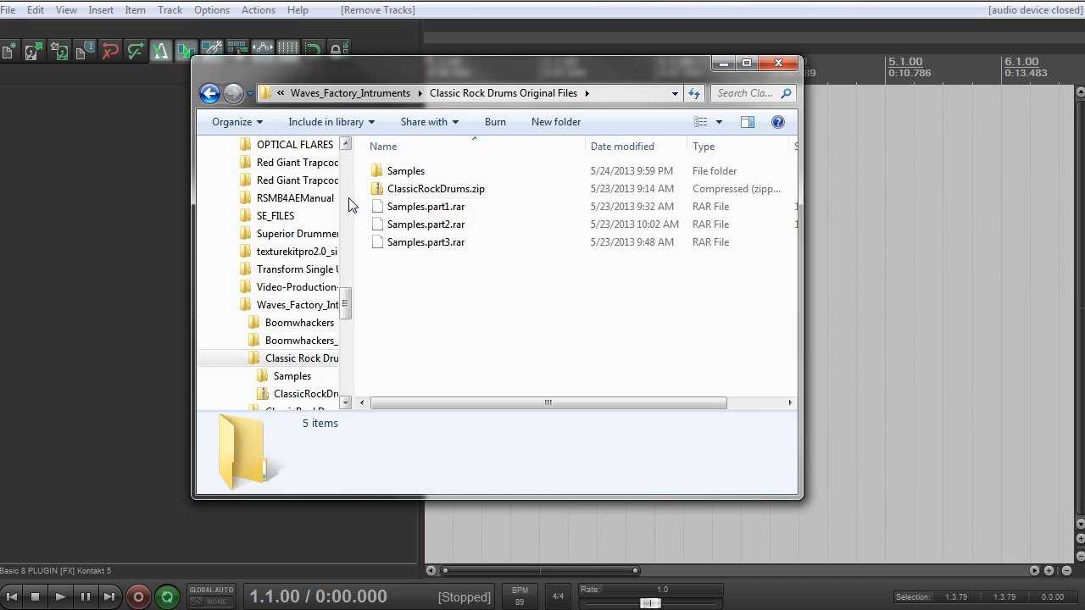
left_click_drag(354, 205, 246, 203)
double_click(288, 172)
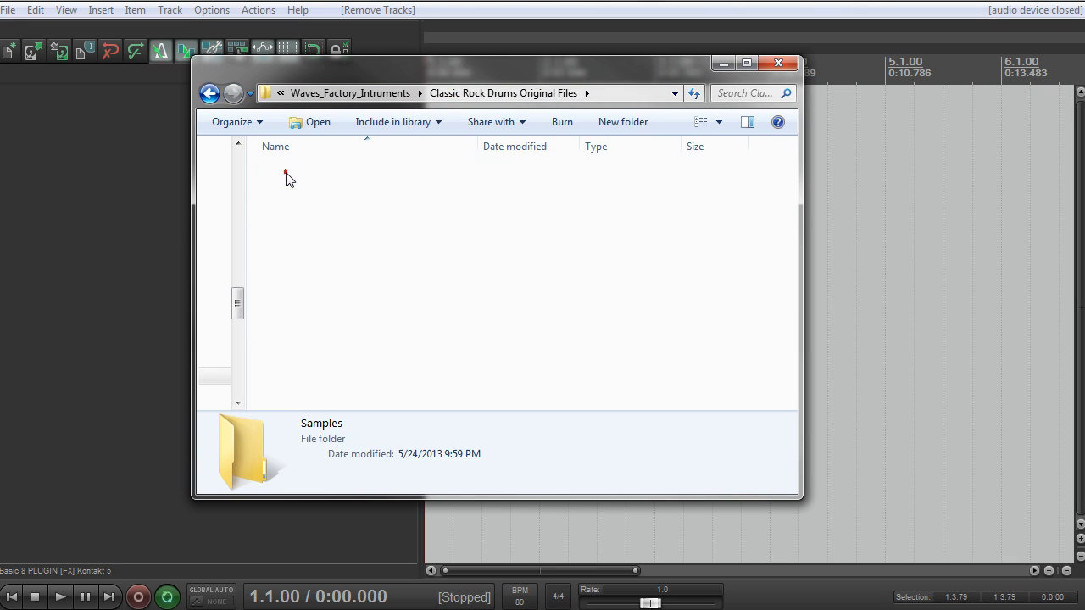
left_click(210, 94)
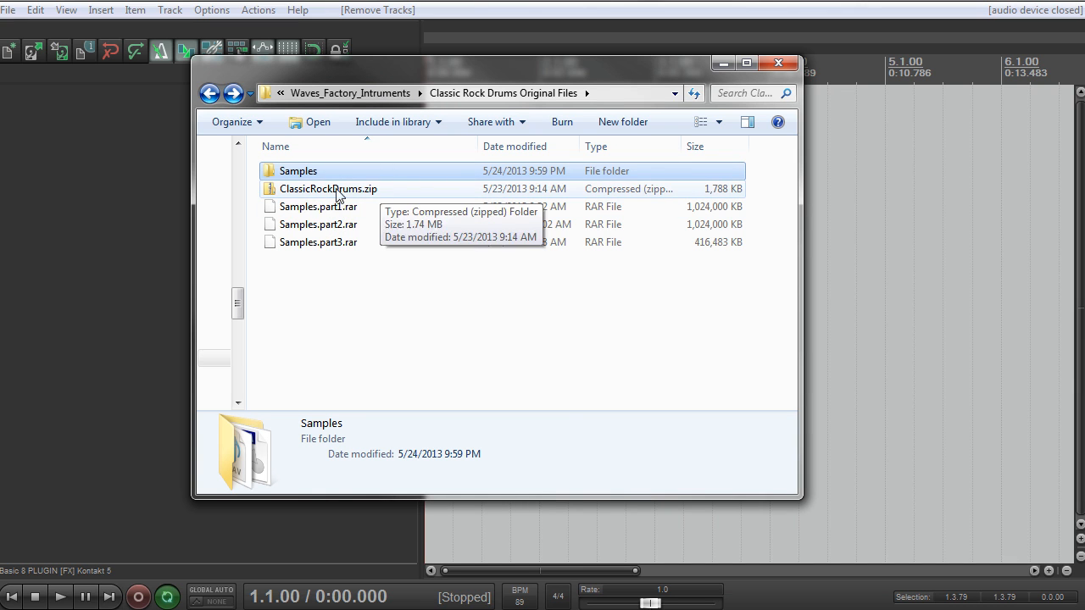
Step: Extract ClassicRockDrums.zip with 7-Zip into a "ClassicRockDrums\" folder
right_click(291, 190)
mouse_move(376, 301)
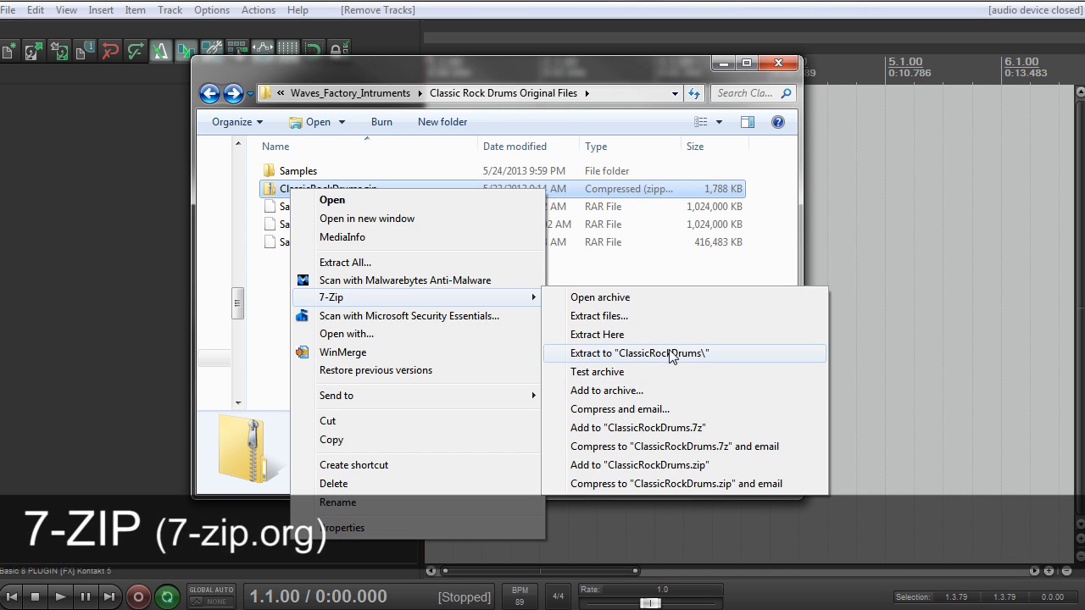
left_click(669, 353)
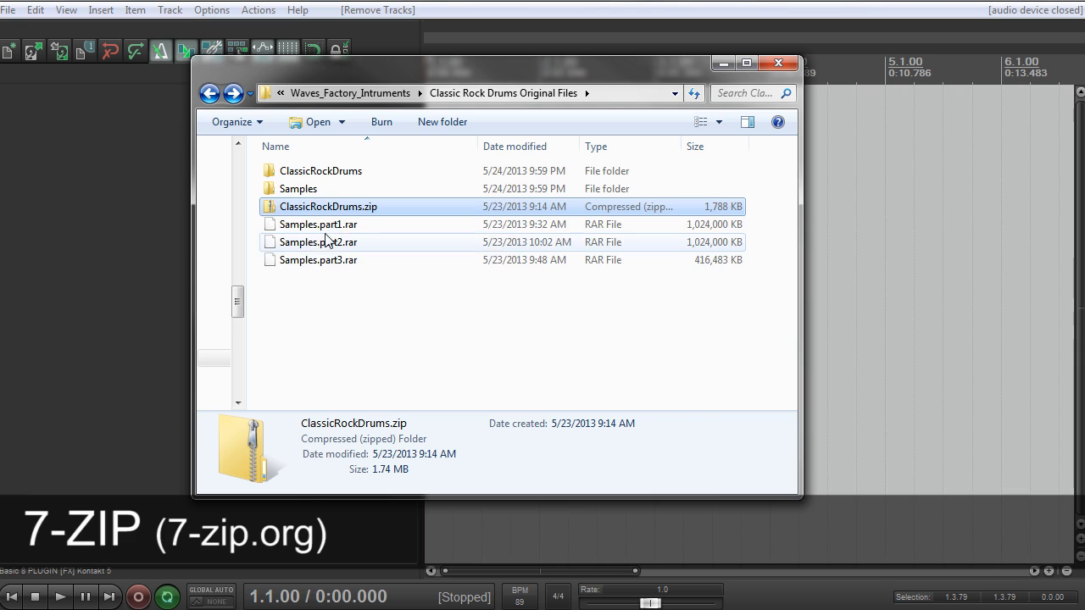
Step: Move the Samples folder into the ClassicRockDrums folder and open that folder to review its instrument files
left_click(320, 172)
left_click_drag(292, 188, 329, 173)
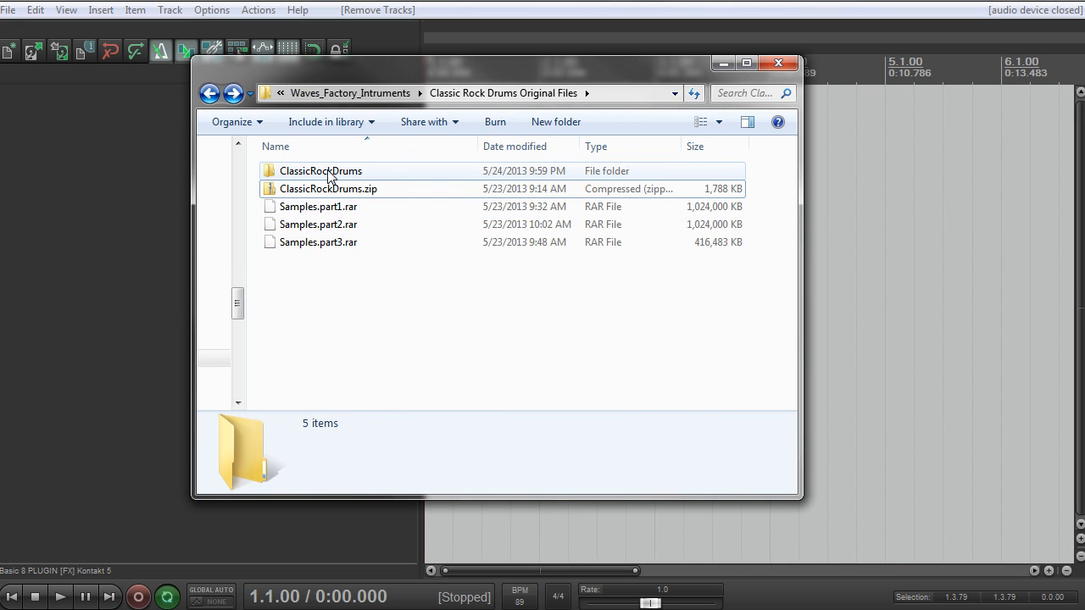
double_click(329, 174)
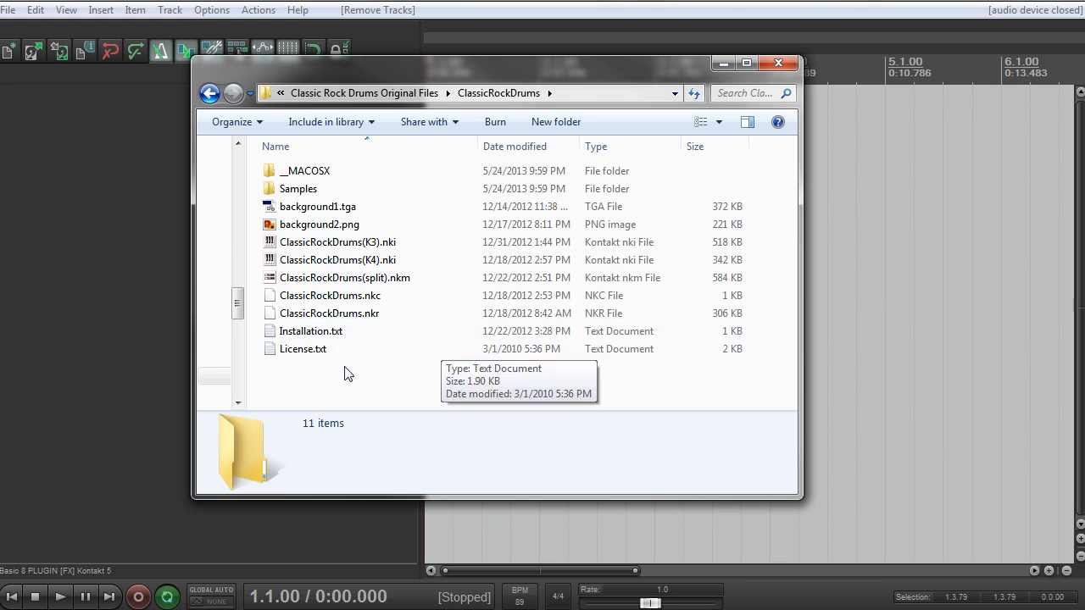
left_click(346, 243)
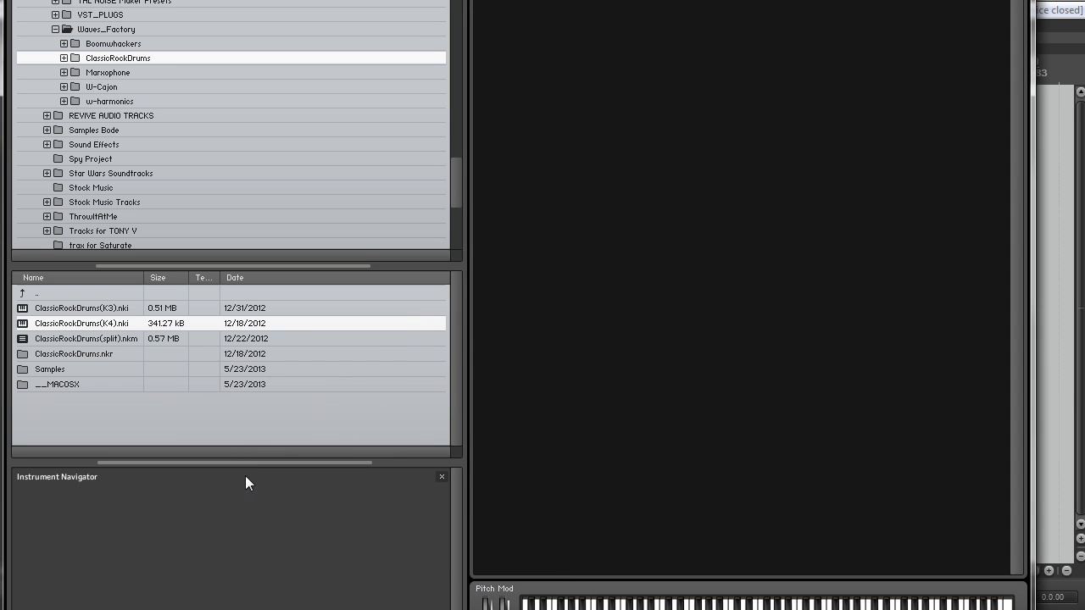
Step: Switch to Kontakt and load ClassicRockDrums(K4).nki from the Waves_Factory ClassicRockDrums folder
double_click(95, 326)
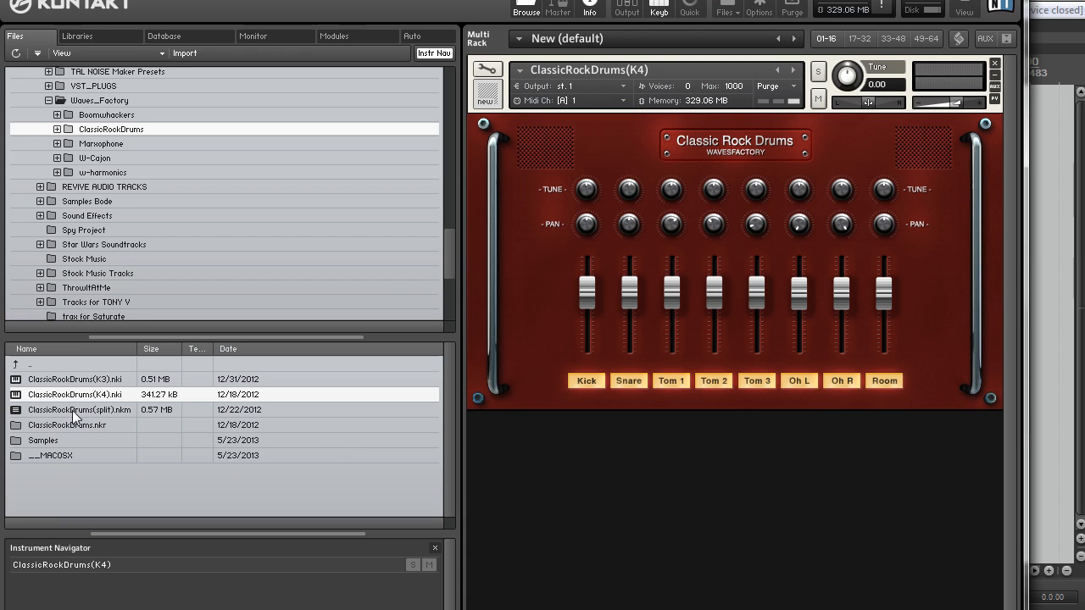
Step: Load ClassicRockDrums(K3).nki below the K4 instrument for comparison and remove it from the rack
left_click(71, 380)
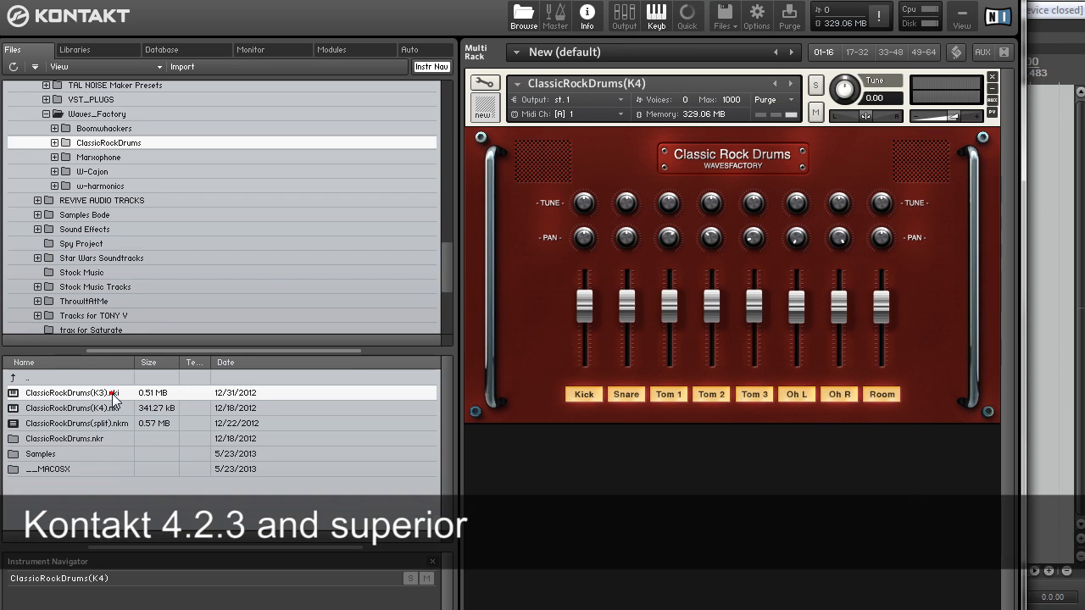
double_click(113, 395)
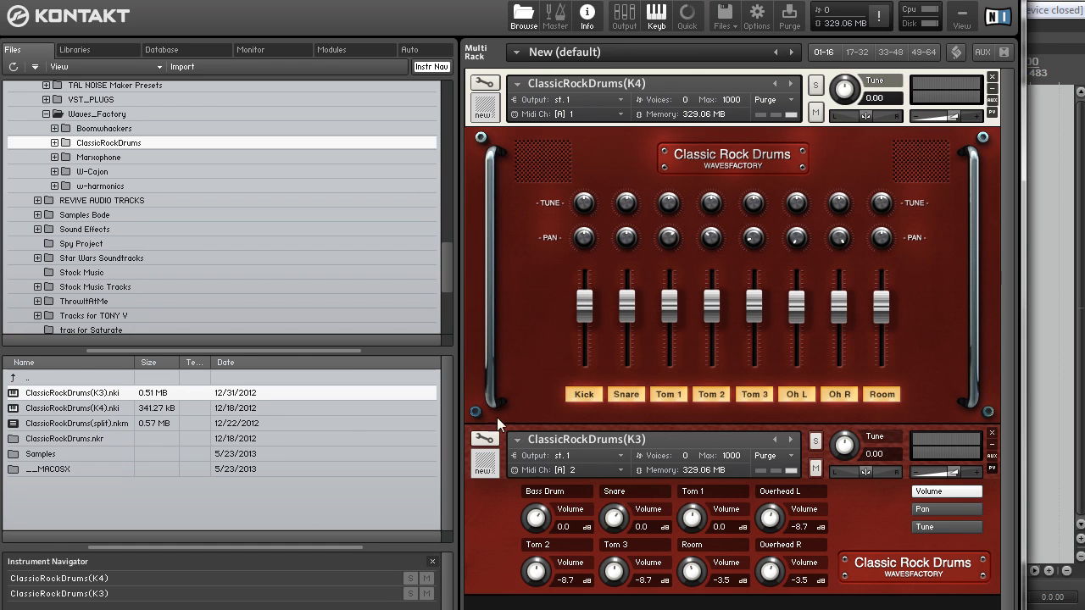
left_click(506, 506)
left_click(992, 433)
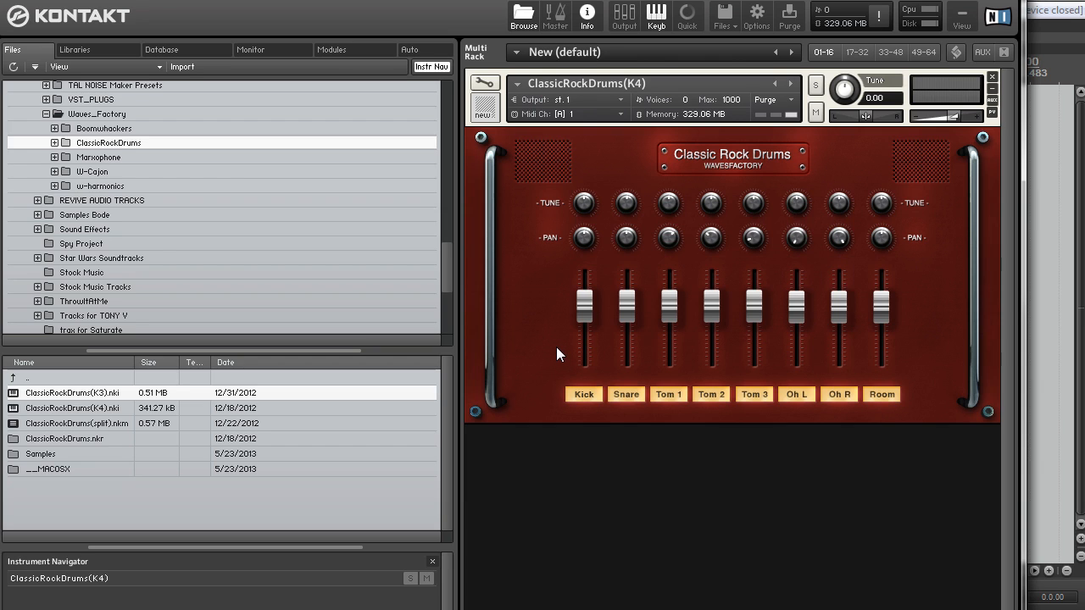
Step: Isolate the Tom 1 channel by lowering the Kick, Snare, Tom 2, Tom 3, Oh L, Oh R and Room faders to minimum
left_click_drag(583, 305, 584, 339)
left_click_drag(626, 305, 627, 331)
left_click_drag(630, 415, 631, 418)
left_click_drag(584, 339, 584, 377)
left_click_drag(711, 297, 712, 418)
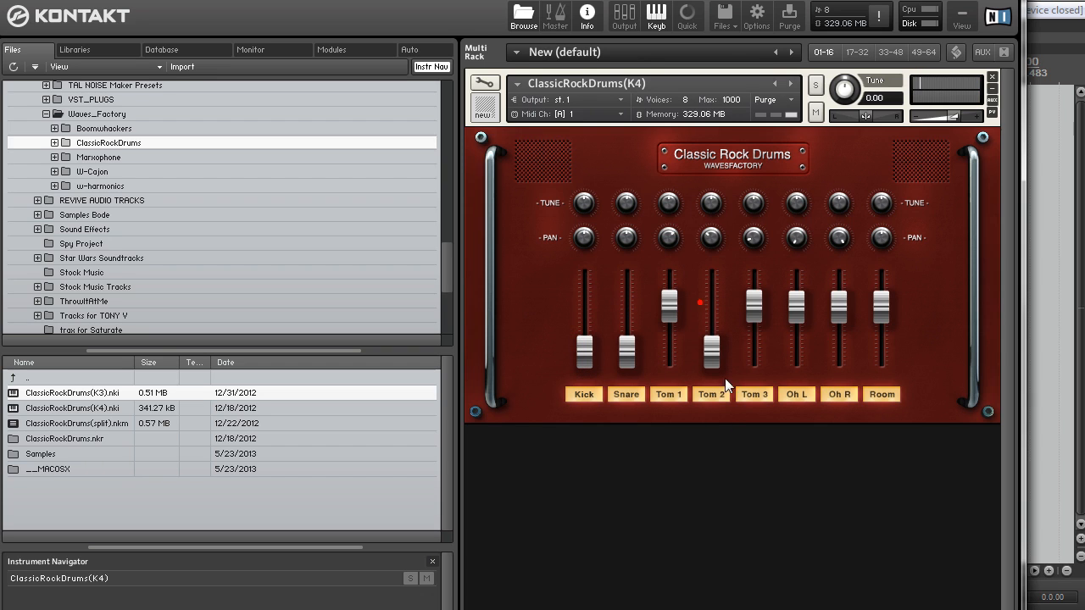
left_click_drag(753, 305, 769, 447)
left_click_drag(797, 311, 799, 373)
left_click_drag(834, 313, 835, 373)
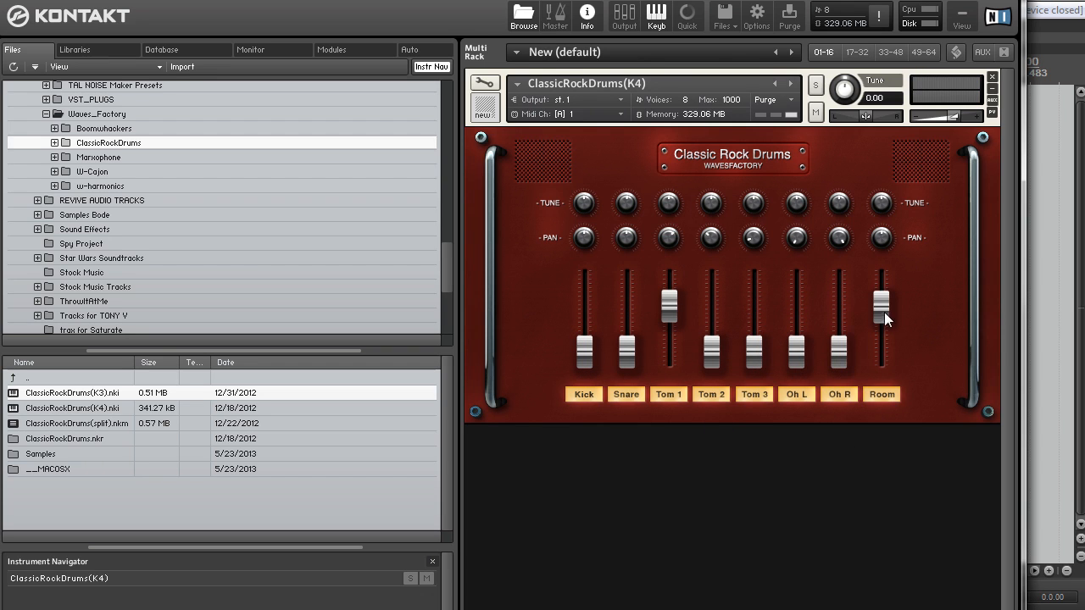
left_click_drag(883, 314, 888, 381)
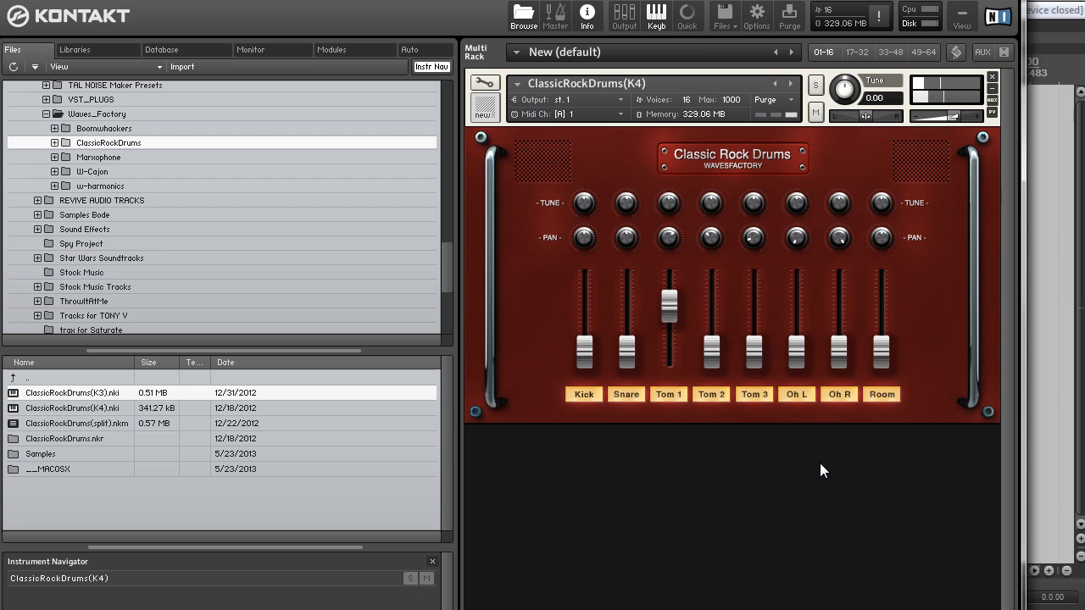
Step: Audition the Room and overhead channels with Tom 1 lowered, leaving all eight faders at minimum
left_click_drag(881, 352, 883, 265)
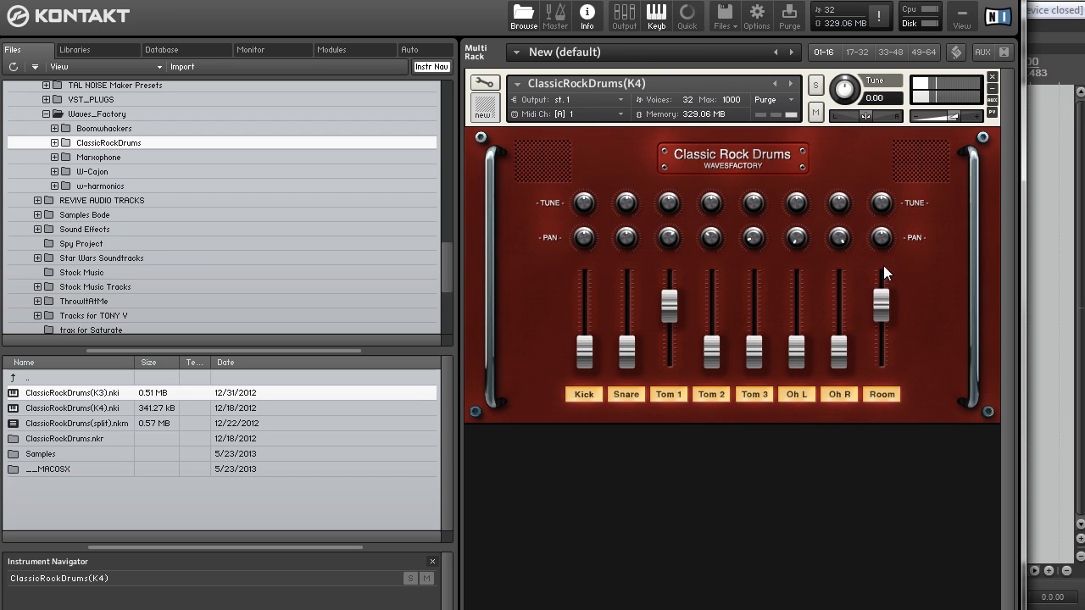
left_click_drag(669, 304, 679, 500)
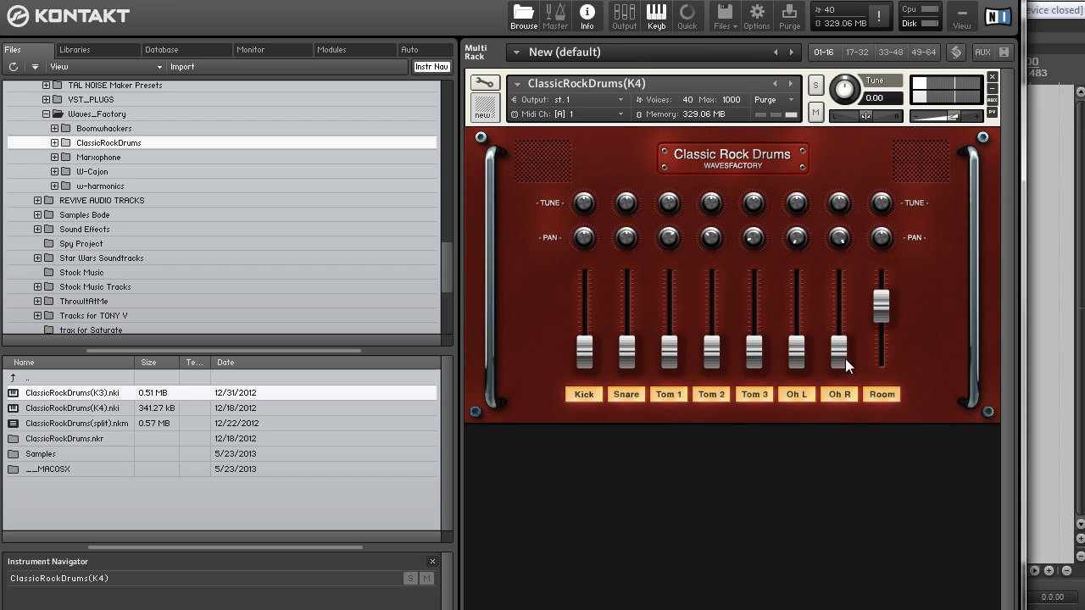
left_click_drag(875, 331, 813, 274)
left_click_drag(840, 313, 839, 373)
left_click_drag(794, 315, 788, 373)
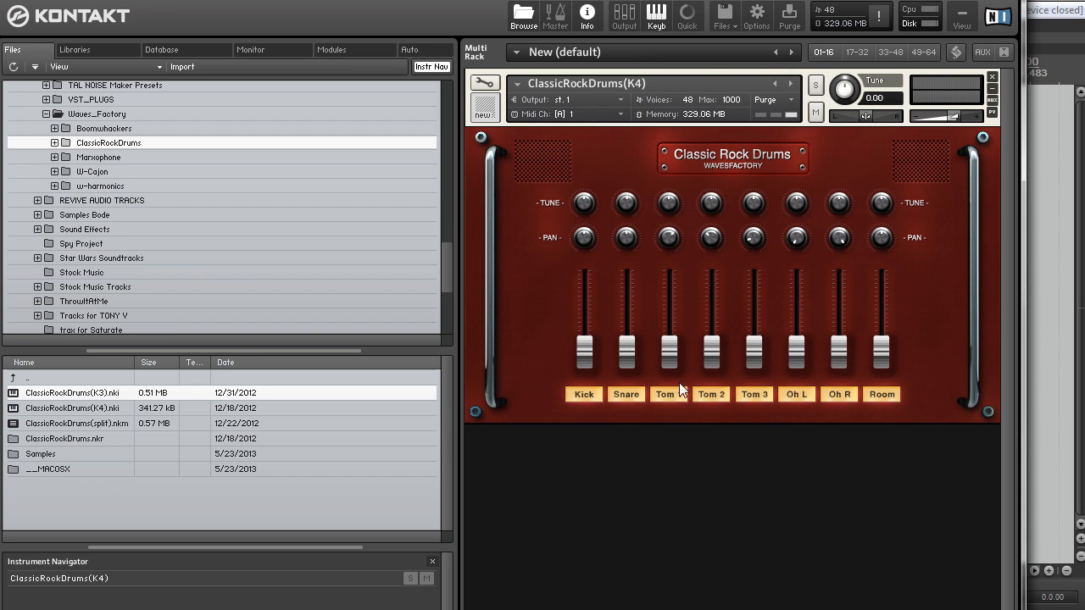
Step: Audition the close microphones by raising the Kick and Snare faders to slightly above the middle of their travel
left_click_drag(633, 354, 638, 261)
left_click_drag(579, 363, 639, 446)
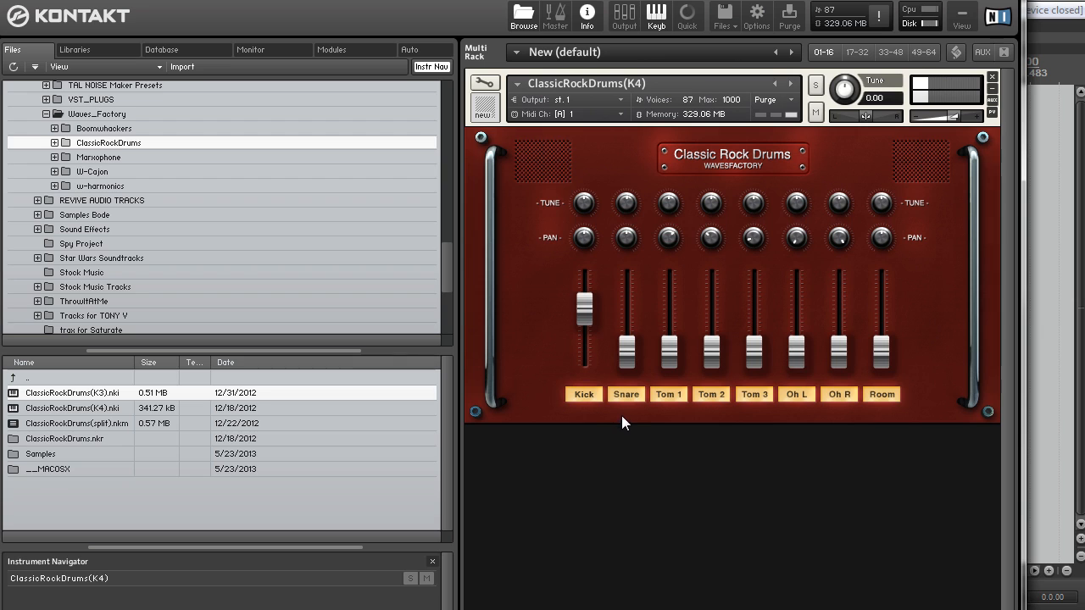
left_click_drag(626, 349, 642, 296)
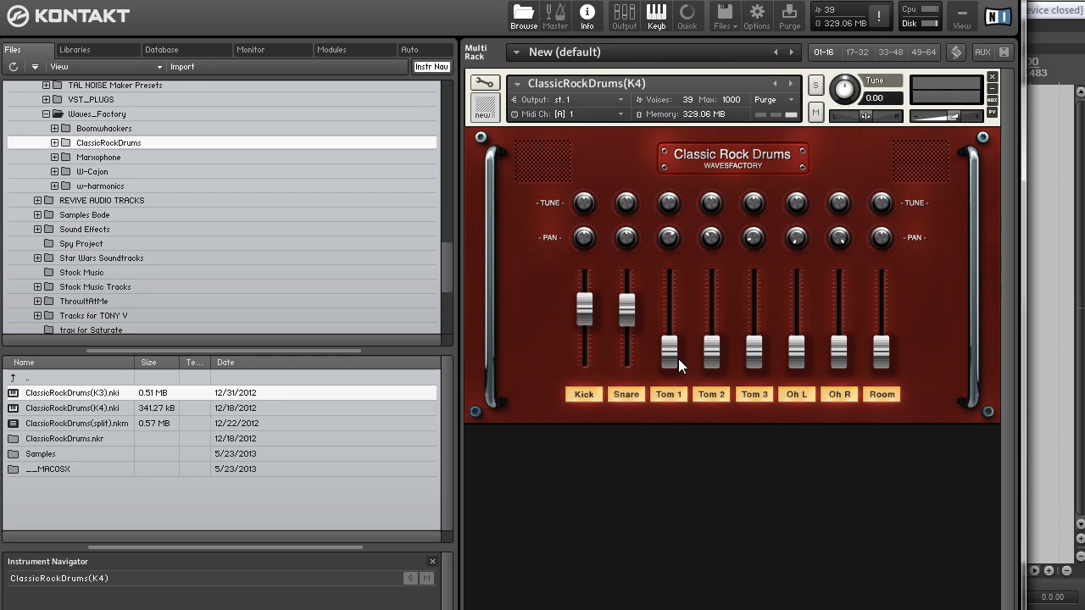
Step: Bring the Tom 1, Tom 2, Tom 3, Oh L, Oh R and Room faders back up near the middle
left_click_drag(669, 349, 678, 274)
left_click_drag(716, 351, 718, 312)
left_click_drag(754, 352, 761, 282)
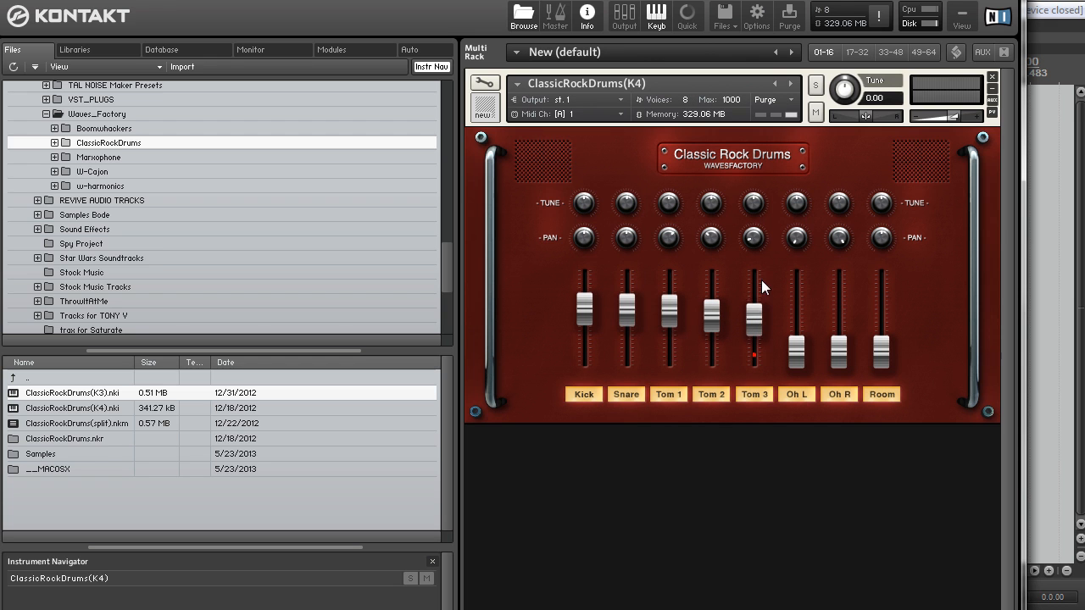
left_click_drag(797, 351, 800, 306)
left_click_drag(839, 351, 842, 310)
left_click_drag(881, 351, 890, 270)
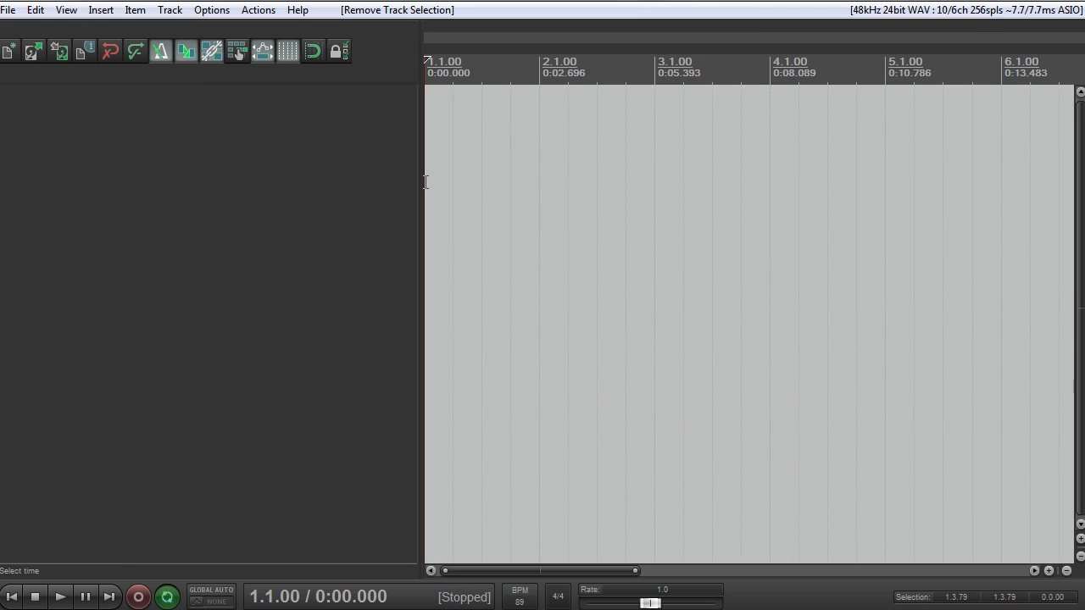
Step: Insert Kontakt 5 (8 out) as a virtual instrument on a new track, building the separate stereo output tracks
left_click_drag(423, 181, 378, 181)
right_click(113, 133)
mouse_move(200, 197)
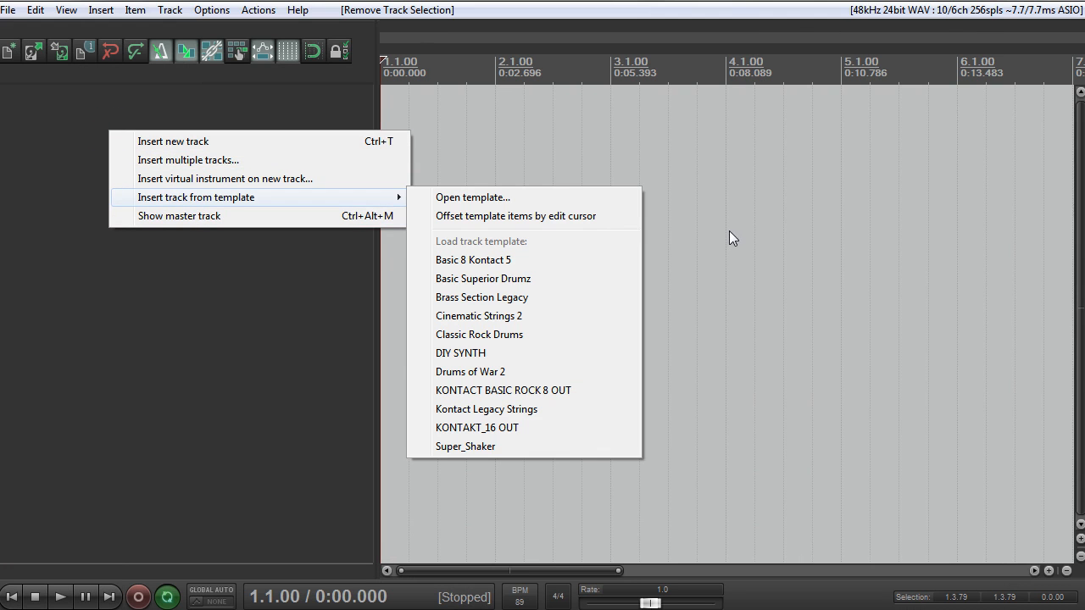
left_click(225, 179)
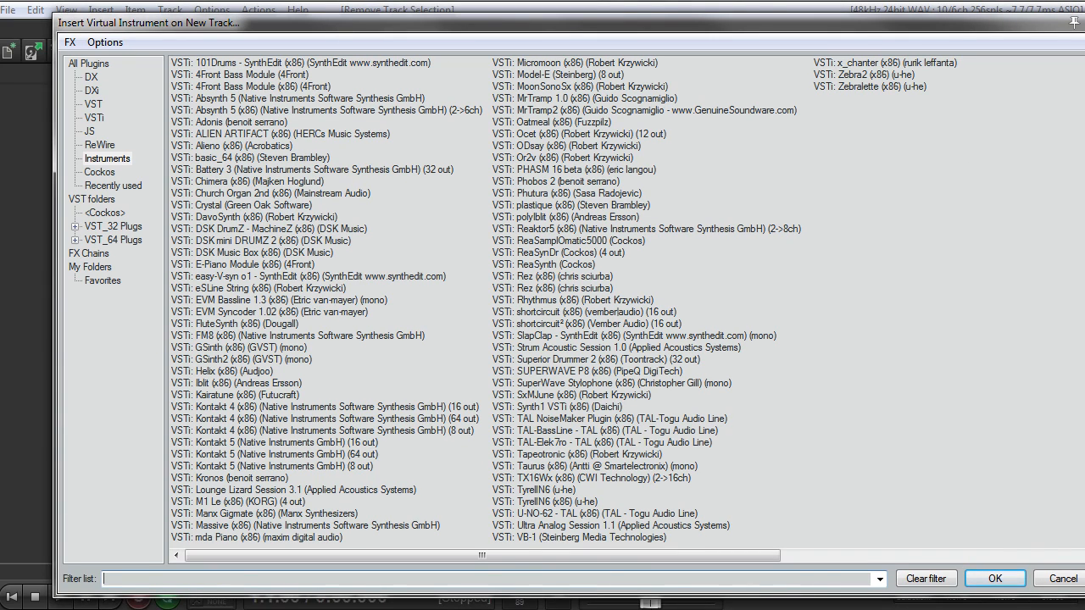
left_click(109, 158)
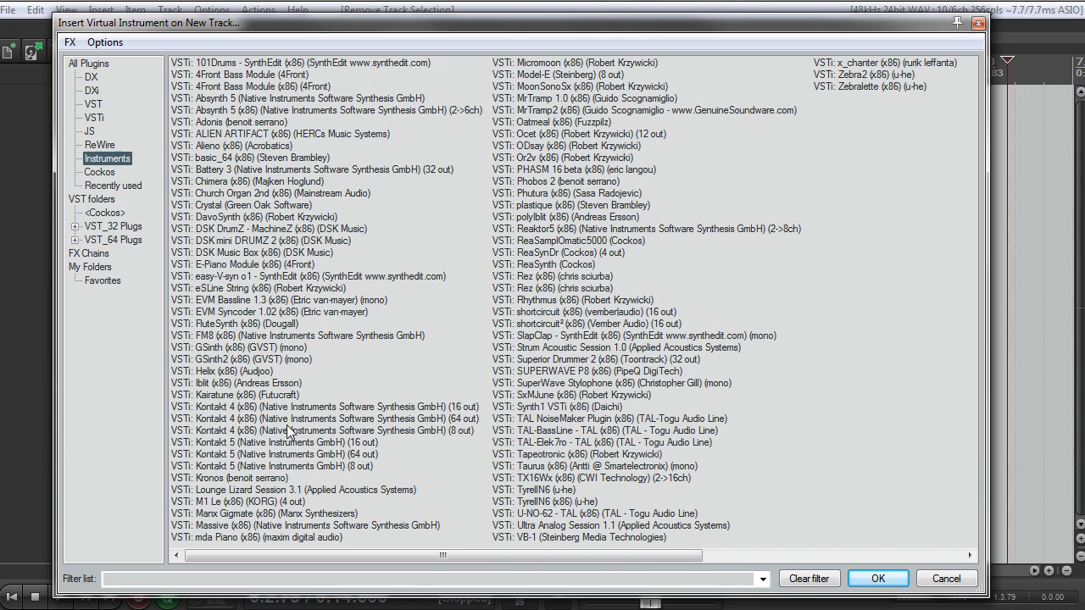
left_click(335, 409)
left_click(339, 441)
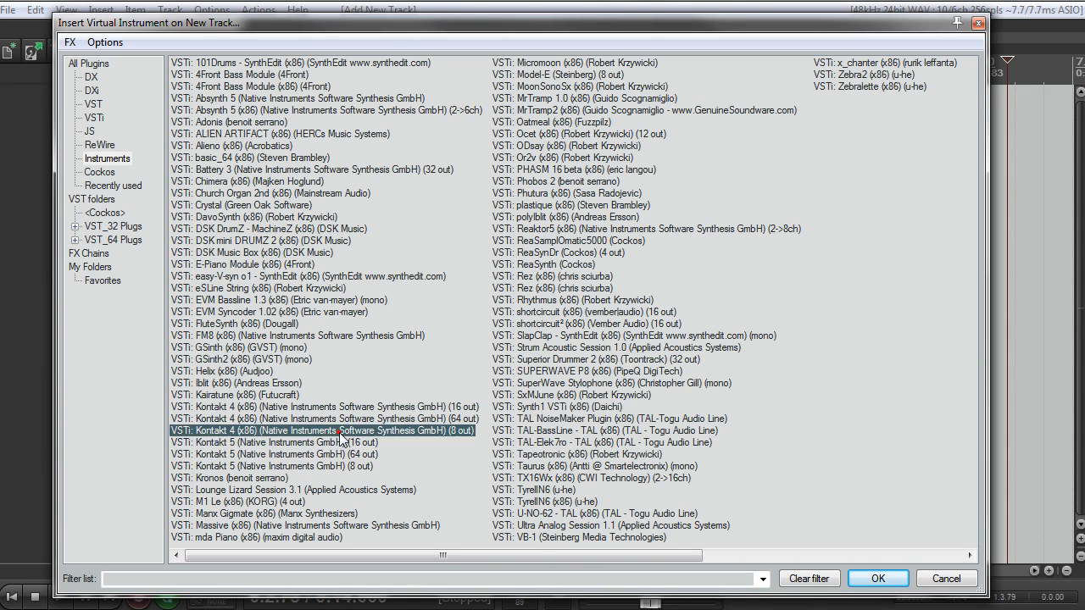
left_click(279, 467)
double_click(280, 468)
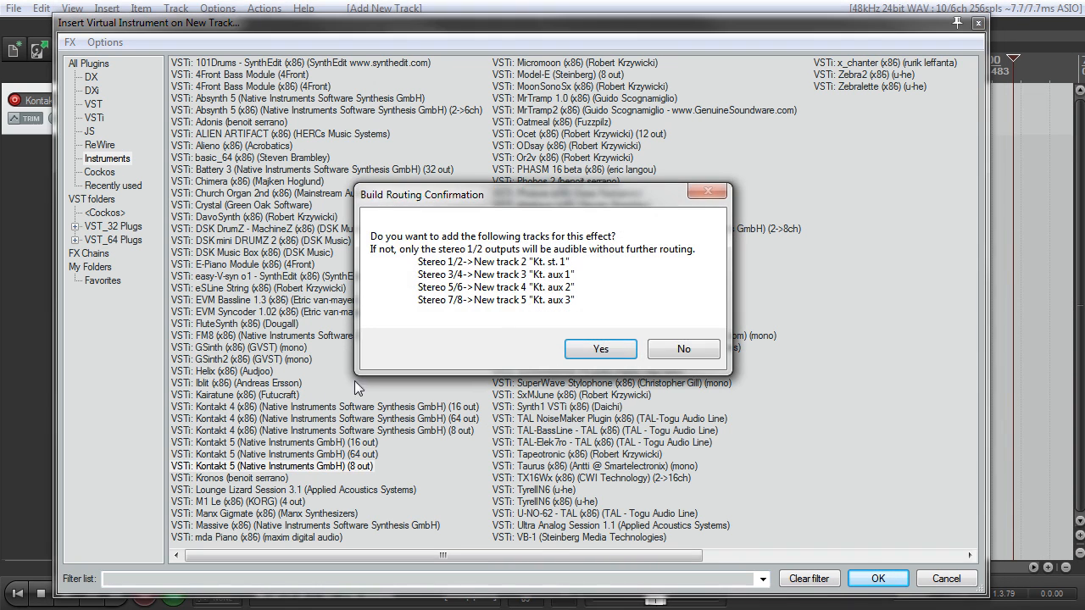
left_click(598, 356)
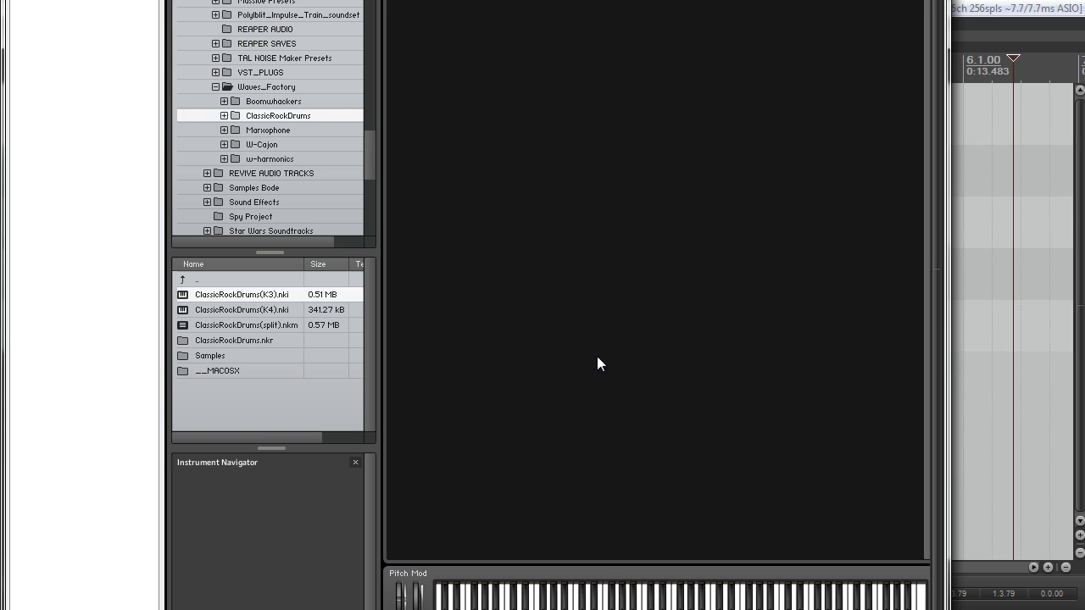
Step: Load ClassicRockDrums(K4).nki into the Kontakt rack and reposition the plug-in window so that the instrument is fully in view
left_click_drag(241, 309, 610, 124)
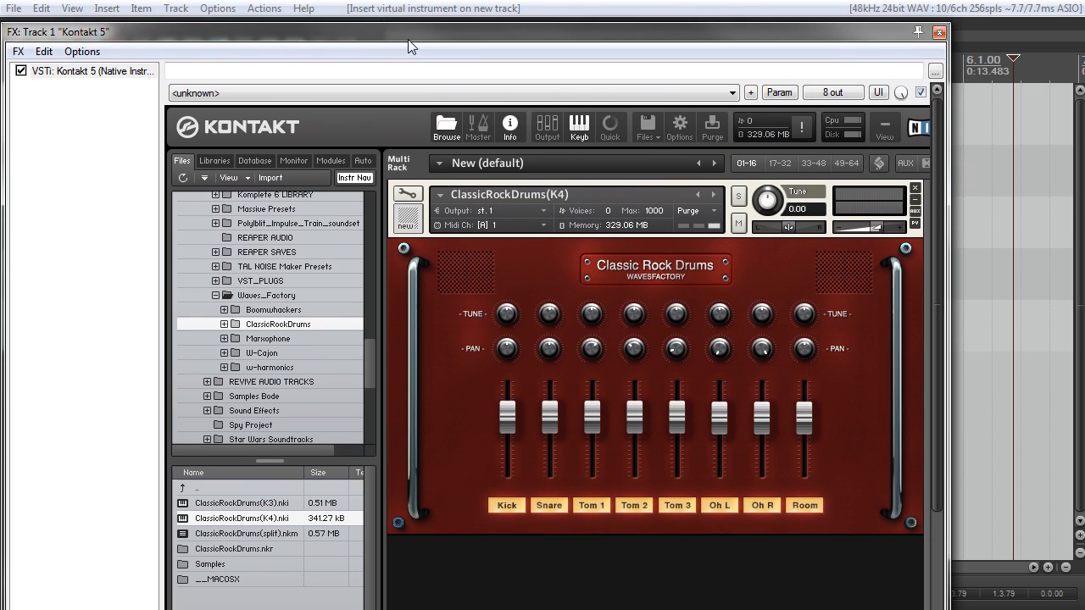
left_click_drag(408, 47, 489, 14)
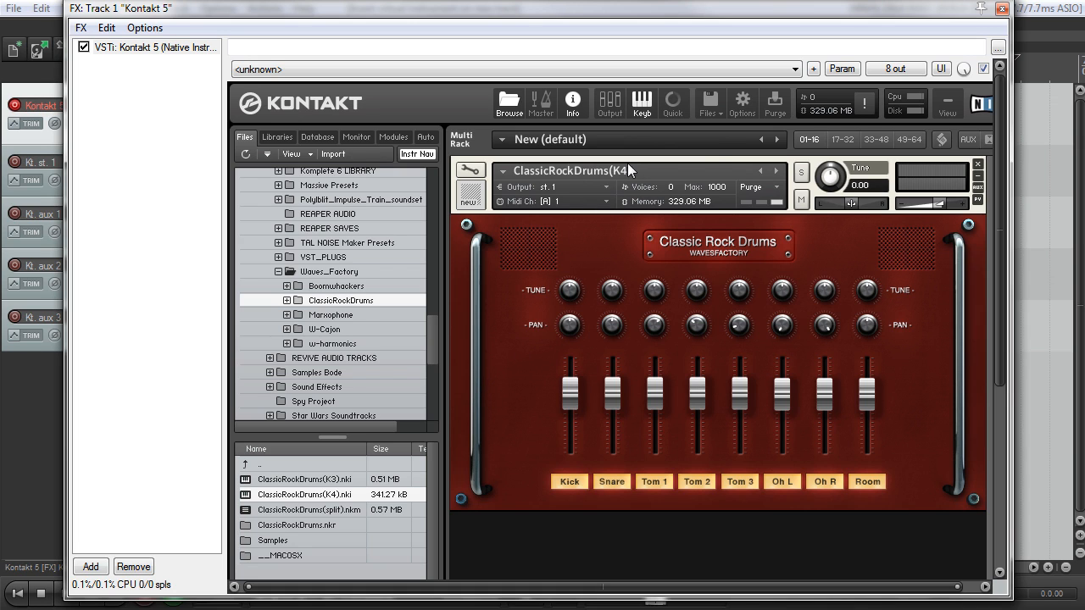
Step: Start Kontakt's batch re-save, accepting that all currently loaded instruments are discarded
left_click(719, 112)
left_click(719, 112)
left_click(719, 112)
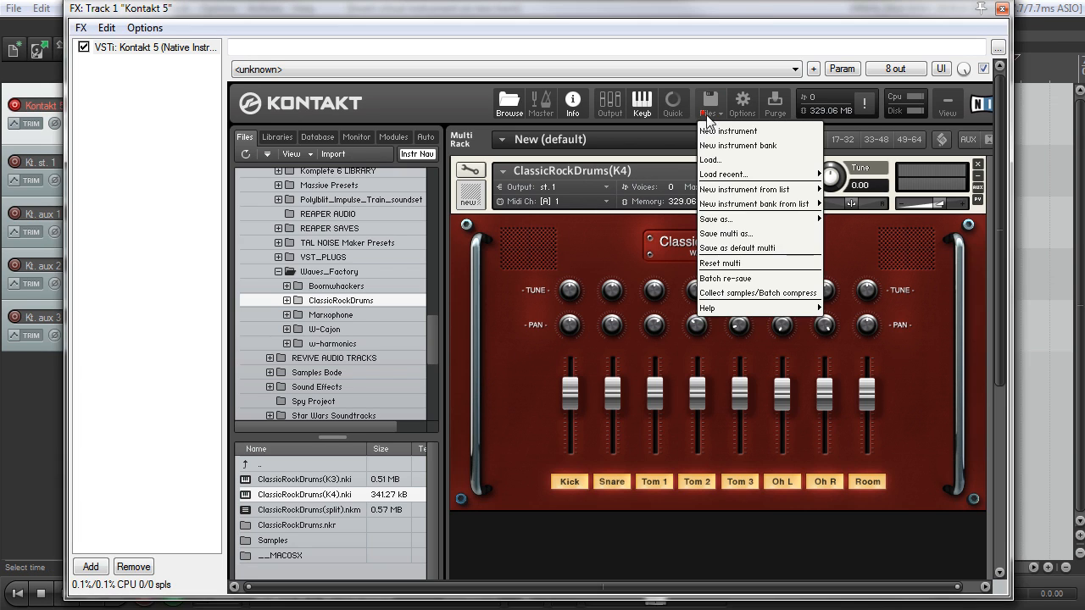
left_click(775, 265)
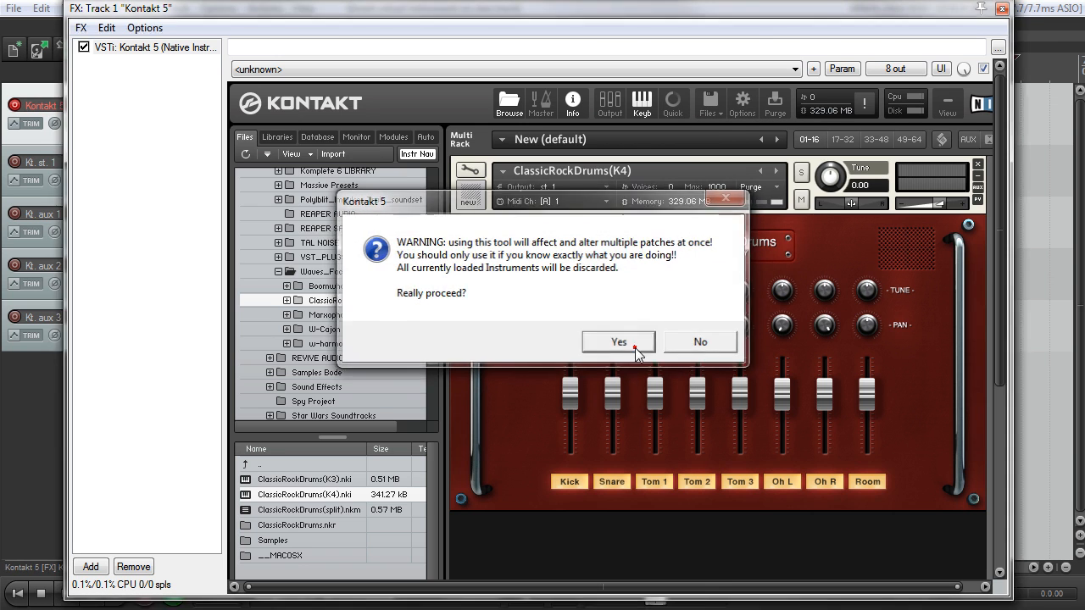
left_click(635, 344)
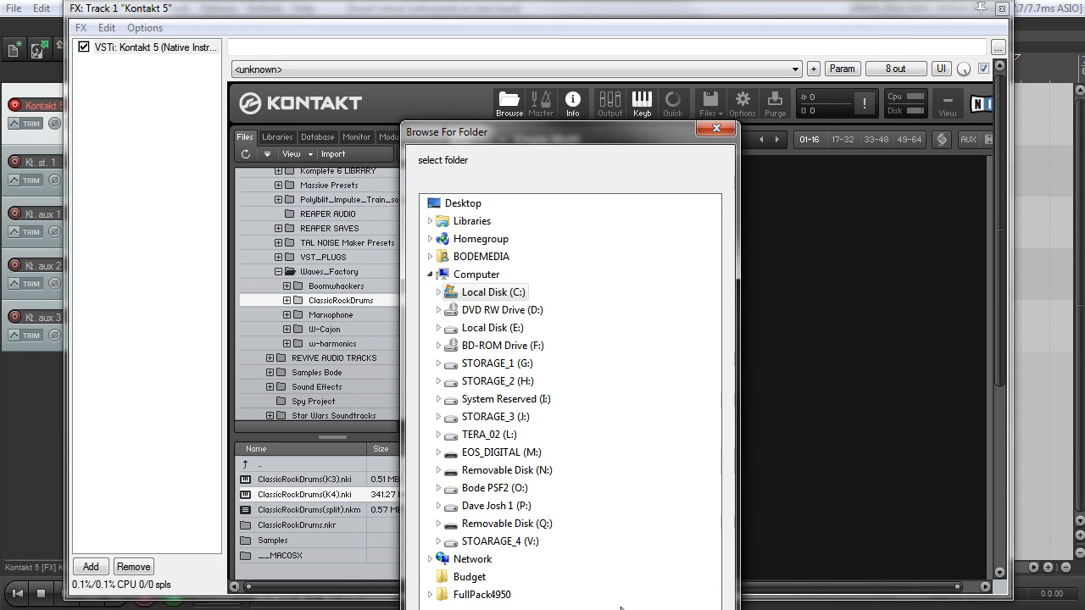
Step: Choose the Waves_Factory folder inside REAPER DATA on STORAGE_1 (G:) as the location for the batch re-save
left_click(438, 362)
scroll(494, 480, "down", 10)
scroll(494, 481, "down", 9)
left_click(539, 205)
scroll(513, 574, "down", 8)
scroll(516, 405, "up", 2)
scroll(530, 383, "up", 1)
double_click(533, 361)
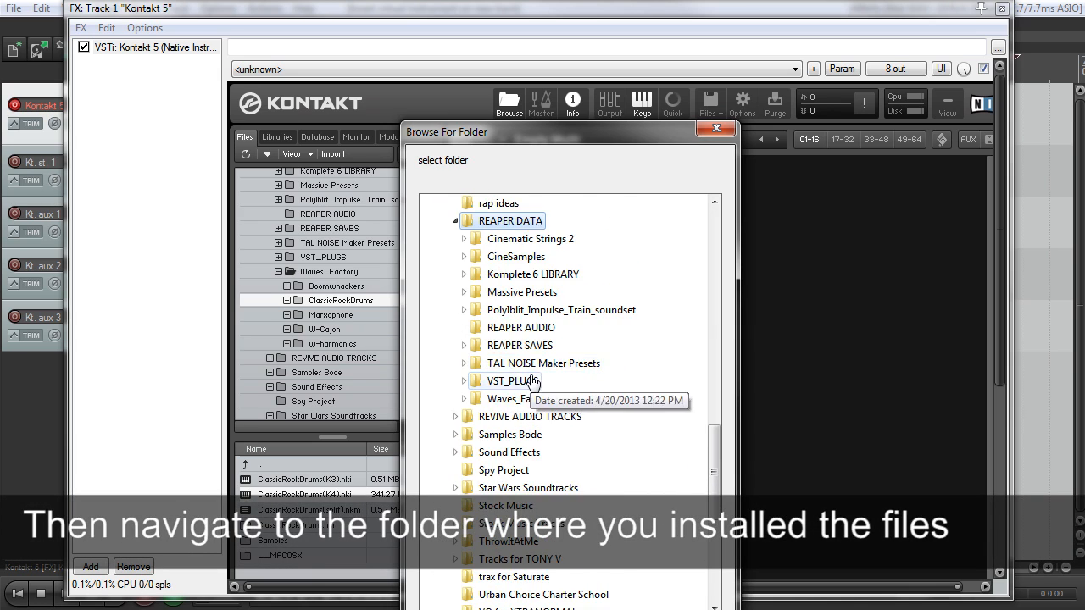
double_click(536, 395)
key("Return")
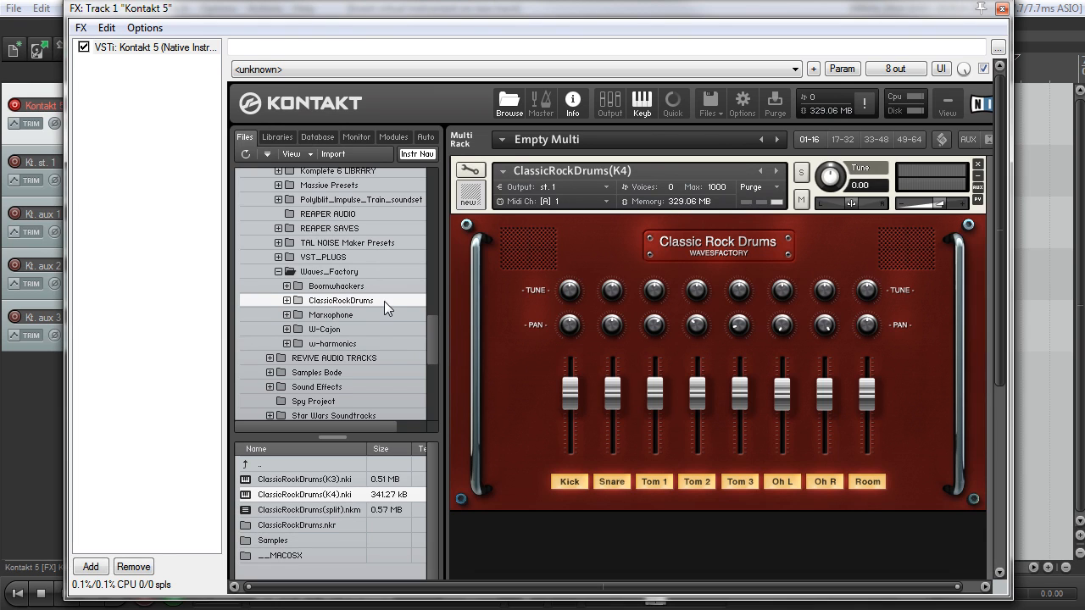
Step: Move the plug-in window aside to examine the Kontakt 5 track and its output tracks, and bring it back
left_click_drag(68, 7, 83, 14)
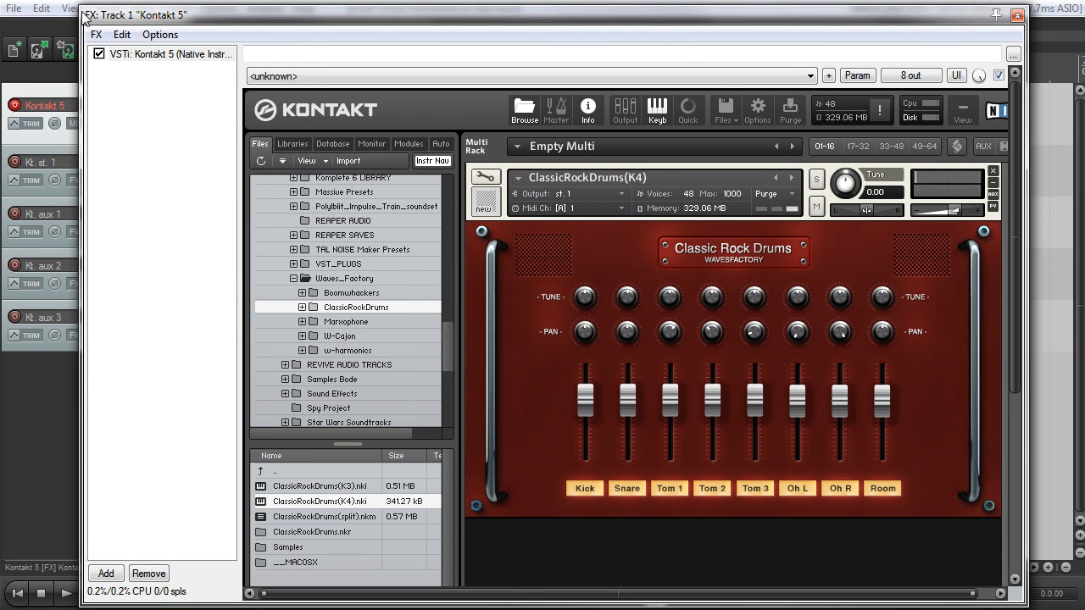
mouse_move(83, 14)
left_mouse_down()
mouse_move(320, 30)
mouse_move(68, 9)
left_mouse_up()
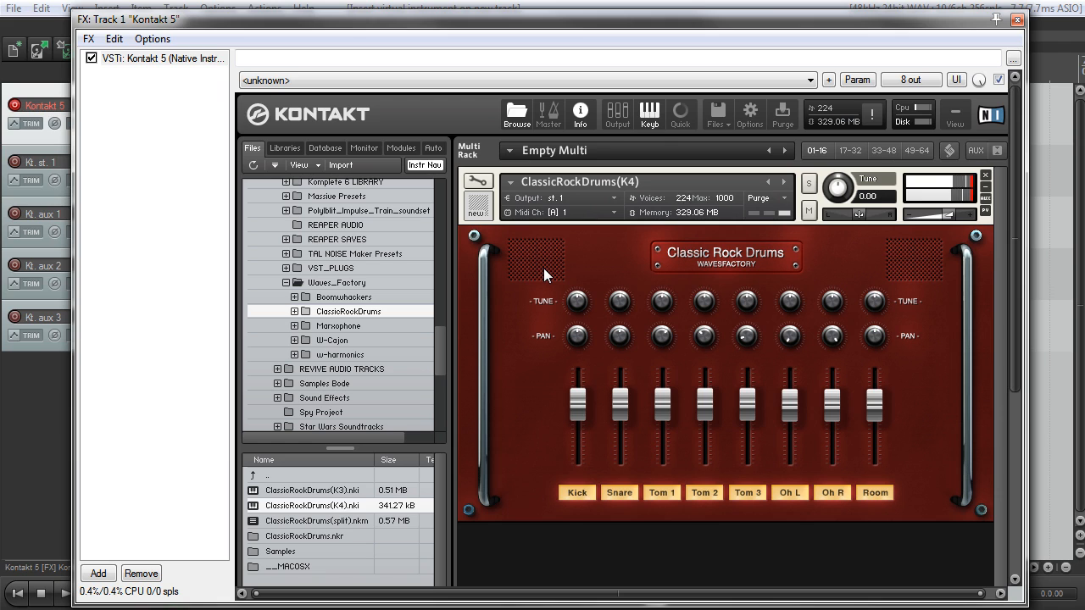
left_click(949, 215)
left_click_drag(301, 18, 578, 99)
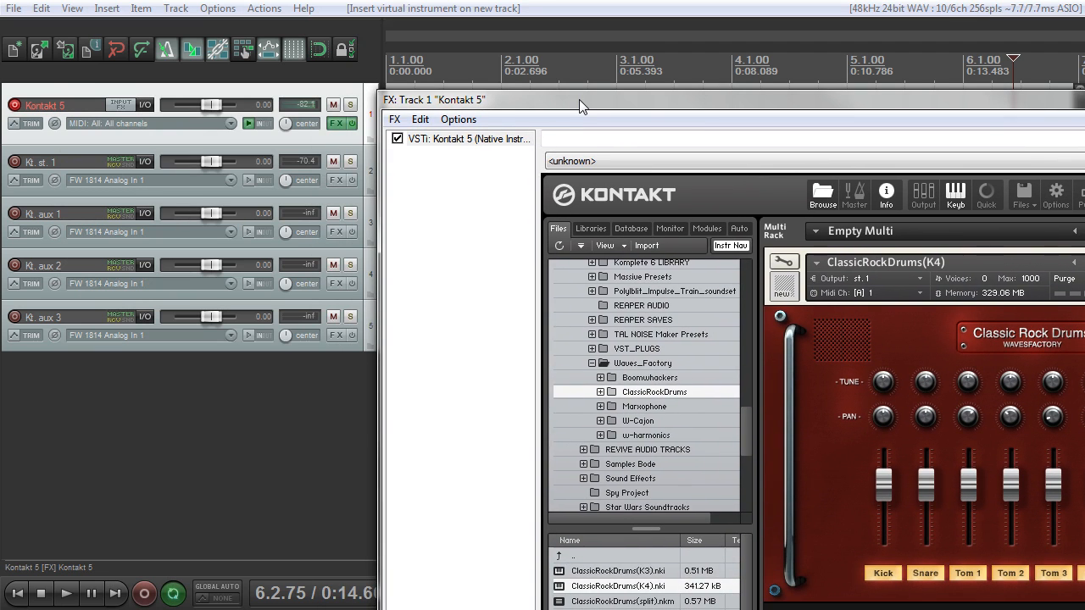
left_click_drag(578, 105, 289, 25)
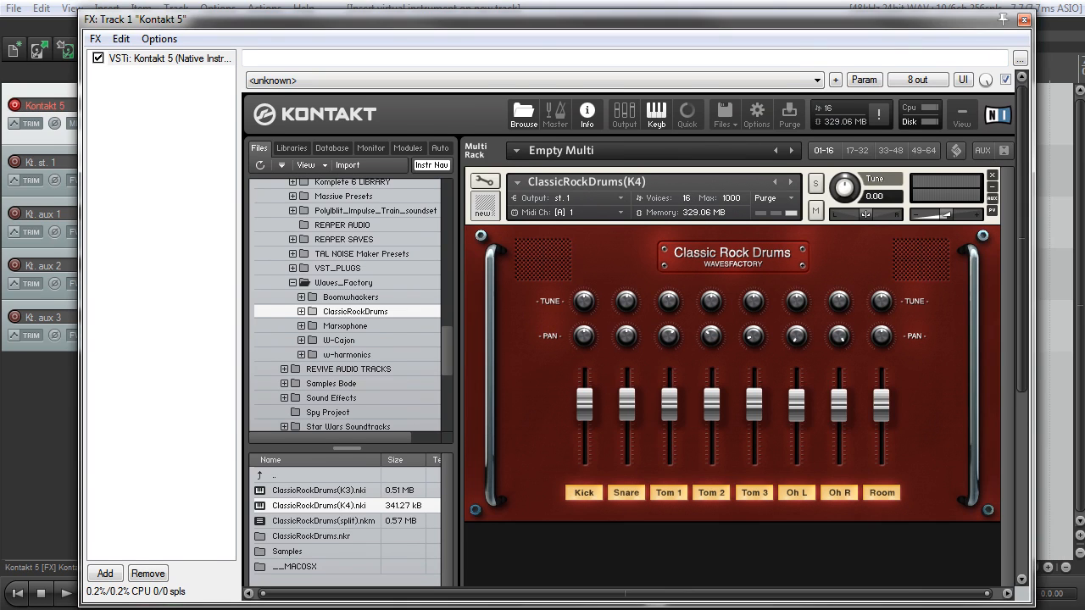
left_click_drag(548, 20, 536, 13)
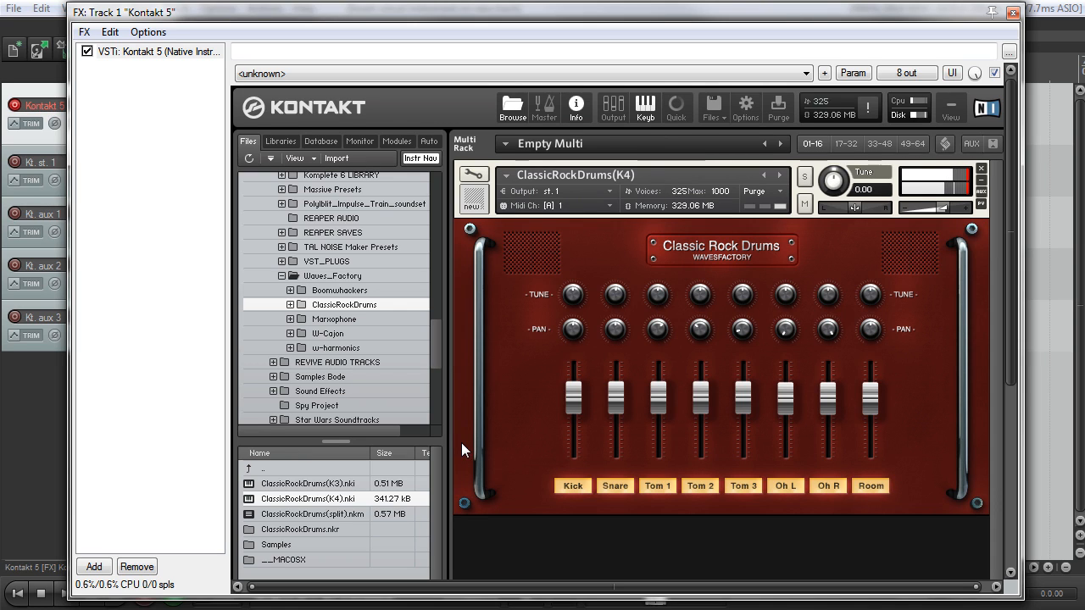
Step: Audition several mapped drum sounds on Kontakt's on-screen keyboard, and return to the instrument's mixer
scroll(461, 443, "down", 5)
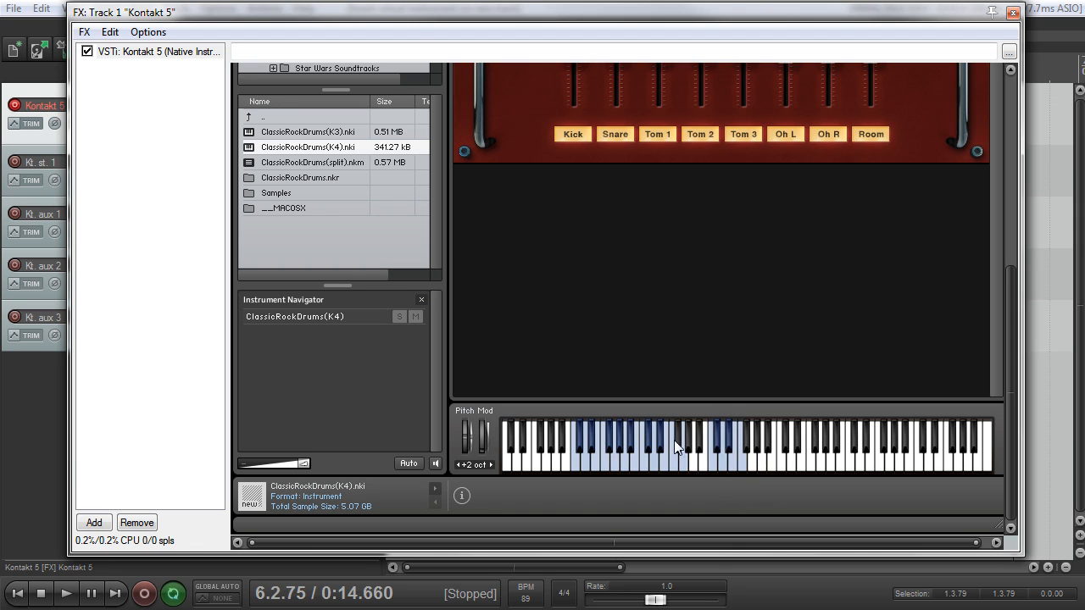
left_click(681, 463)
left_click(660, 440)
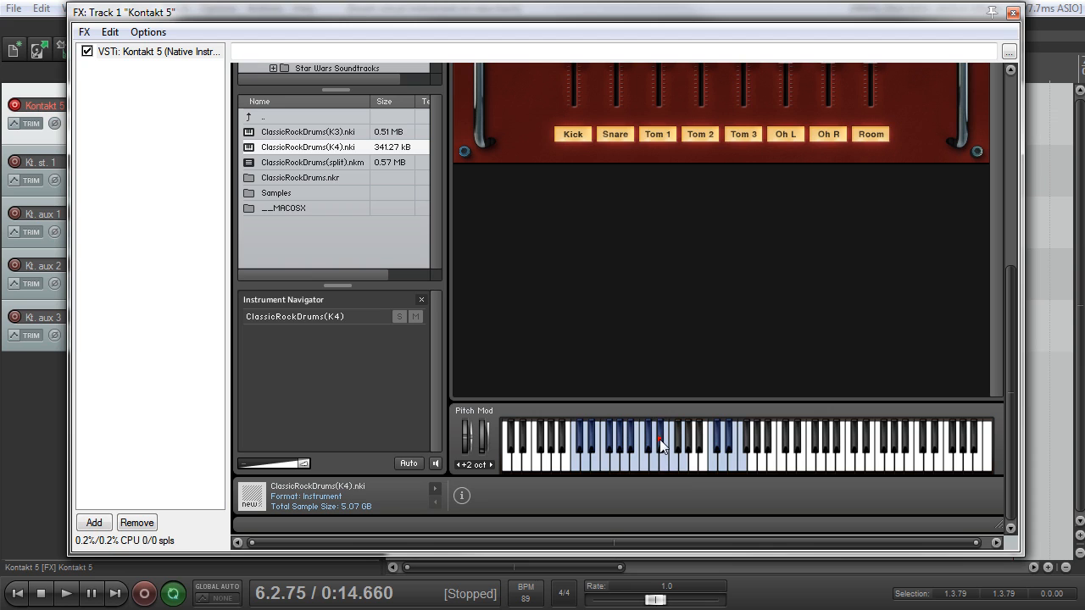
left_click(624, 466)
left_click(627, 440)
left_click(630, 442)
left_click(608, 442)
scroll(981, 361, "up", 5)
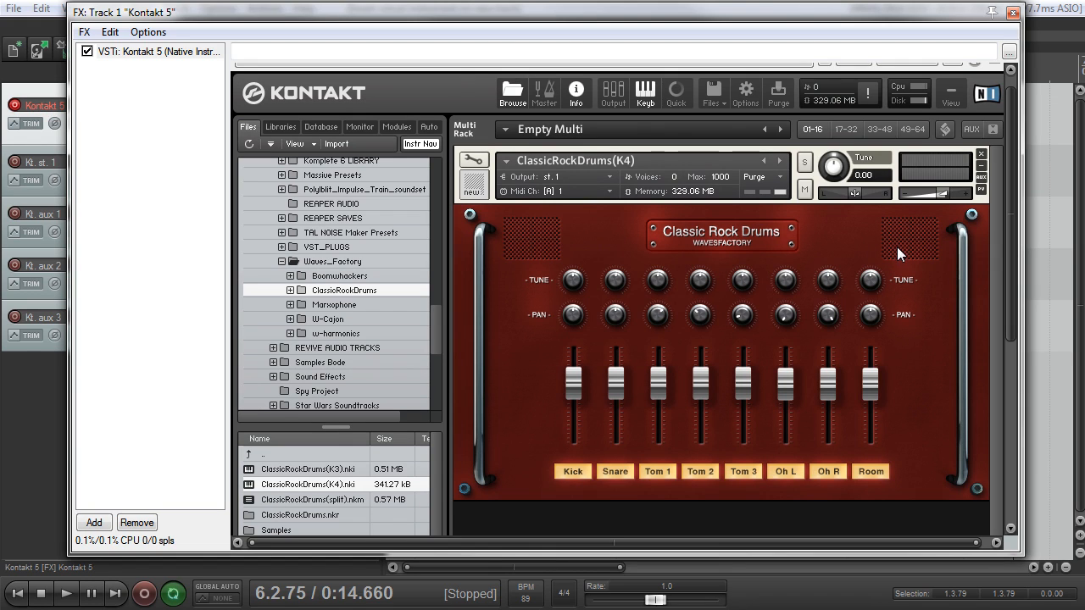
Step: Isolate the overhead microphones by keeping only the Oh L and Oh R faders raised above the middle of their travel
left_click(899, 253)
left_click_drag(1009, 249, 978, 335)
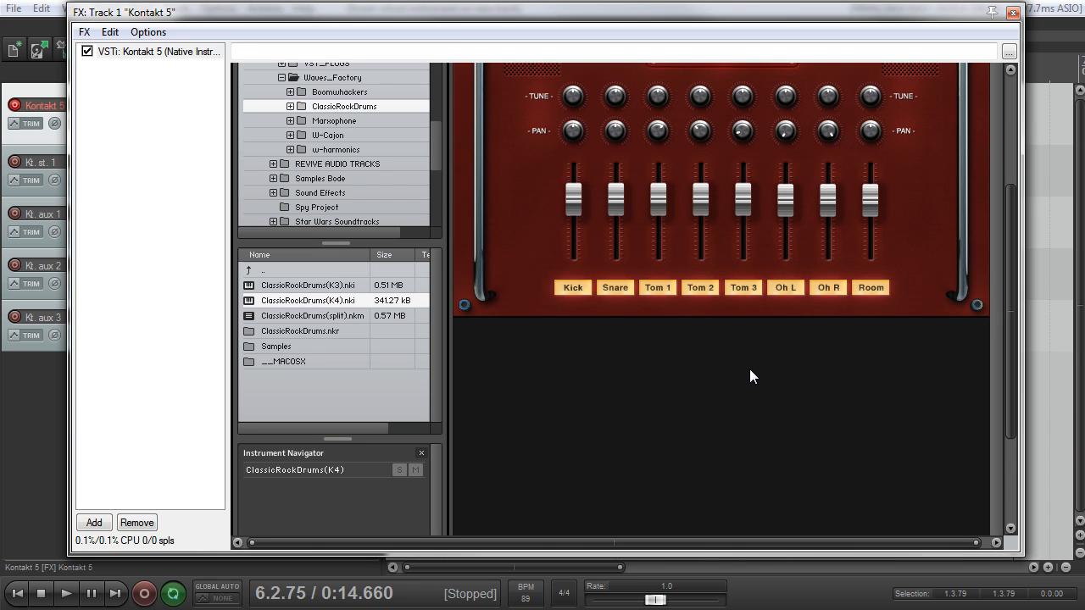
left_click_drag(1005, 266, 1021, 179)
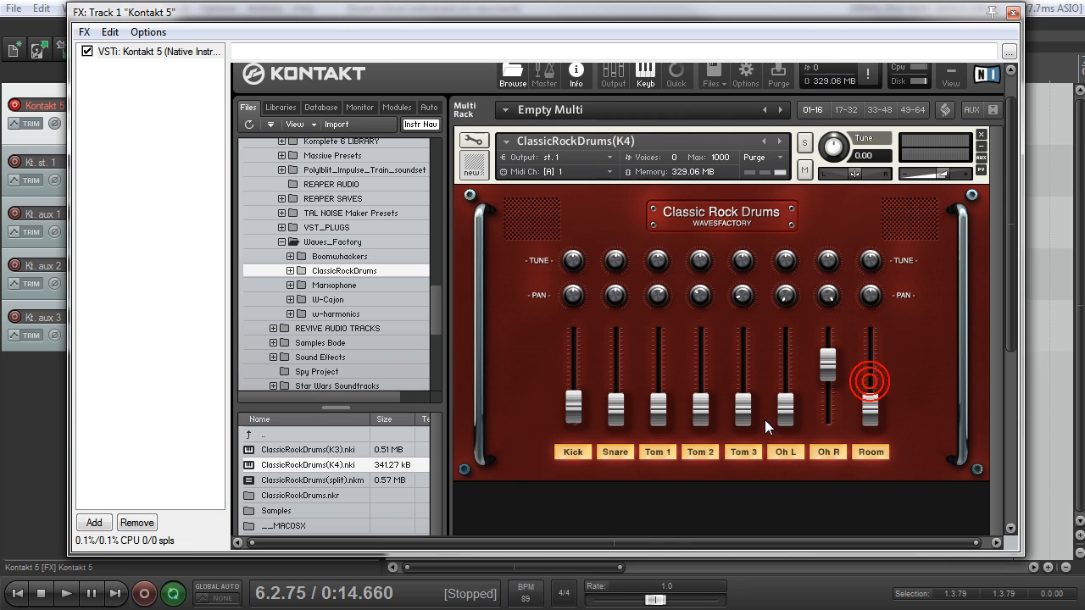
left_click_drag(785, 409, 786, 314)
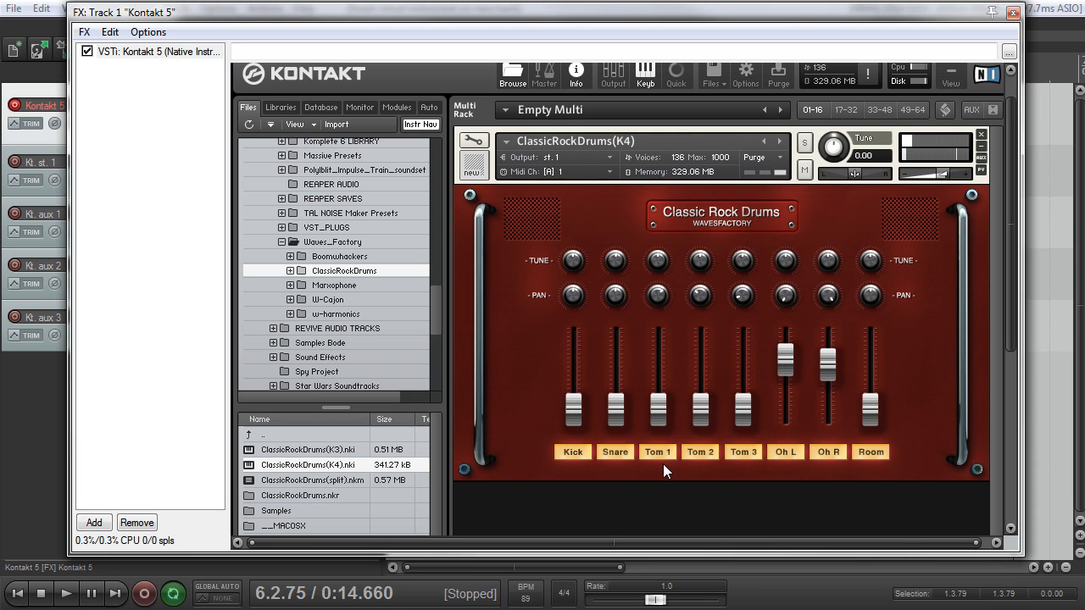
left_click_drag(476, 6, 485, 46)
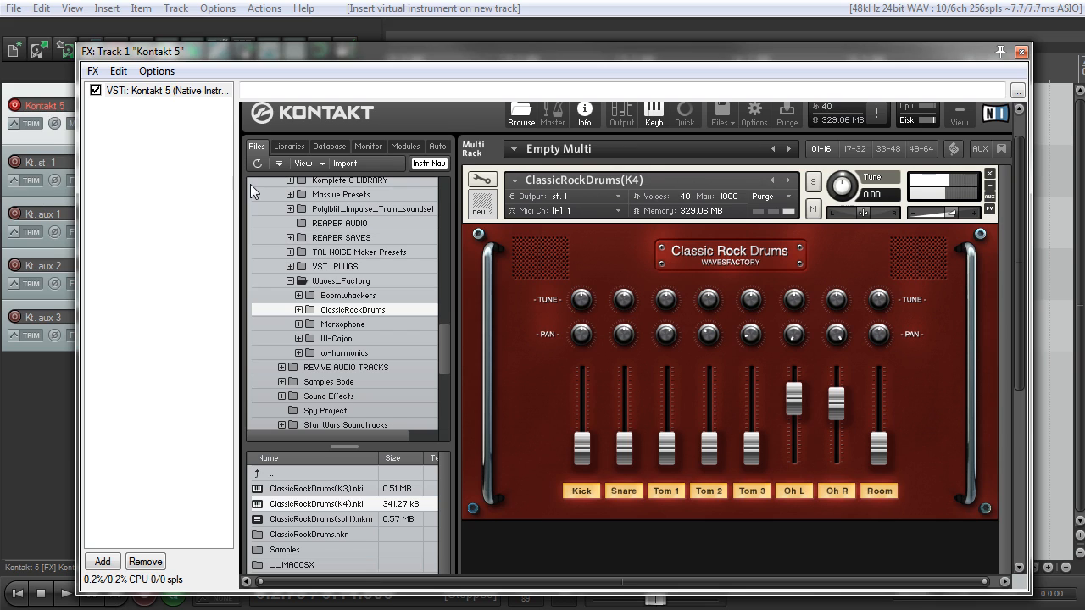
Step: Lower the Oh L and Oh R faders to minimum and raise both again to compare the overhead sound
left_click_drag(799, 413, 838, 500)
left_click_drag(585, 445, 628, 463)
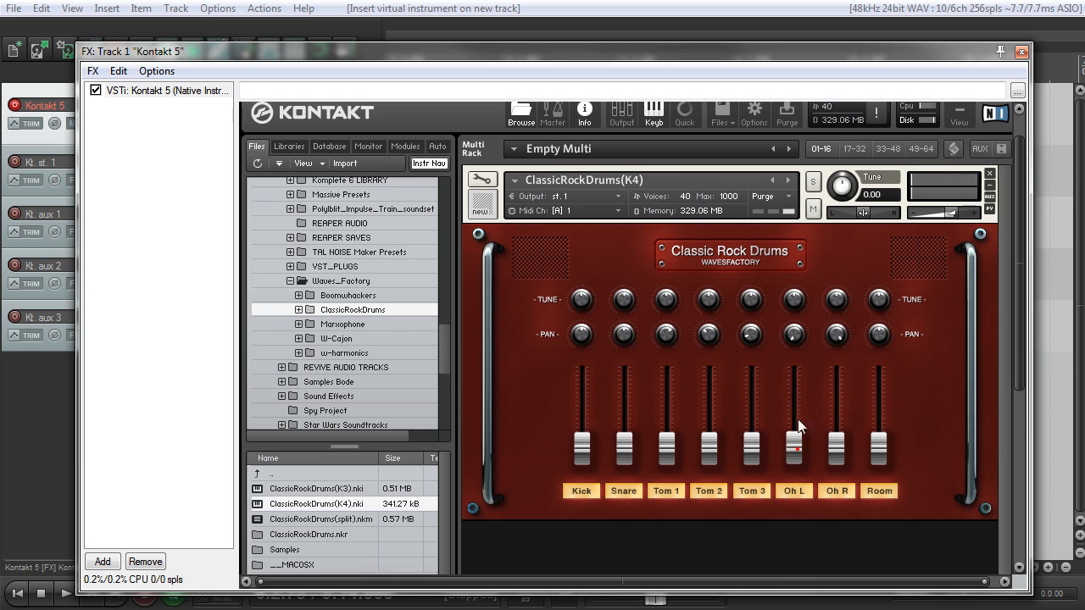
left_click_drag(797, 454, 798, 356)
left_click_drag(836, 449, 829, 341)
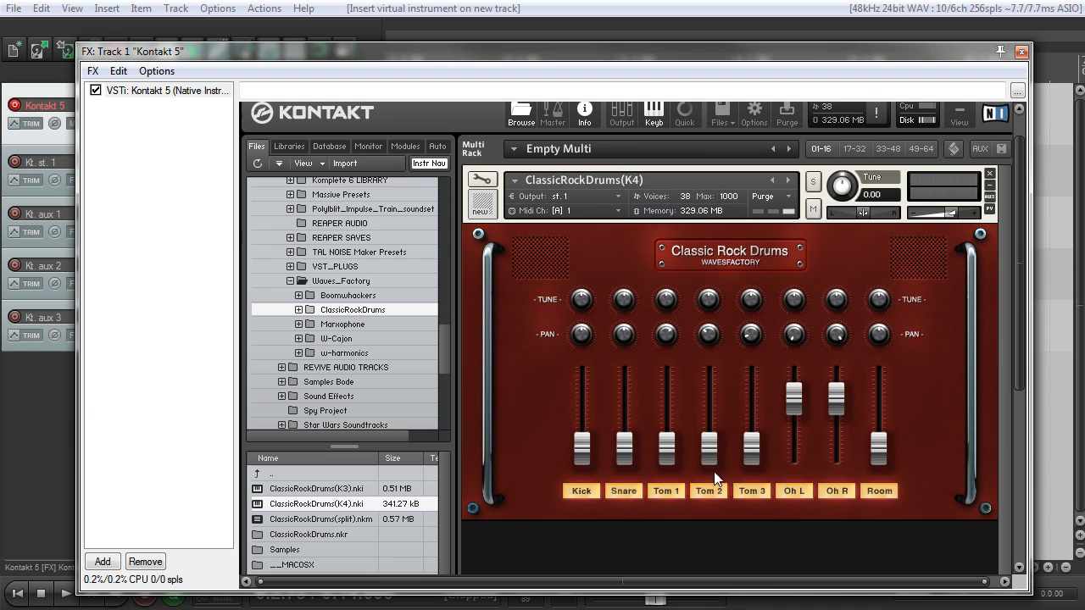
Step: Bring the Kick, Snare, Tom 1, Tom 2, Tom 3 and Room faders back up near the middle
left_click_drag(581, 448, 649, 345)
left_click_drag(678, 446, 708, 391)
left_click_drag(751, 448, 751, 395)
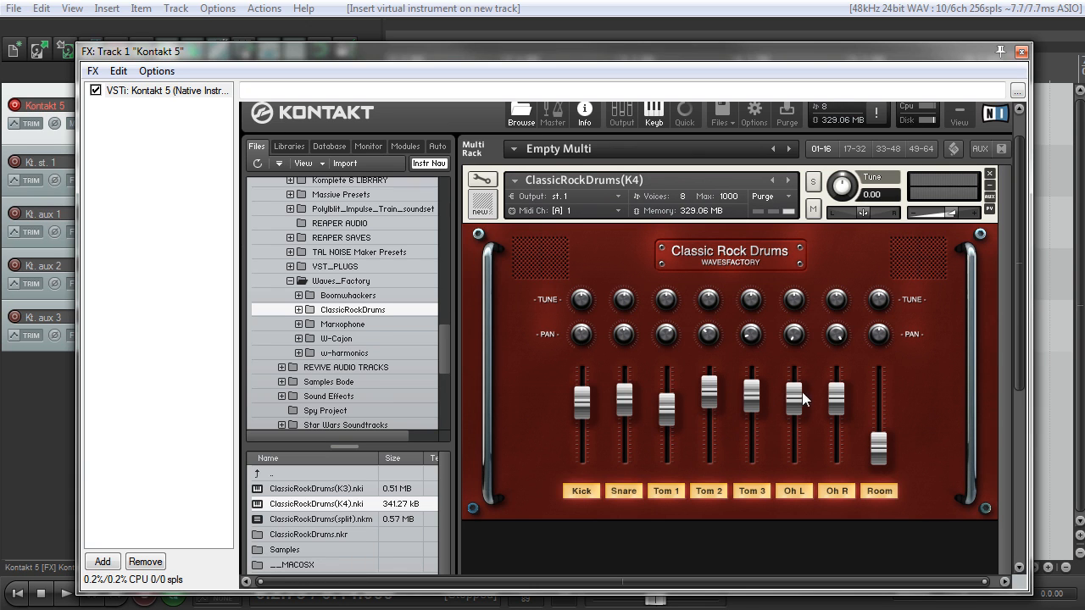
left_click_drag(866, 358, 865, 338)
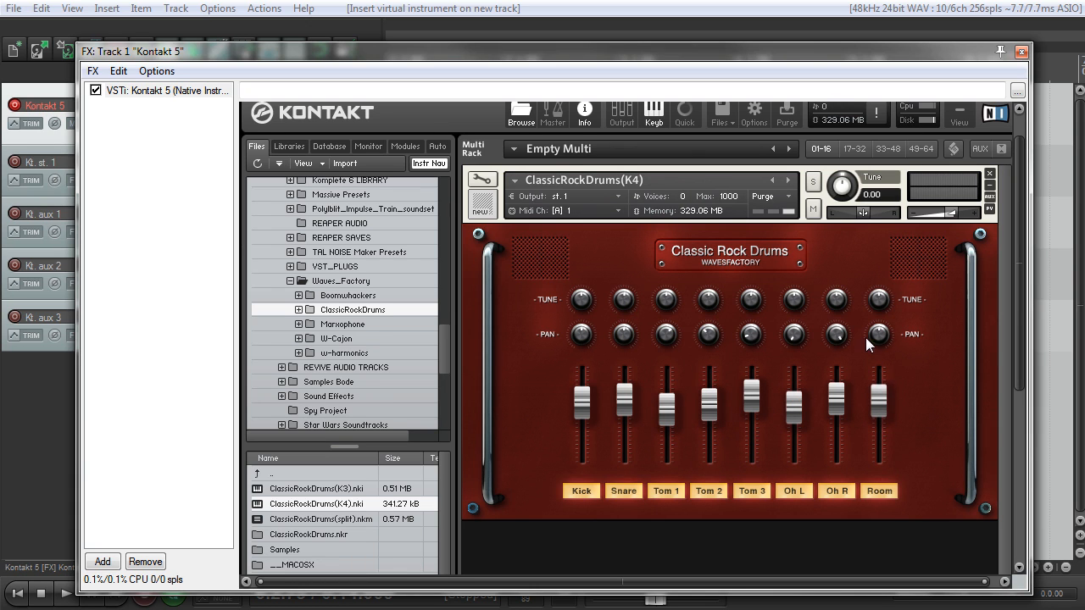
Step: Remove the ClassicRockDrums(K4) instrument from the Kontakt rack and close the track's plug-in window
left_click_drag(502, 53, 492, 0)
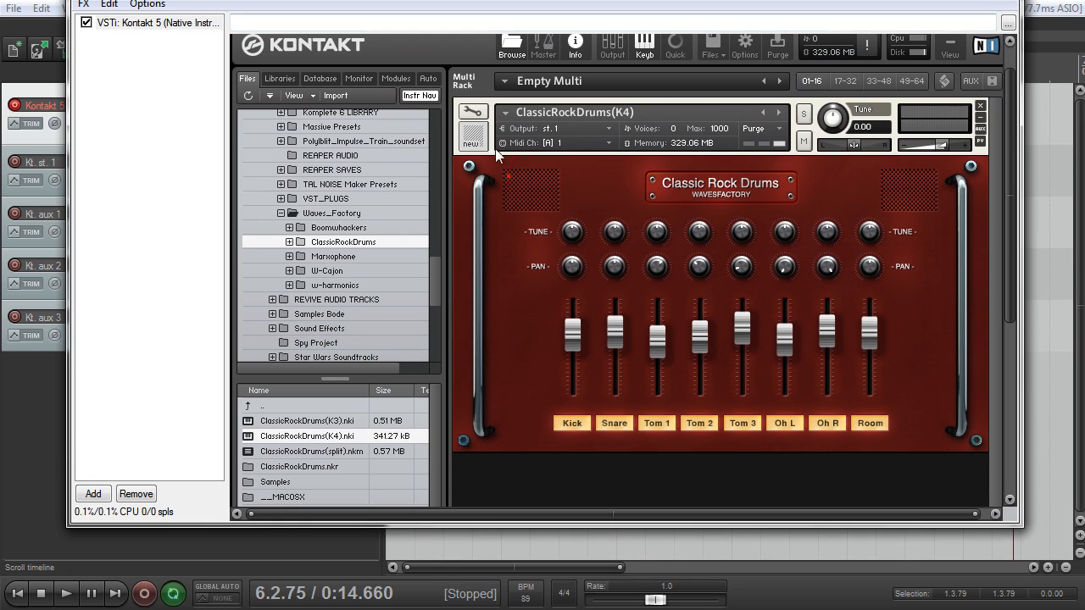
left_click(979, 106)
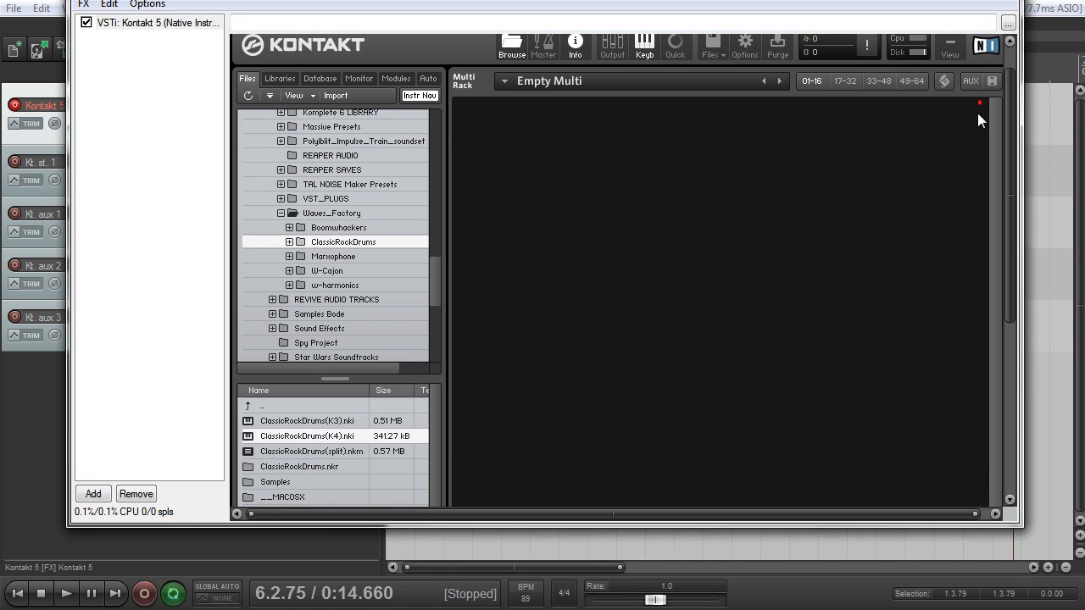
left_click(1013, 12)
Step: Delete the Kontakt 5 track together with its Kt. st. 1 and Kt. aux output tracks
left_click(64, 347)
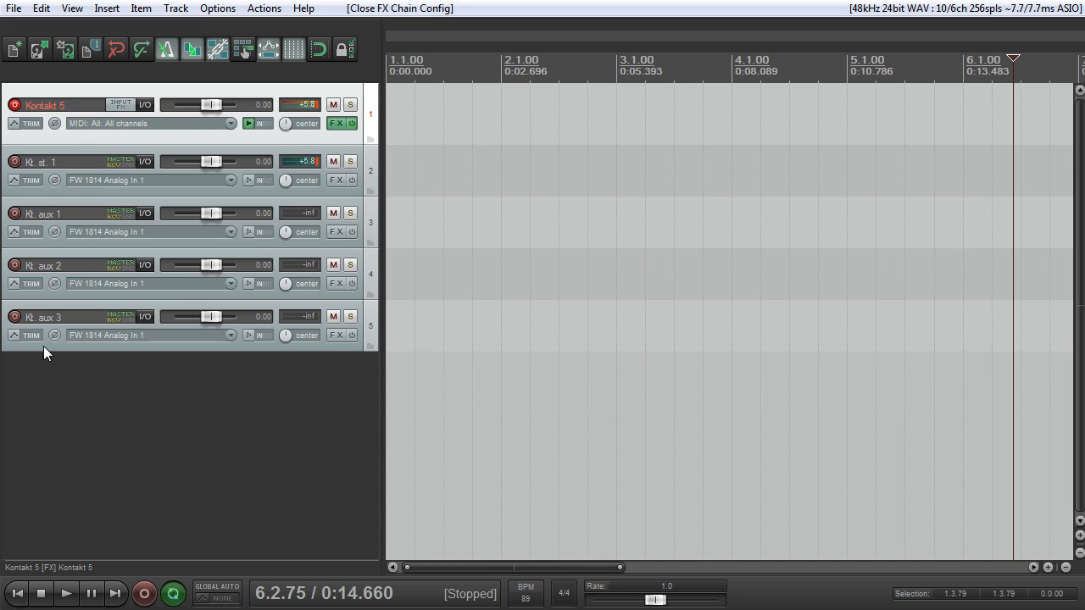
left_click(43, 346, "shift")
key("Delete")
key("Return")
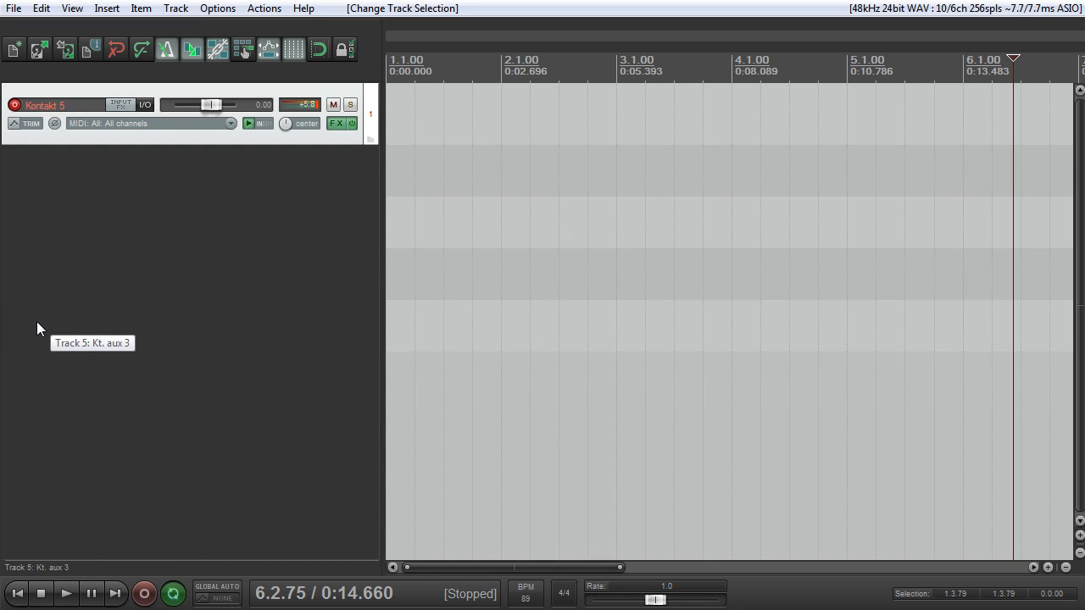
Step: Insert Kontakt 5 (16 out) as a virtual instrument on a new track, including the suggested output routing tracks
right_click(106, 181)
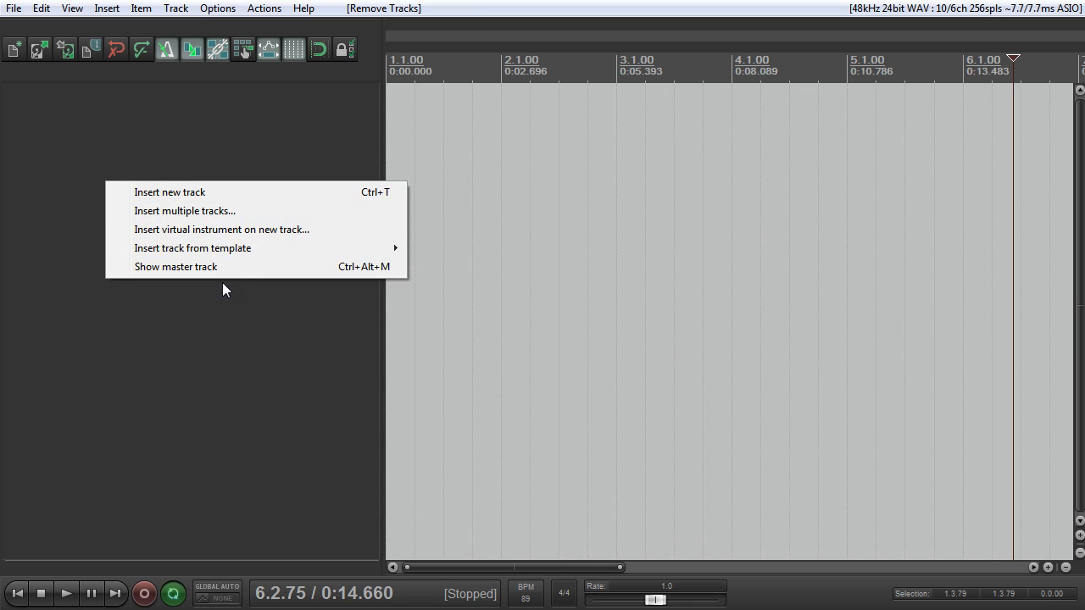
left_click(305, 230)
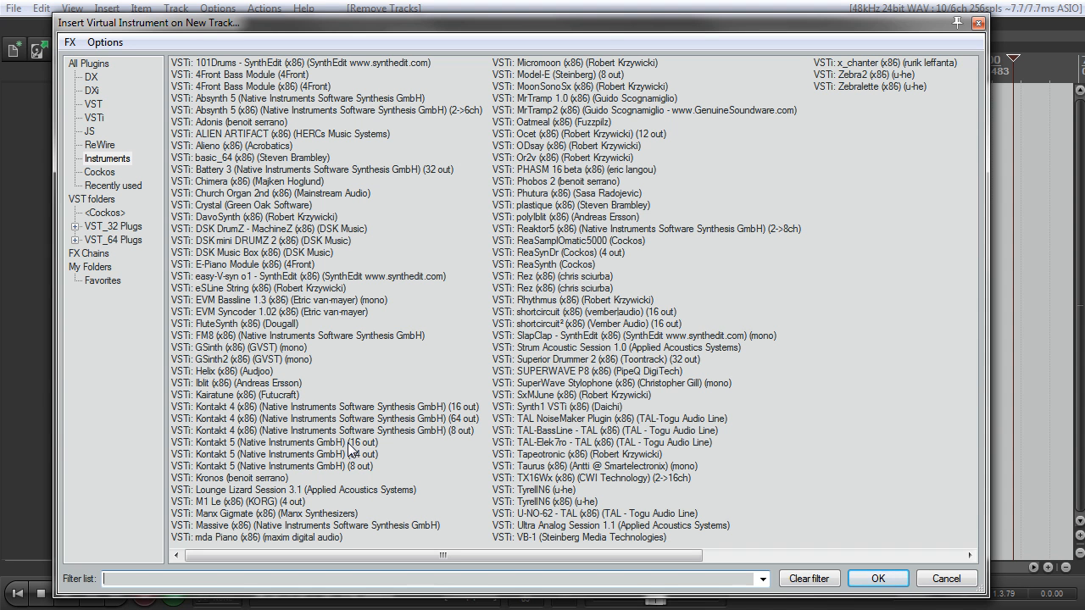
left_click(348, 442)
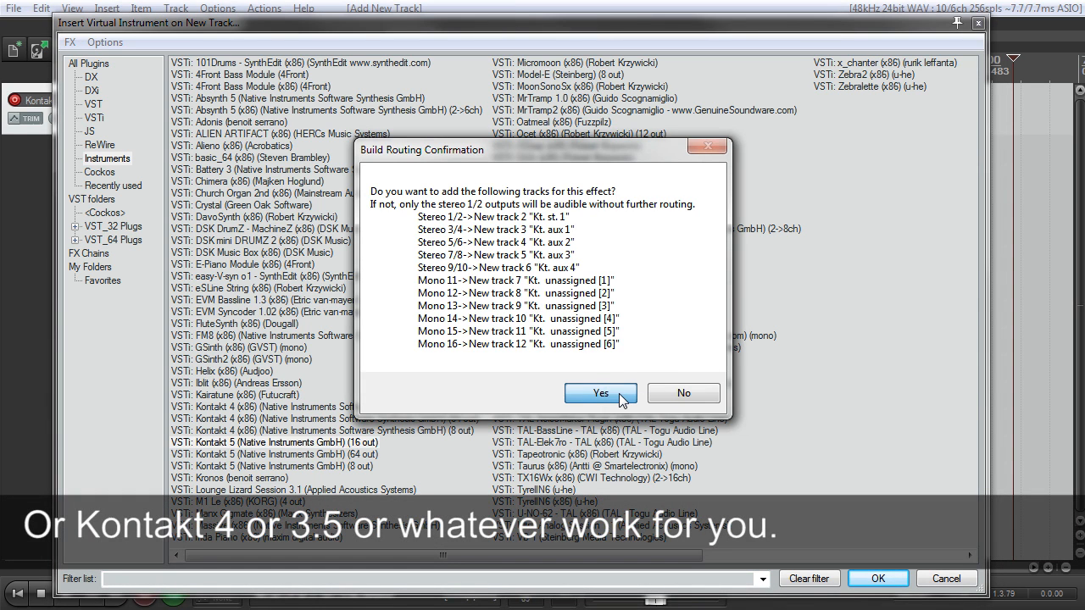
left_click(620, 394)
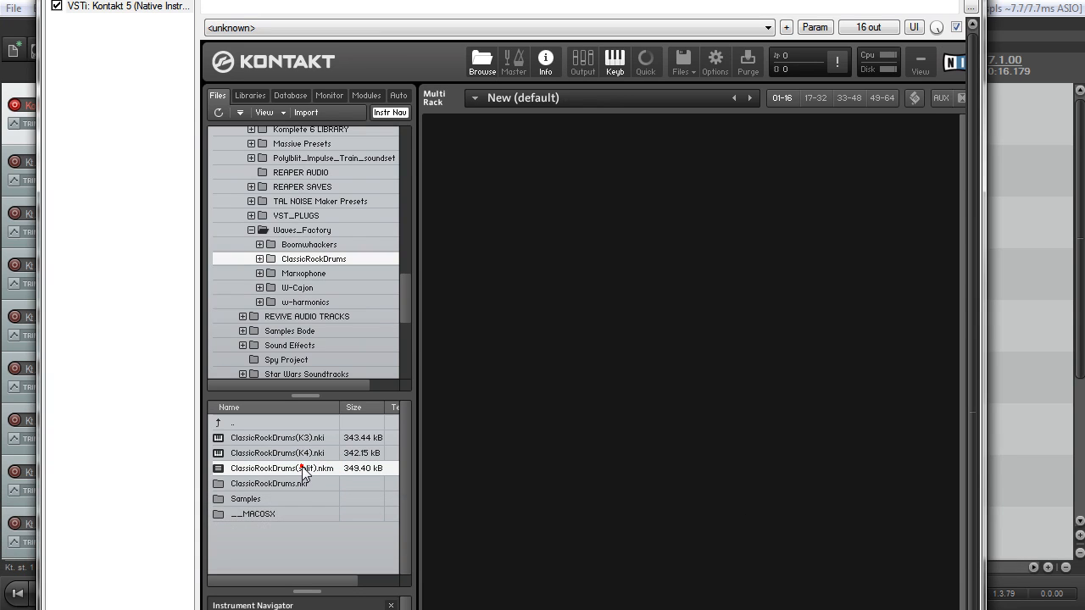
Step: Load the ClassicRockDrums(split).nkm multi into the Kontakt rack, replacing the current multi
left_click_drag(303, 475, 678, 260)
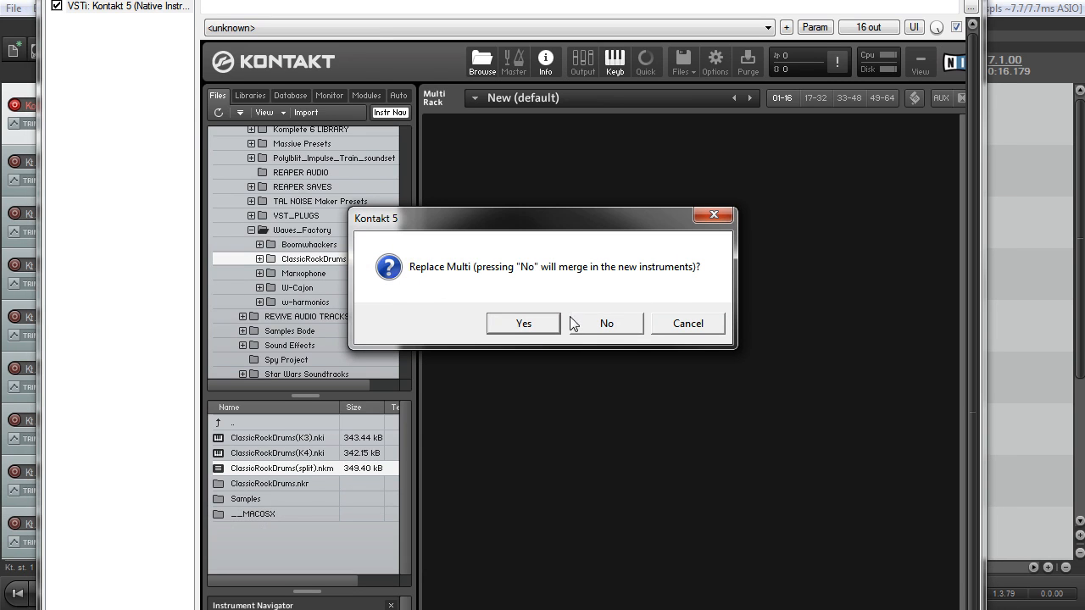
left_click(549, 323)
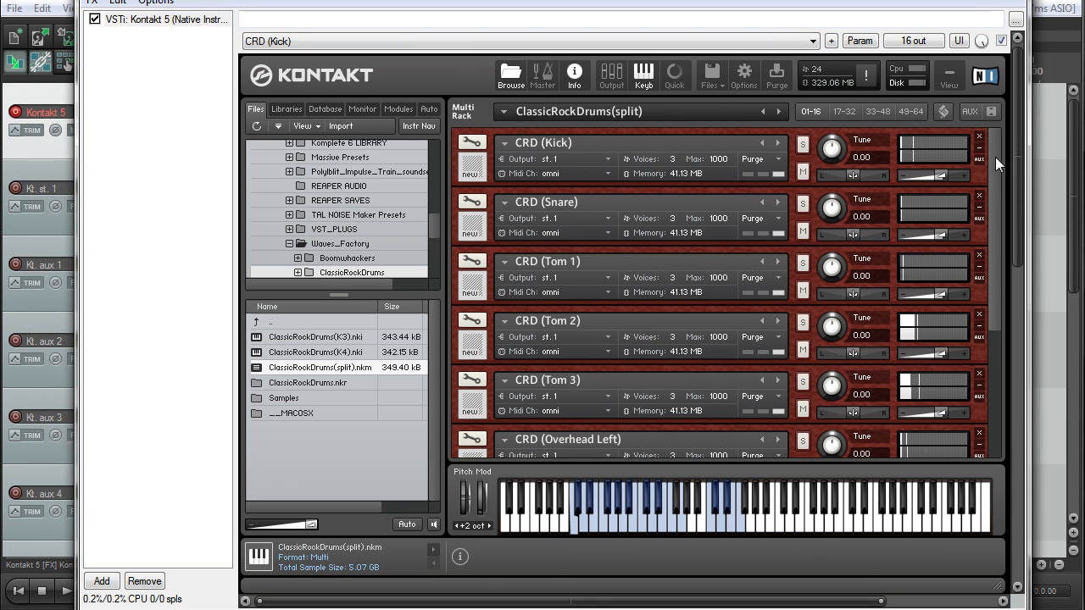
scroll(998, 164, "down", 3)
scroll(998, 164, "up", 3)
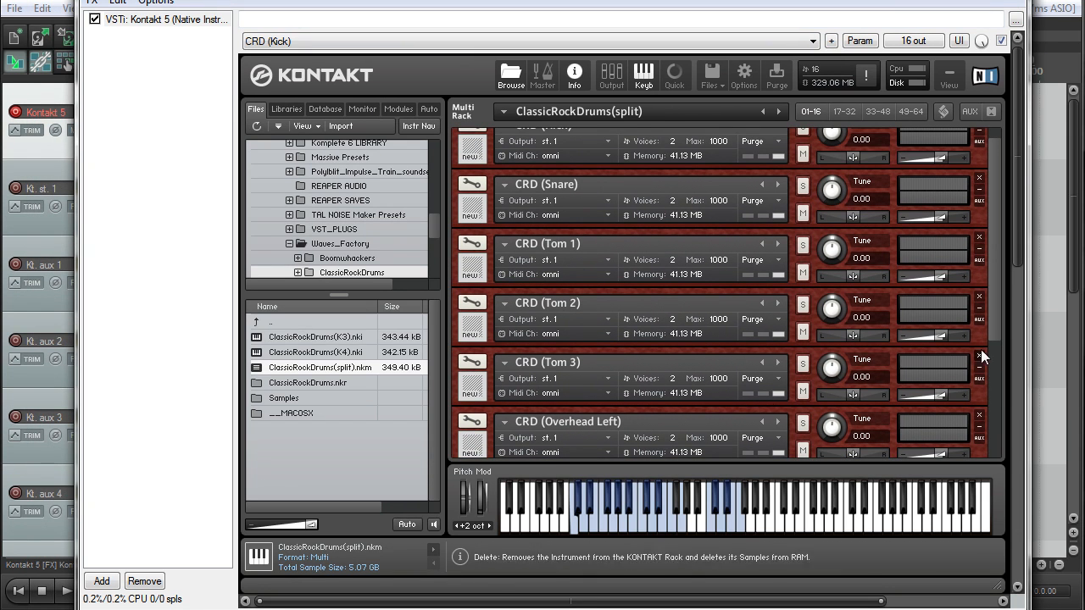
scroll(998, 338, "down", 3)
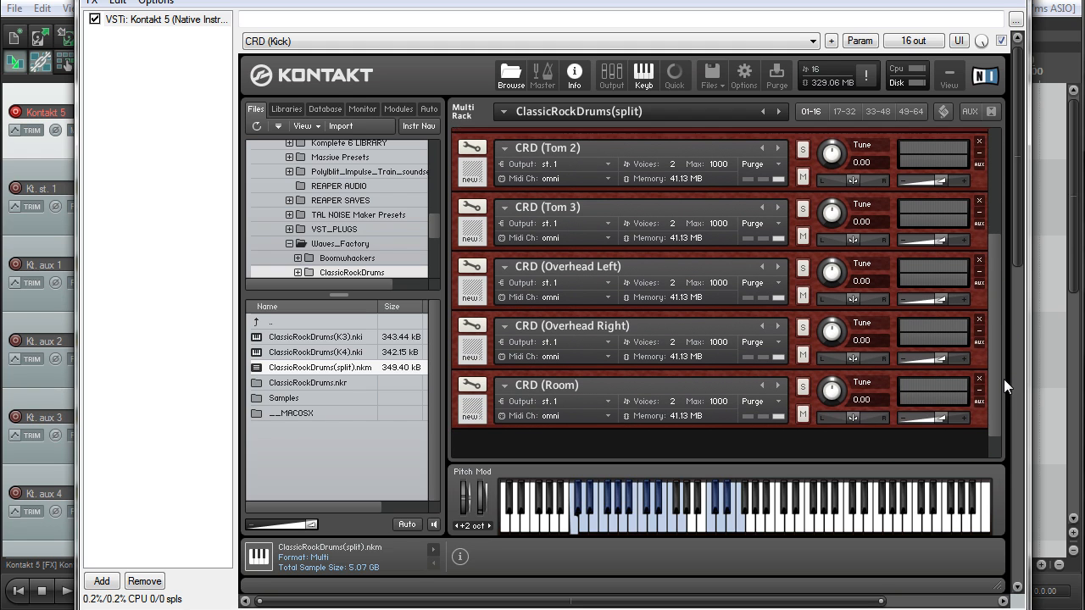
scroll(1003, 379, "up", 2)
scroll(1002, 379, "down", 2)
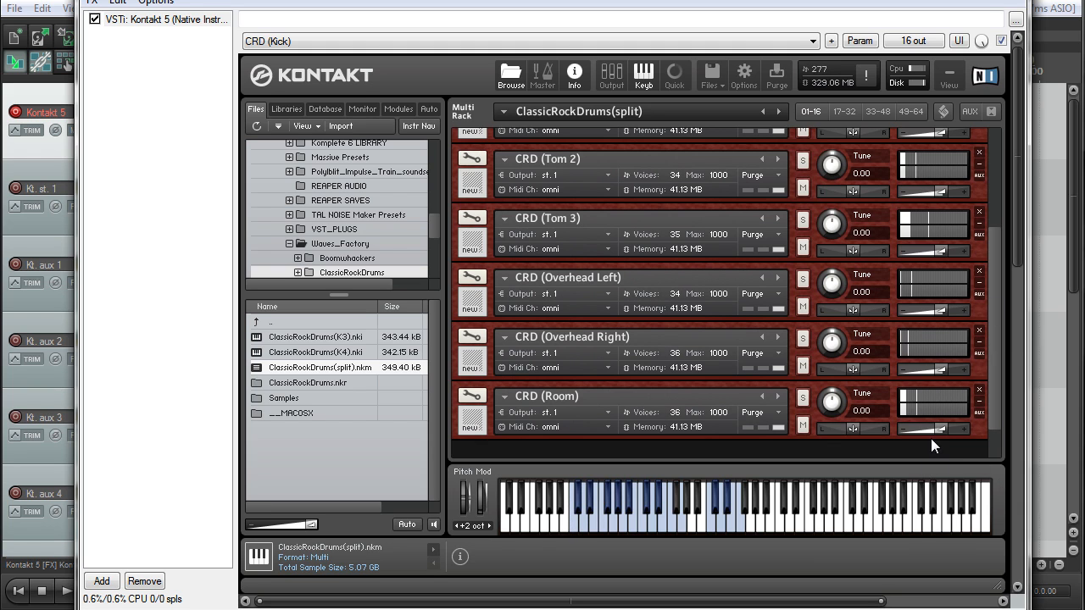
Step: Slightly lower the volume of the Room, Overhead Right, Overhead Left, Tom 3 and Tom 2 instruments to matching levels
left_click_drag(941, 429, 933, 429)
left_click_drag(940, 370, 933, 370)
left_click_drag(941, 310, 932, 310)
left_click_drag(940, 251, 932, 251)
left_click_drag(939, 193, 932, 192)
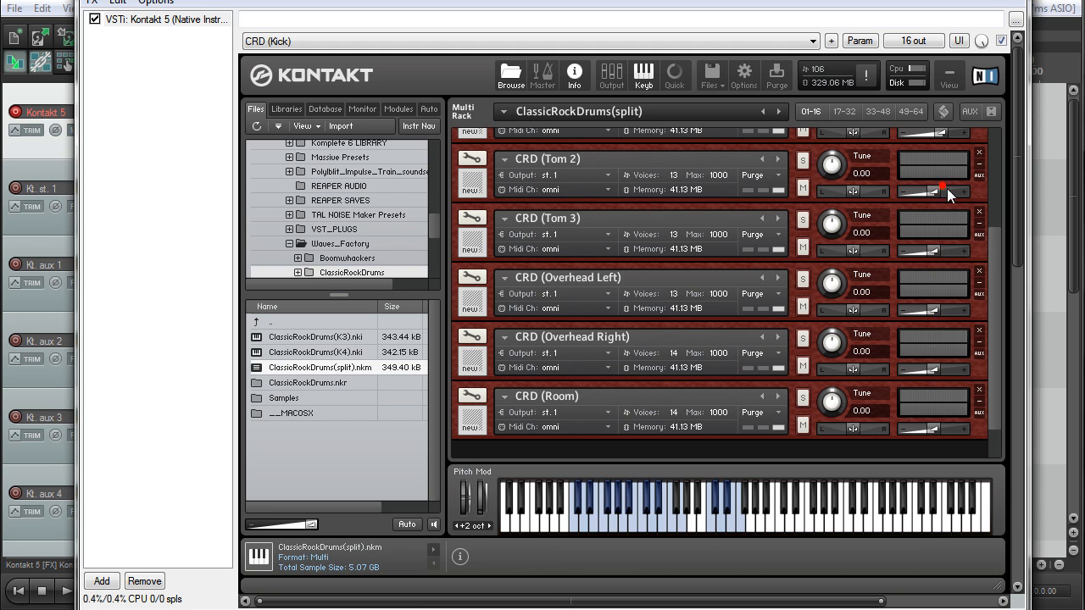
Step: Lower the Tom 1, Snare and Kick instrument volumes slightly to match the other drum instruments
left_click_drag(996, 242, 1000, 135)
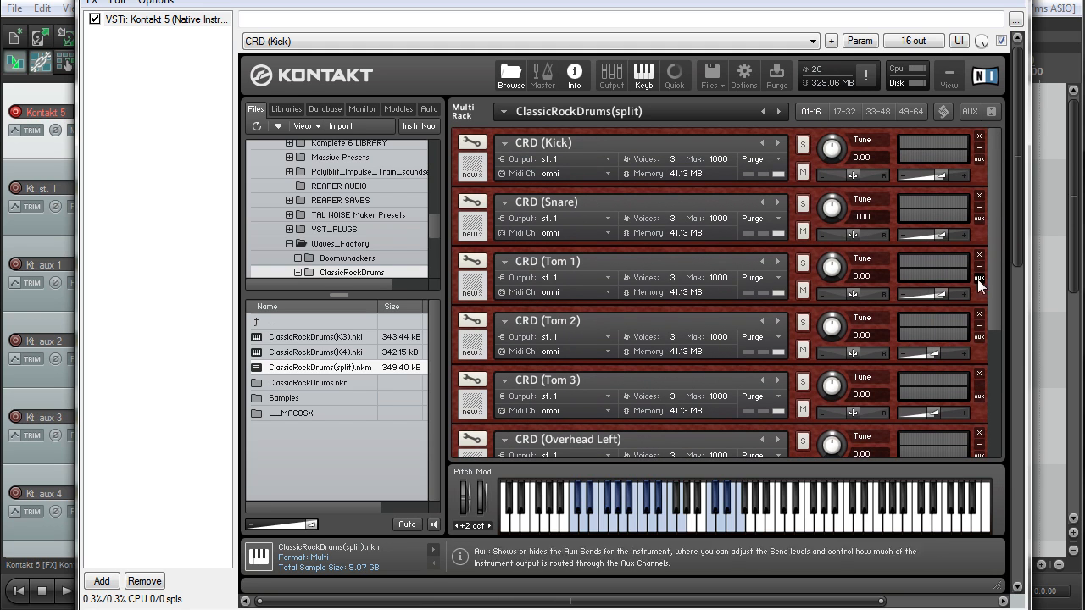
left_click_drag(947, 293, 939, 293)
left_click_drag(950, 233, 940, 232)
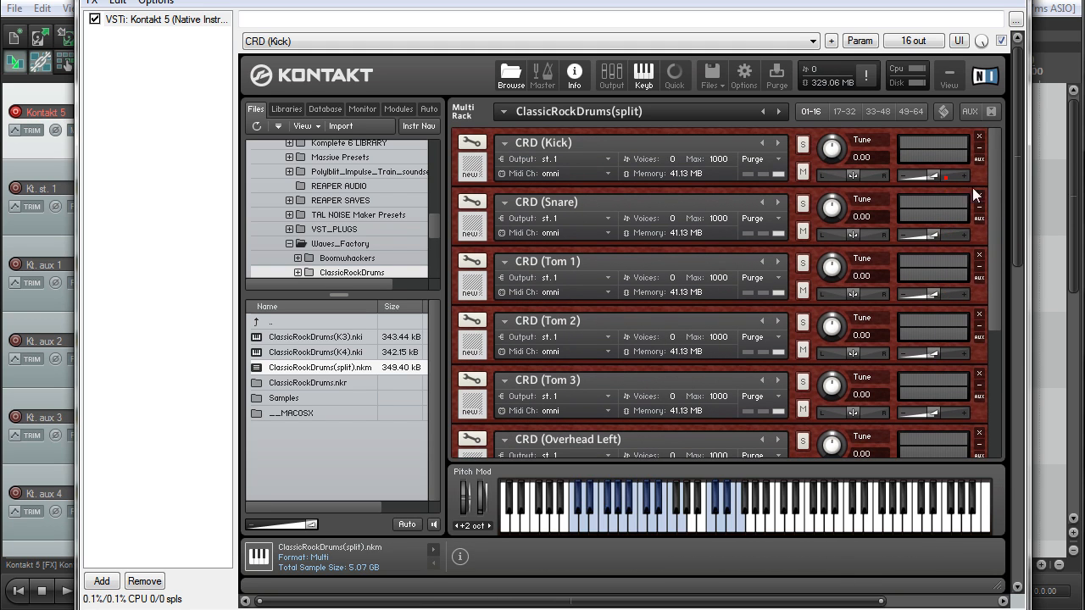
left_click_drag(942, 175, 934, 177)
left_click(936, 294)
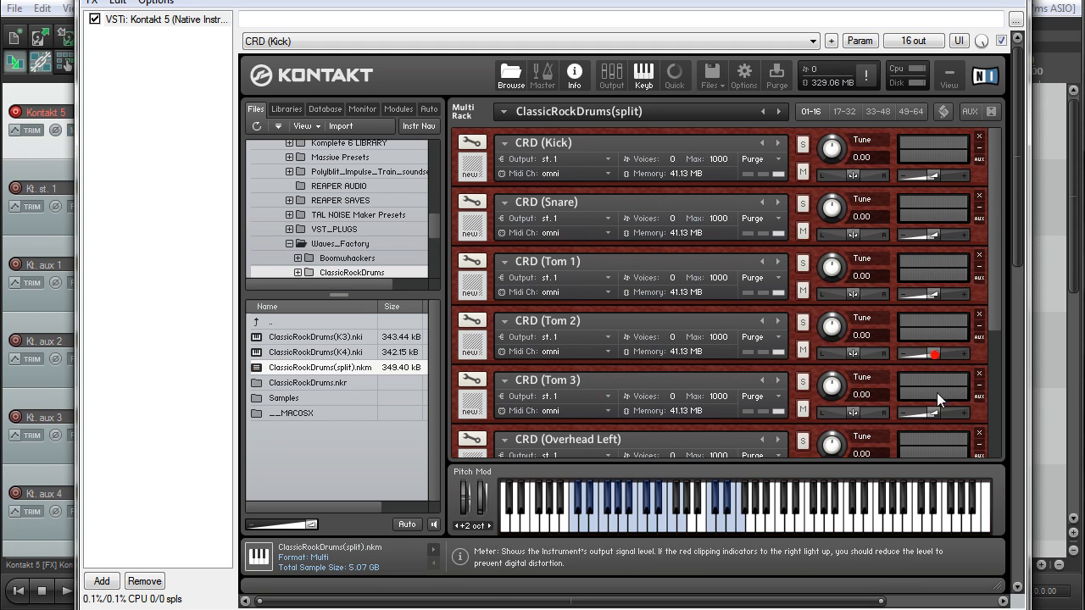
left_click_drag(999, 269, 1014, 397)
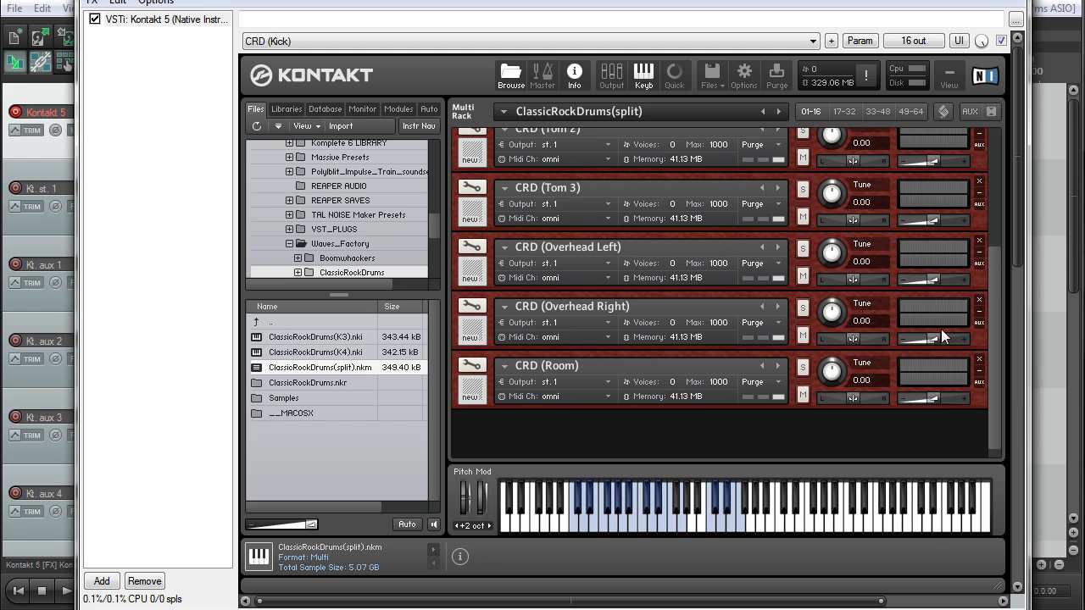
left_click(900, 364)
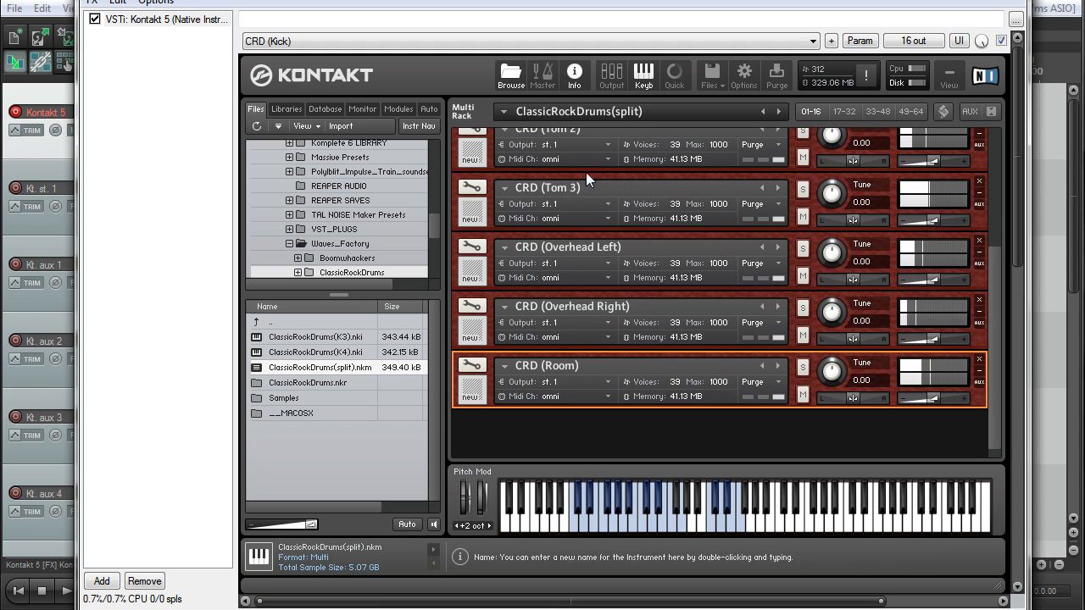
Step: Move the Kontakt window aside to check which output tracks receive signal, and bring it back
left_click_drag(542, 2, 766, 15)
left_click(244, 194)
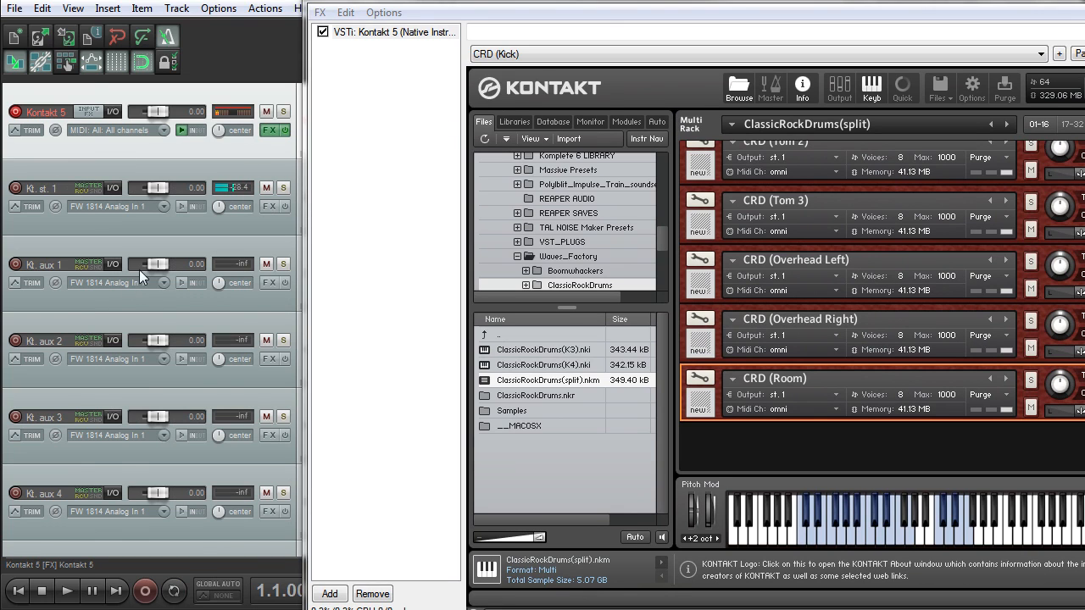
left_click_drag(760, 25, 498, 21)
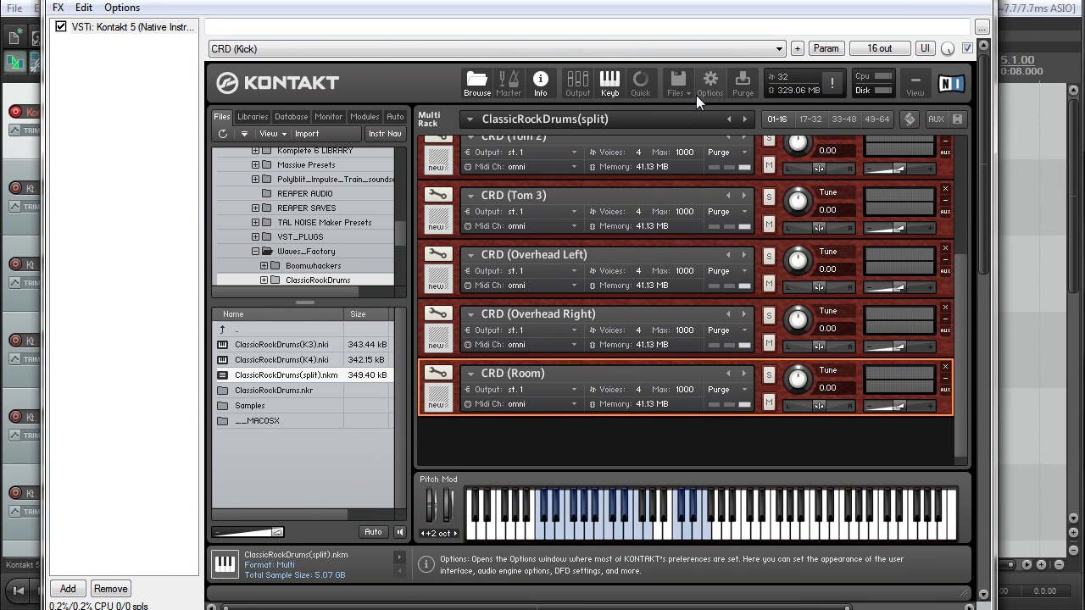
Step: Show Kontakt's output section, clear it and create one individual channel for each loaded instrument with the batch function
left_click(577, 81)
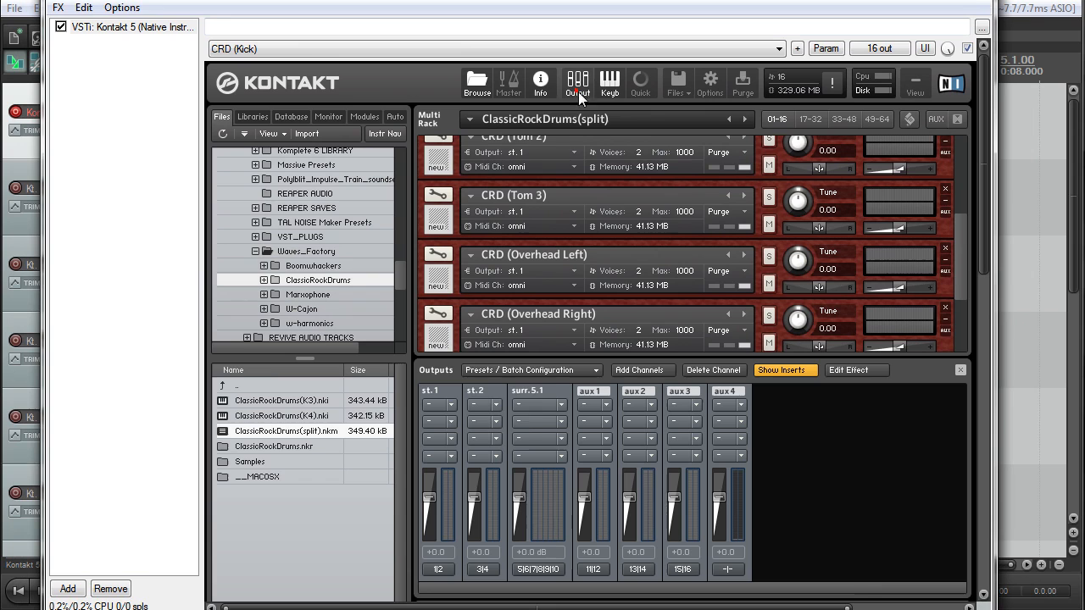
left_click(592, 372)
mouse_move(578, 416)
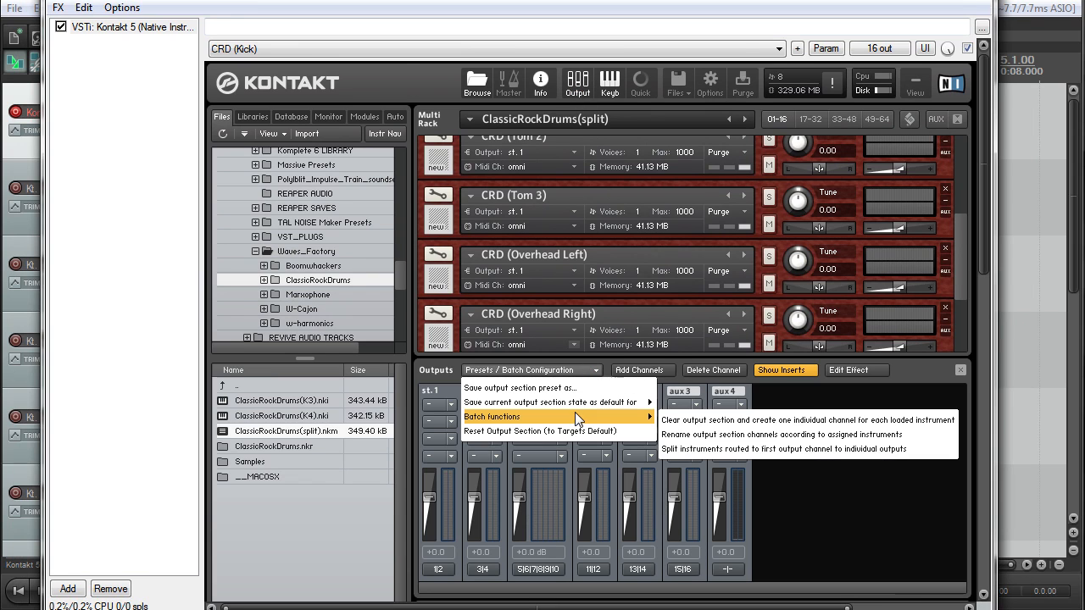
left_click(690, 421)
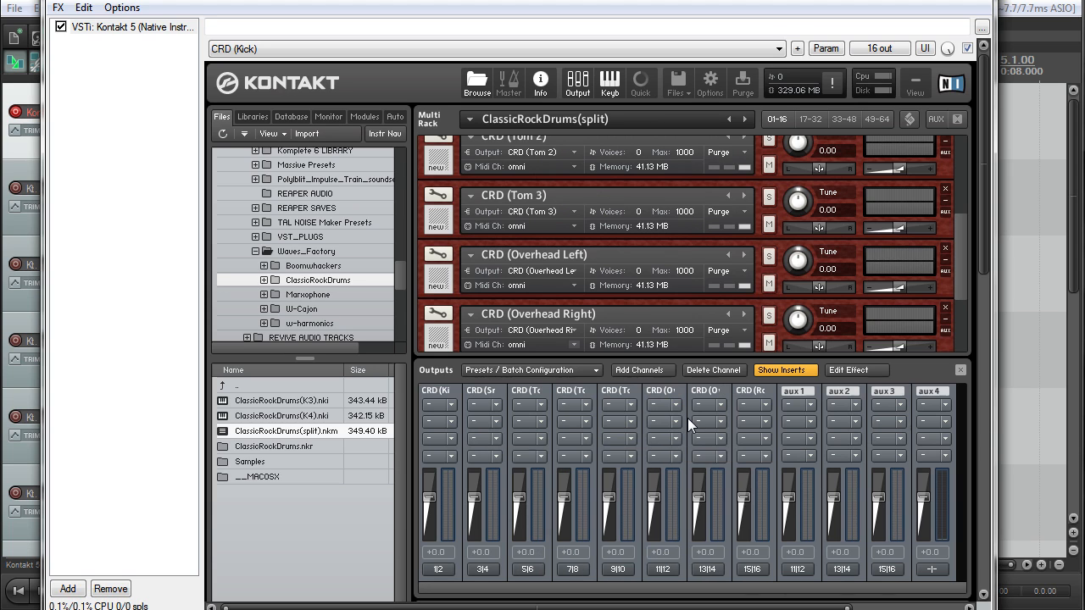
Step: Uncover the track list and solo Kt. st. 1 and Kt. aux 1 to 4 one after another to check each output
left_click_drag(508, 0, 844, 0)
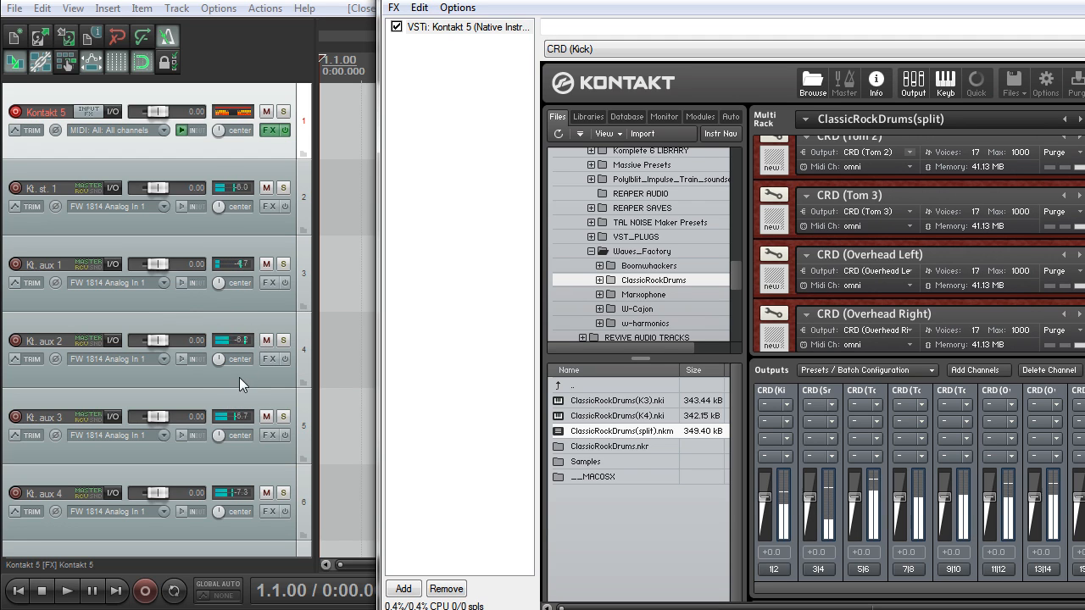
left_click(275, 306)
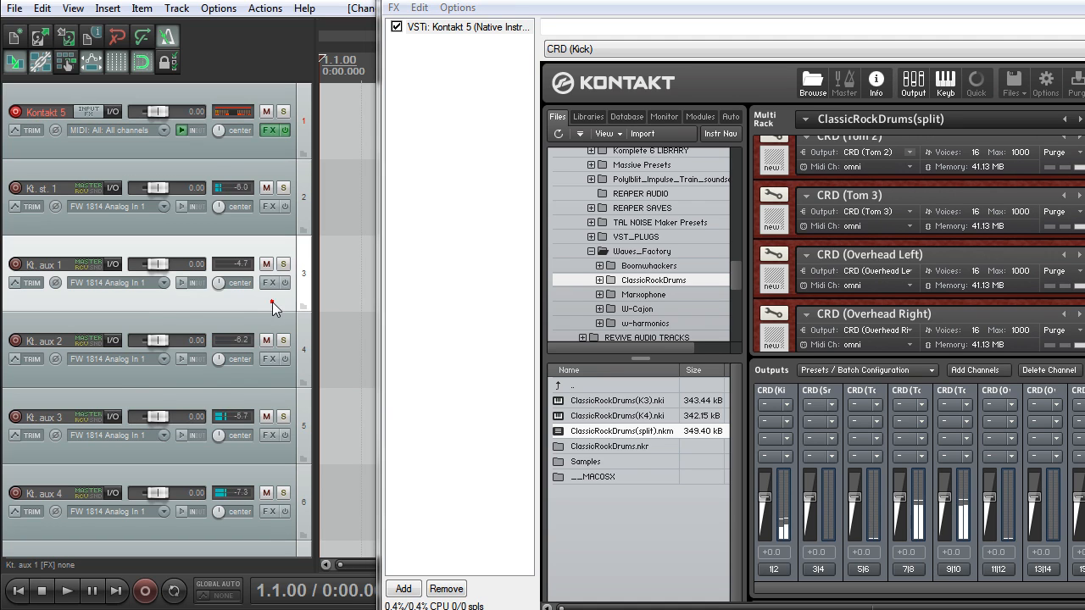
left_click(284, 188)
left_click(283, 263)
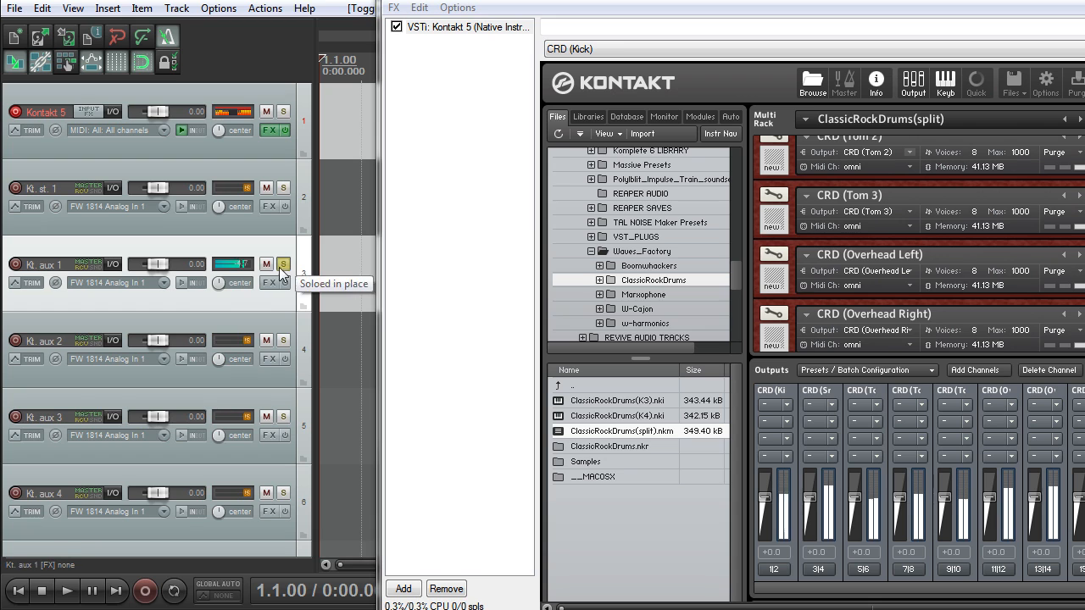
left_click(283, 264)
left_click(284, 342)
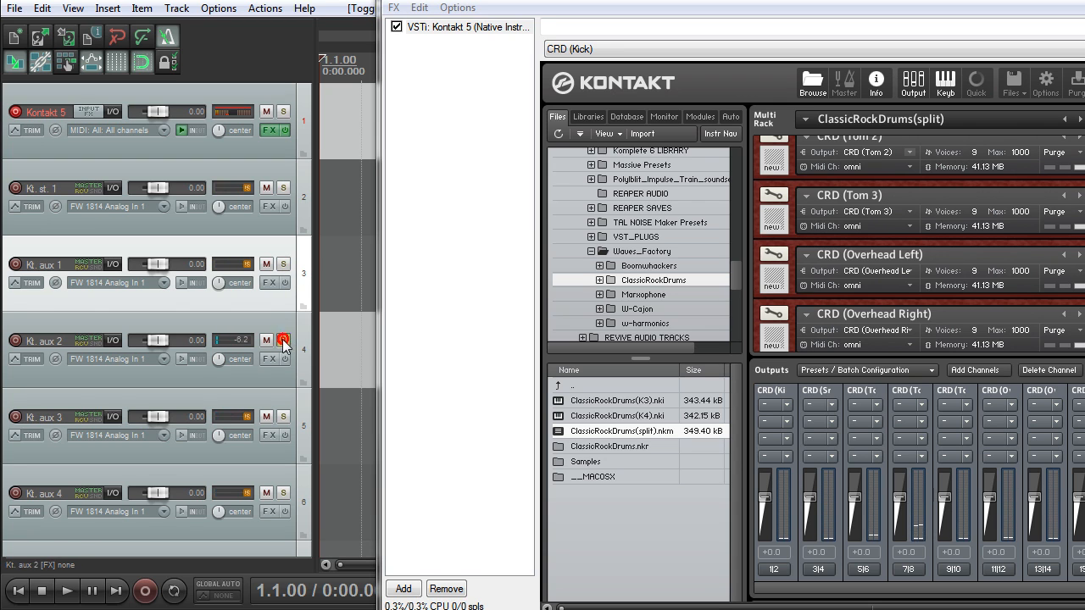
left_click(283, 417)
left_click(284, 342)
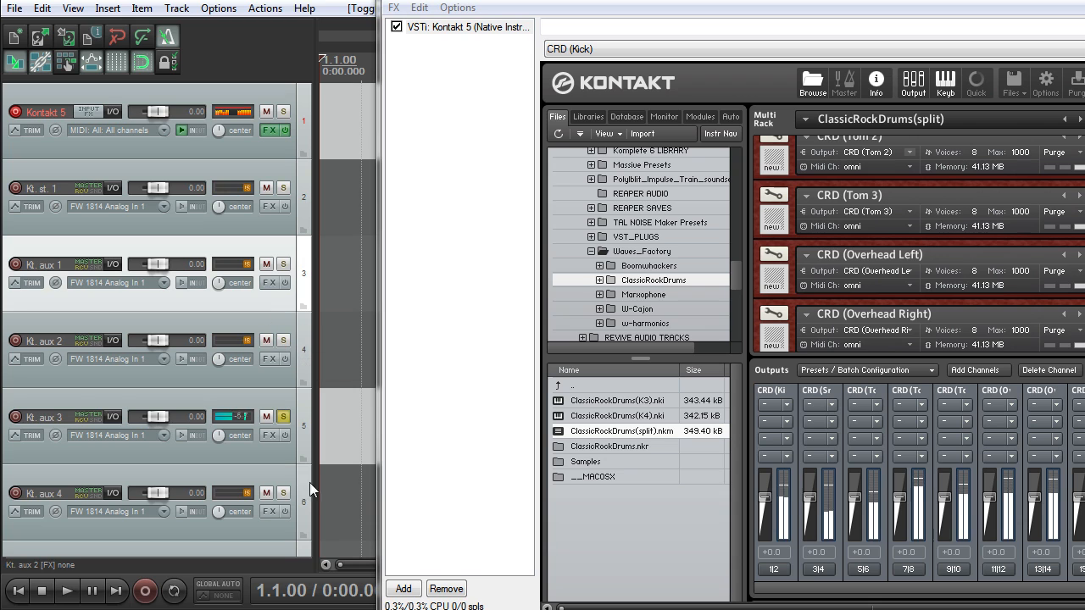
left_click(283, 492)
left_click(283, 417)
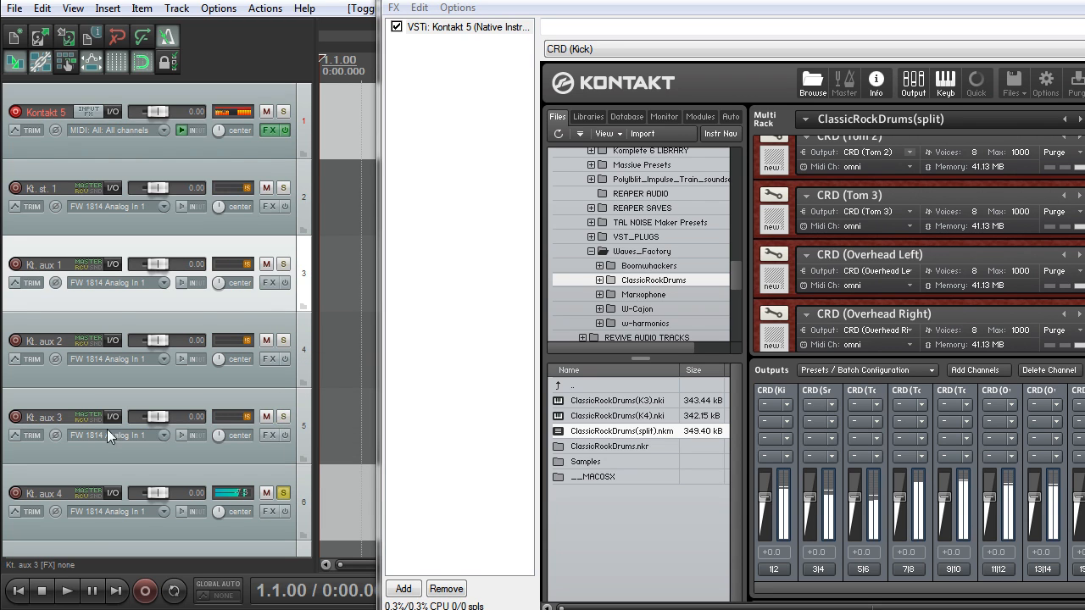
Step: Solo the Kt. unassigned tracks 7, 8 and 9 to check the mono outputs, and clear the solos on tracks 7 and 8
scroll(284, 424, "down", 3)
left_click(282, 263)
left_click(283, 341)
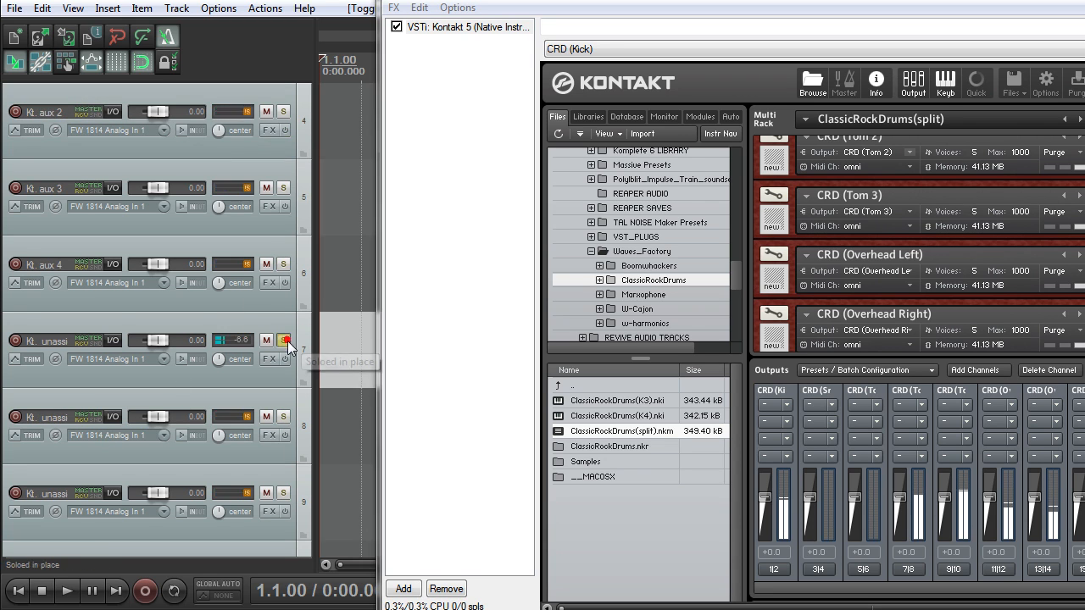
left_click(283, 416)
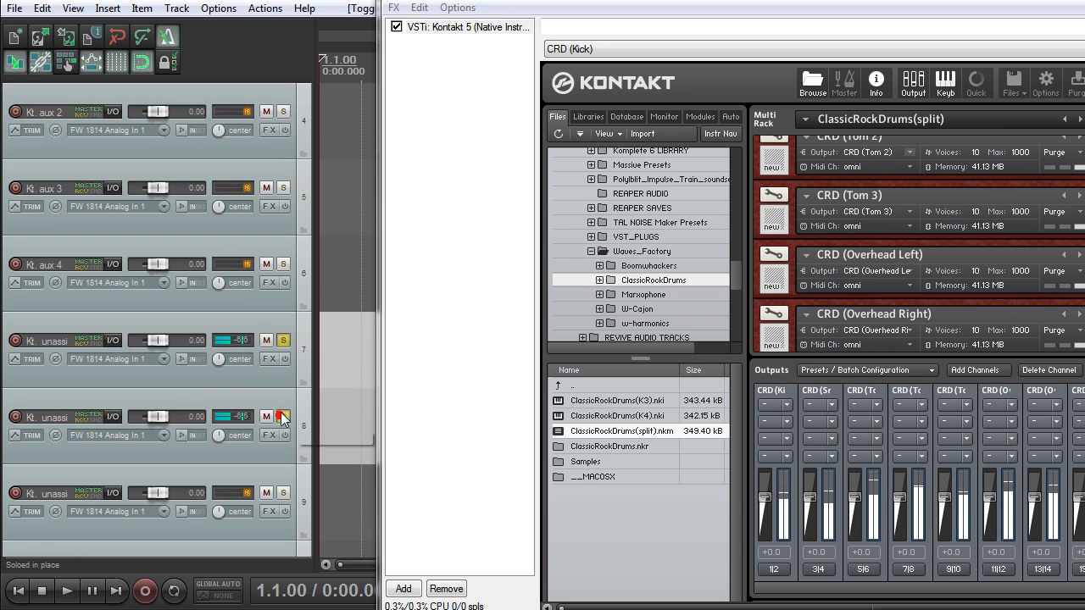
left_click(283, 492)
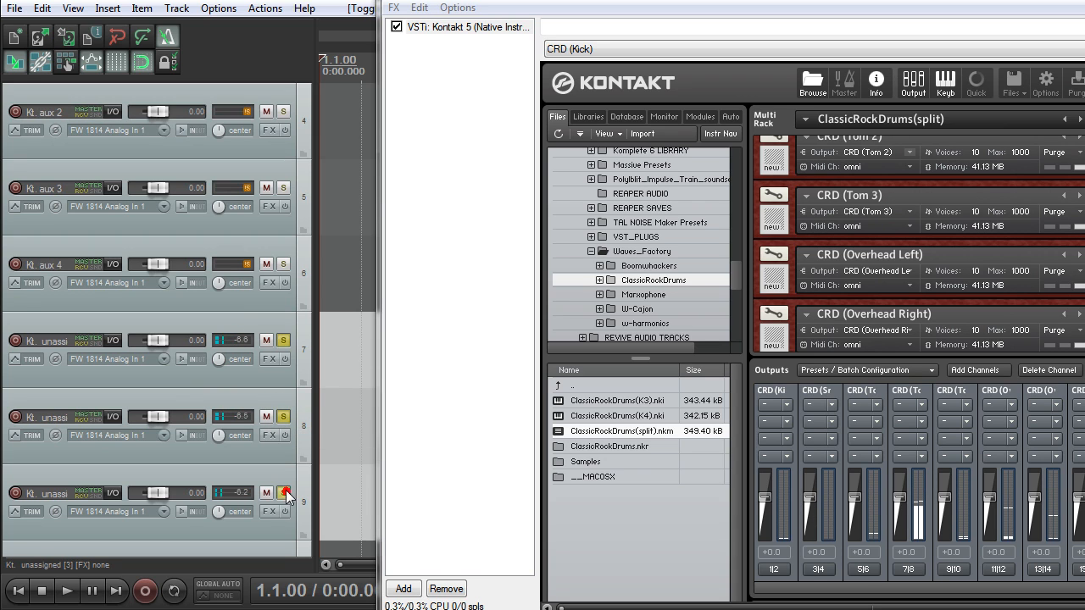
left_click_drag(282, 341, 283, 416)
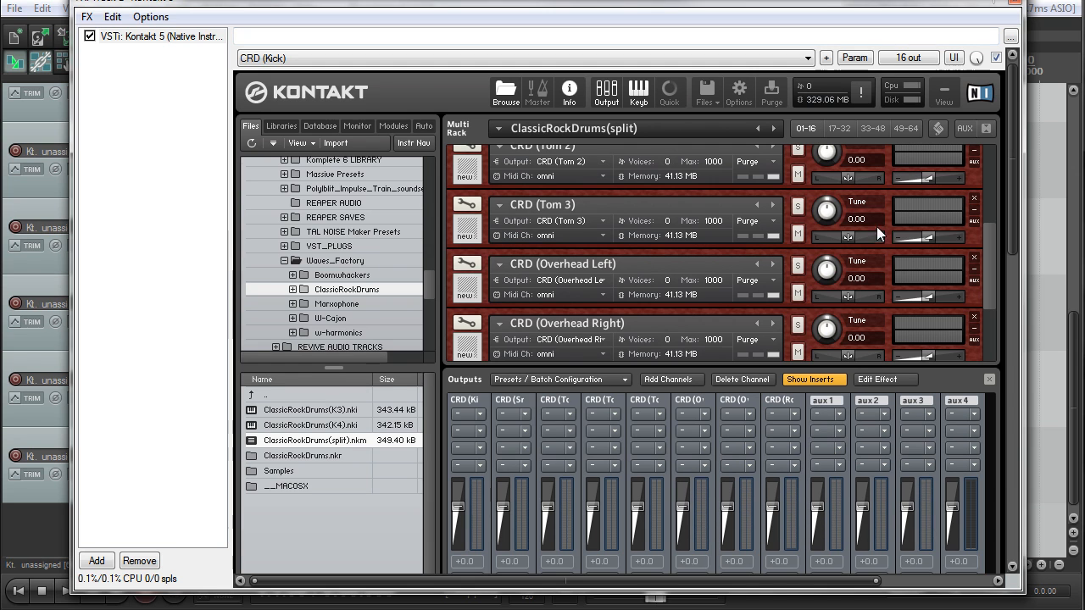
Step: Pan the Overhead Left instrument fully left, Overhead Right fully right and Tom 3 partly left in the Kontakt rack
left_click_drag(996, 232, 994, 132)
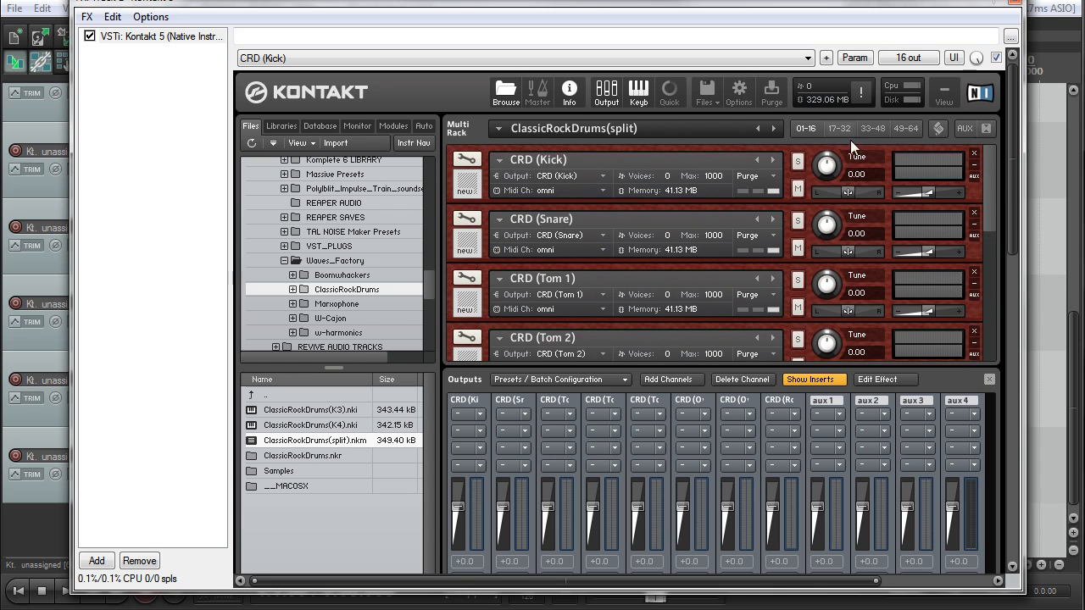
left_click_drag(984, 208, 1007, 316)
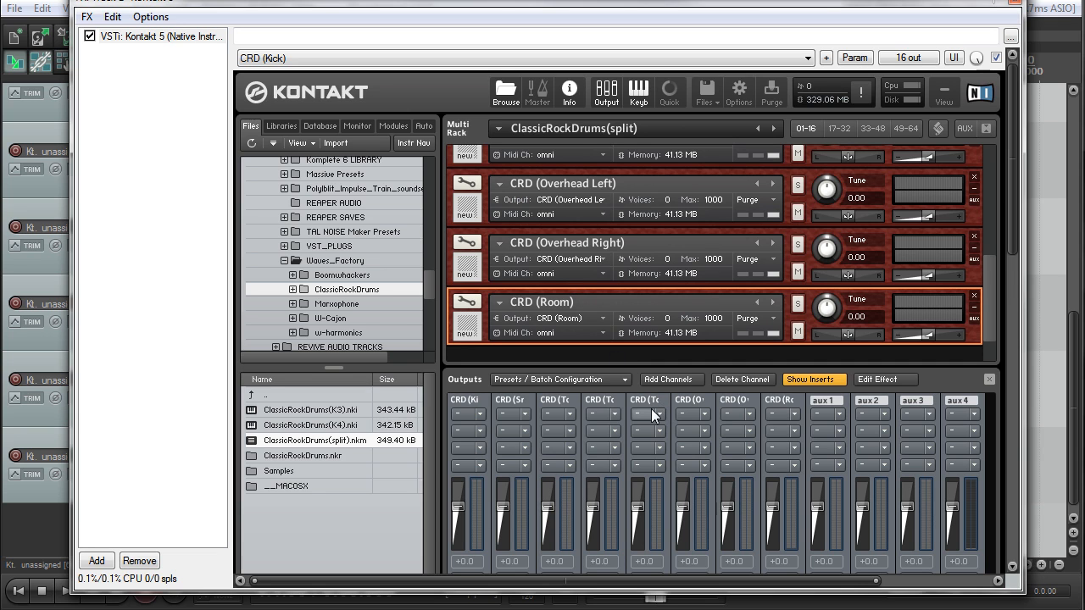
scroll(939, 234, "up", 1)
scroll(985, 297, "down", 2)
scroll(981, 284, "up", 1)
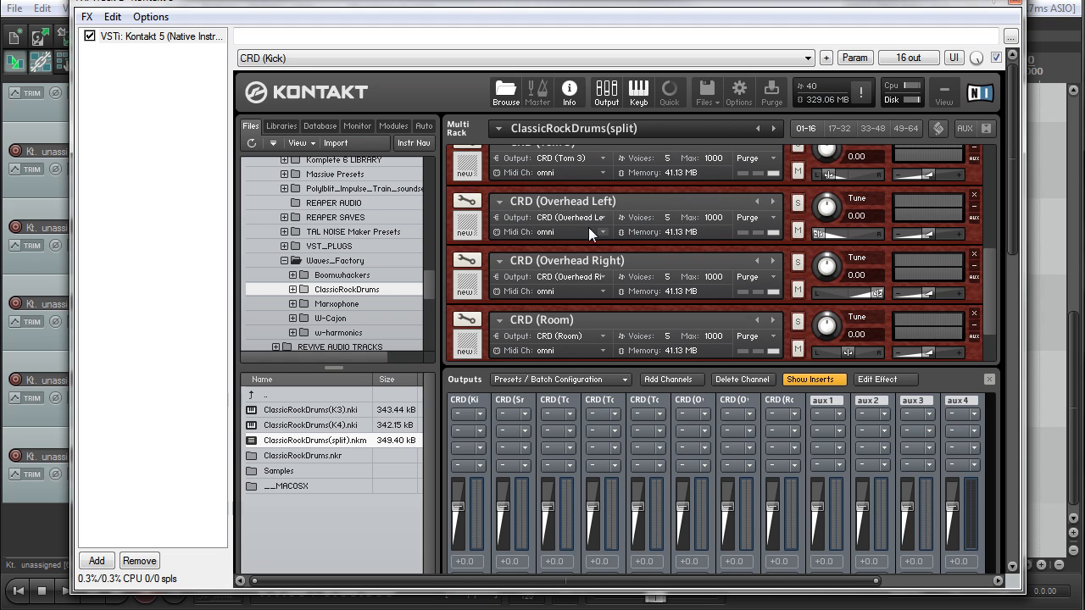
Step: Rename the first three Kontakt output channels as Kick, Snare and Tom 1
double_click(478, 401)
type("Kick")
key("Return")
double_click(509, 400)
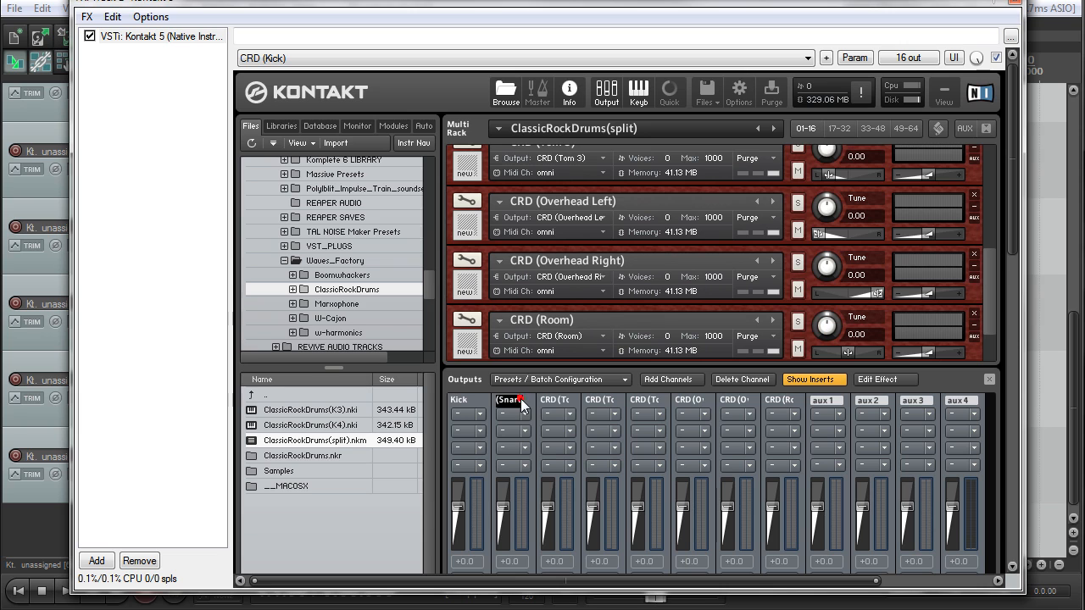
type("Snare")
double_click(560, 400)
type("Tom 1")
Step: Rename the fourth to seventh Kontakt output channels as Tom 2, Tom 3, OH and Room
double_click(598, 400)
type("Tom 2")
double_click(643, 400)
type("Tom 3")
key("Return")
double_click(693, 400)
type("OH")
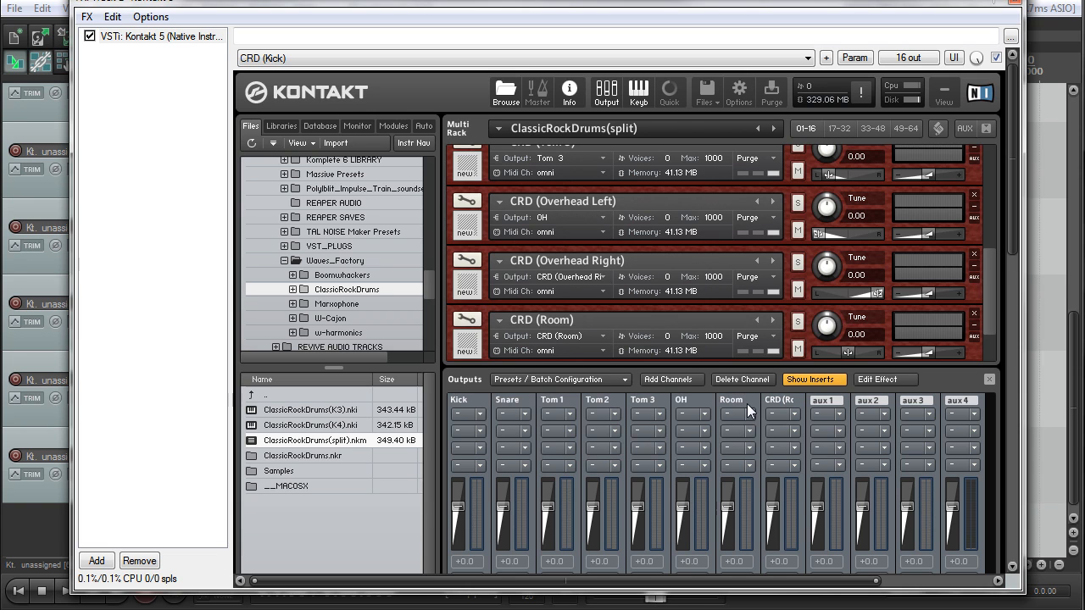
Step: Route the Overhead Left and Overhead Right instruments to the OH output and the Room instrument to the Room output
left_click(988, 289)
left_click(602, 217)
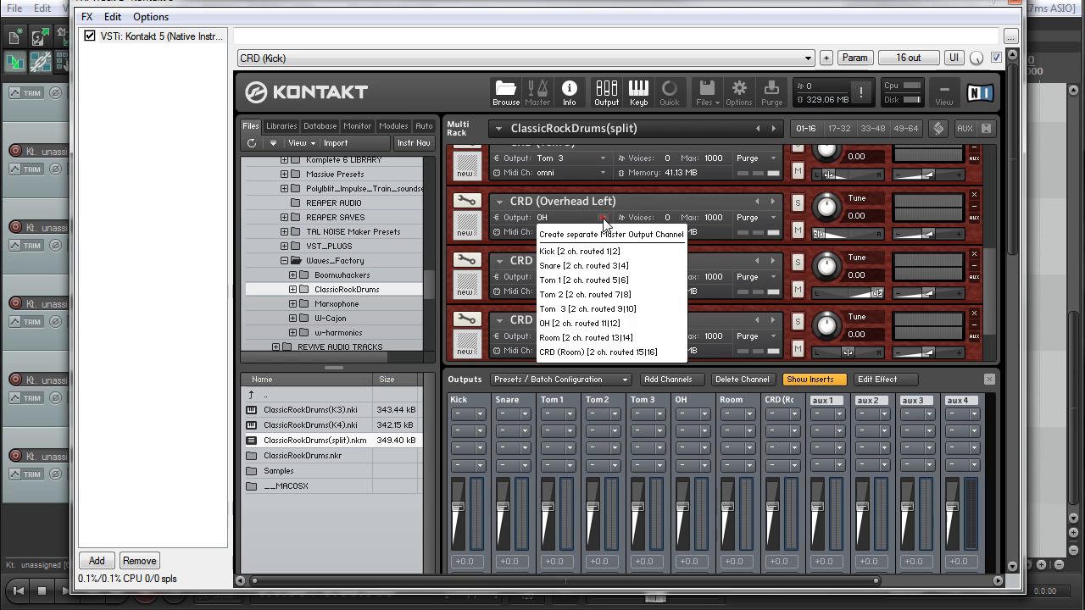
left_click(592, 324)
left_click(604, 274)
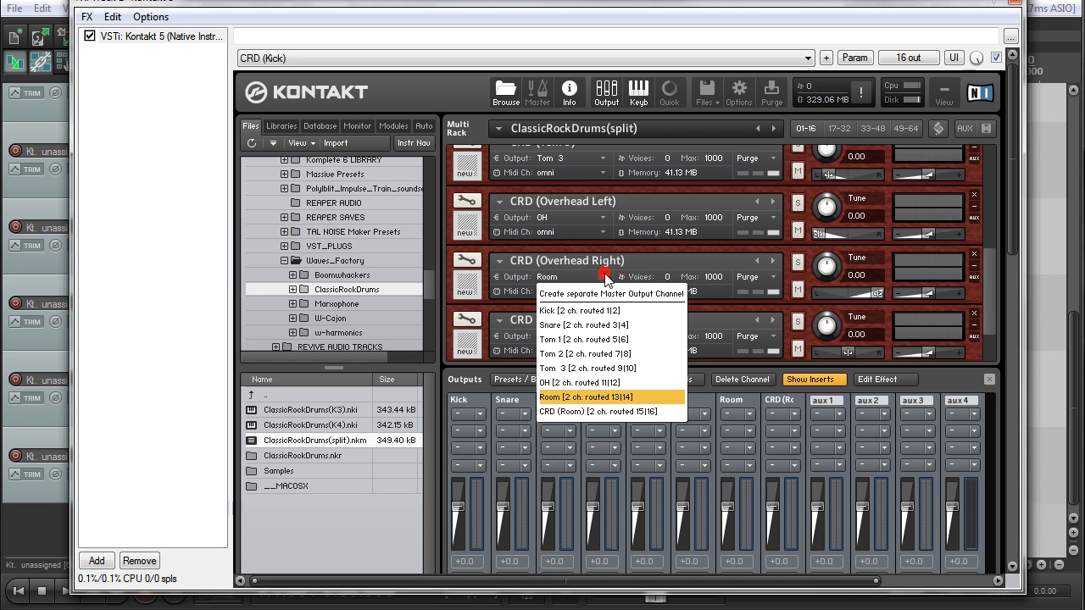
left_click(594, 387)
left_click(603, 335)
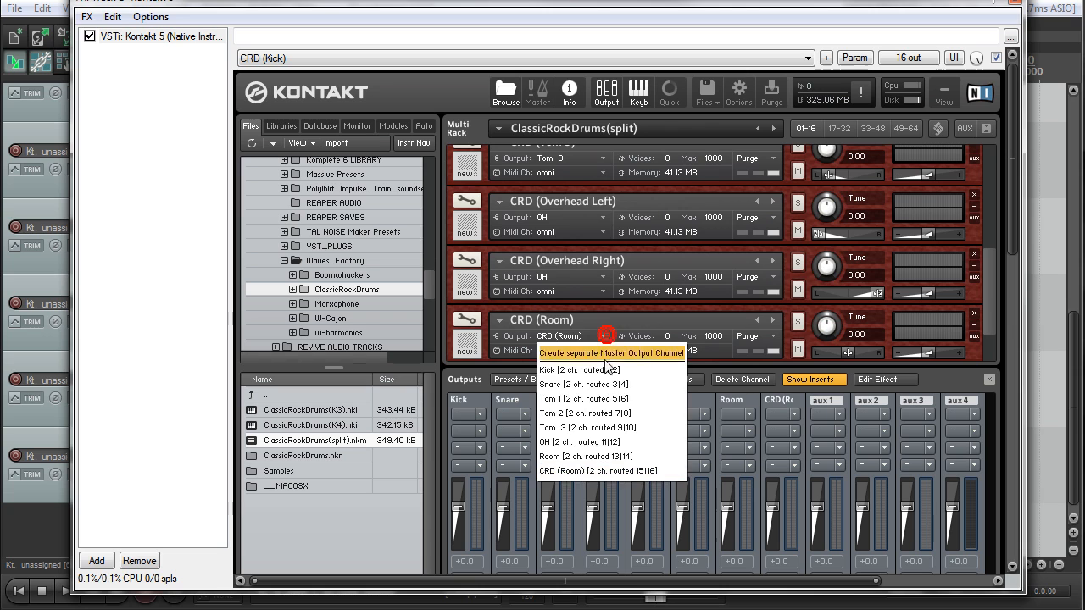
left_click(607, 461)
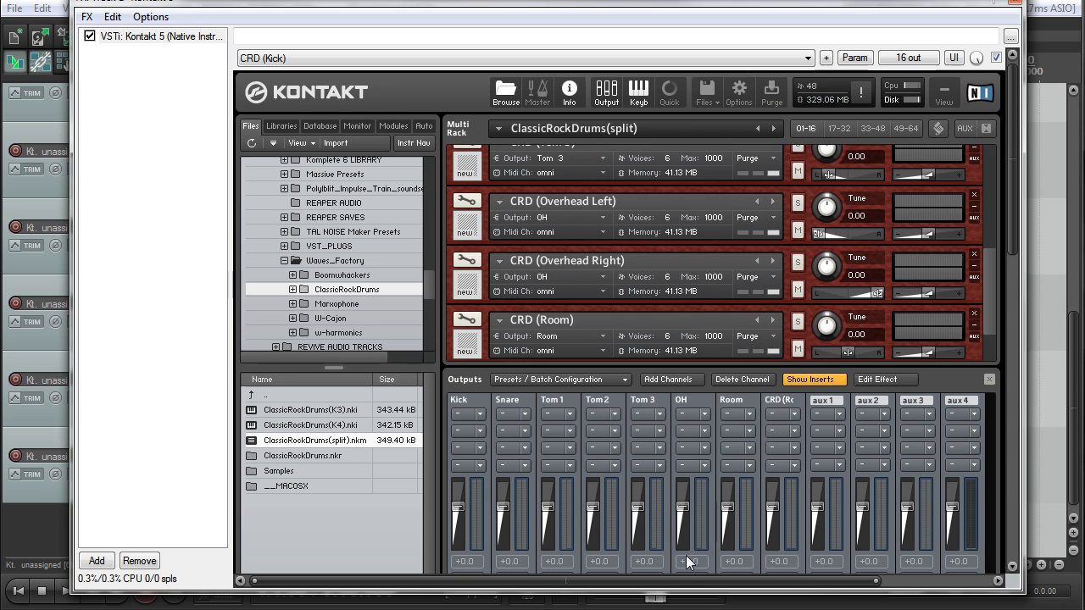
Step: Delete the surplus CRD (Room) output channel from Kontakt's output section and close the FX window
left_click_drag(1015, 242, 1015, 336)
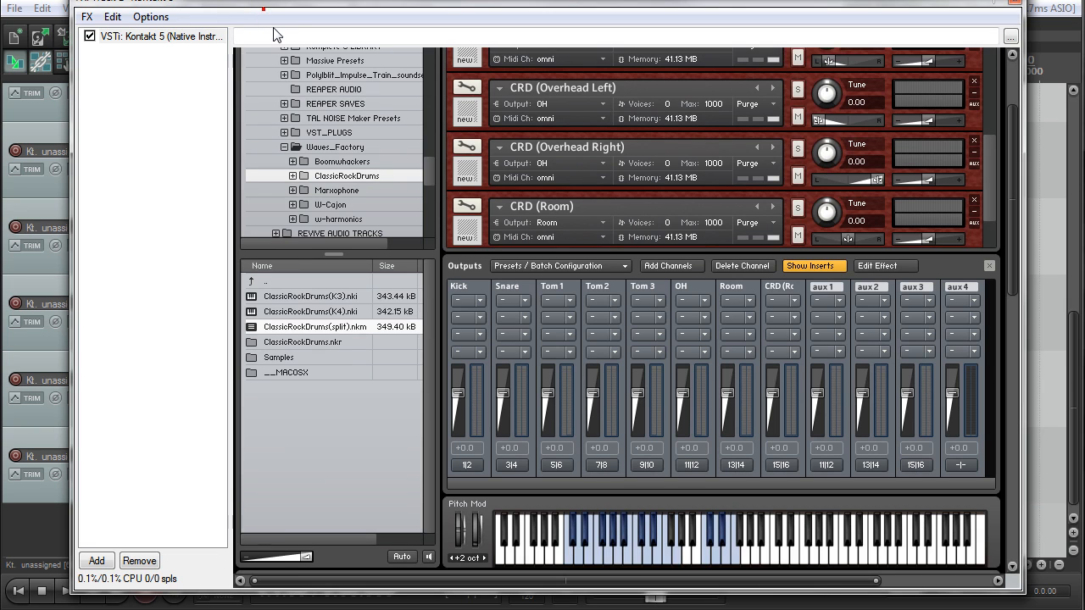
left_click(798, 290)
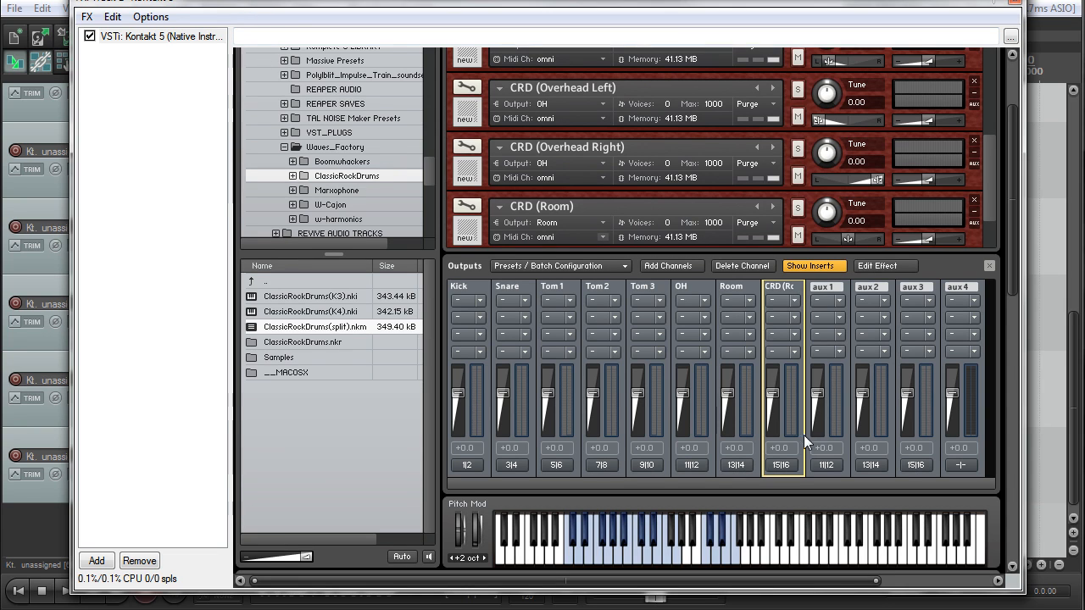
left_click(733, 266)
left_click(645, 341)
left_click(1014, 1)
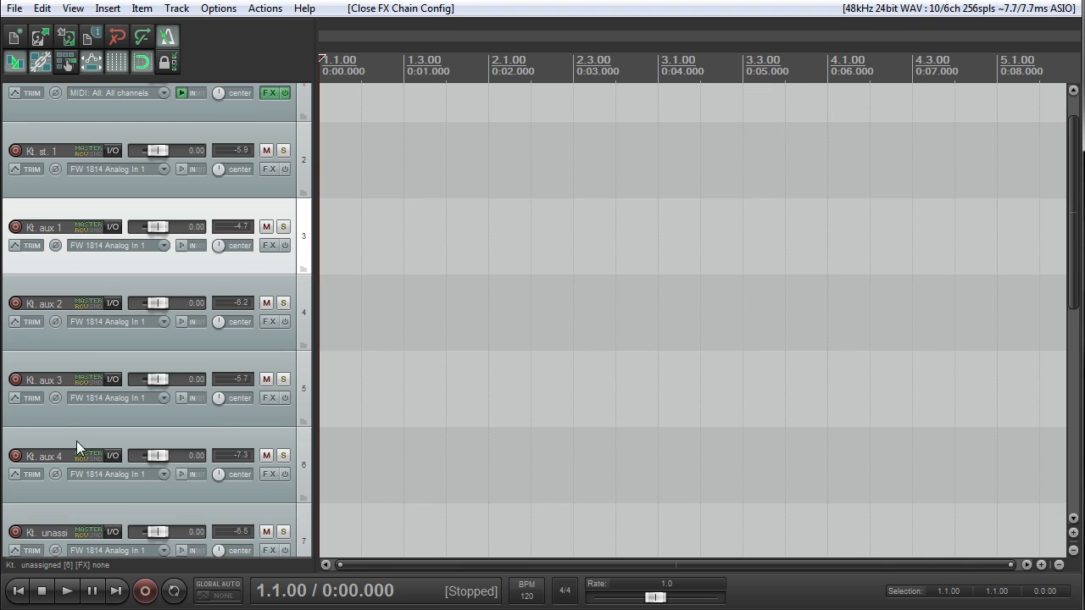
Step: Rename REAPER tracks 2 to 8 as Kick, Snare, Tom 1, Tom 2, Tom 3, OH and Room
scroll(55, 388, "up", 1)
left_click(29, 184)
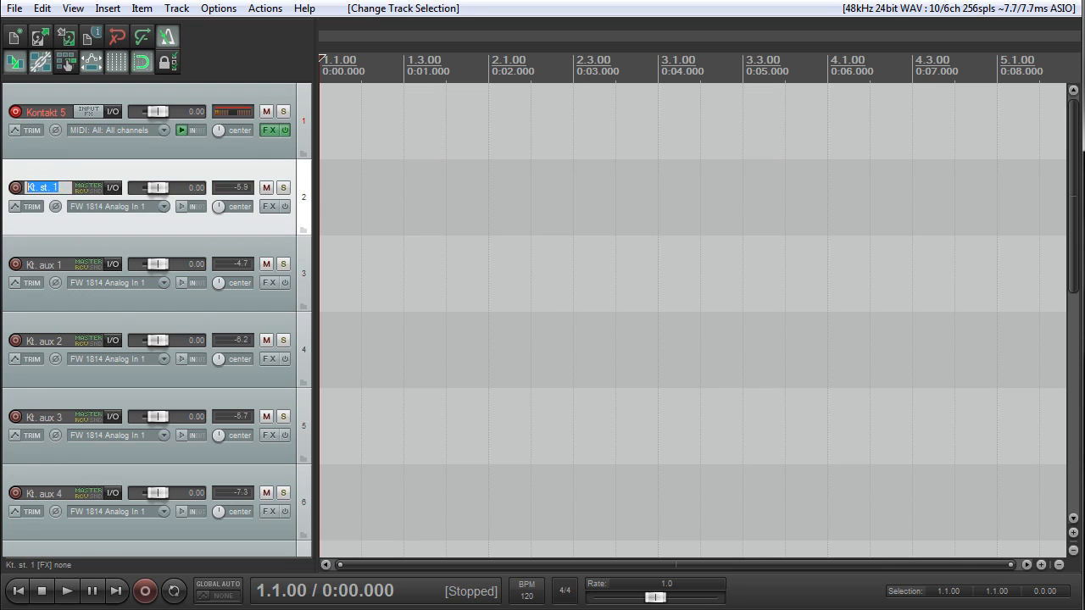
type("Kick")
key("Tab")
type("Snare")
key("Tab")
type("Tom 1")
key("Tab")
type("Tom 2")
key("Tab")
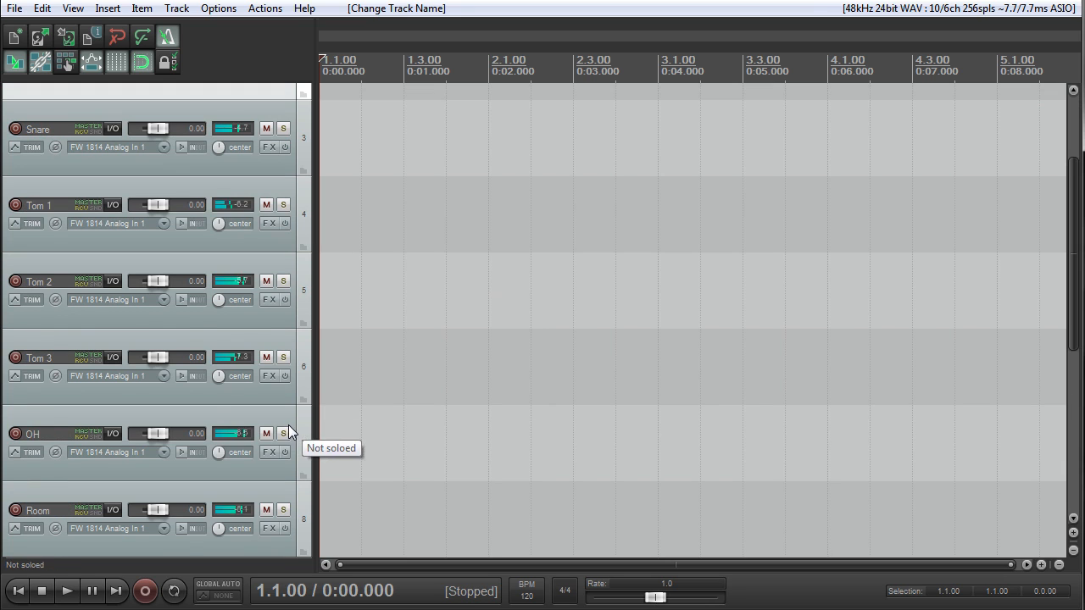
Step: Examine the OH track's routing and go through the renamed tracks from Kick to OH
left_click(114, 432)
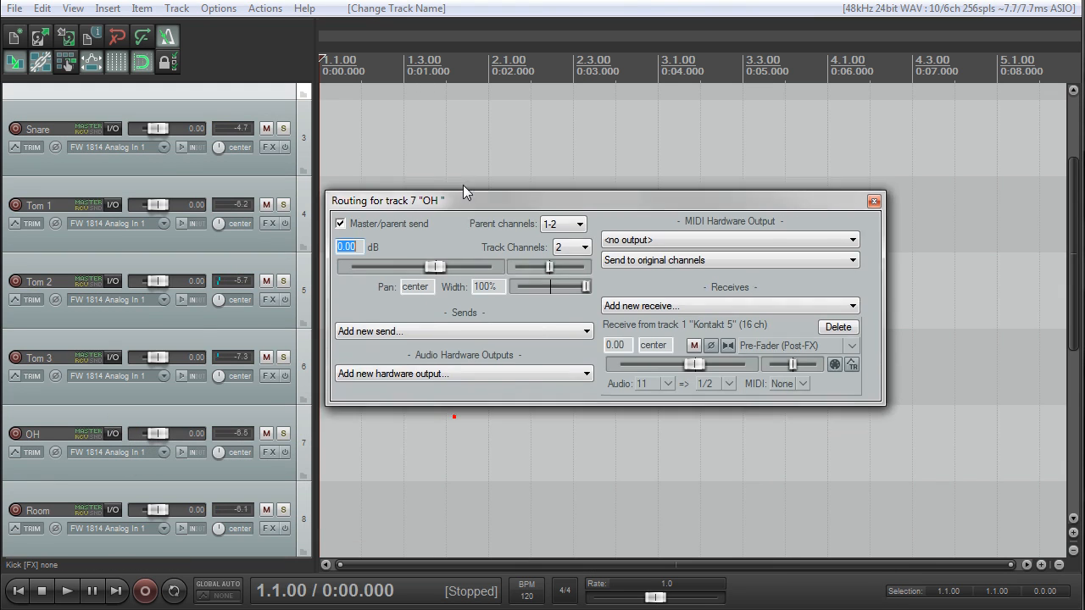
left_click(249, 172)
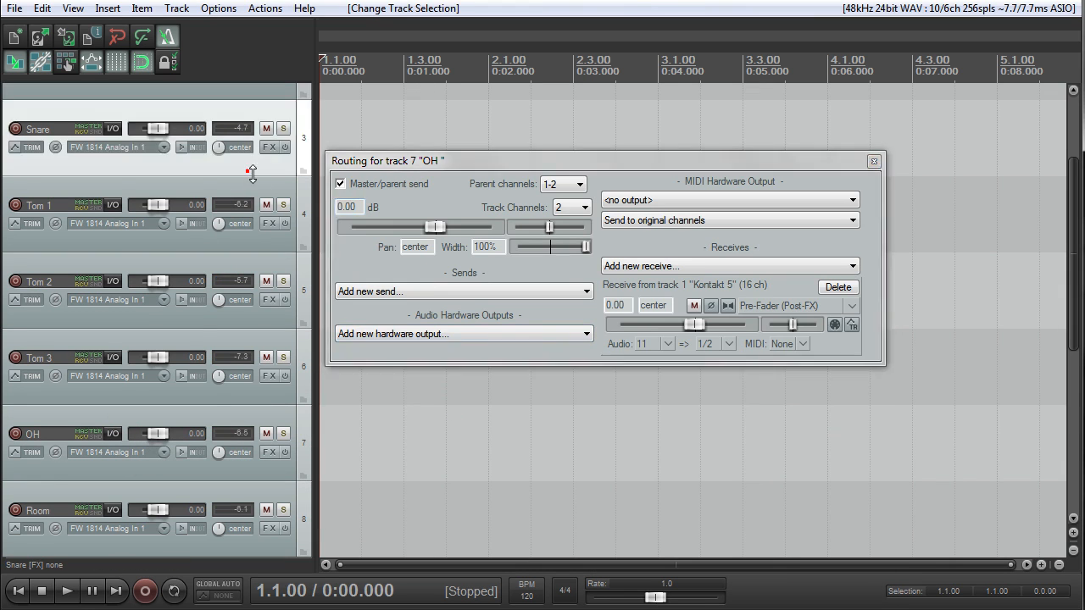
scroll(253, 178, "up", 3)
left_click(248, 225)
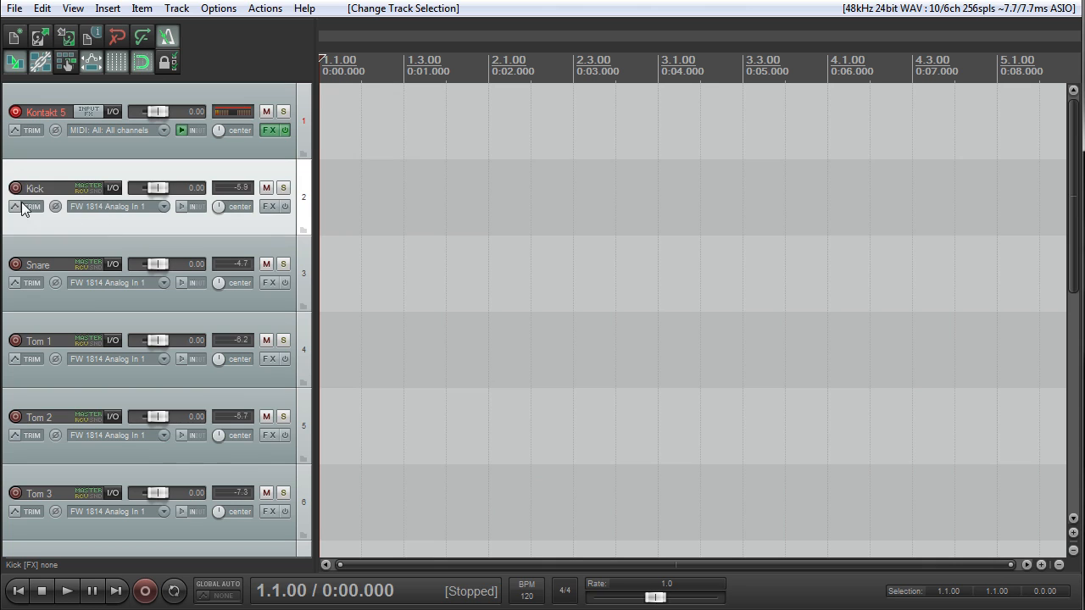
left_click(213, 247)
left_click(249, 323)
left_click(249, 402)
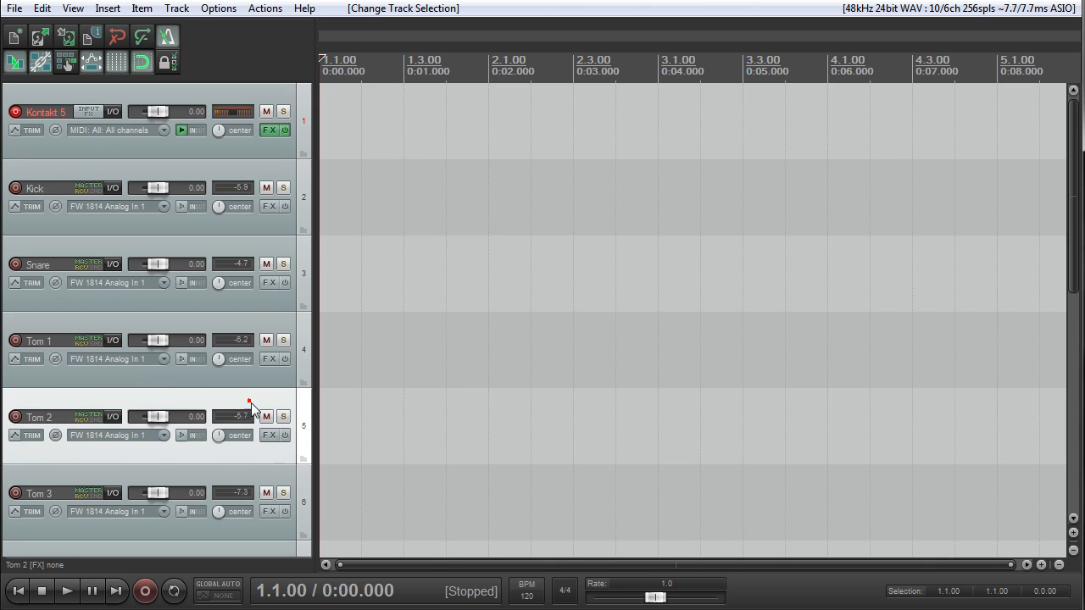
left_click(274, 475)
scroll(262, 466, "down", 2)
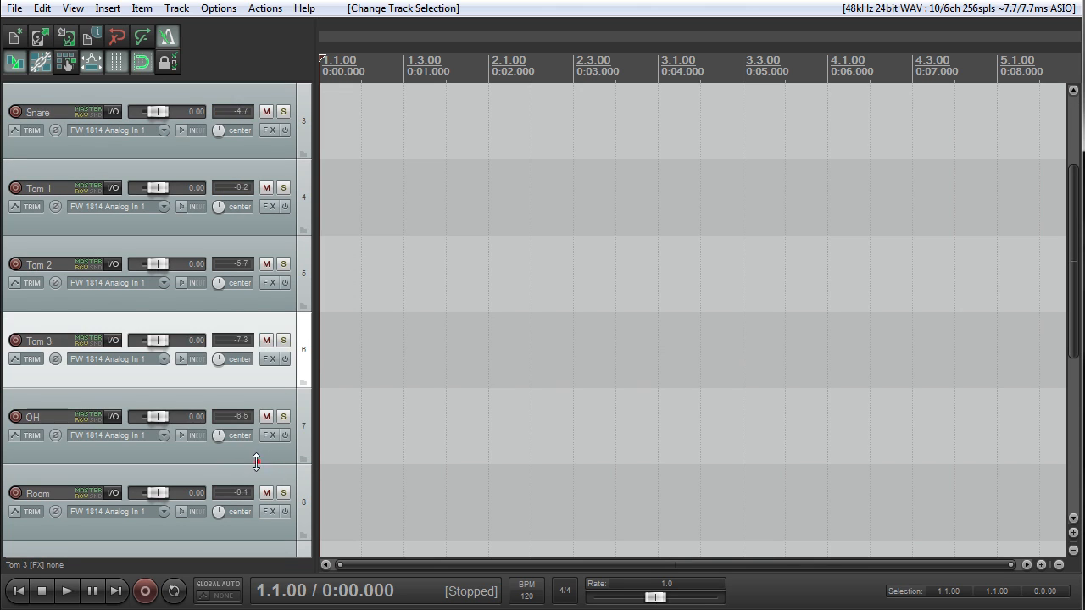
left_click(237, 453)
Step: Set the OH track's receive from Kontakt 5 to the stereo source 11/12 and close its routing window
left_click(113, 416)
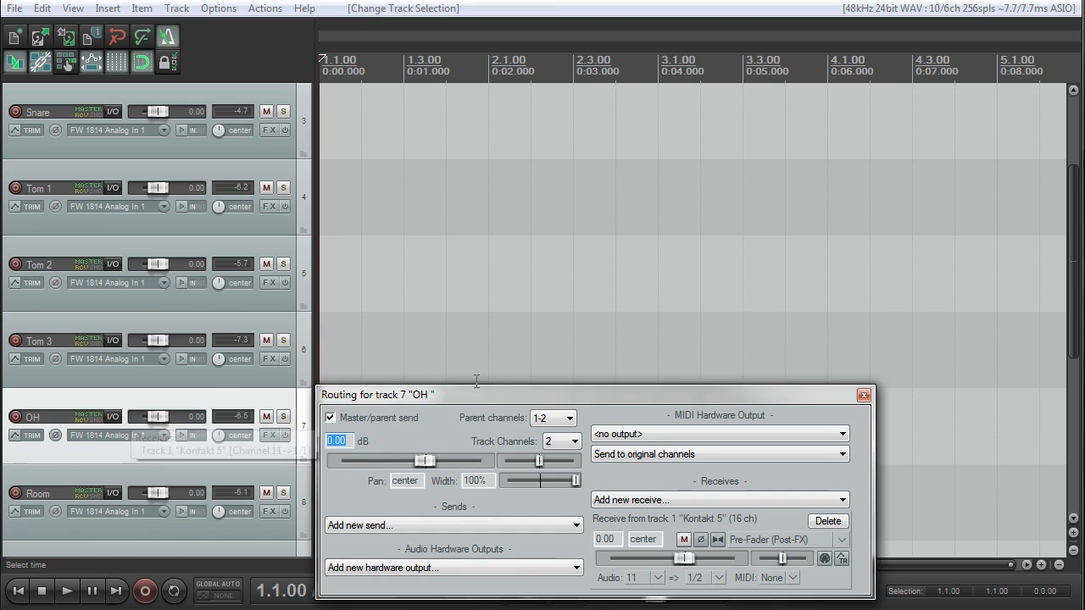
left_click_drag(485, 388, 529, 180)
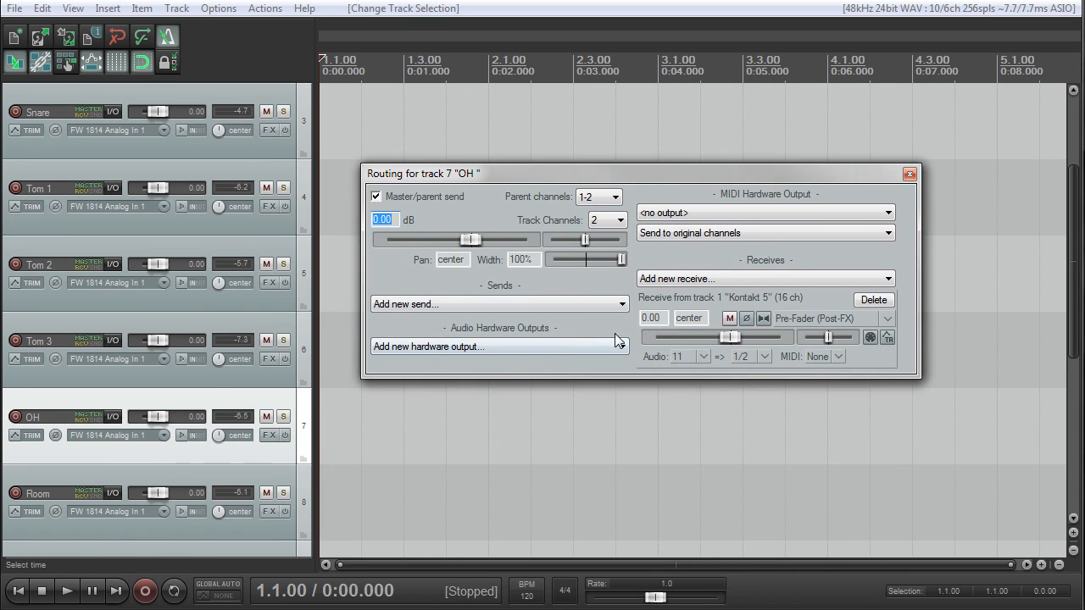
left_click(708, 356)
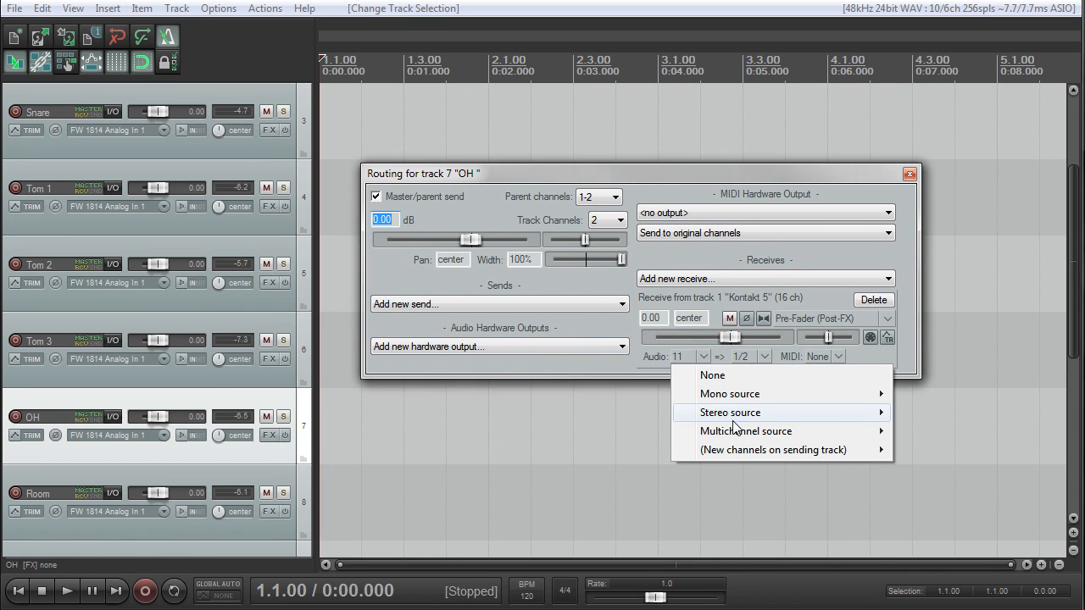
mouse_move(734, 415)
left_click(932, 598)
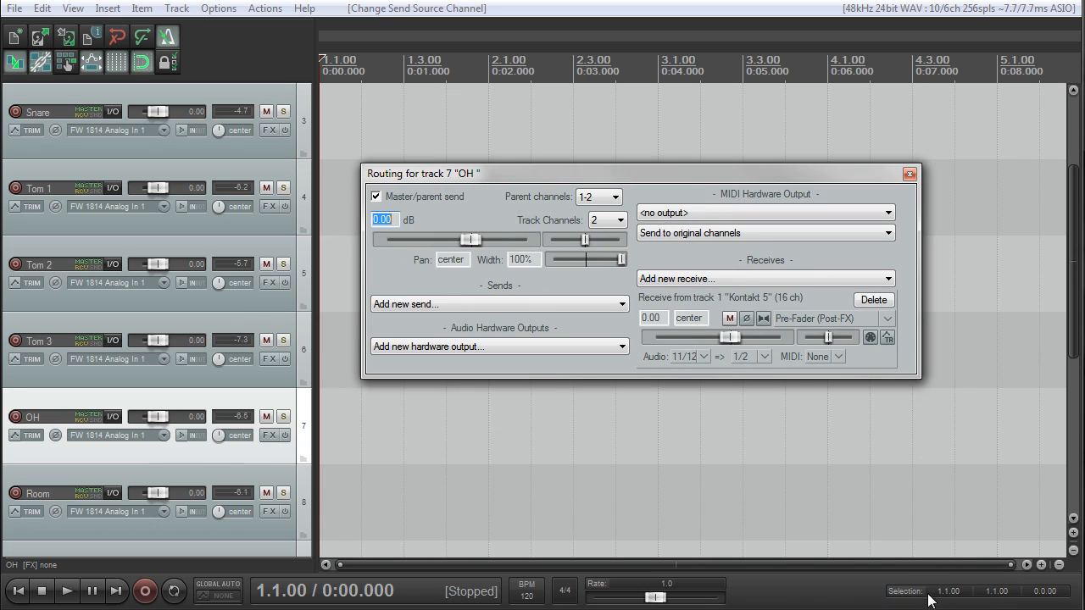
left_click(908, 176)
Step: Set the Room track's receive from Kontakt 5 to the stereo source 13/14 and close its routing window
left_click(239, 473)
scroll(172, 467, "down", 2)
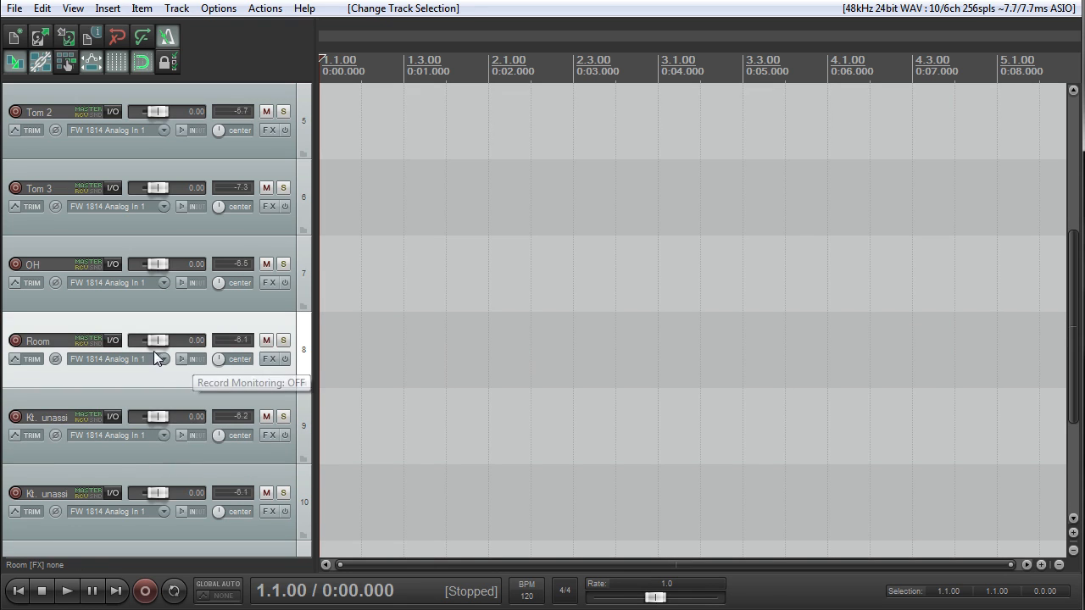
left_click(112, 340)
left_click(682, 502)
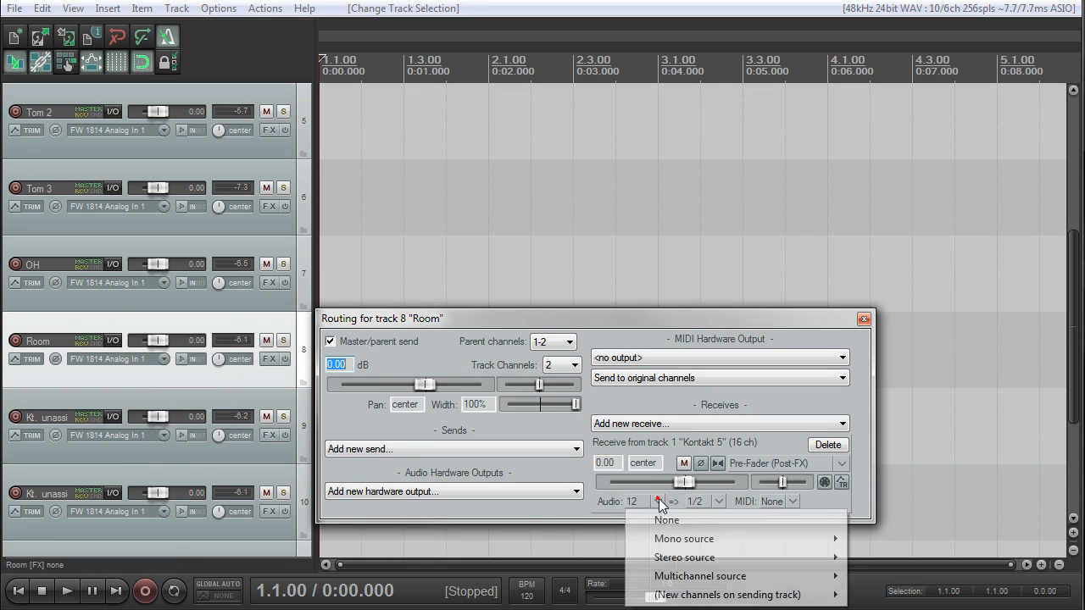
mouse_move(685, 559)
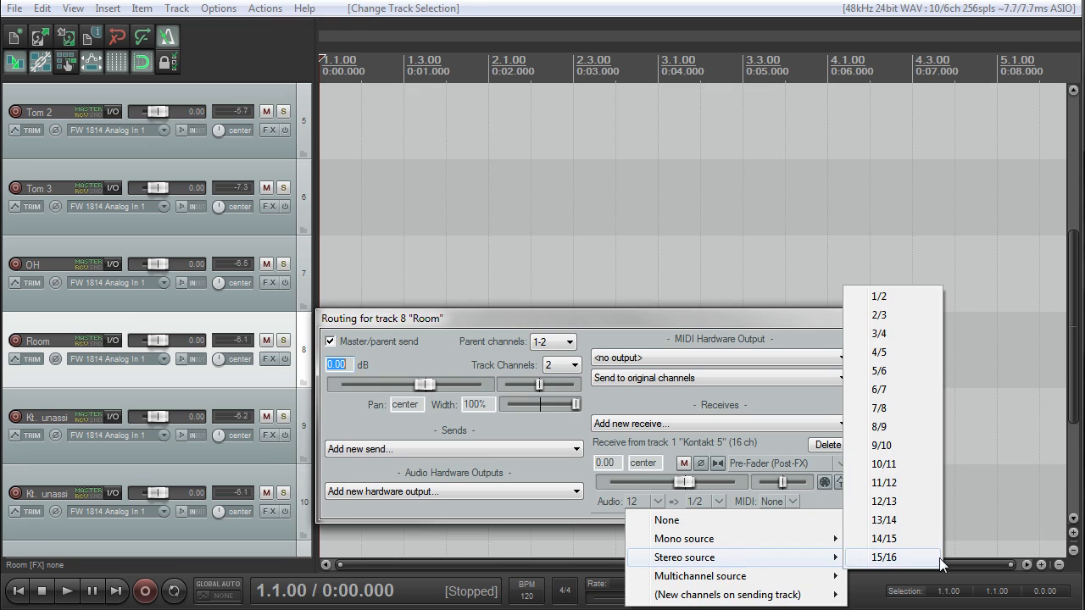
left_click(900, 521)
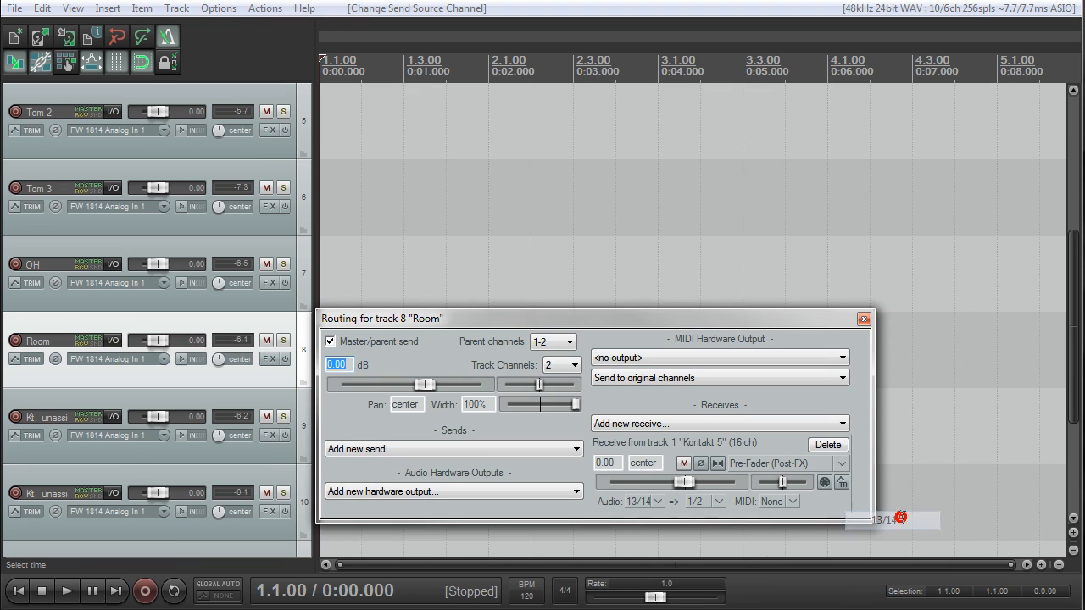
left_click(867, 318)
Step: Review the drum tracks one by one from Kick to Room and check the Room track's routing
scroll(197, 484, "down", 2)
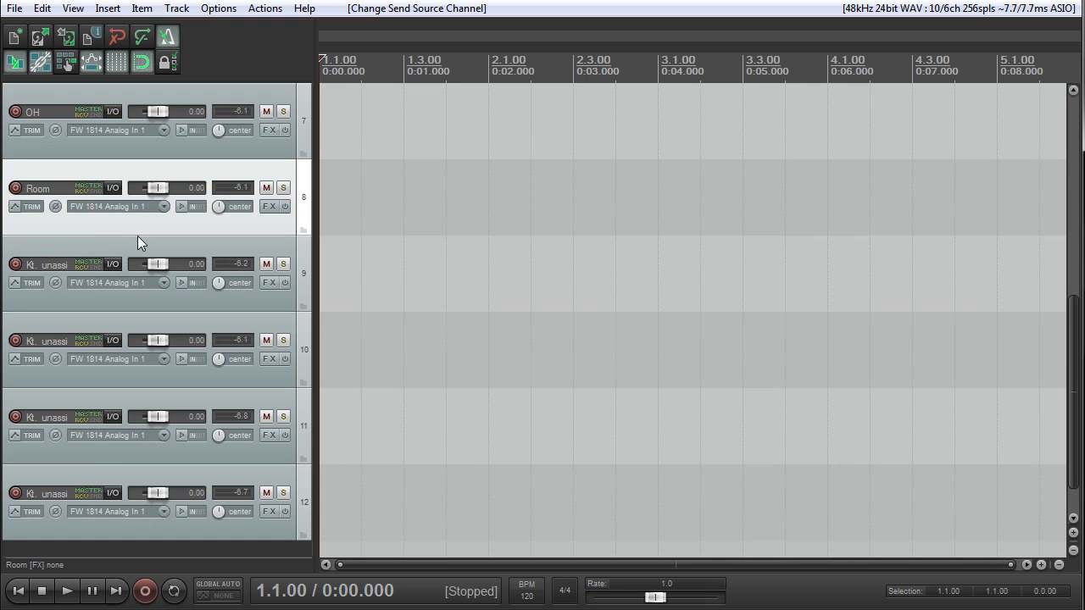
scroll(134, 228, "up", 6)
left_click(233, 223)
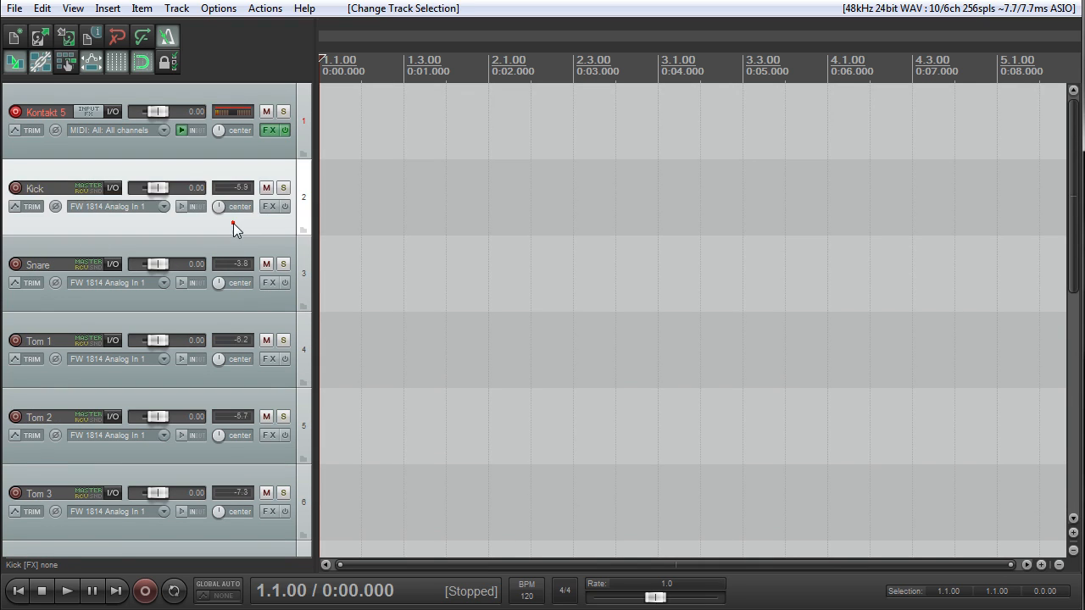
left_click(242, 305)
left_click(254, 376)
left_click(256, 398)
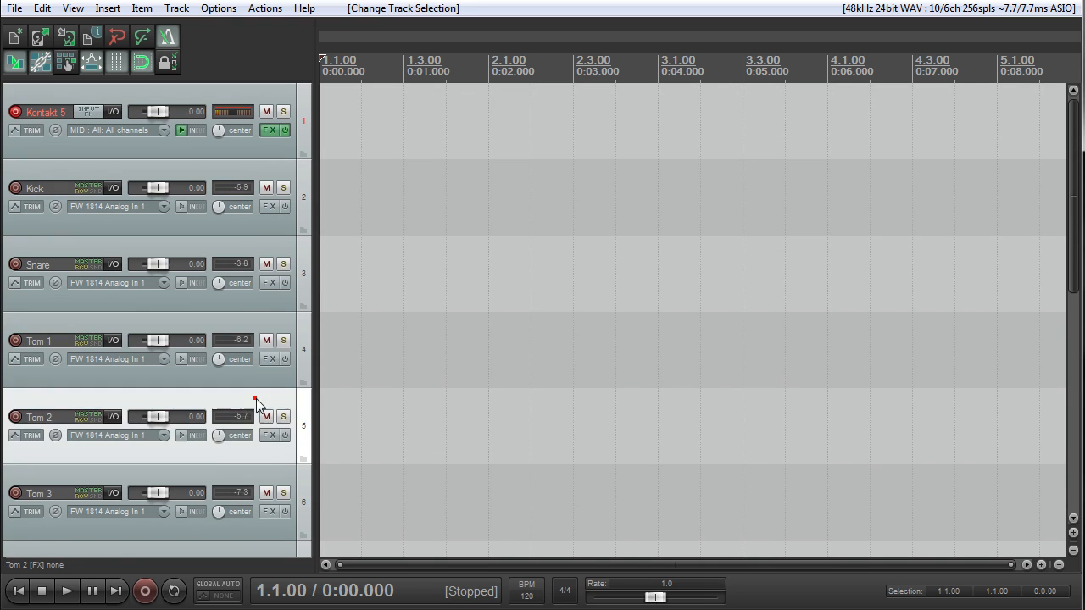
left_click(262, 473)
left_click(258, 476)
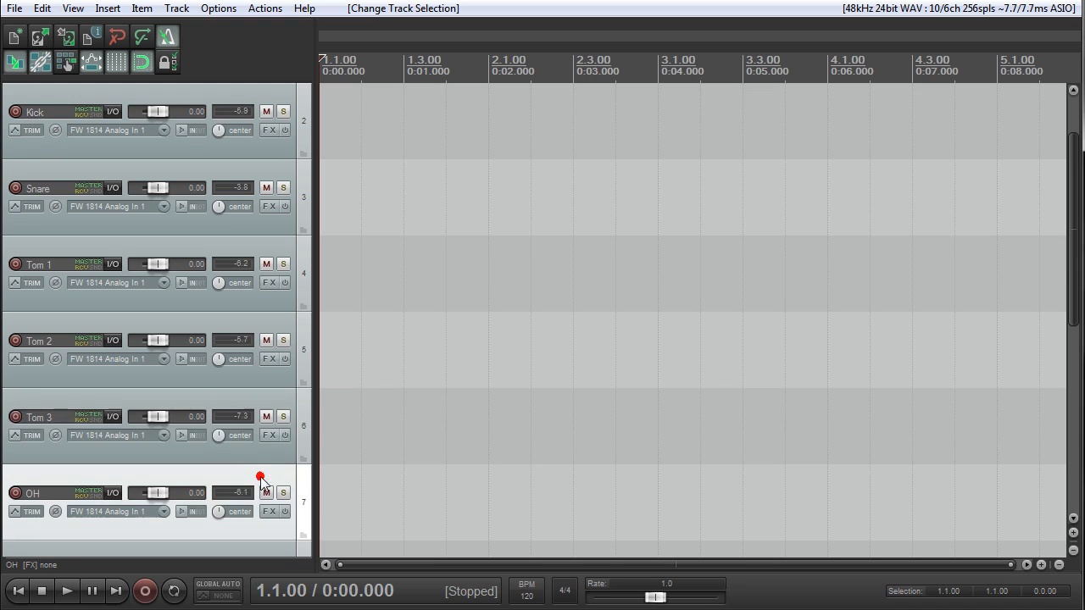
left_click(216, 477)
left_click(113, 493)
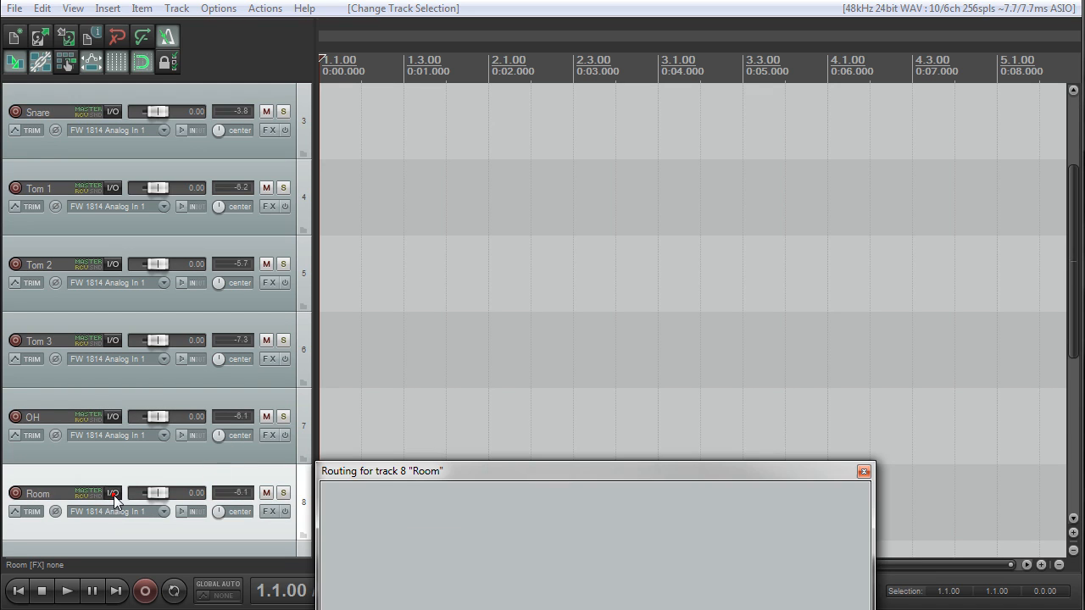
left_click(864, 472)
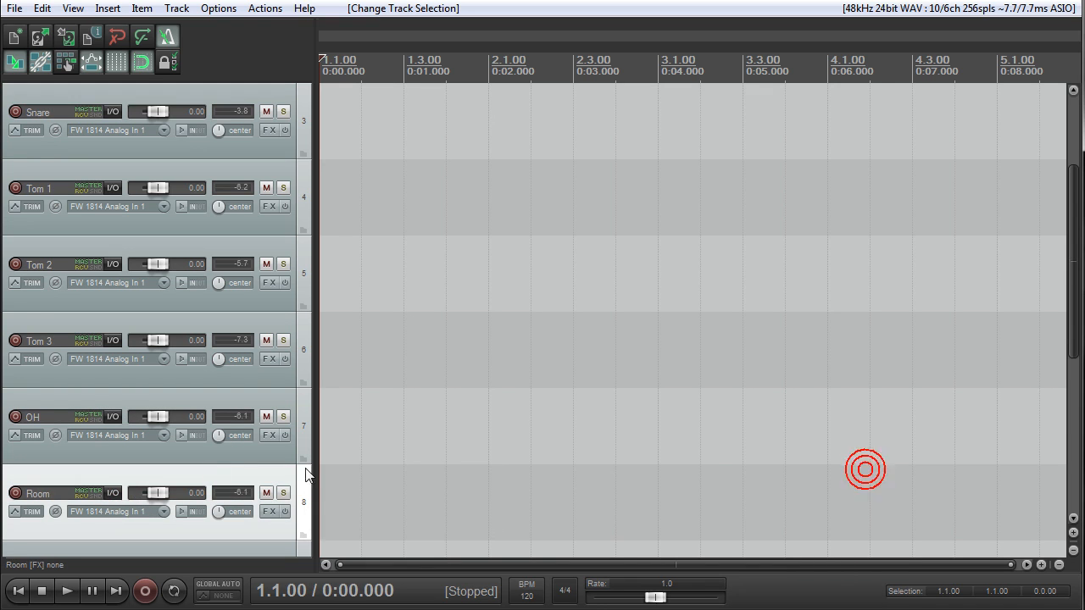
Step: Change the Kontakt receive source of unassigned track 9 and set the receive of unassigned track 11 to stereo 15/16
scroll(260, 450, "down", 1)
scroll(210, 415, "down", 1)
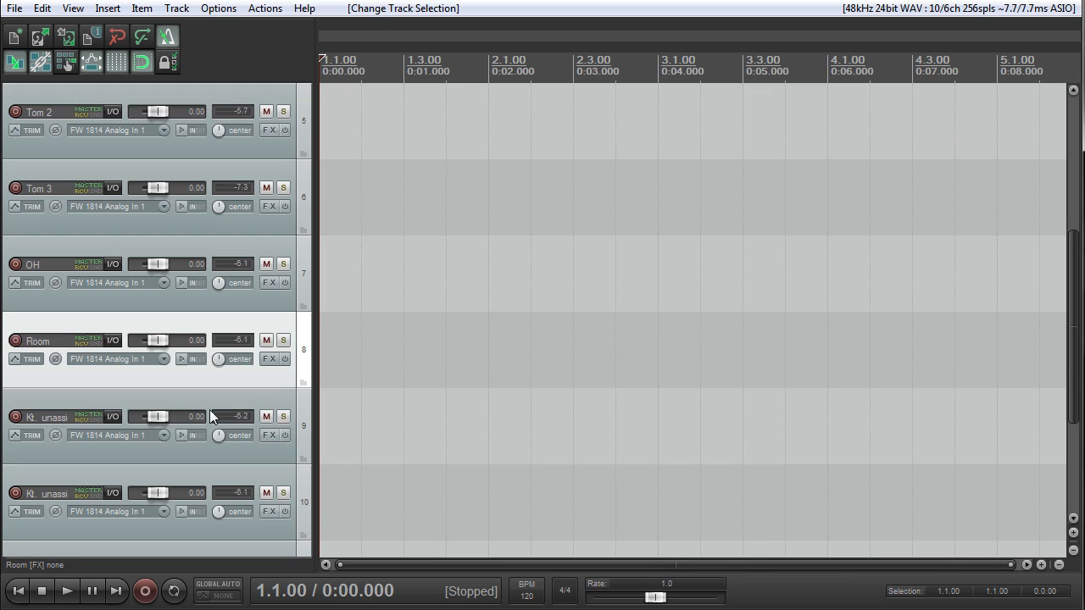
left_click(112, 417)
left_click(655, 577)
left_click(666, 596)
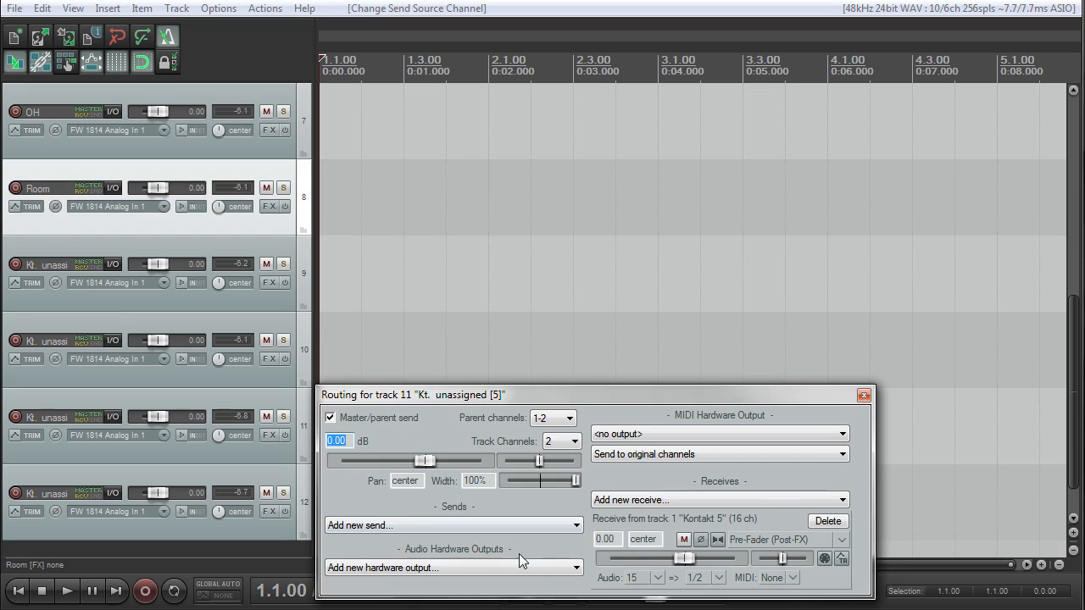
left_click(654, 578)
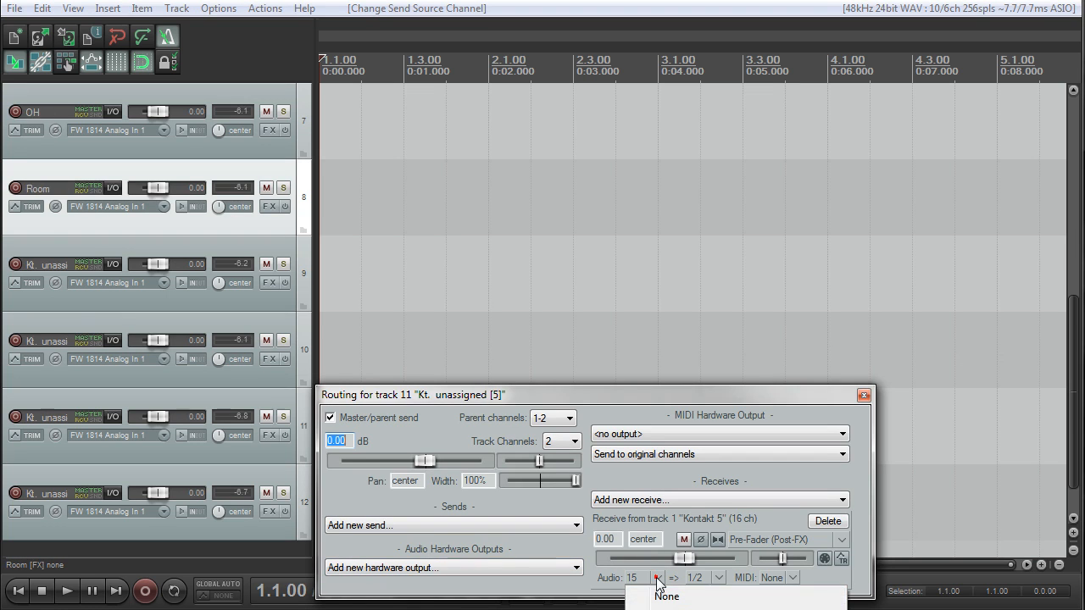
left_click(860, 593)
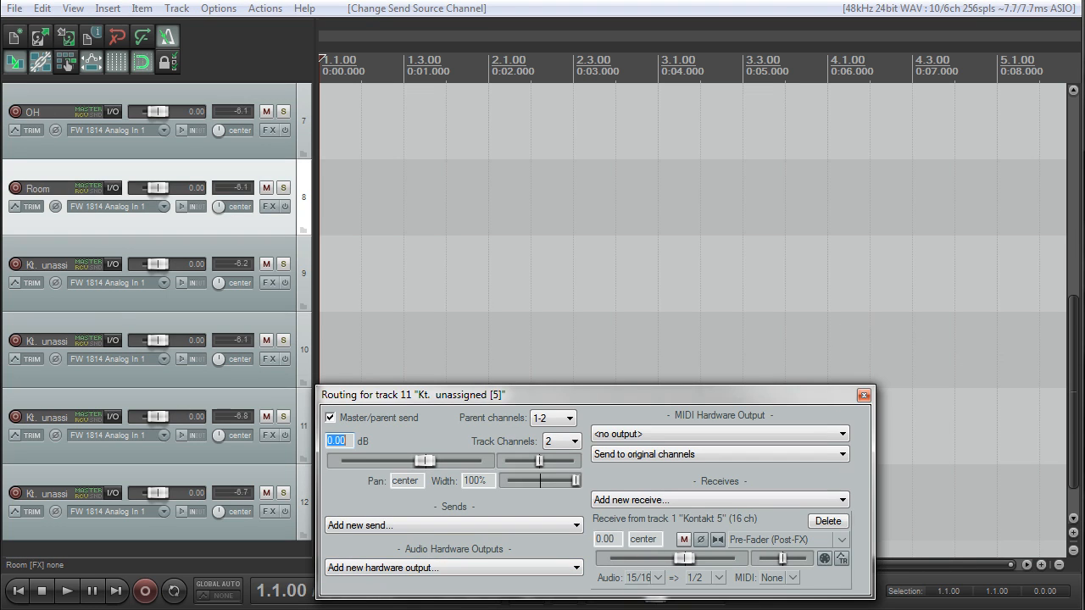
left_click(864, 395)
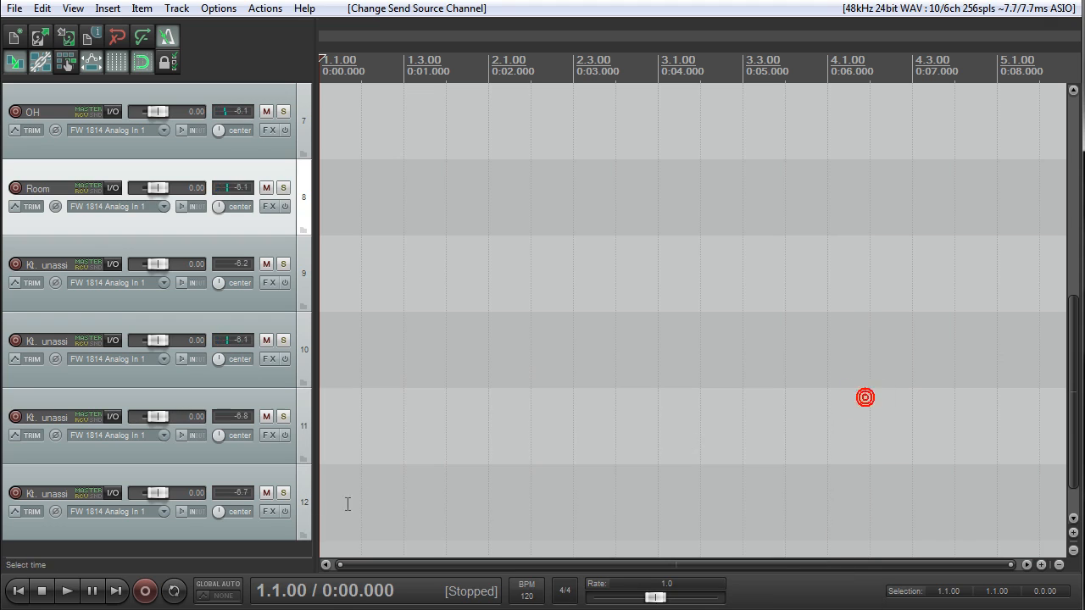
Step: Delete the spare unassigned Kontakt tracks, keeping only the one that receives from channels 15/16
left_click(270, 531)
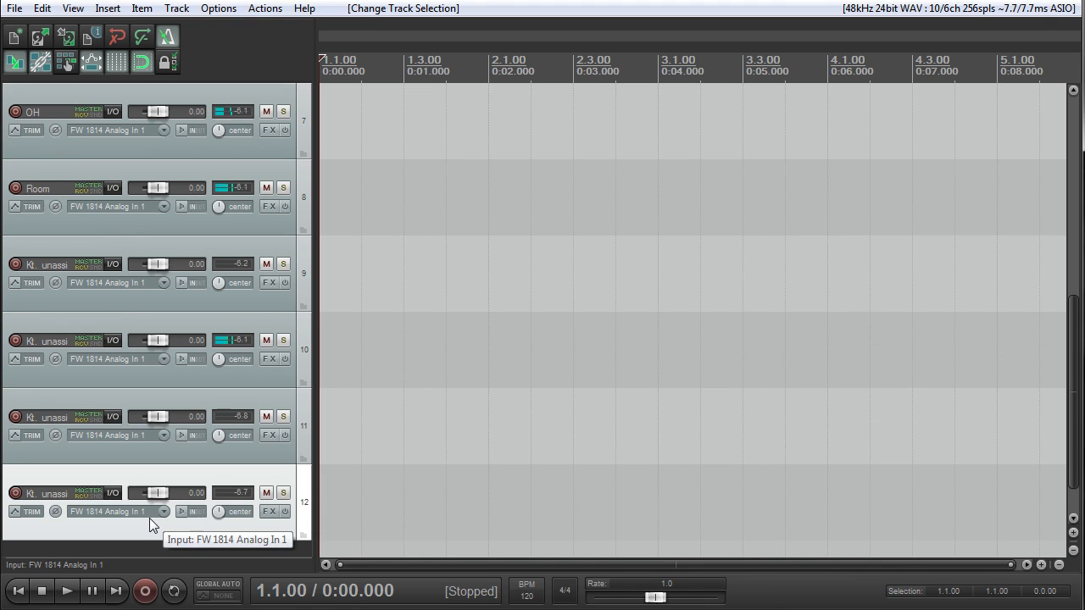
key("Delete")
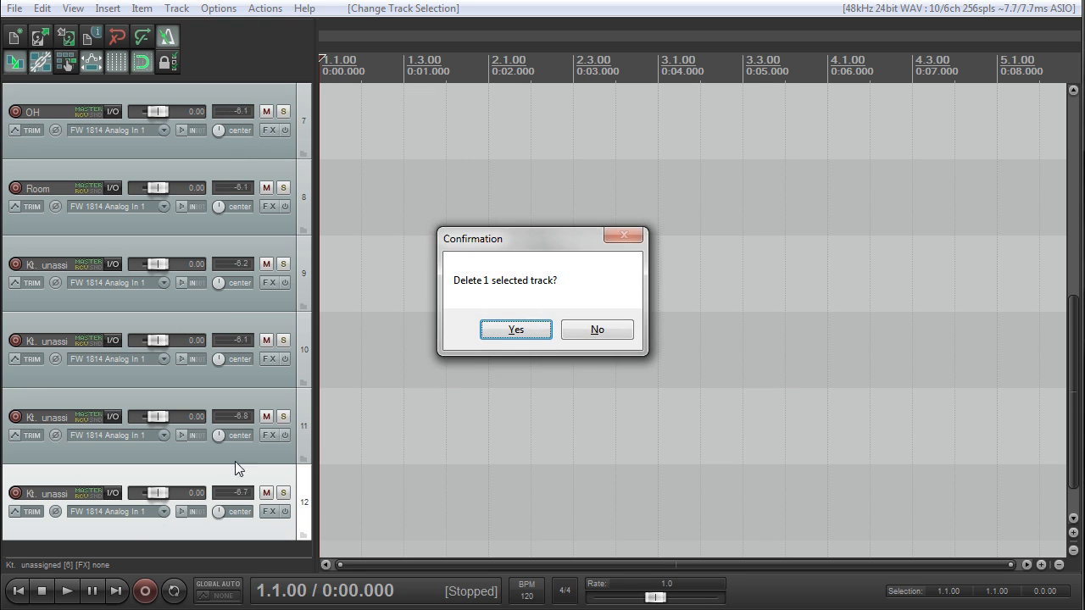
left_click(505, 335)
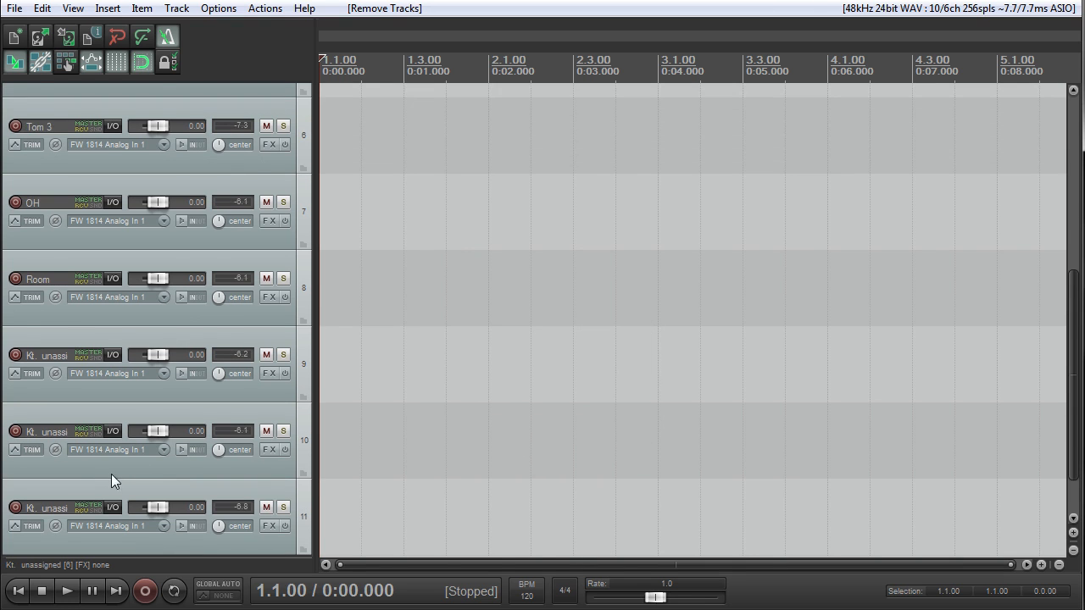
scroll(101, 475, "up", 2)
left_click(112, 379)
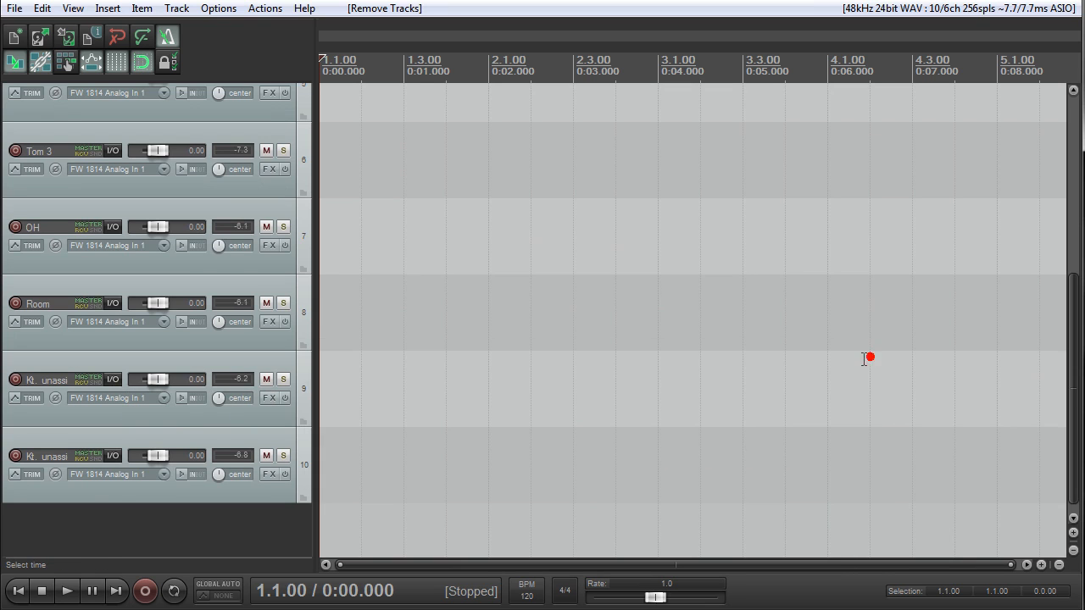
left_click(168, 415)
key("Delete")
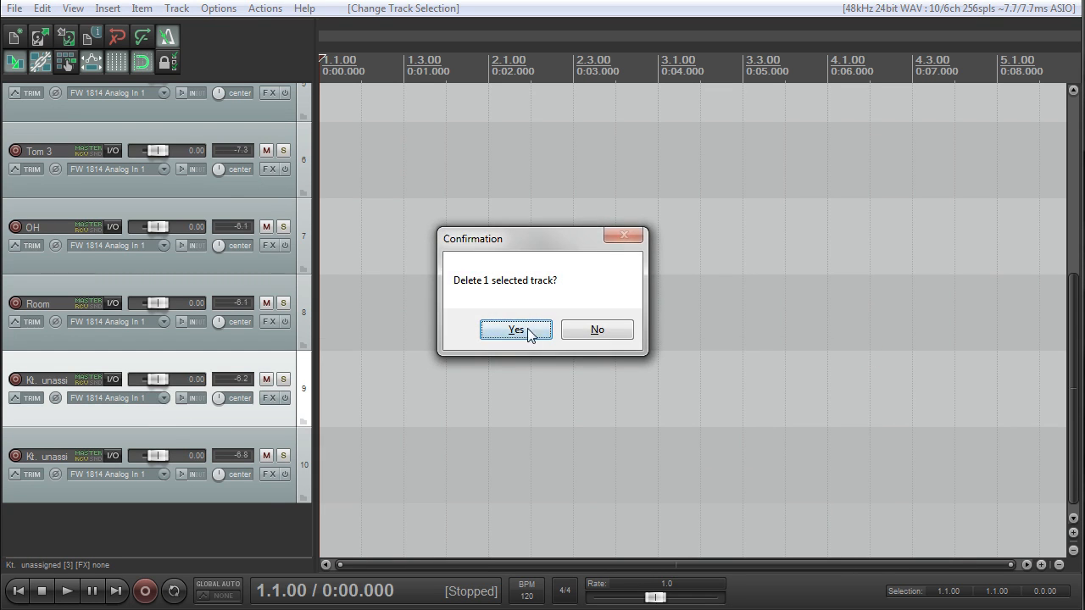
left_click(525, 332)
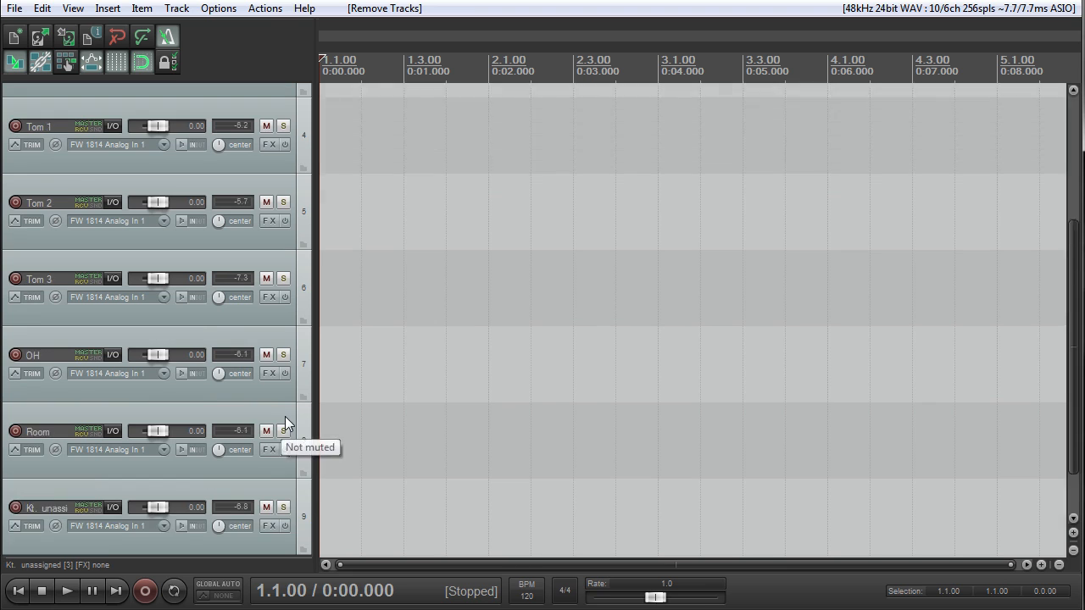
Step: Check the routing of the remaining unassigned track below Room and rename the track Kontakt Verb
scroll(298, 420, "up", 1)
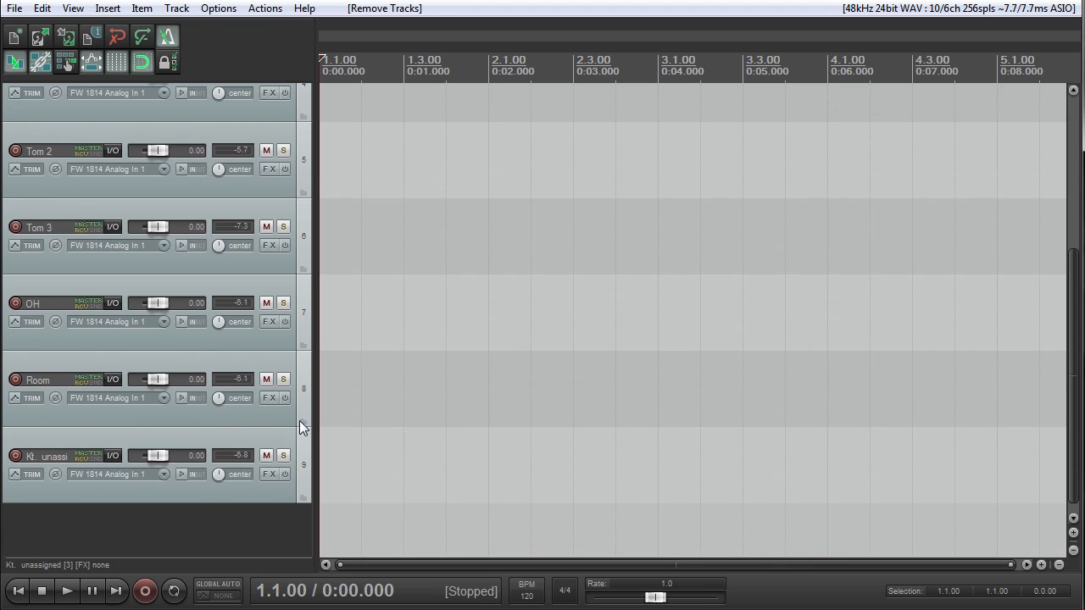
left_click(112, 458)
left_click_drag(578, 440, 574, 293)
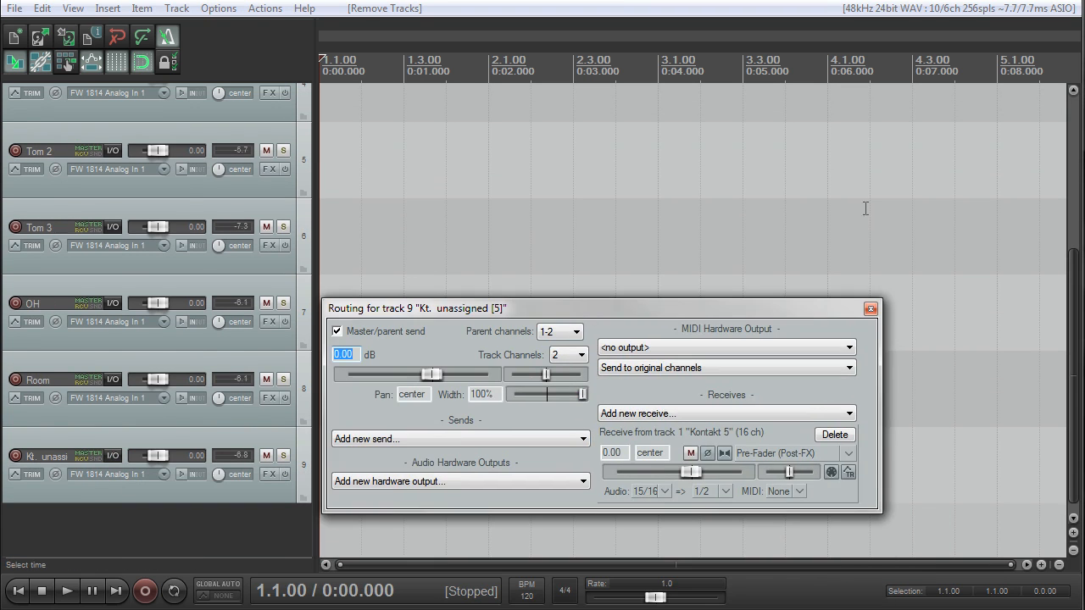
left_click(869, 309)
double_click(49, 456)
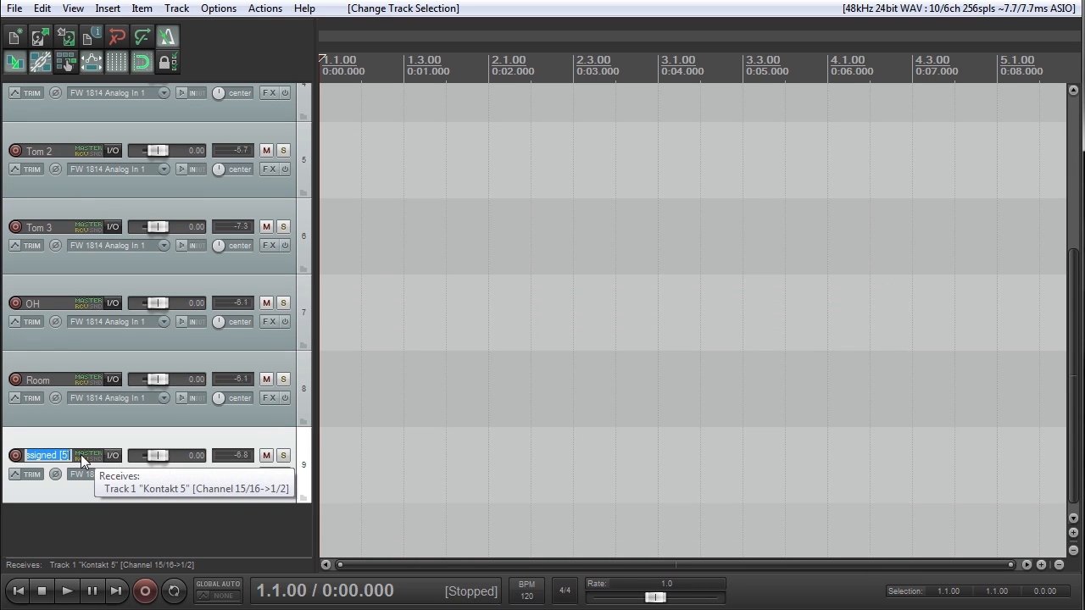
type("K")
type("ontakt Verb")
key("Return")
Step: Toggle the Kick track's mute on and off, and audition the Kick and Snare tracks in solo one after the other
scroll(21, 339, "up", 5)
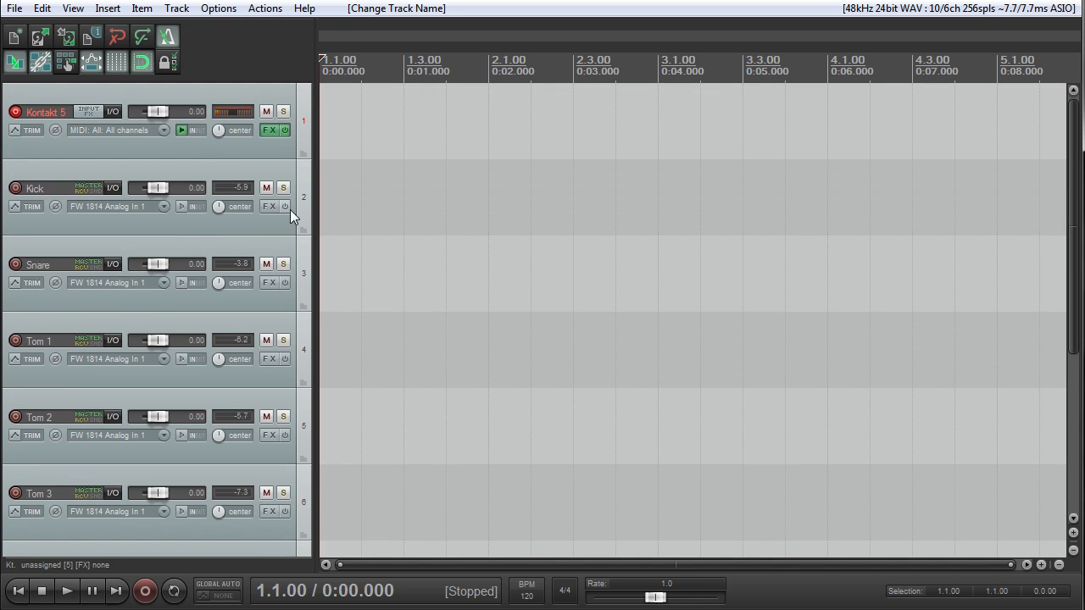
left_click(267, 188)
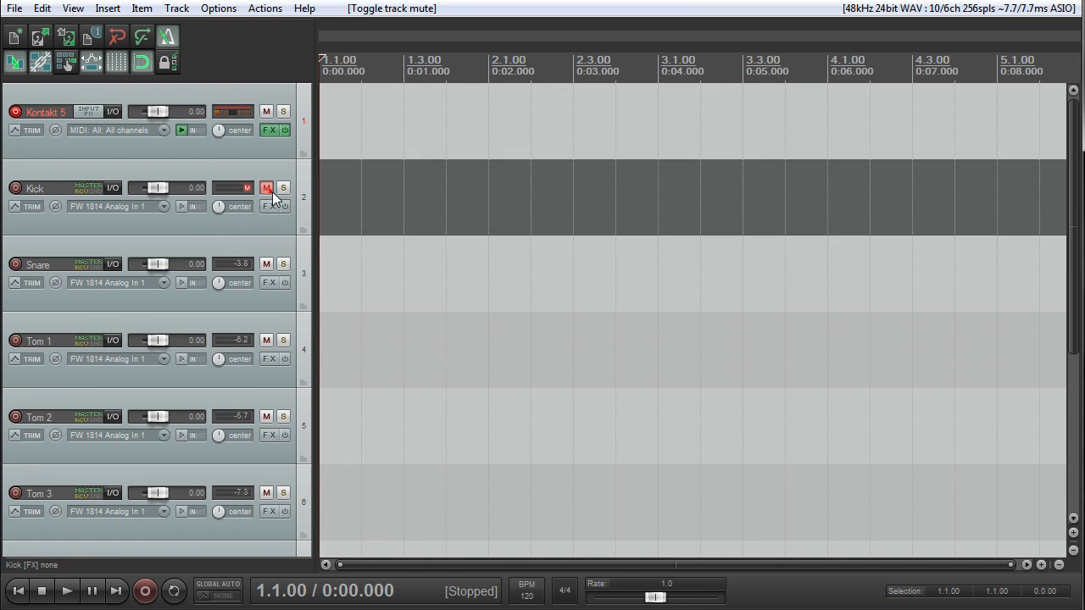
left_click(267, 188)
left_click(283, 188)
left_click(283, 187)
left_click(285, 264)
left_click(284, 263)
Step: Audition the Tom 1, Tom 2 and Tom 3 tracks in solo one after another, clearing each solo
left_click(285, 339)
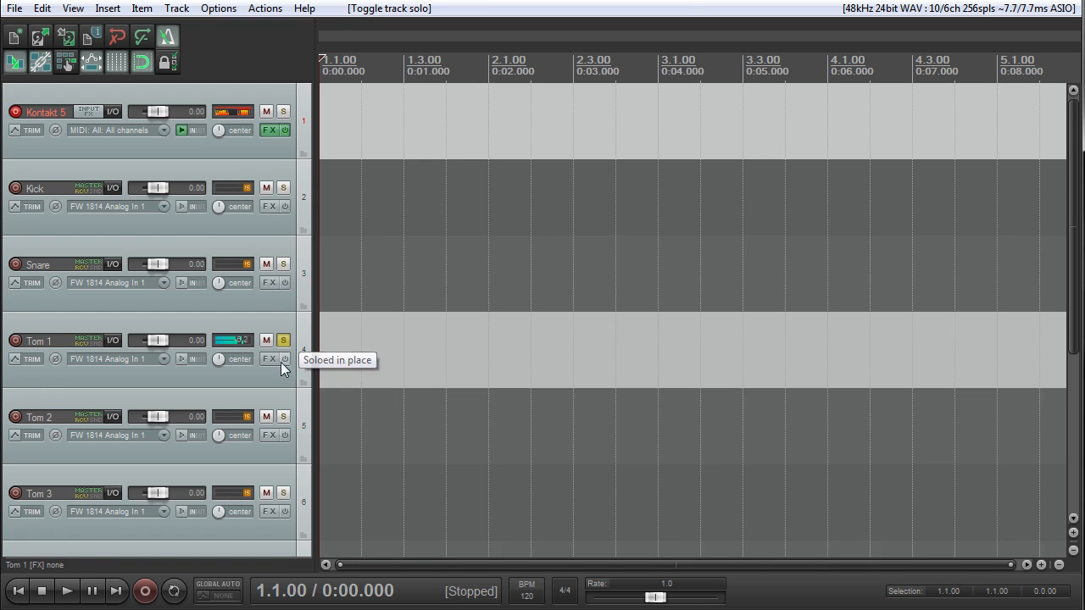
left_click(283, 339)
left_click(283, 416)
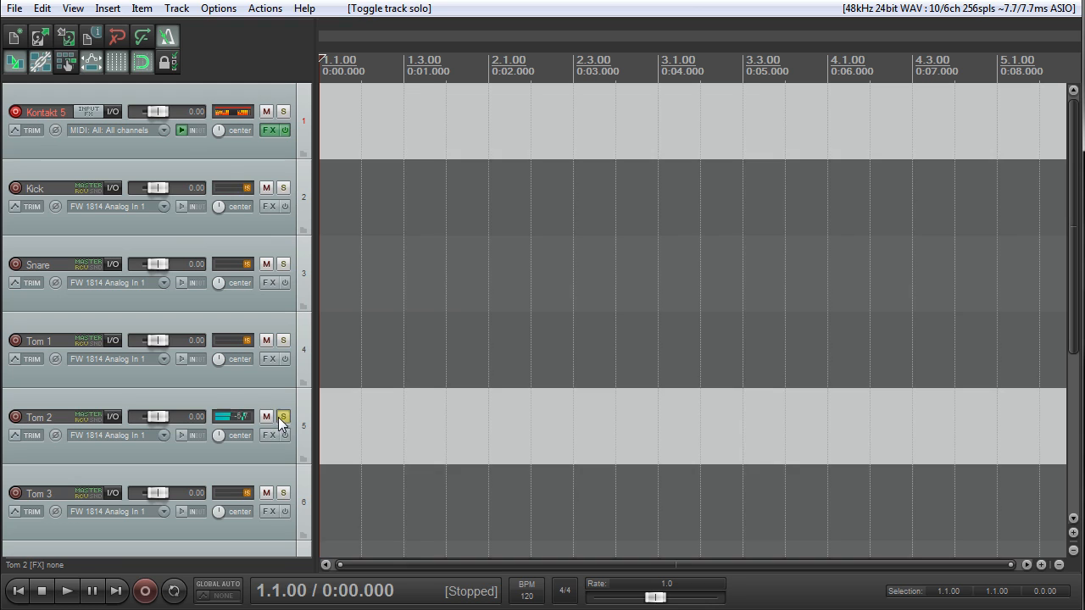
left_click(283, 417)
left_click(284, 494)
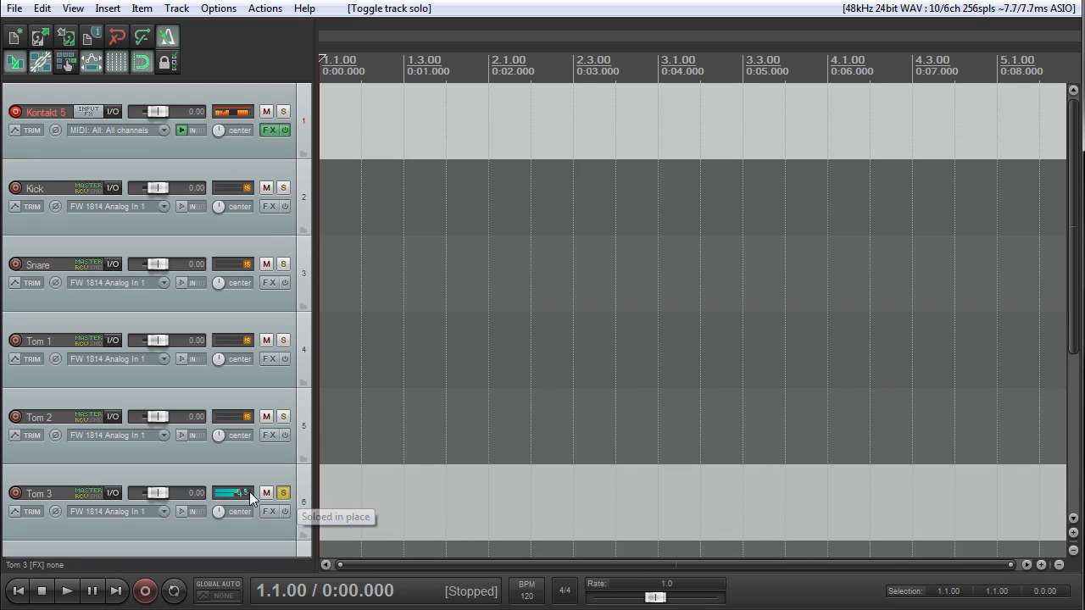
left_click(283, 493)
Step: Audition the OH and Room tracks in solo one after the other, clearing each solo
scroll(283, 500, "down", 1)
left_click(283, 495)
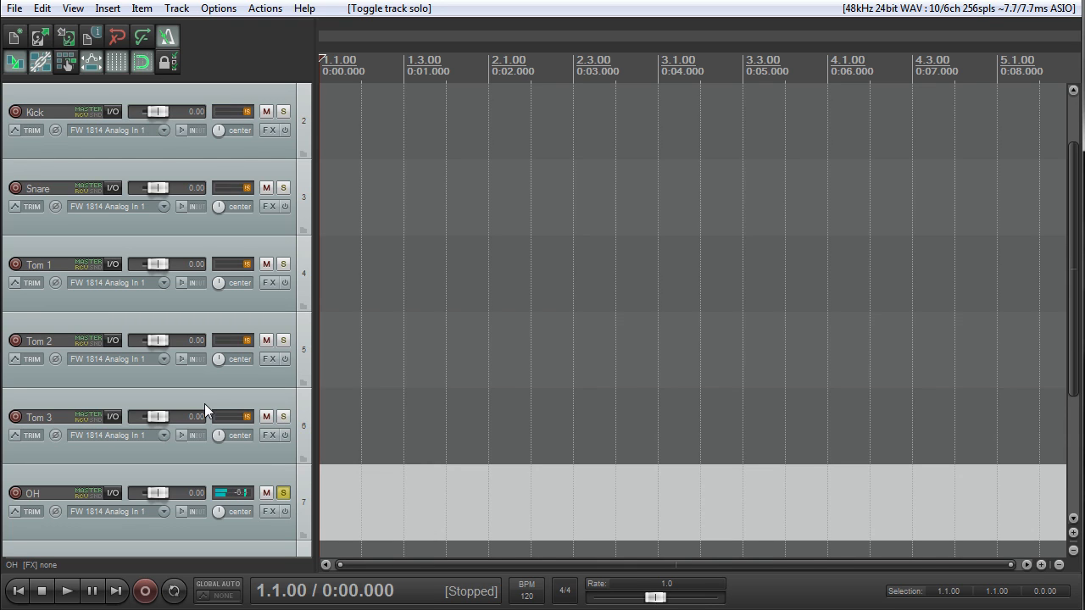
scroll(102, 402, "down", 2)
left_click(283, 339)
left_click(283, 396)
left_click(278, 371)
left_click(271, 401)
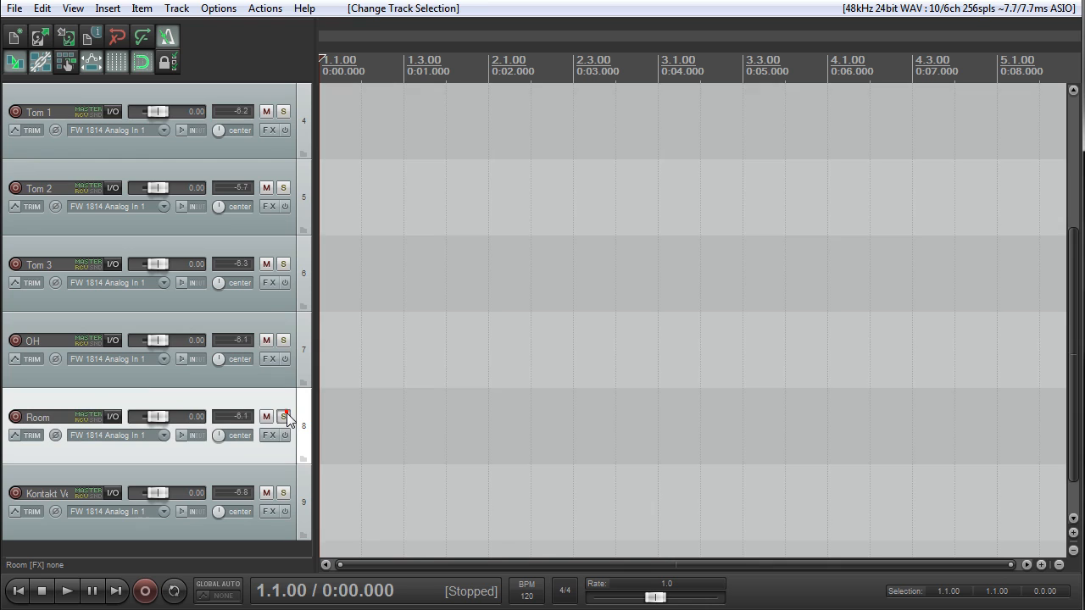
left_click(284, 417)
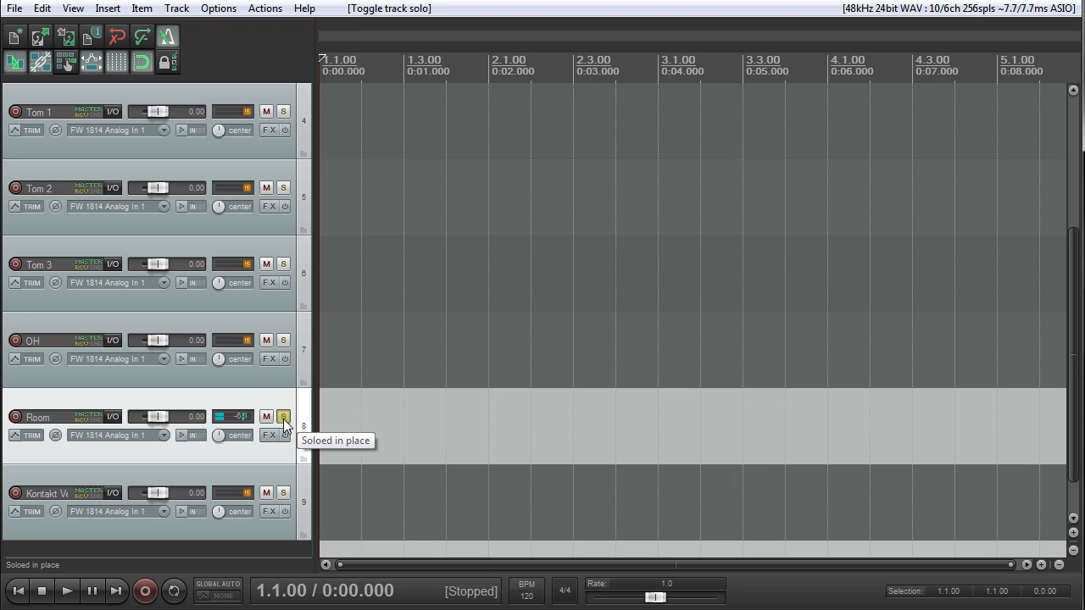
left_click(284, 417)
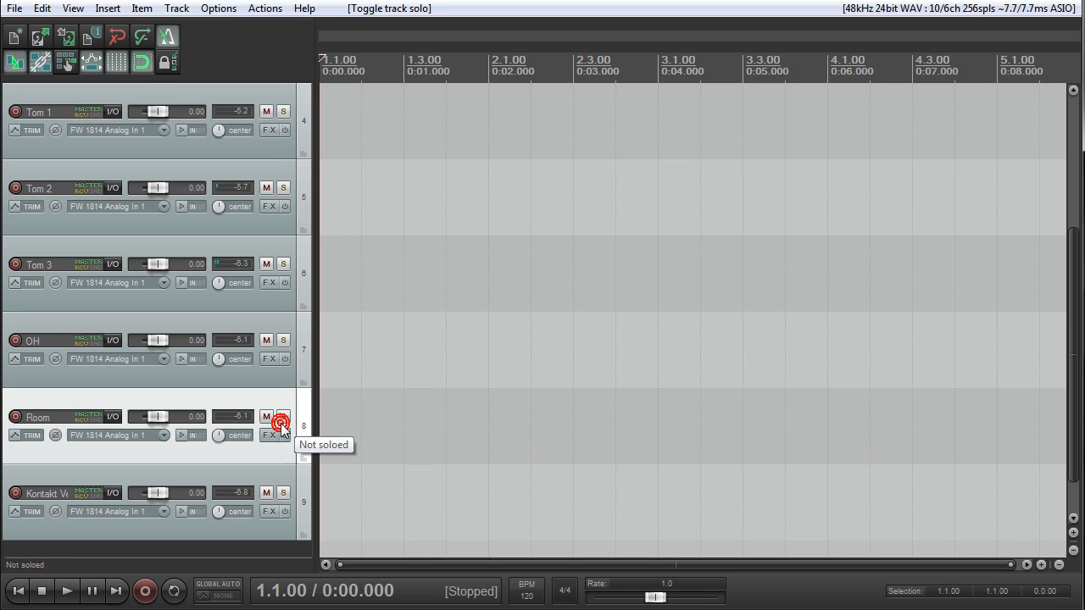
left_click(280, 379)
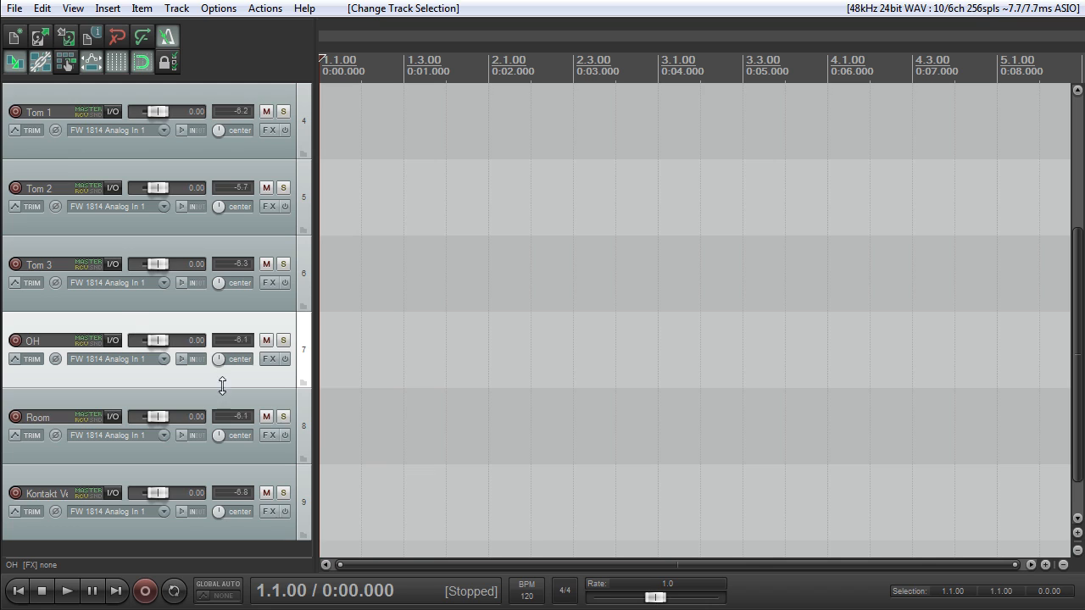
left_click(283, 416)
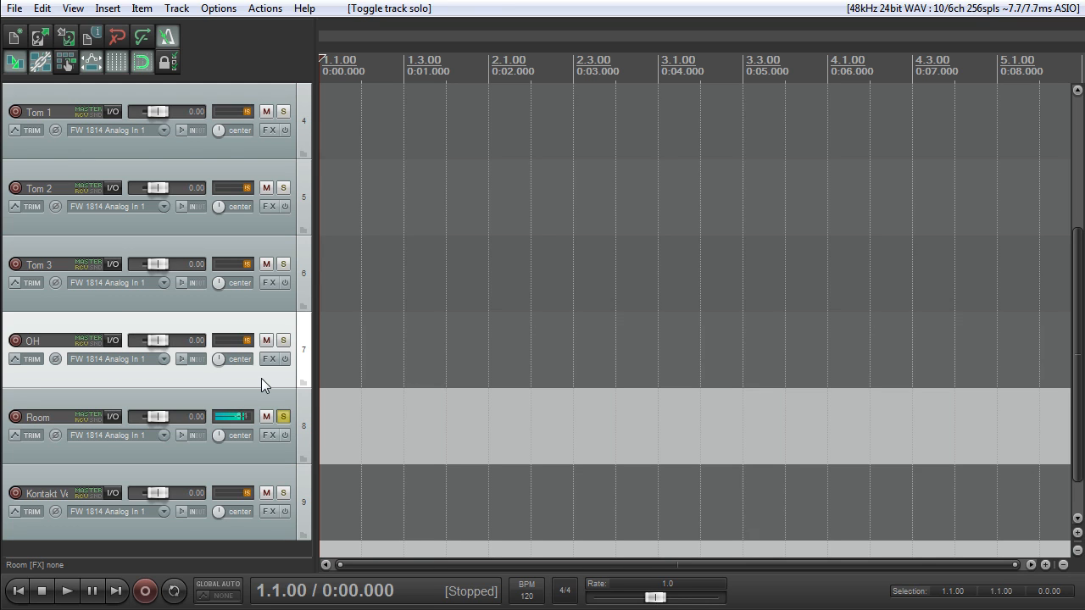
left_click(284, 418)
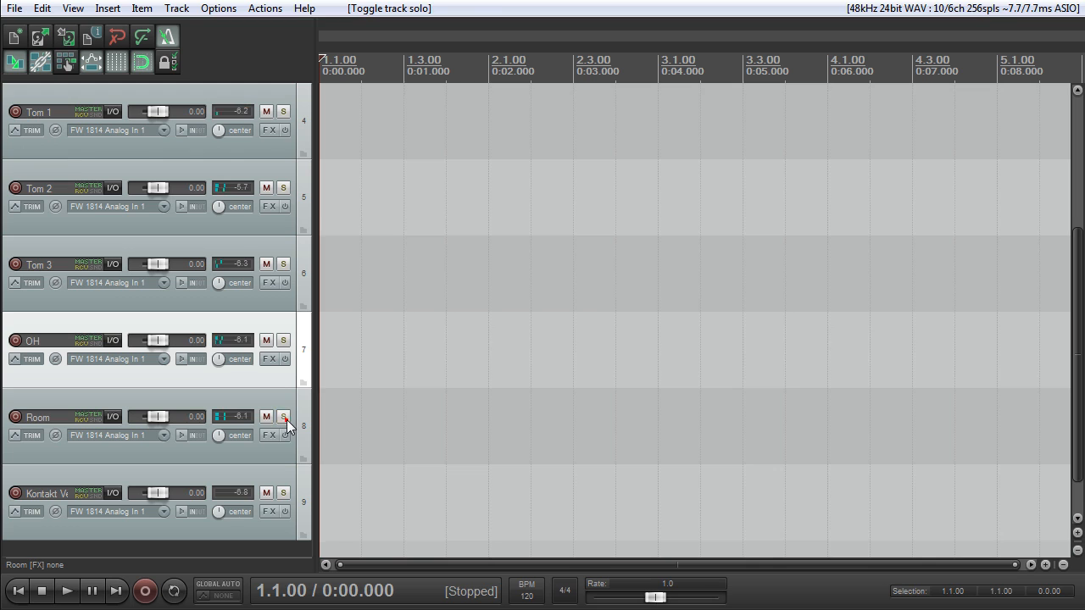
left_click_drag(306, 432, 311, 440)
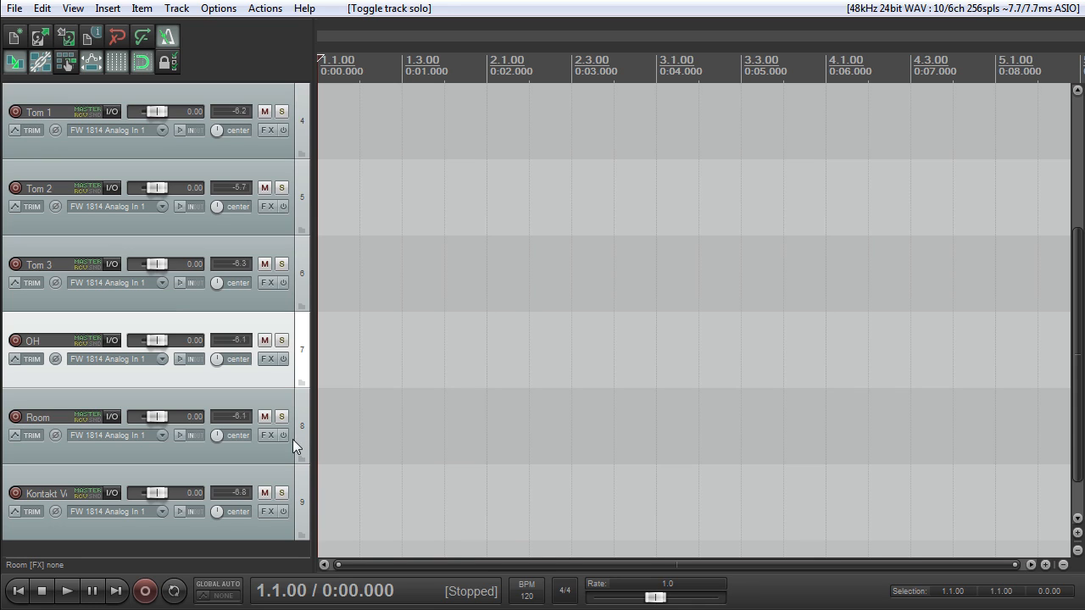
left_click(171, 414)
left_click(266, 376)
left_click(262, 395)
left_click(268, 379)
scroll(440, 314, "up", 4)
scroll(456, 316, "down", 8)
left_click_drag(1082, 244, 1082, 110)
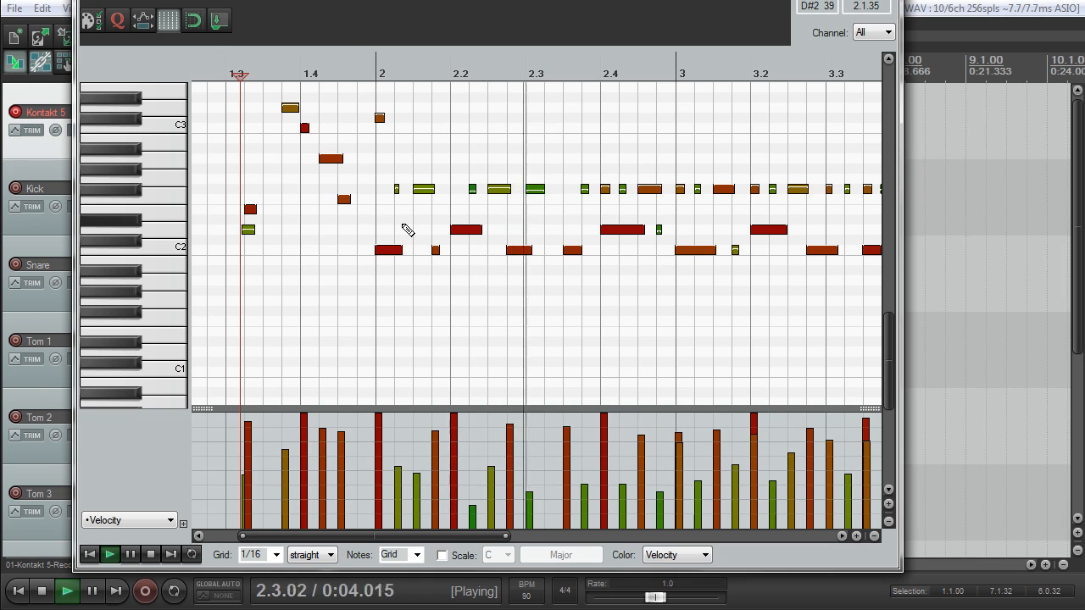
Step: Review the whole recorded Kontakt 5 drum part in the MIDI editor during playback and close the editor
scroll(552, 255, "down", 4)
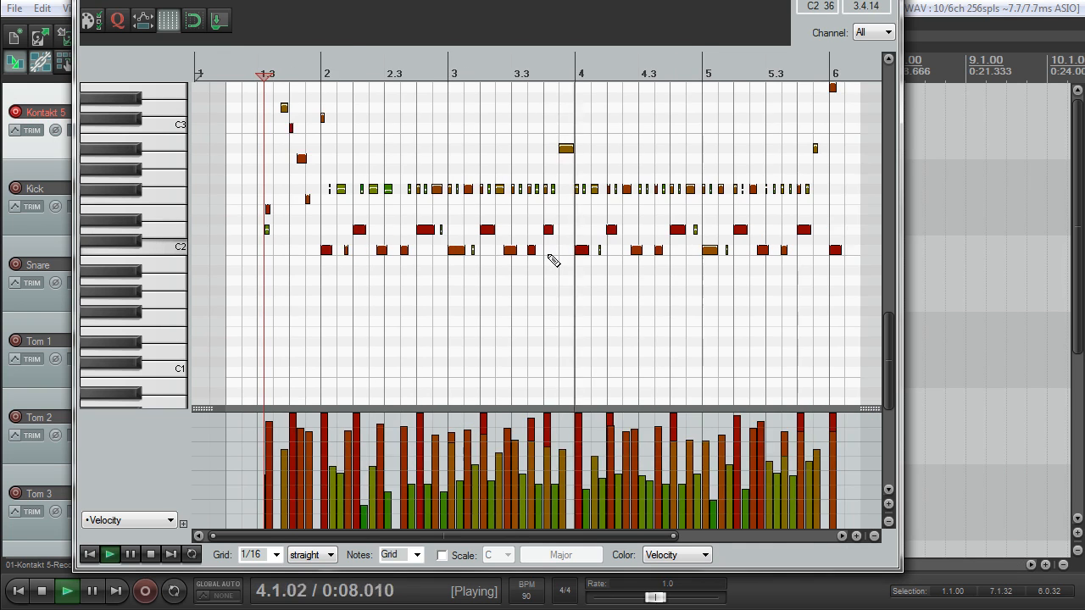
scroll(550, 256, "down", 2)
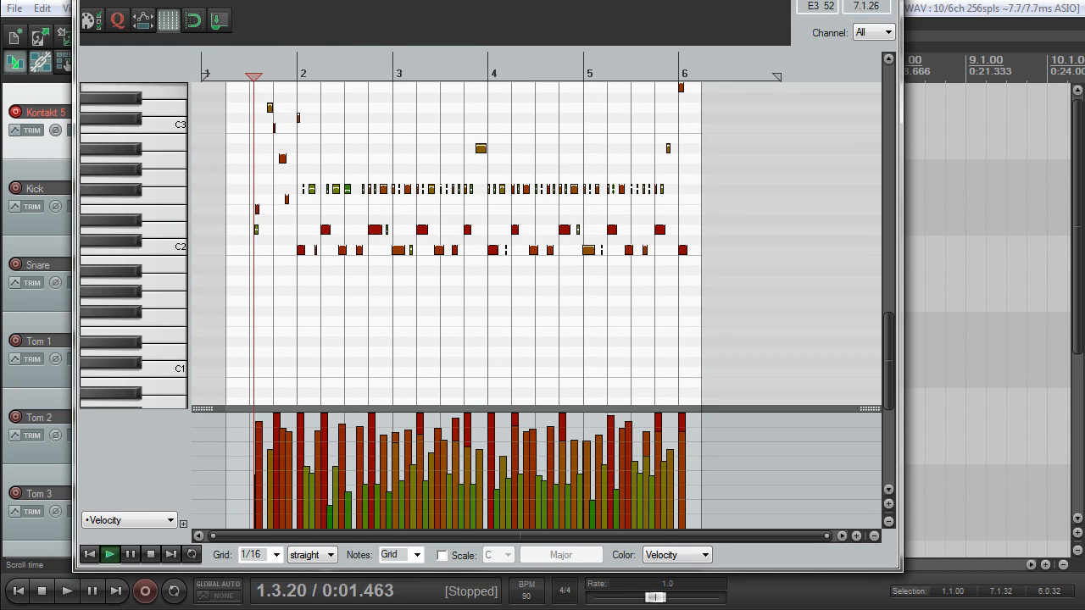
key("Escape")
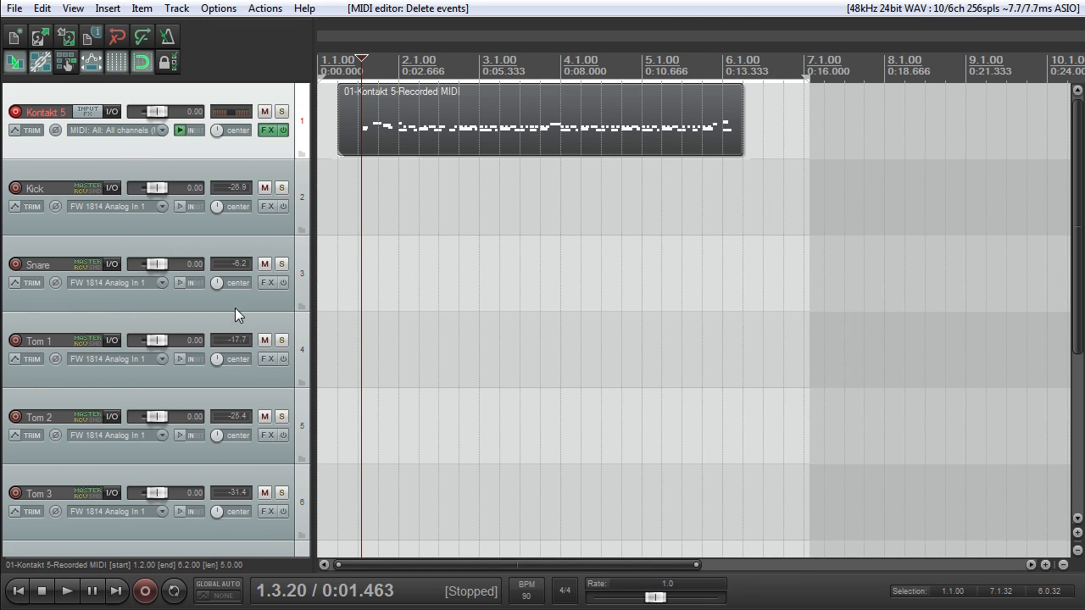
Step: Solo the OH track and add the Cockos ReaEQ plug-in to its effects chain
left_click(193, 352)
scroll(246, 368, "down", 3)
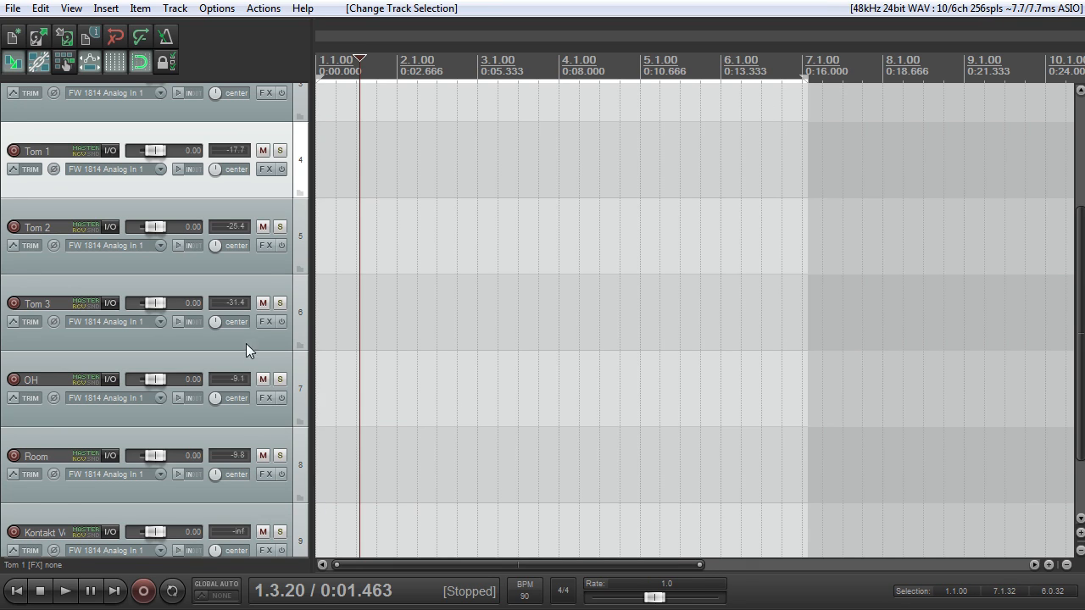
left_click(279, 379)
left_click(264, 398)
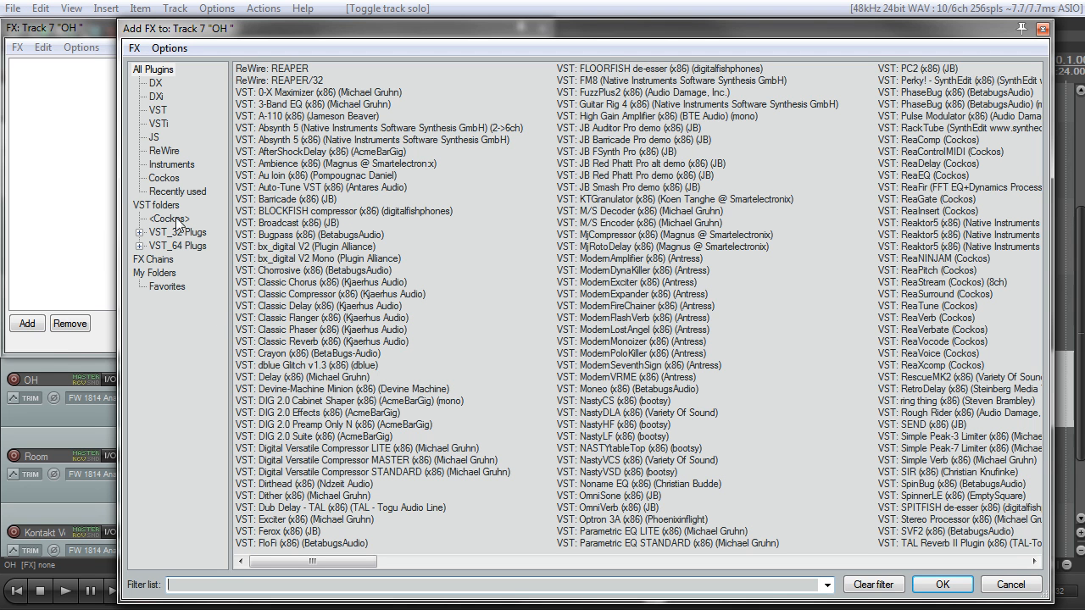
left_click(169, 181)
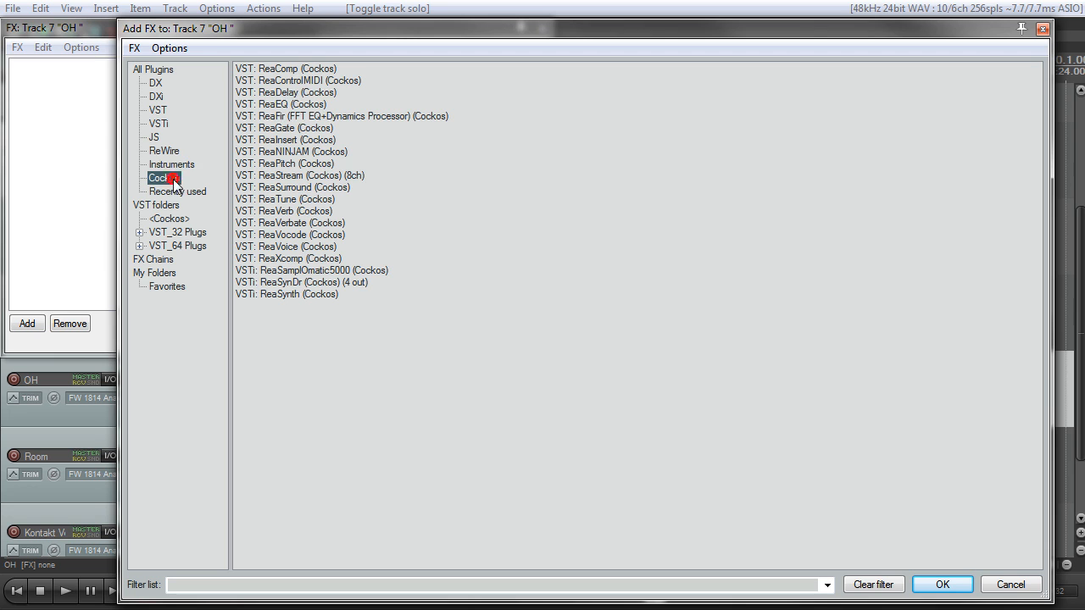
left_click(293, 105)
left_click(941, 584)
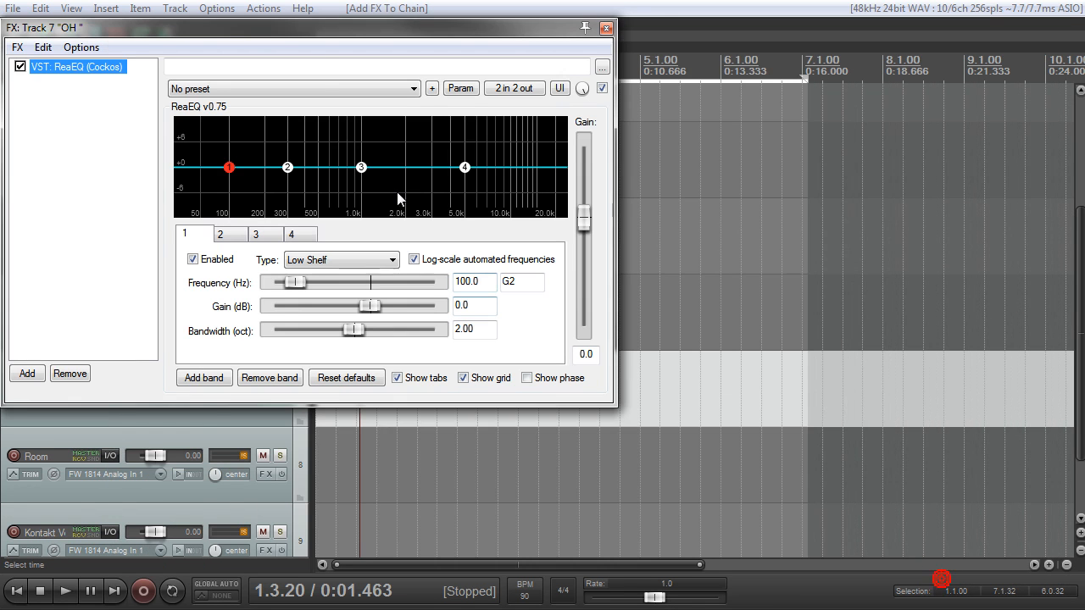
Step: Set ReaEQ band 1 on the OH track to High Pass and lower its frequency to 22.2 Hz during playback
left_click_drag(339, 32, 728, 184)
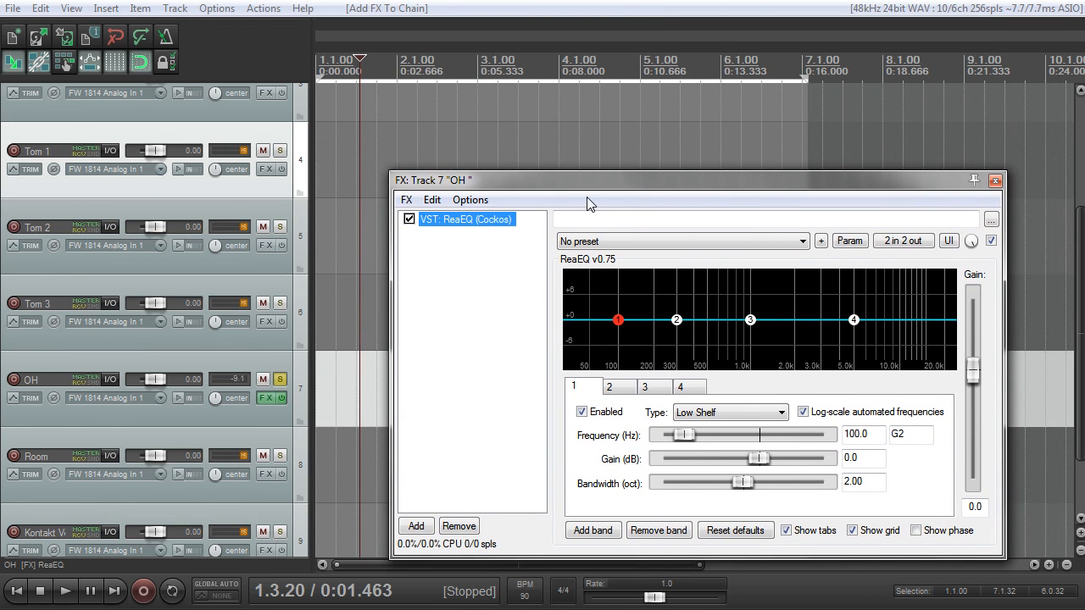
left_click(726, 412)
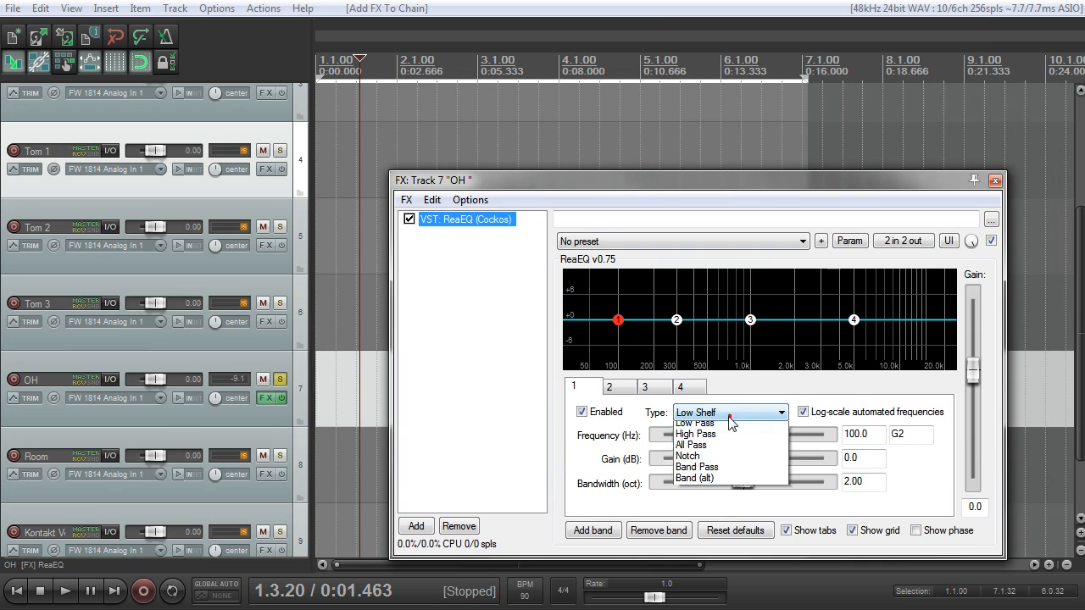
left_click(729, 472)
key("space")
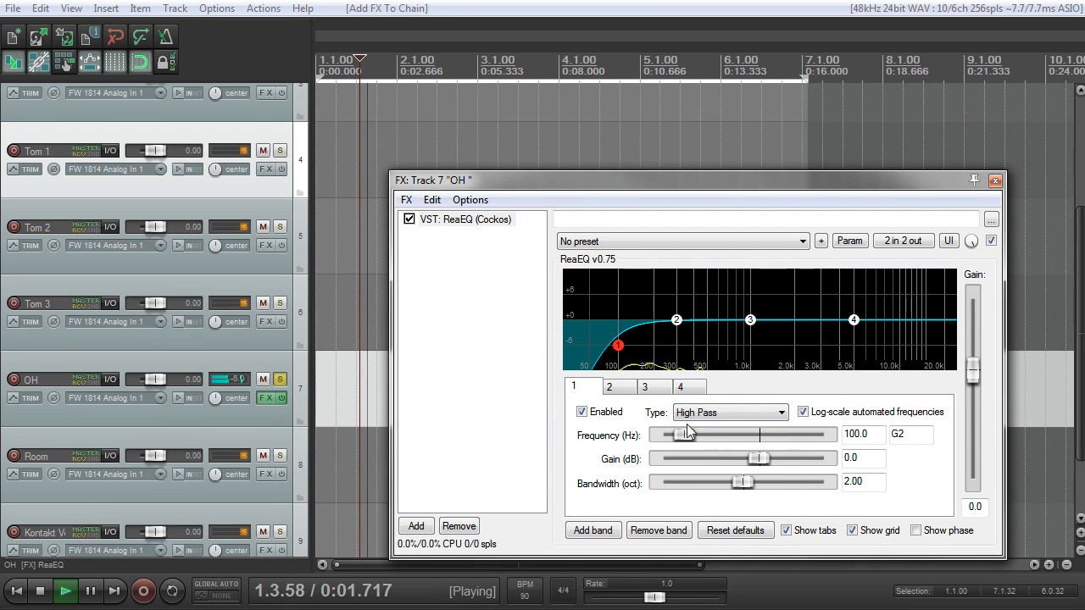
left_click_drag(617, 360, 521, 351)
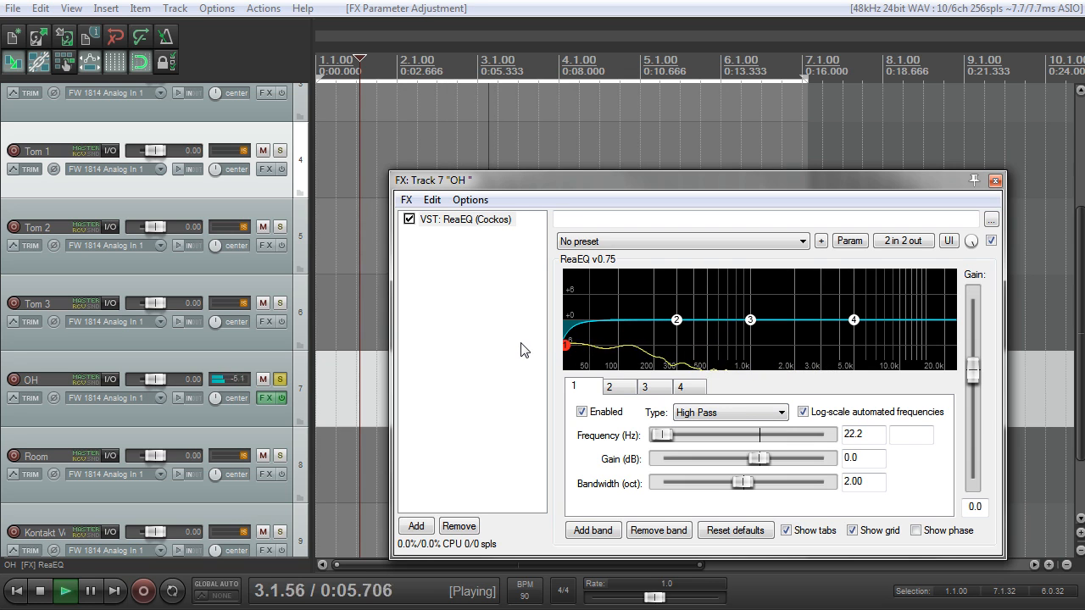
key("space")
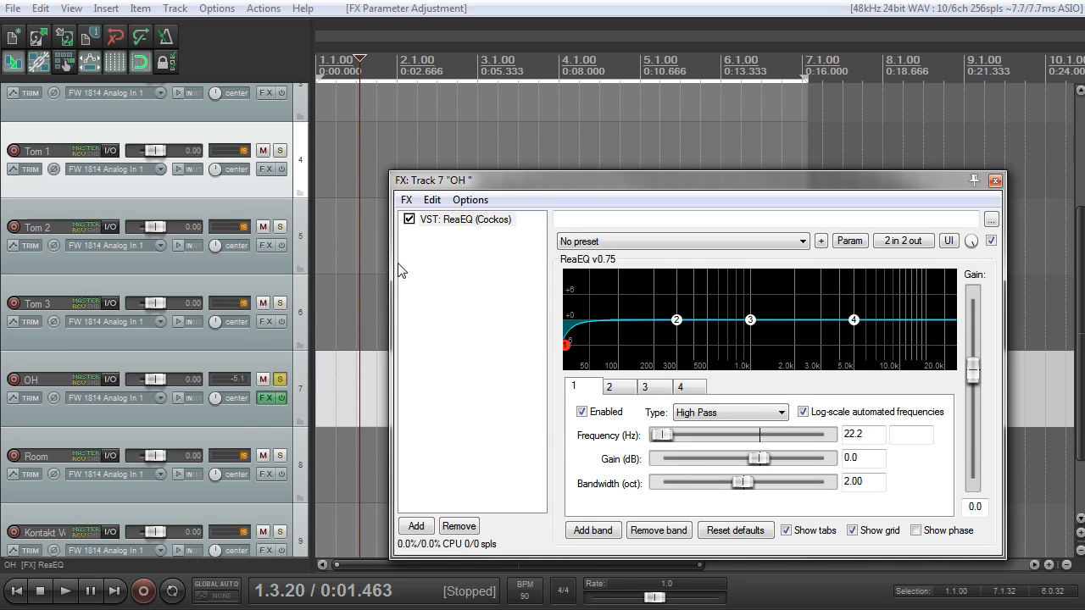
Step: Raise the high-pass frequency of ReaEQ band 1 on the OH track to 752.1 Hz, auditioning it in playback, and close the effects window
mouse_move(568, 351)
key("space")
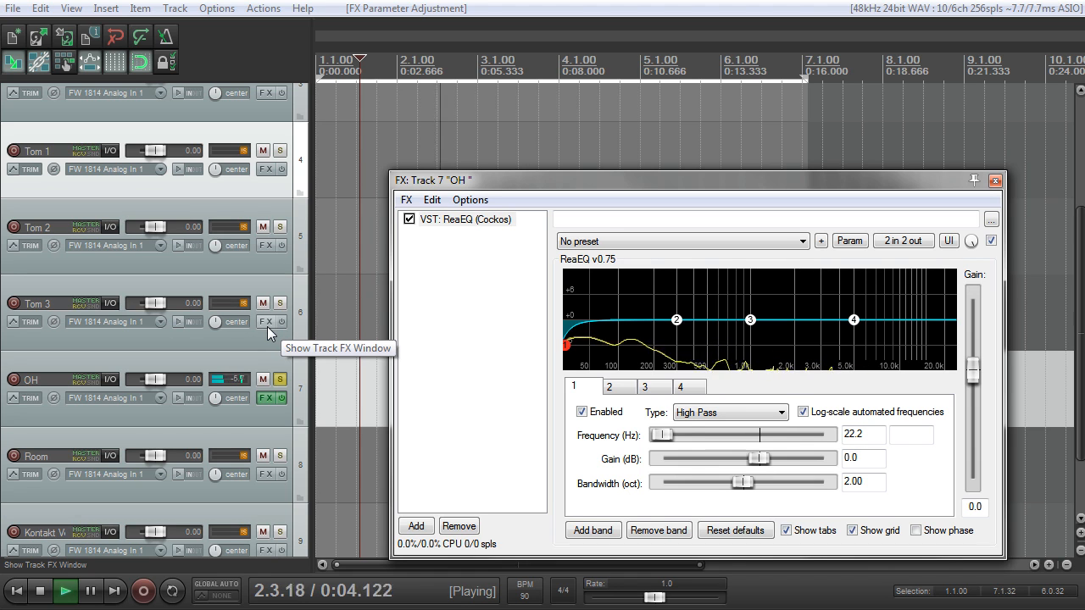
key("space")
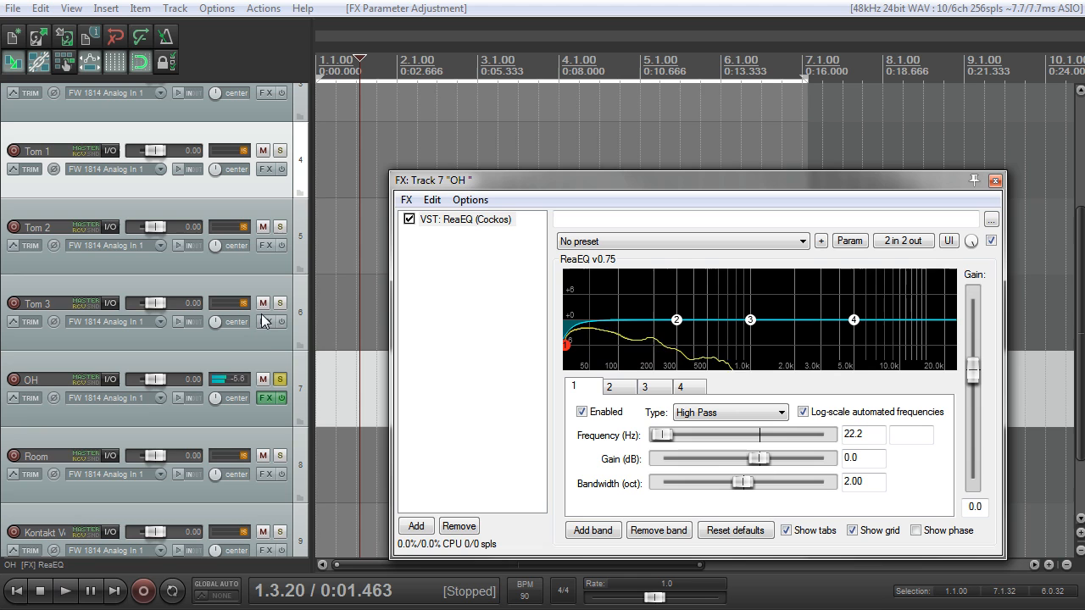
left_click_drag(566, 345, 729, 362)
key("space")
mouse_move(730, 354)
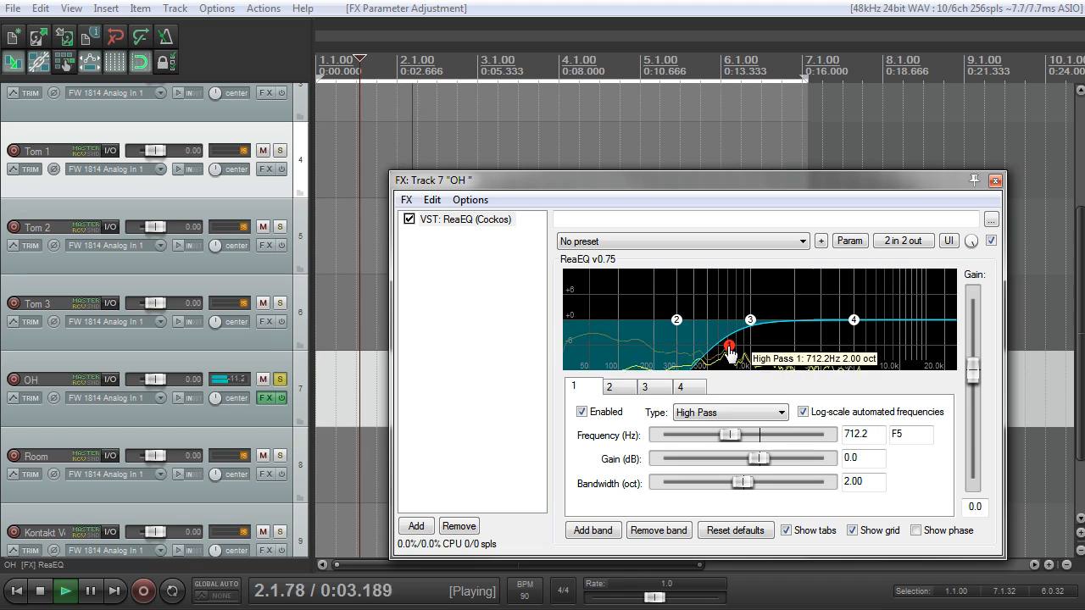
mouse_move(731, 356)
left_mouse_down()
mouse_move(721, 358)
mouse_move(734, 354)
left_mouse_up()
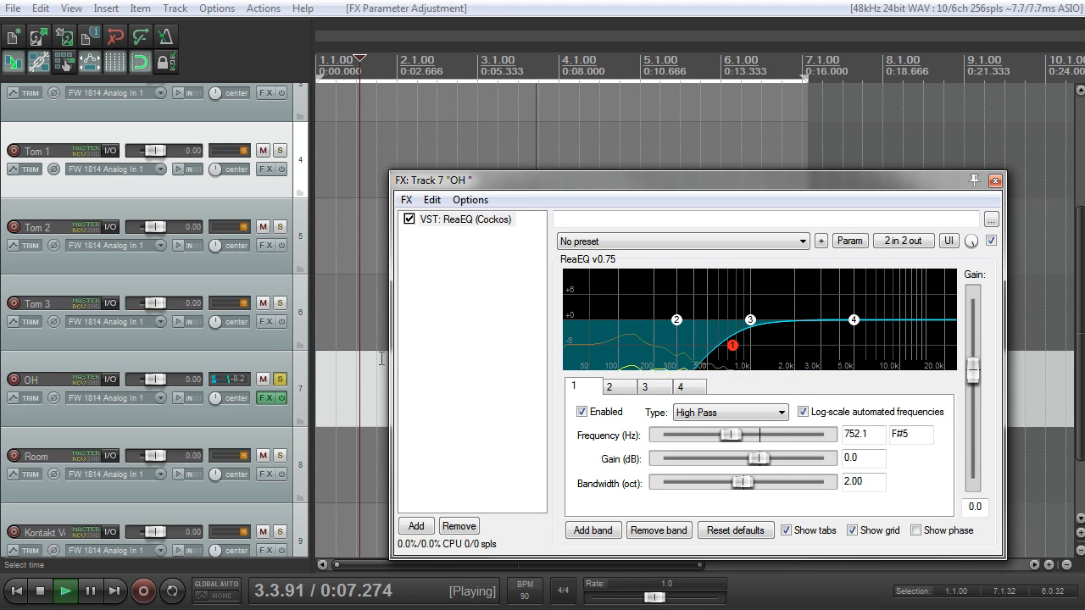
key("space")
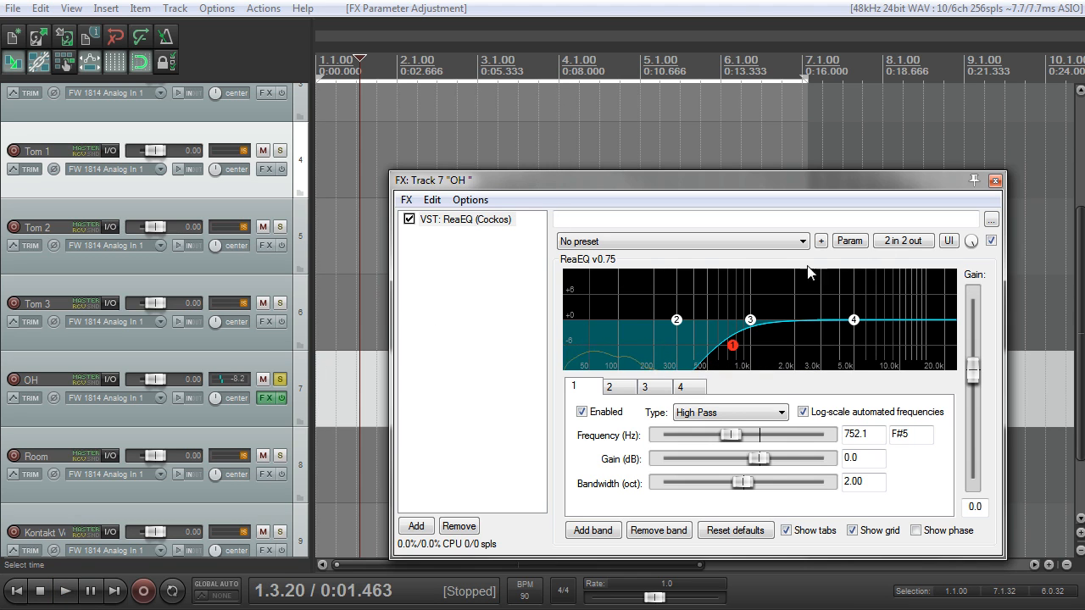
left_click(995, 181)
Step: Clear the solo on the OH track and mute the Room track
left_click(304, 378)
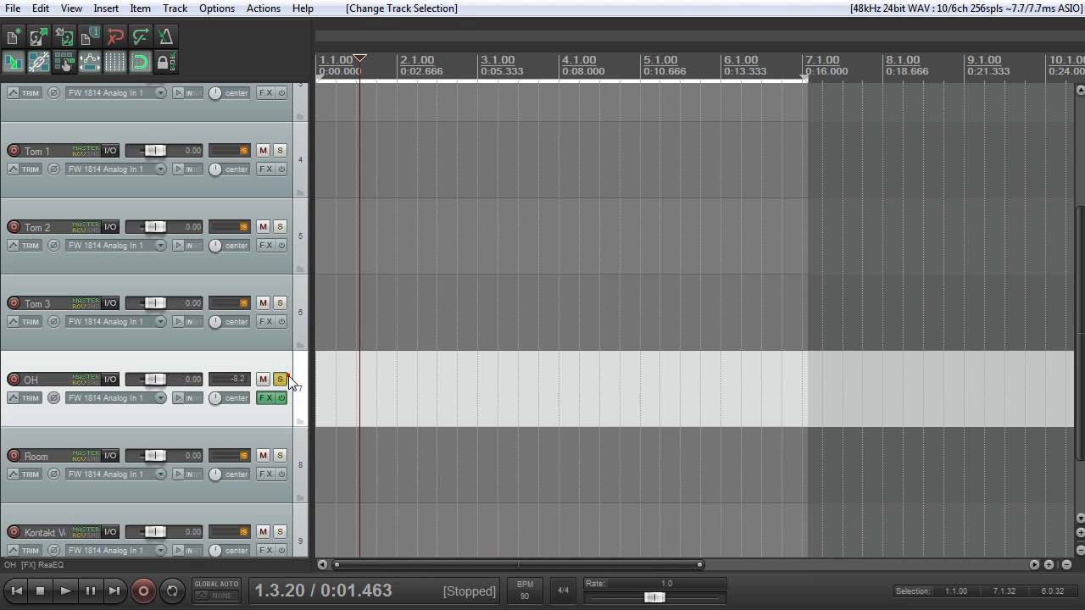
left_click(279, 378)
left_click(263, 455)
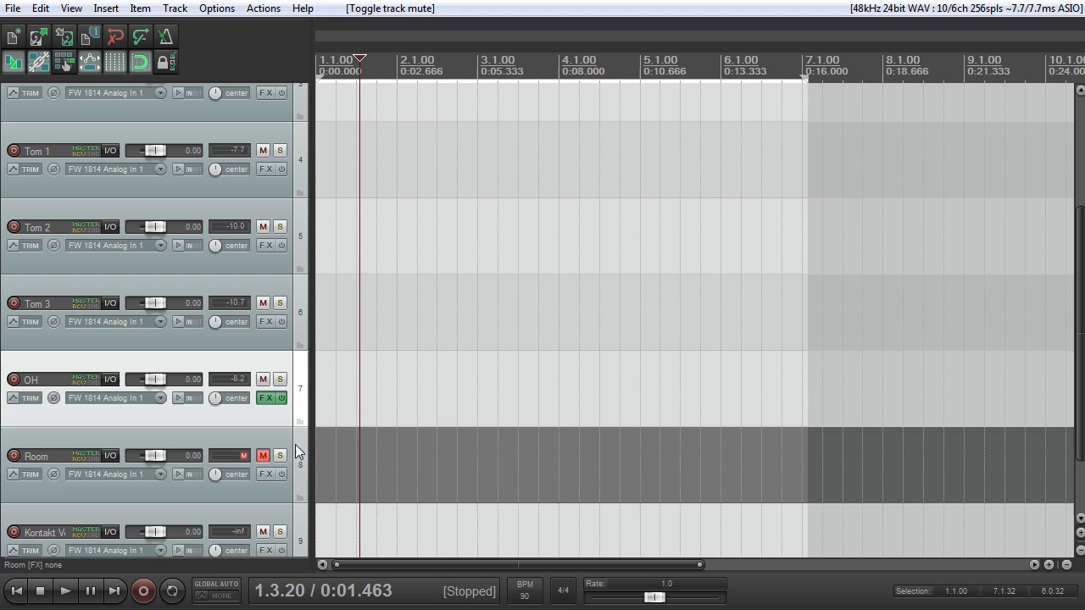
left_click(266, 436)
left_click(273, 416)
Step: Compare the full drum mix with the OH track's effects bypassed and active during playback, leaving them enabled
key("space")
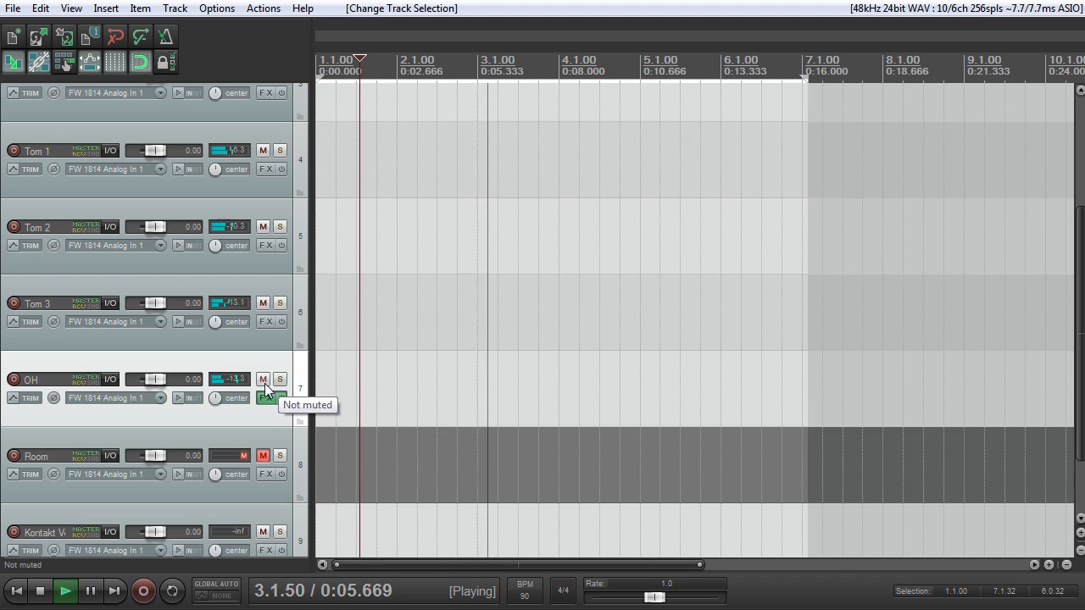
left_click(283, 399)
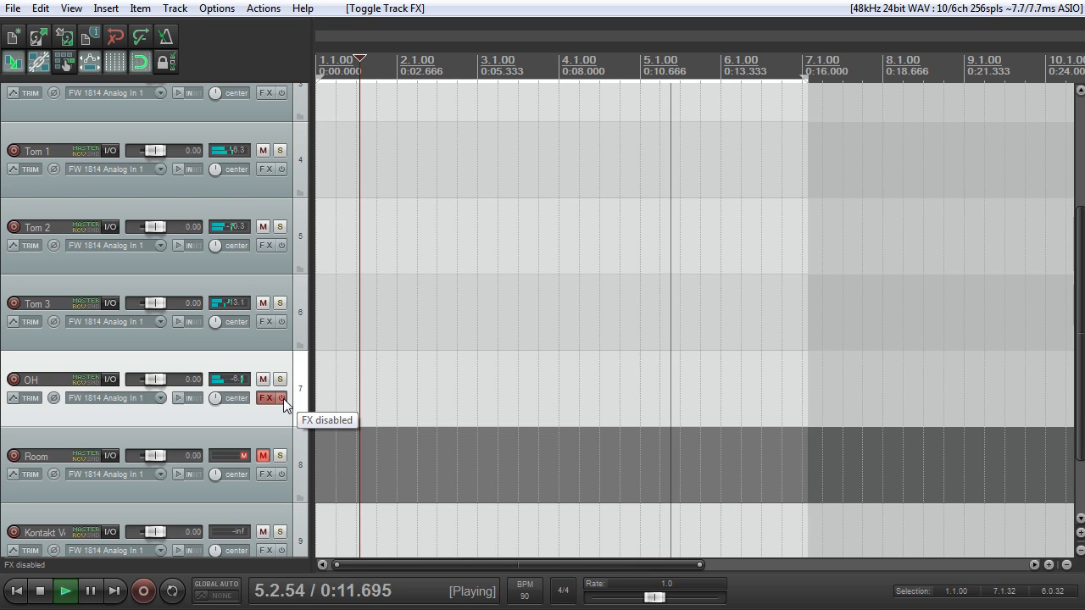
left_click(283, 398)
key("space")
key("space")
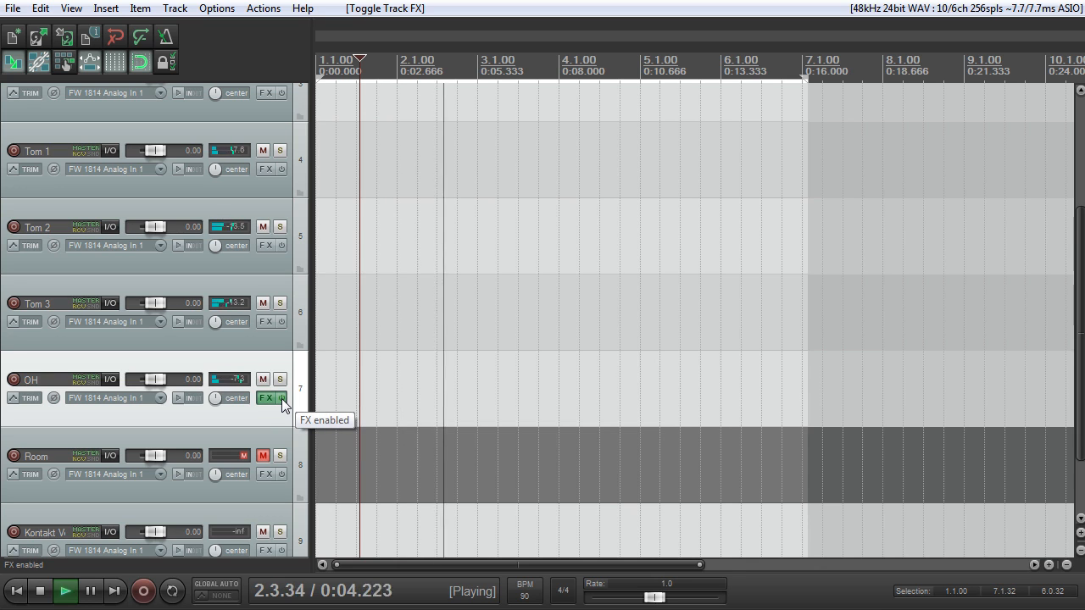
left_click(282, 398)
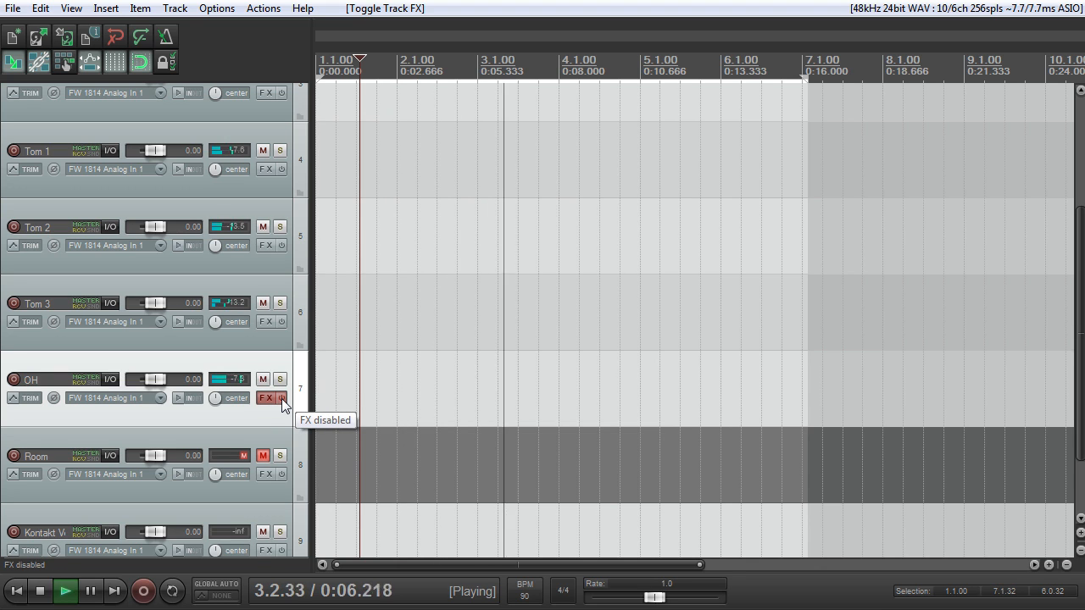
left_click(281, 398)
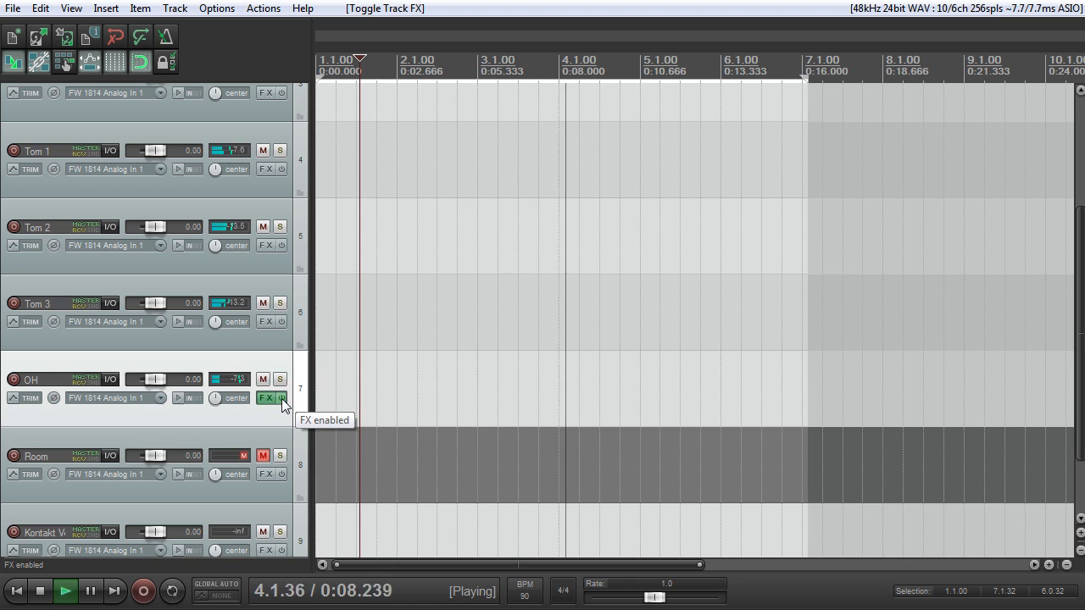
key("space")
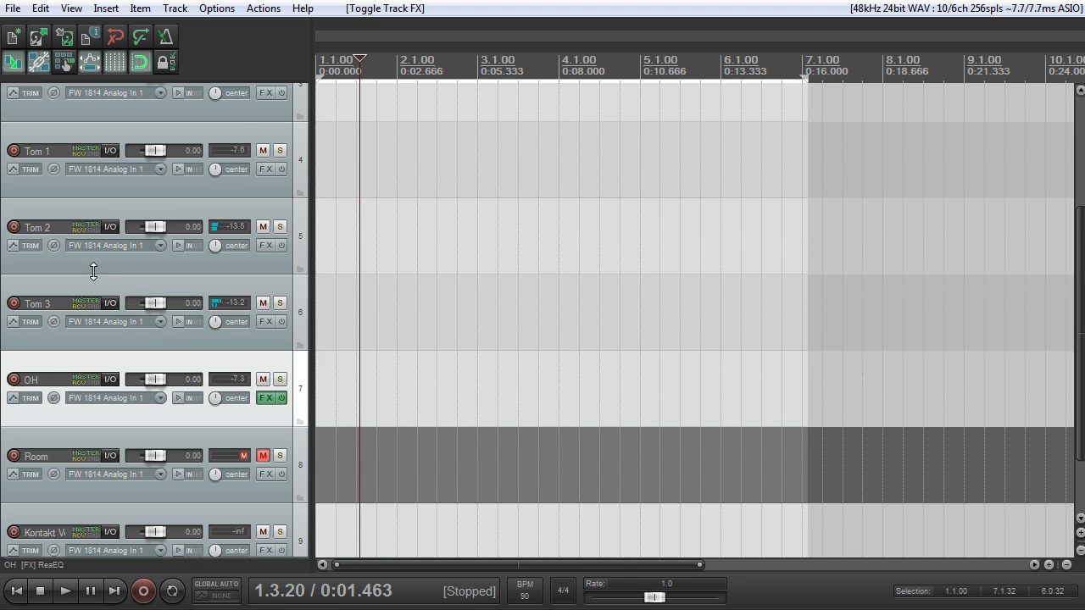
Step: Add the Cockos ReaComp and ReaEQ plug-ins to the Kick track, solo the track, and place ReaEQ ahead of ReaComp
scroll(92, 269, "up", 3)
left_click(268, 205)
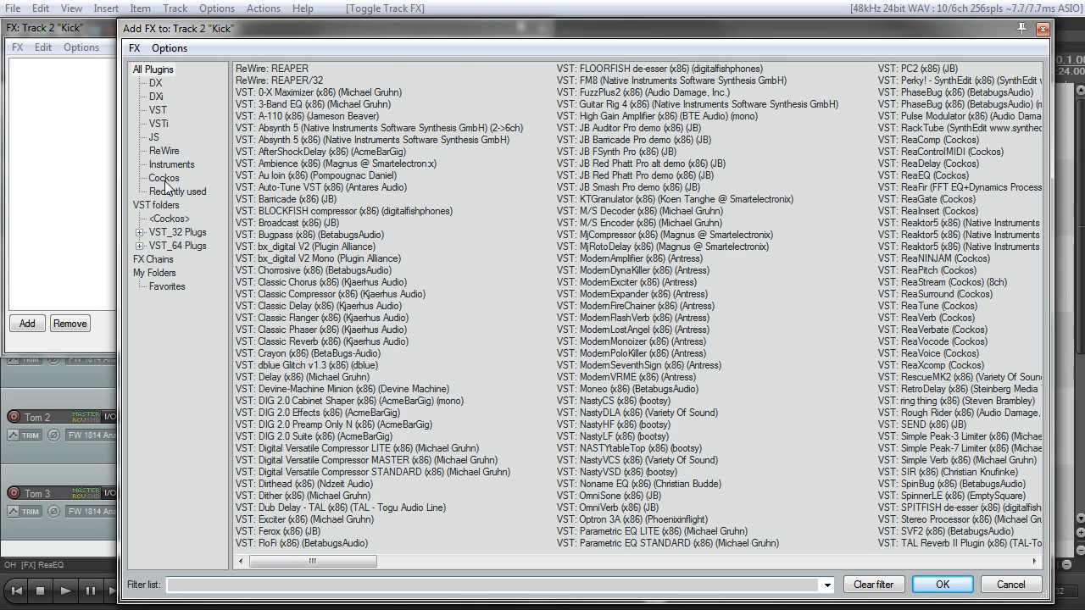
left_click(164, 178)
left_click(333, 70)
left_click(310, 103, "ctrl")
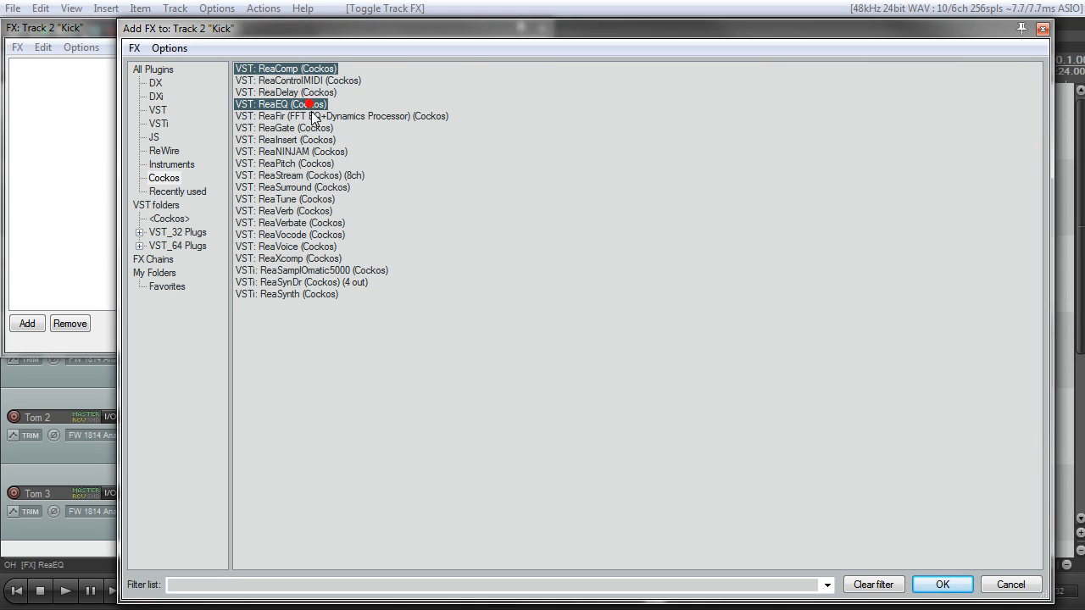
key("Return")
left_click_drag(326, 38, 695, 137)
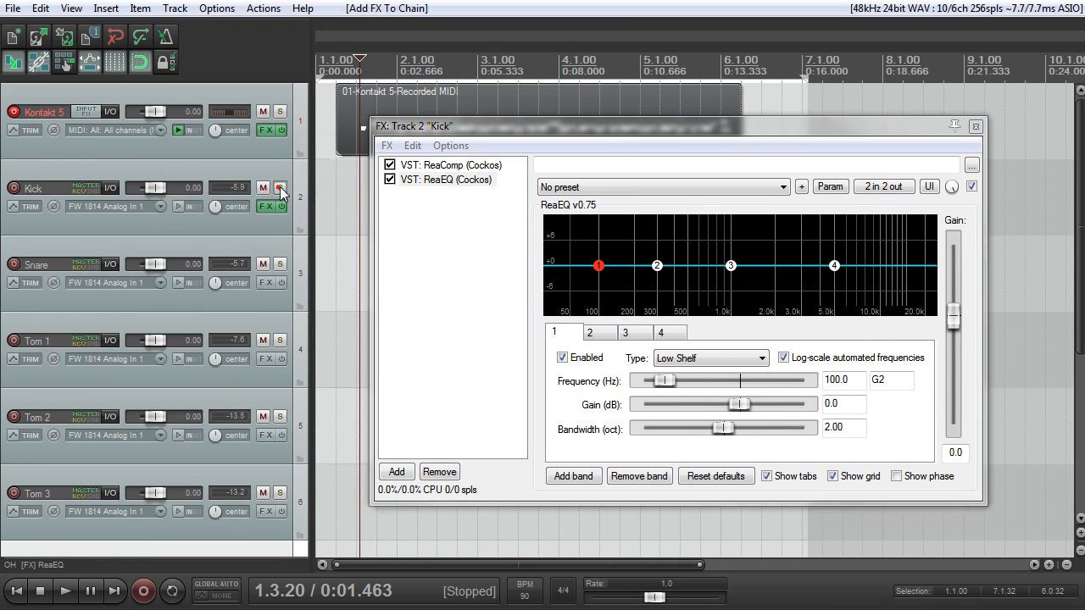
left_click(281, 188)
left_click_drag(449, 178, 449, 164)
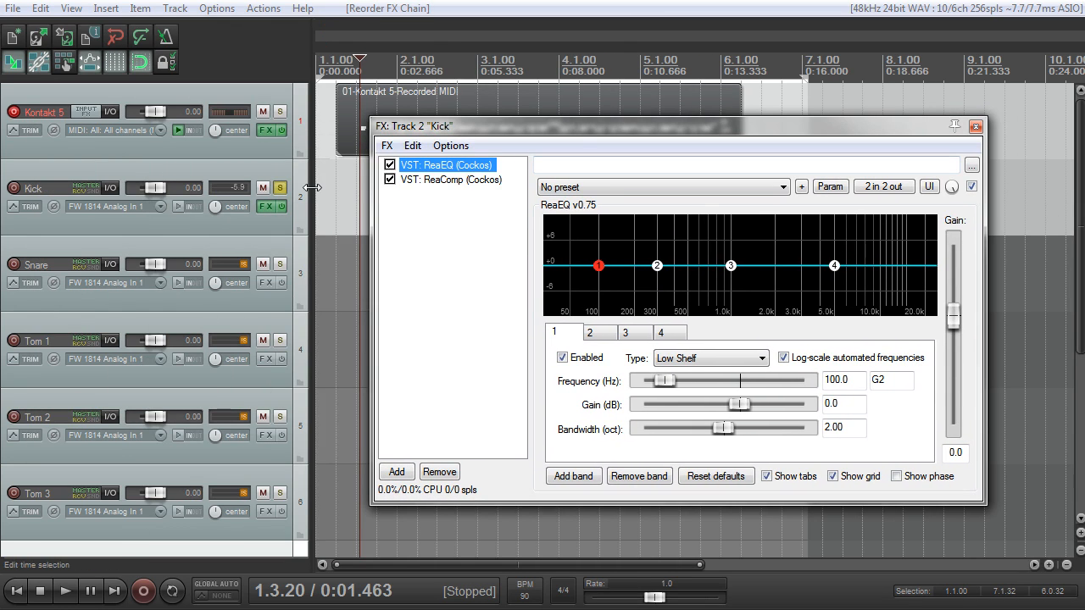
Step: Play the soloed Kick track and set the loop's time selection from 2.1.00 to 4.1.00
key("space")
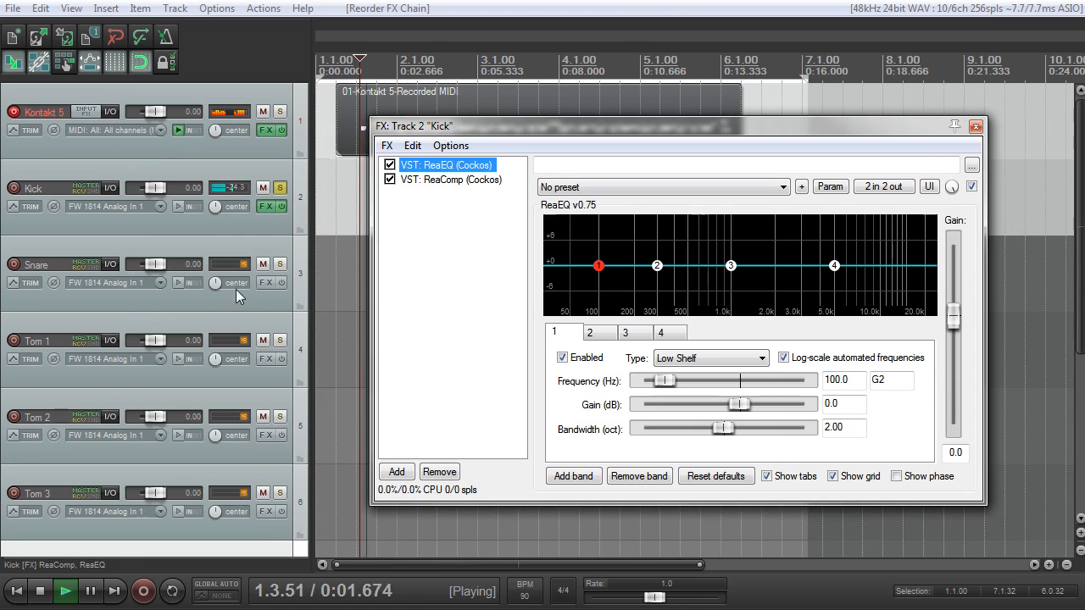
left_click_drag(494, 128, 470, 208)
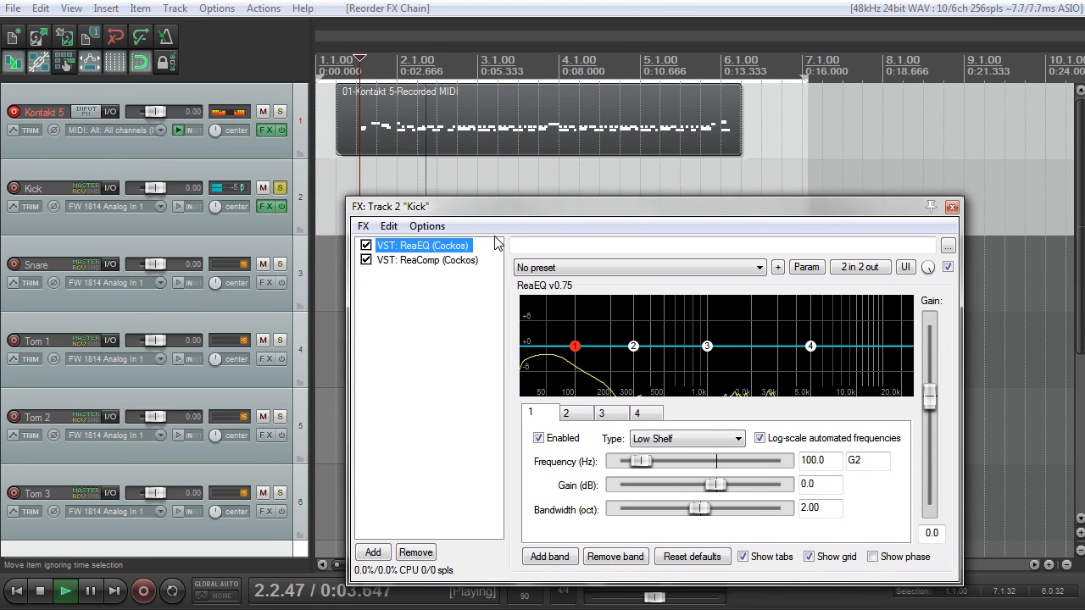
scroll(465, 154, "up", 3)
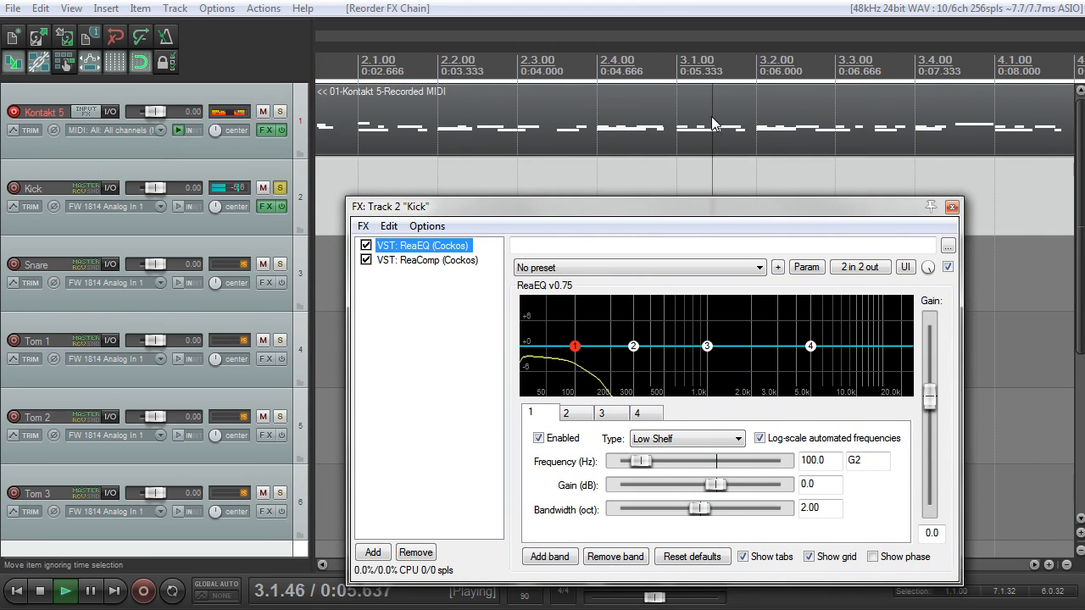
left_click_drag(520, 75, 603, 77)
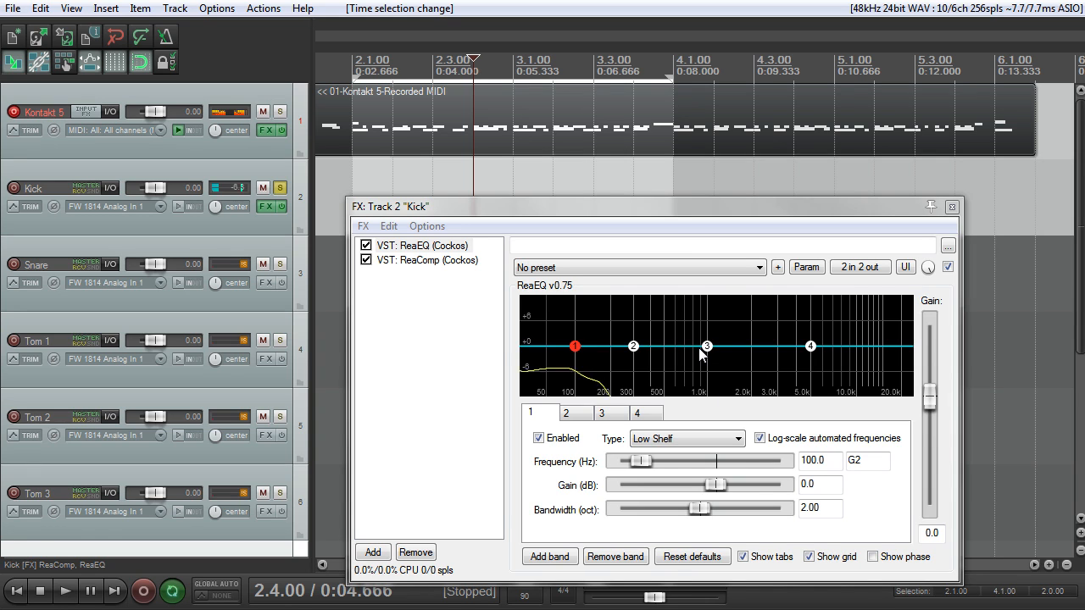
Step: Boost ReaEQ band 3 on the Kick track to 11.6 dB at 1113.2 Hz, narrow its bandwidth to 0.08 oct, and play the loop
left_click_drag(708, 353, 707, 302)
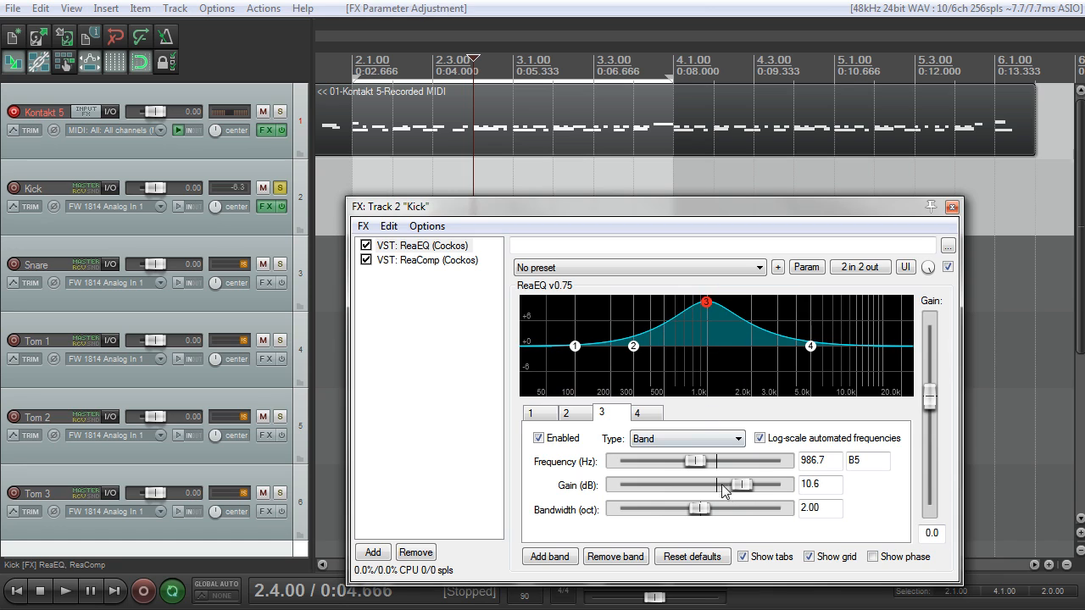
left_click_drag(707, 303, 713, 299)
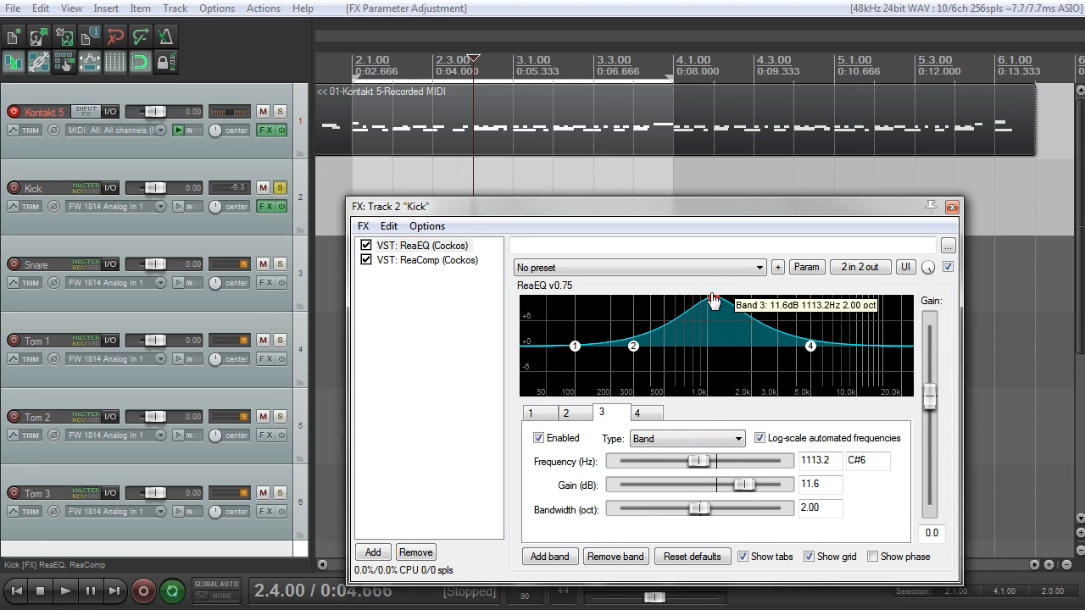
left_click_drag(696, 508, 621, 510)
key("space")
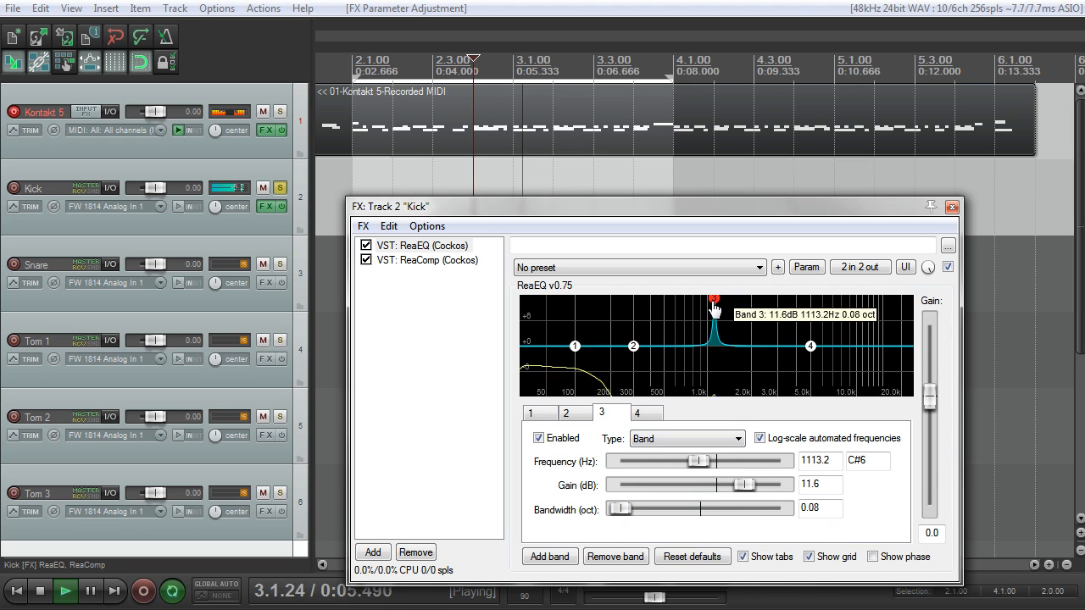
Step: Retune the band 3 boost to 1158.7 Hz and 13.6 dB with a 0.06 oct bandwidth during playback
left_click_drag(714, 300, 716, 300)
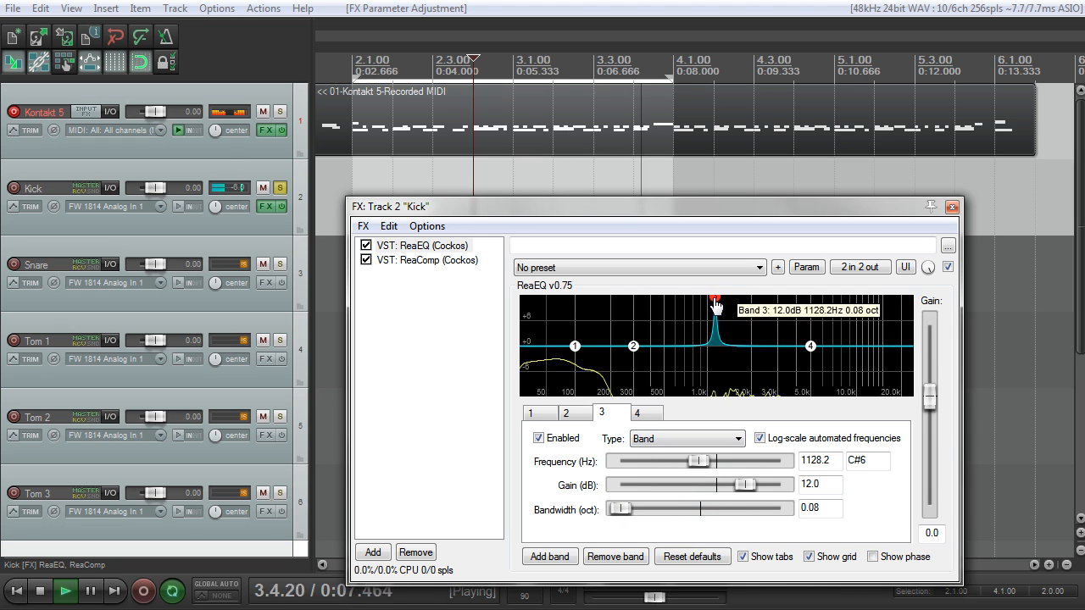
left_click_drag(622, 509, 631, 509)
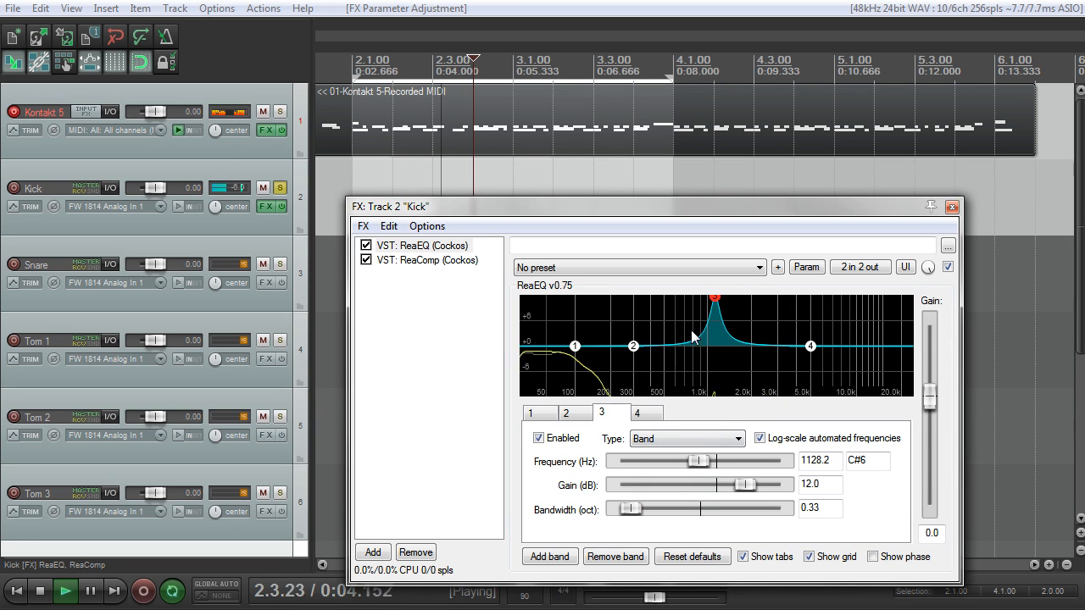
left_click_drag(716, 310, 716, 297)
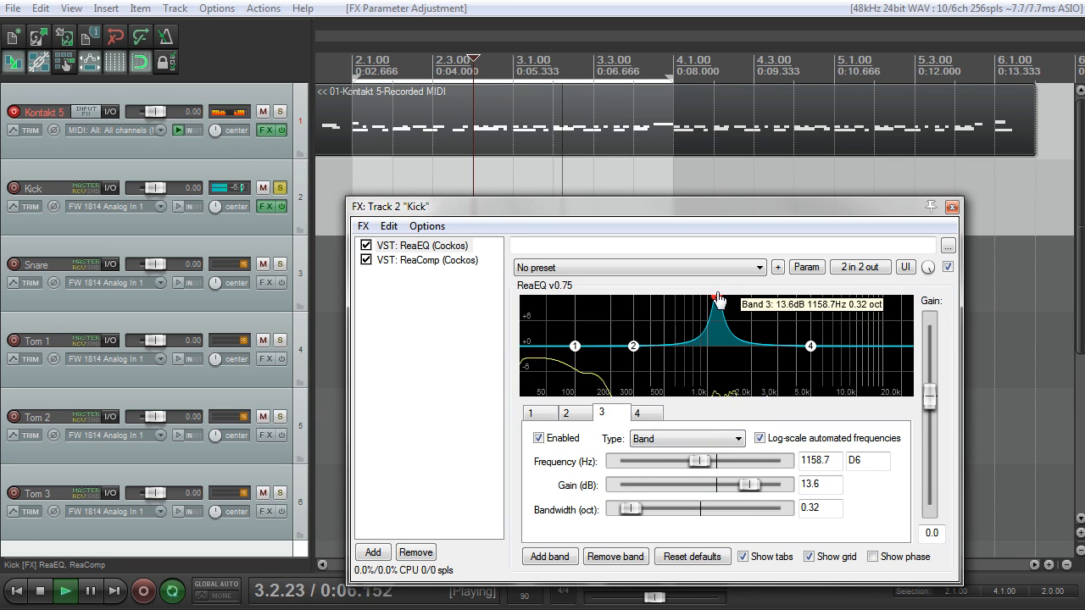
left_click_drag(630, 508, 622, 506)
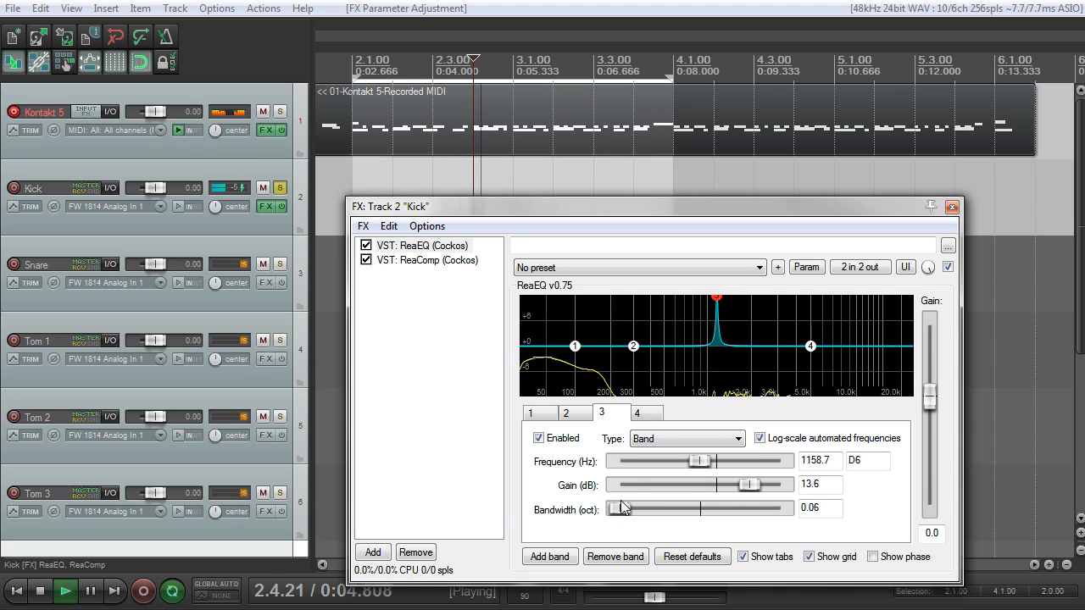
key("space")
Step: Turn band 3 into a cut of -9.8 dB with a 0.14 oct bandwidth and audition the Kick track
left_click_drag(769, 486, 691, 493)
left_click_drag(626, 511, 628, 511)
key("space")
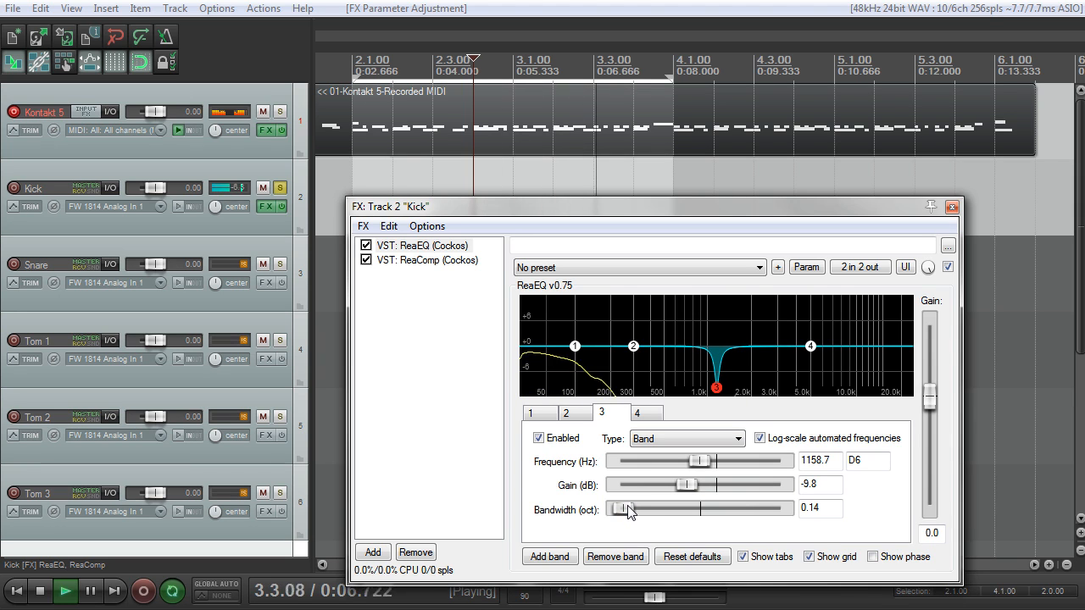
key("space")
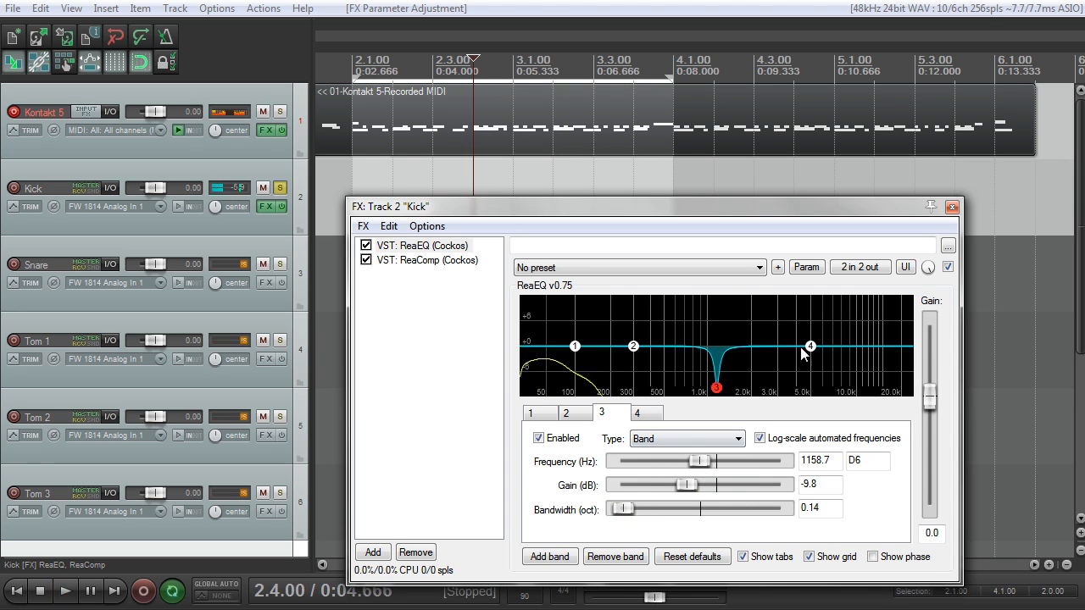
Step: Change ReaEQ band 4 on the Kick track to the Band type, boost its gain, and narrow its bandwidth
left_click(810, 345)
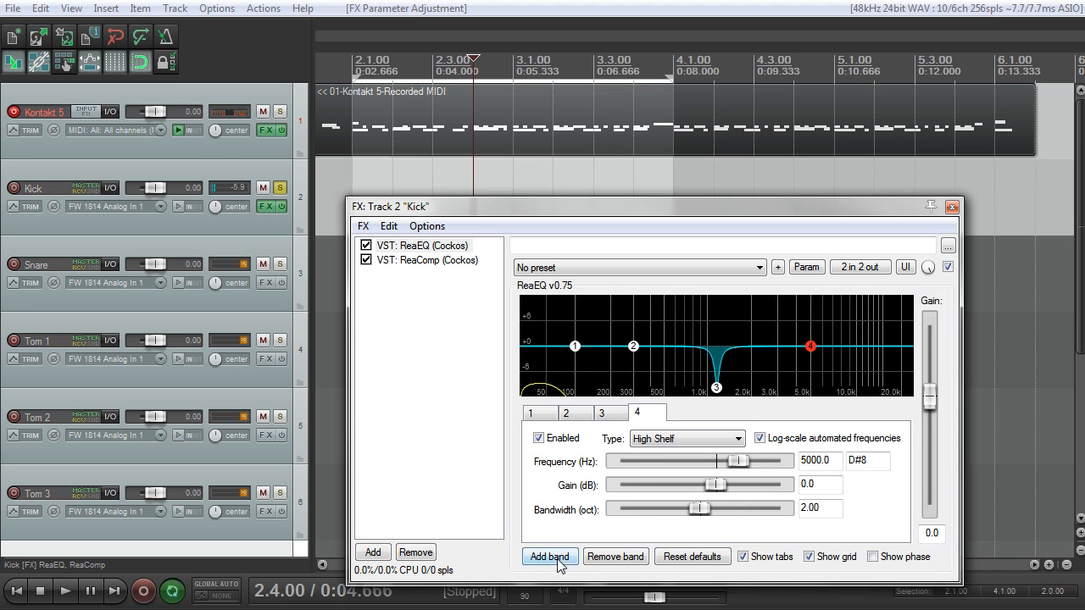
left_click(686, 438)
left_click(657, 472)
left_click_drag(811, 346, 766, 299)
left_click_drag(706, 511, 626, 517)
Step: Set band 4 to a cut of -8.3 dB at 951.6 Hz with a 0.20 oct bandwidth and audition the loop
left_click_drag(766, 299, 708, 382)
key("space")
key("space")
left_click_drag(619, 509, 626, 511)
left_click_drag(707, 383, 702, 385)
key("space")
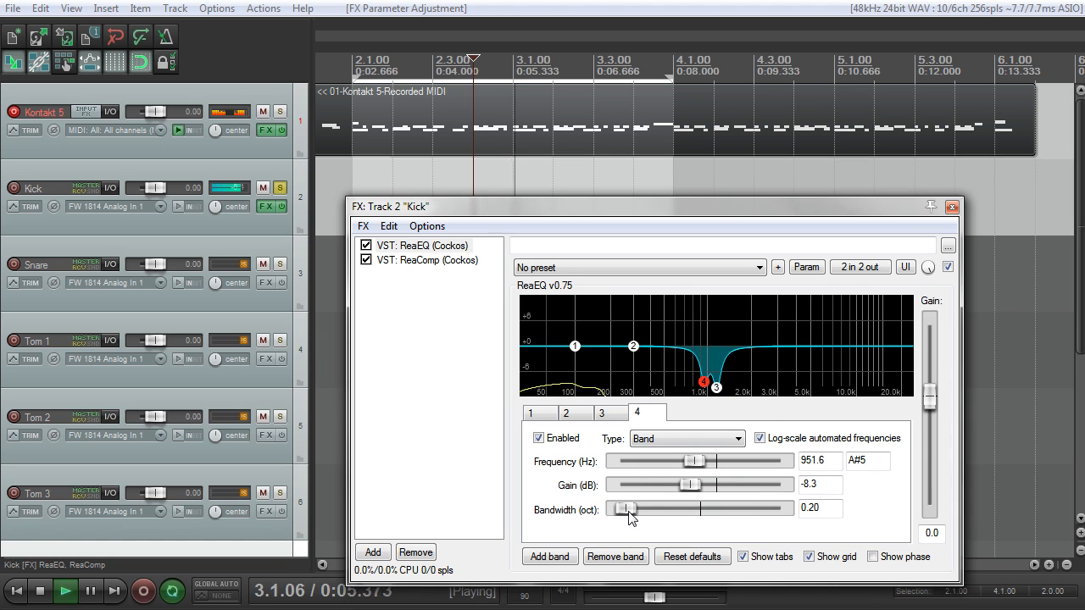
Step: Compare a 10.6 dB boost with a cut on band 3 during playback, setting it to -10.4 dB with a 0.22 oct bandwidth
left_click_drag(714, 387, 719, 382)
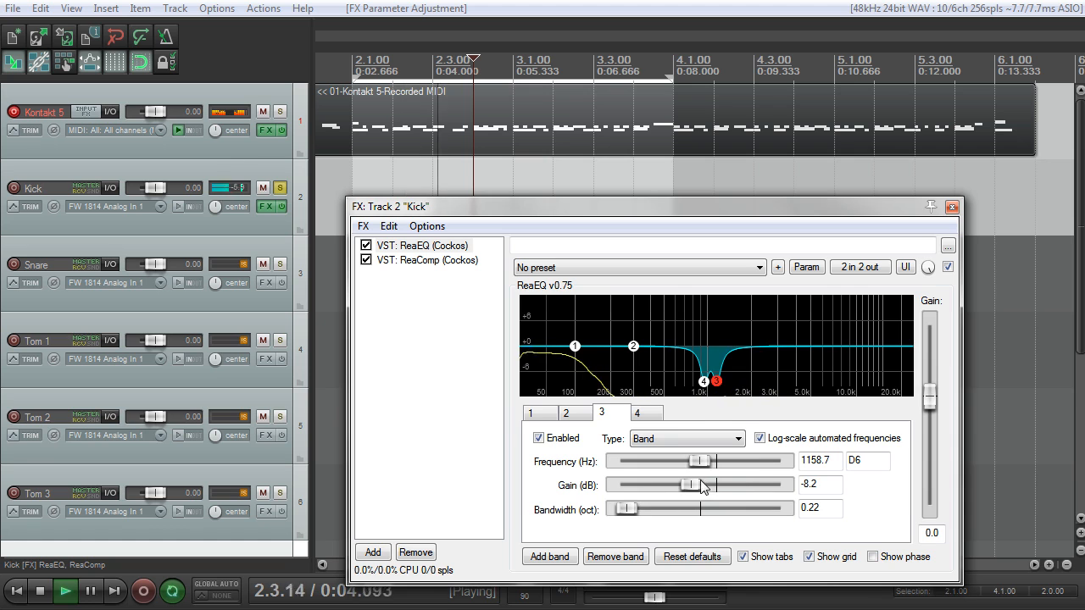
left_click_drag(700, 483, 750, 476)
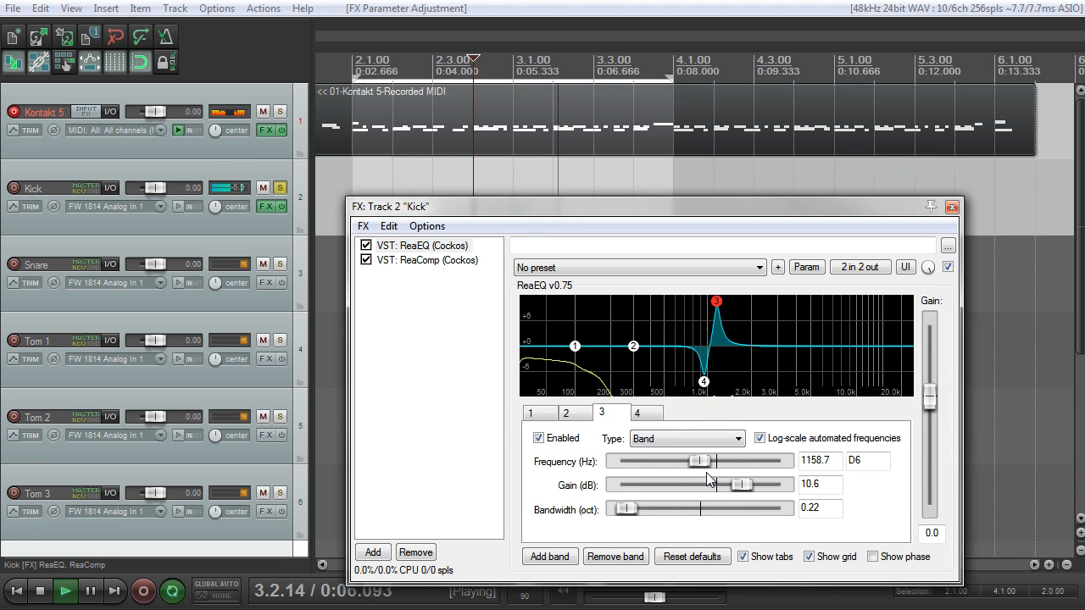
left_click_drag(716, 302, 717, 303)
left_click_drag(742, 483, 685, 494)
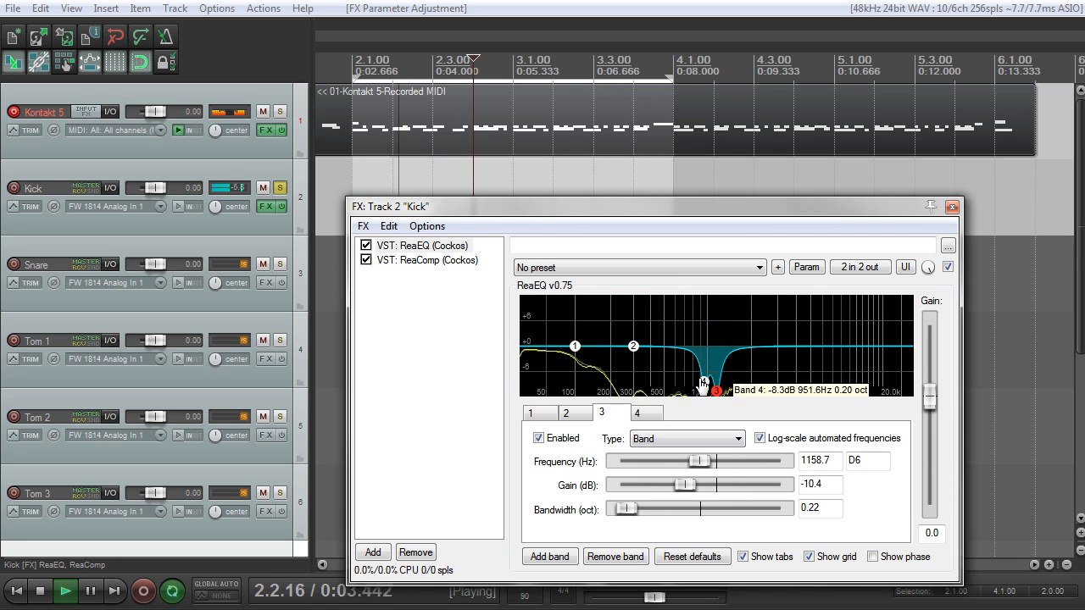
Step: Make ReaEQ band 2 on the Kick track a 12.7 dB boost with 0.04 oct bandwidth and sweep it to 104.9 Hz
left_click(366, 246)
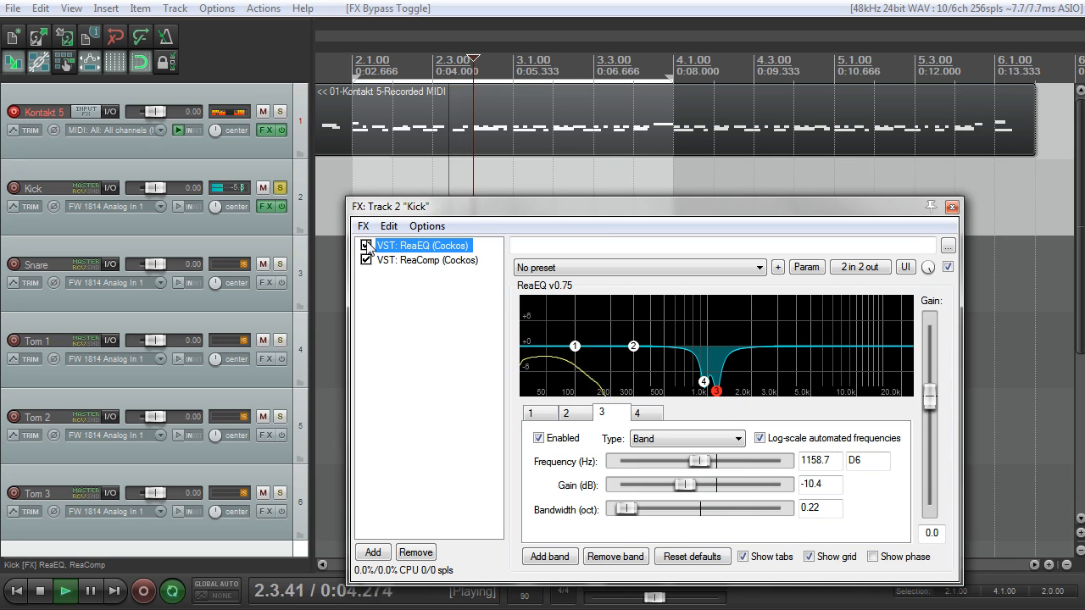
key("space")
left_click_drag(633, 346, 623, 310)
key("space")
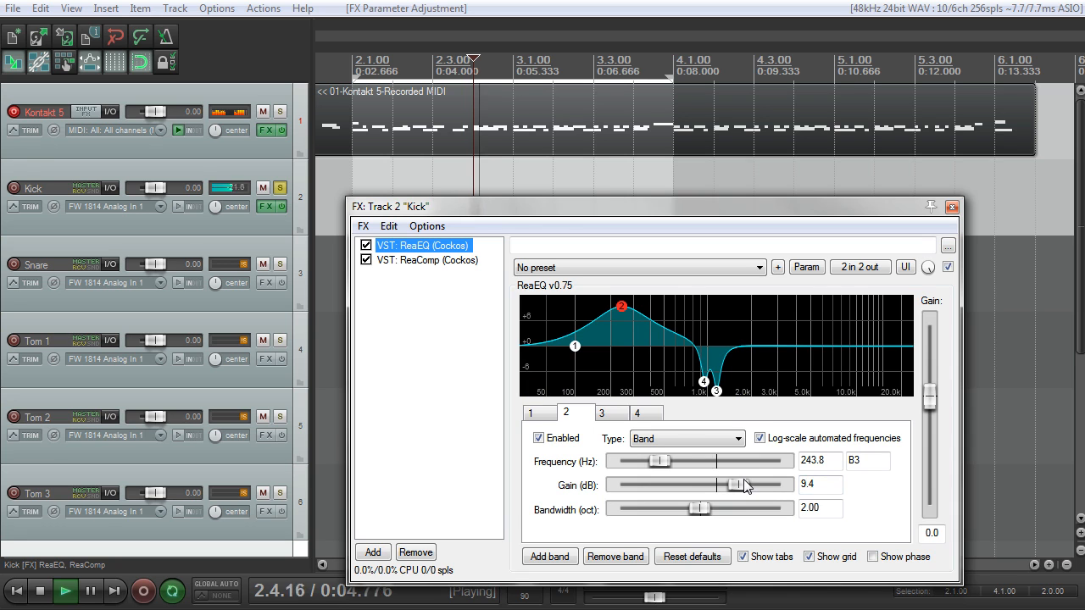
left_click_drag(738, 484, 617, 509)
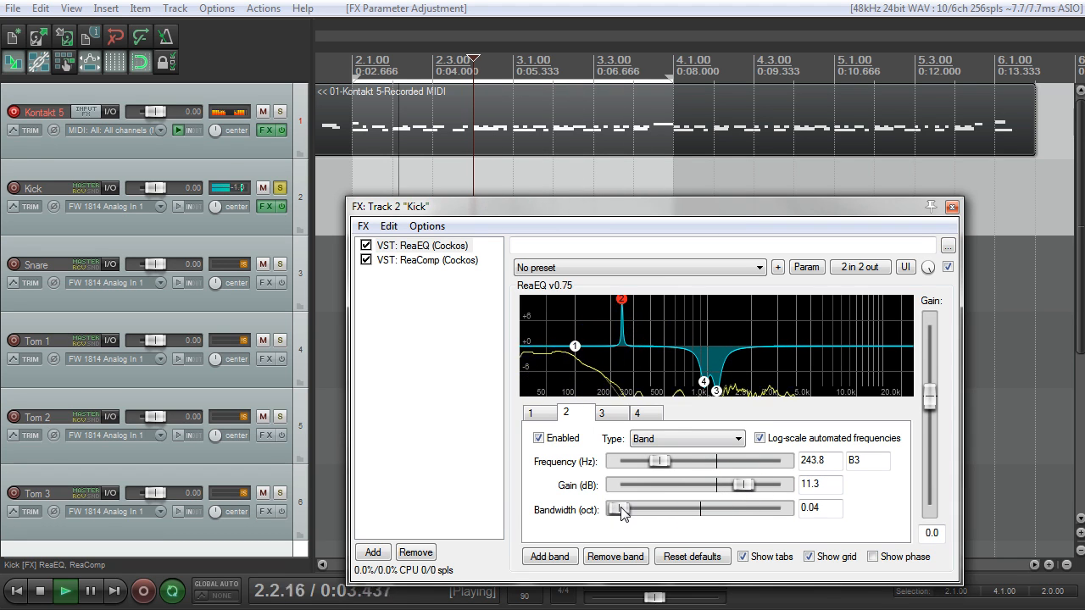
left_click_drag(628, 305, 583, 296)
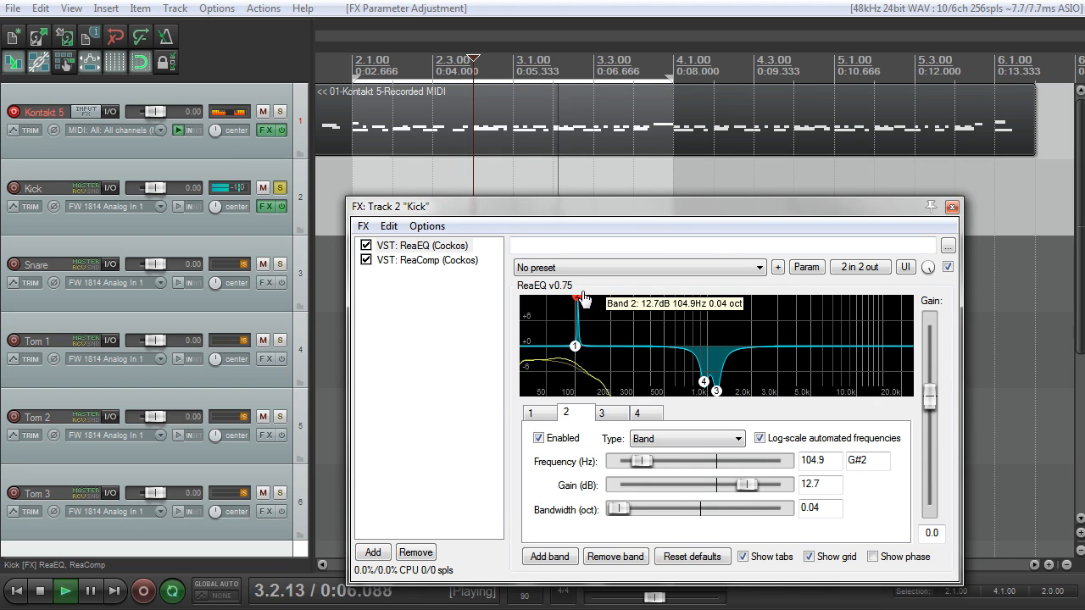
Step: Turn band 2 into a cut of -4.2 dB at 101.2 Hz with a 0.20 oct bandwidth while auditioning the loop
left_click_drag(746, 485, 698, 493)
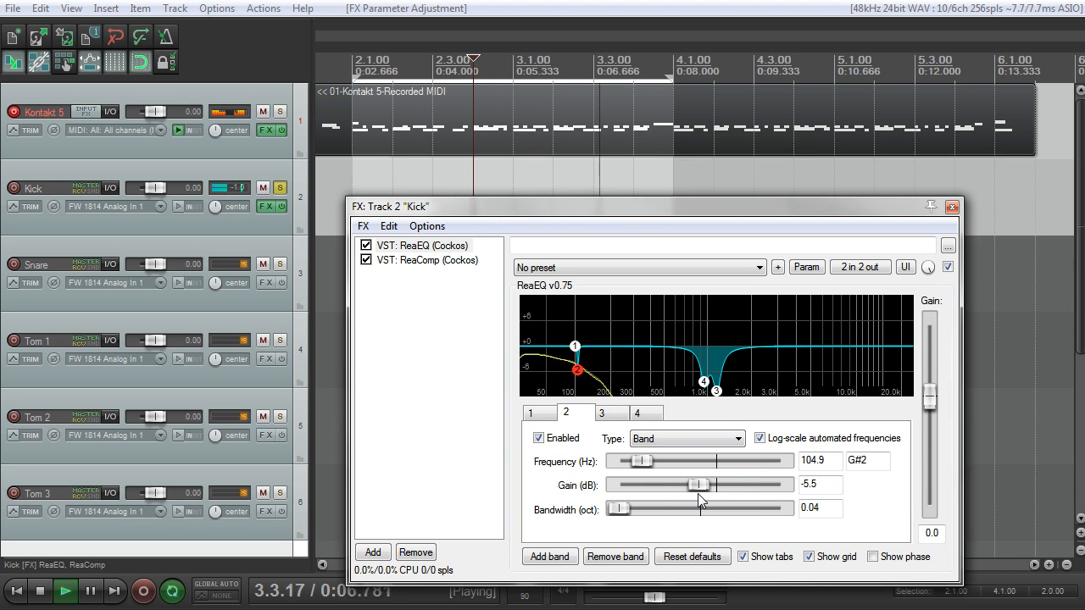
left_click_drag(577, 369, 577, 304)
left_click_drag(617, 508, 631, 509)
left_click_drag(745, 484, 710, 489)
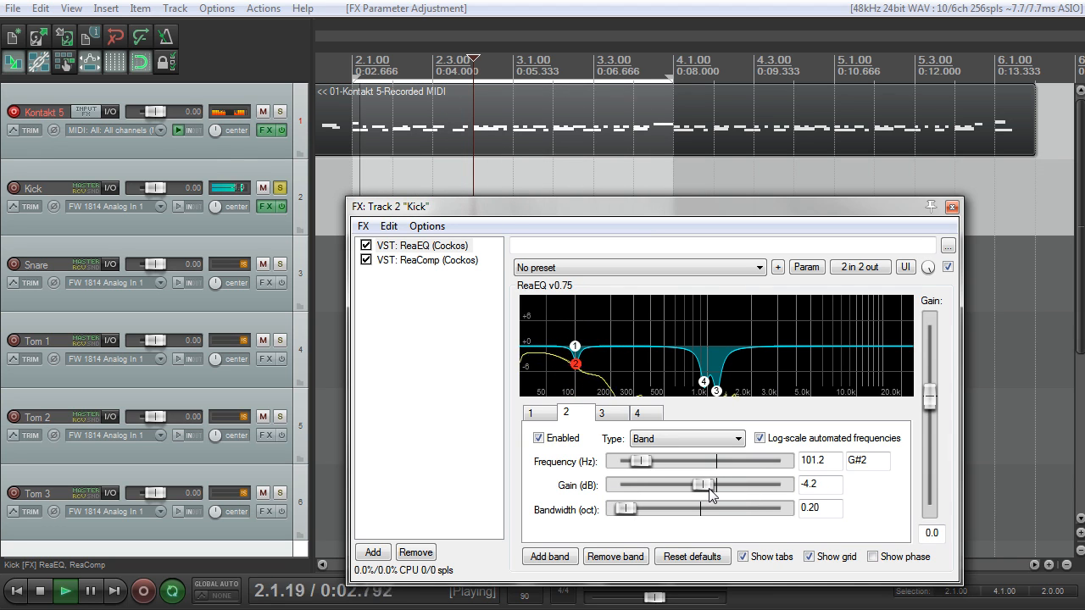
key("space")
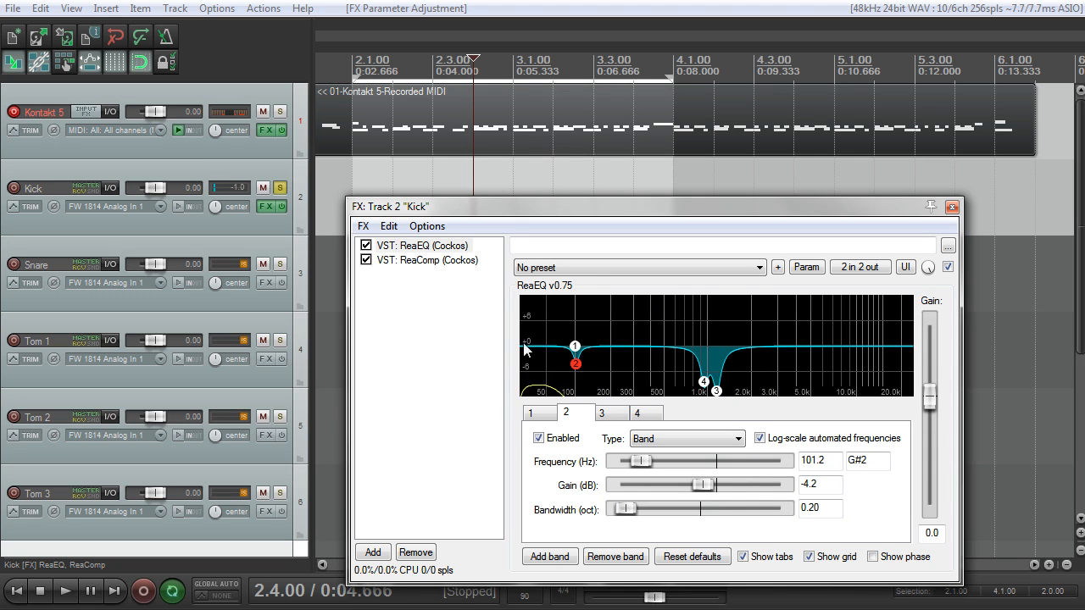
Step: Set the Kick's ReaComp to a -29.8 dB threshold, 11.4:1 ratio, 8 ms release and 33.3 ms attack during playback
left_click(423, 260)
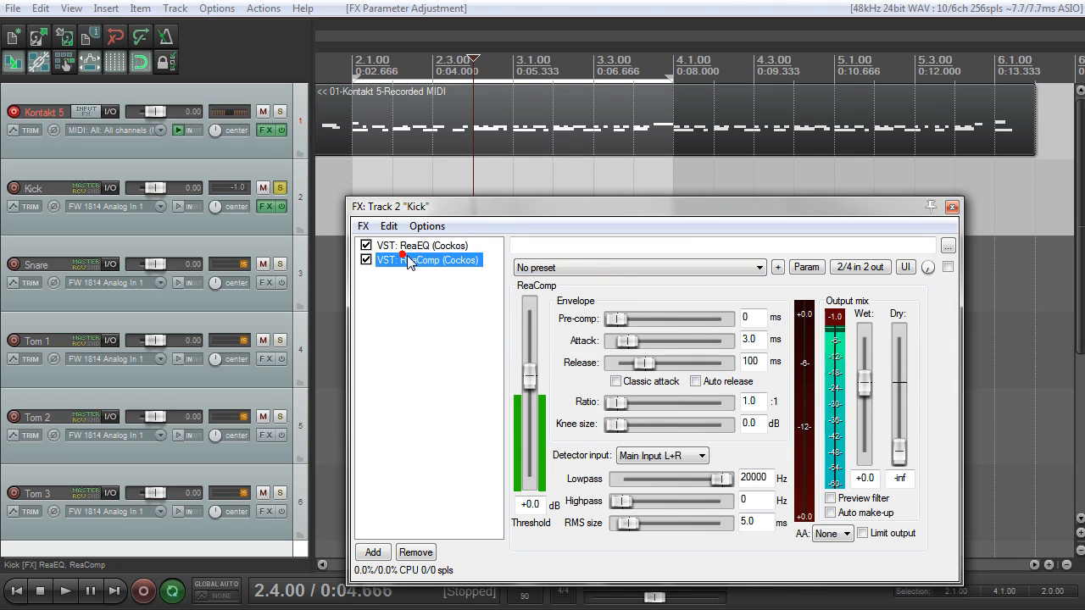
key("space")
left_click_drag(528, 314, 545, 449)
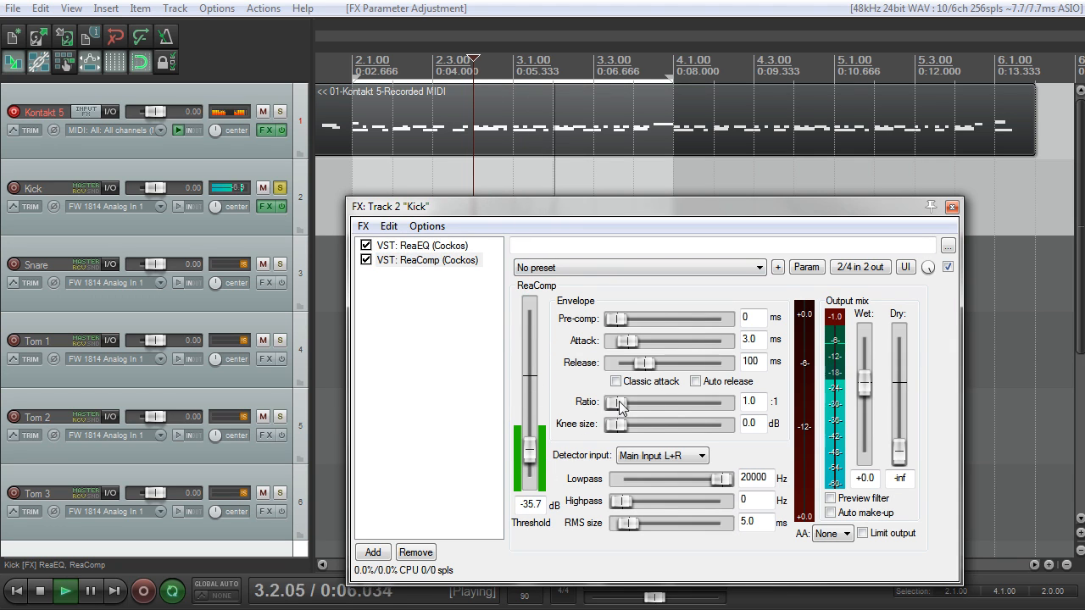
left_click_drag(616, 402, 655, 402)
left_click_drag(529, 447, 539, 452)
left_click_drag(644, 362, 627, 362)
left_click_drag(628, 340, 647, 348)
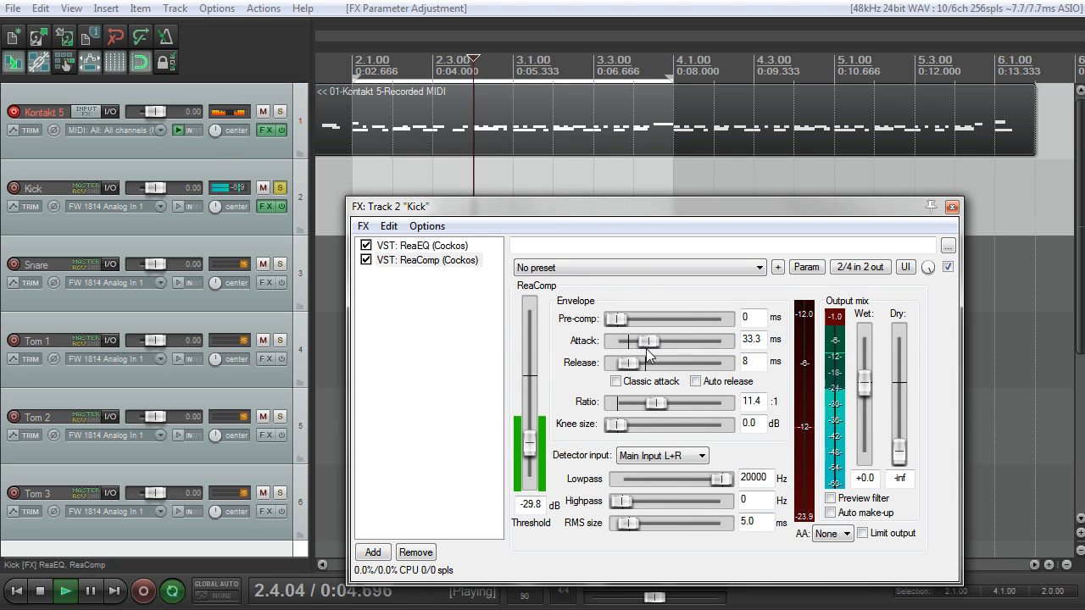
Step: Try heavier ReaComp compression with a -39.6 dB threshold, 17.9:1 ratio and 139 ms release
key("space")
left_click_drag(529, 443, 536, 449)
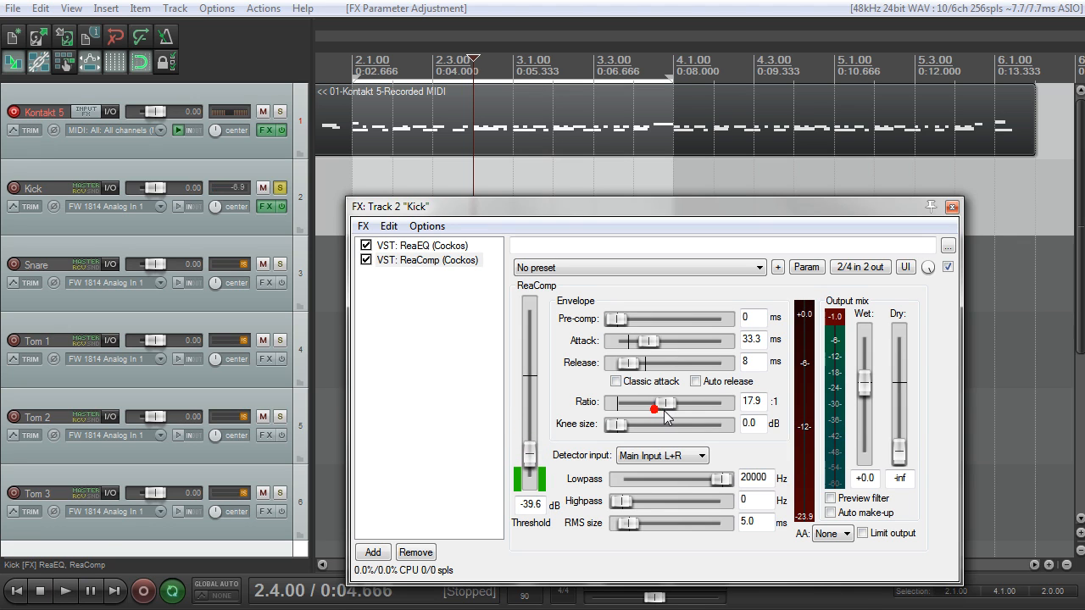
key("space")
left_click_drag(627, 363, 651, 375)
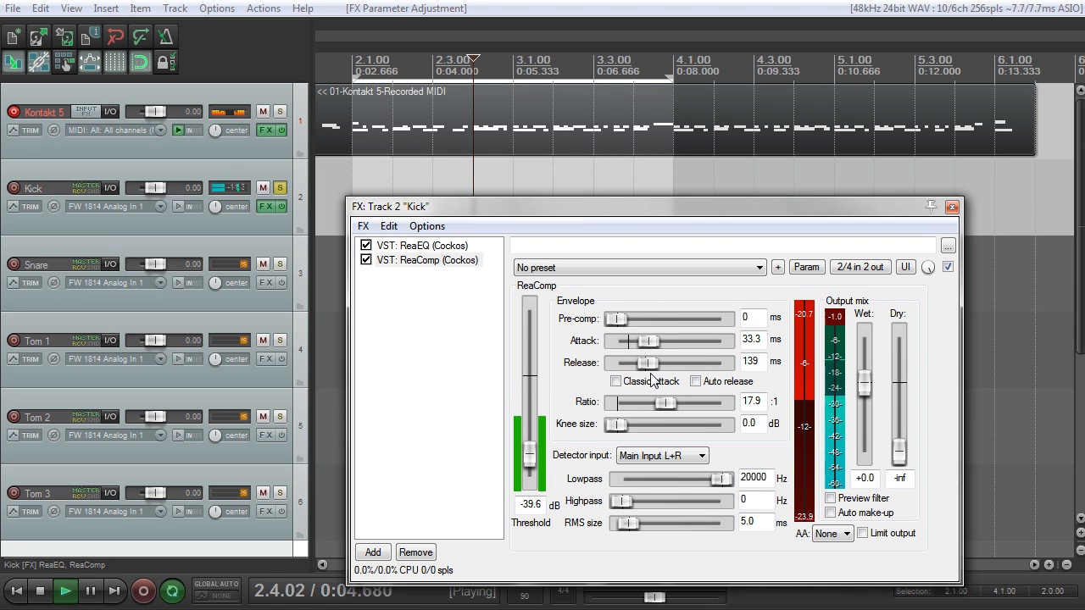
Step: Compare ReaComp attack times of 9.7 ms, 0.0 ms and 2.7 ms while auditioning the Kick track
key("space")
left_click_drag(648, 341, 637, 340)
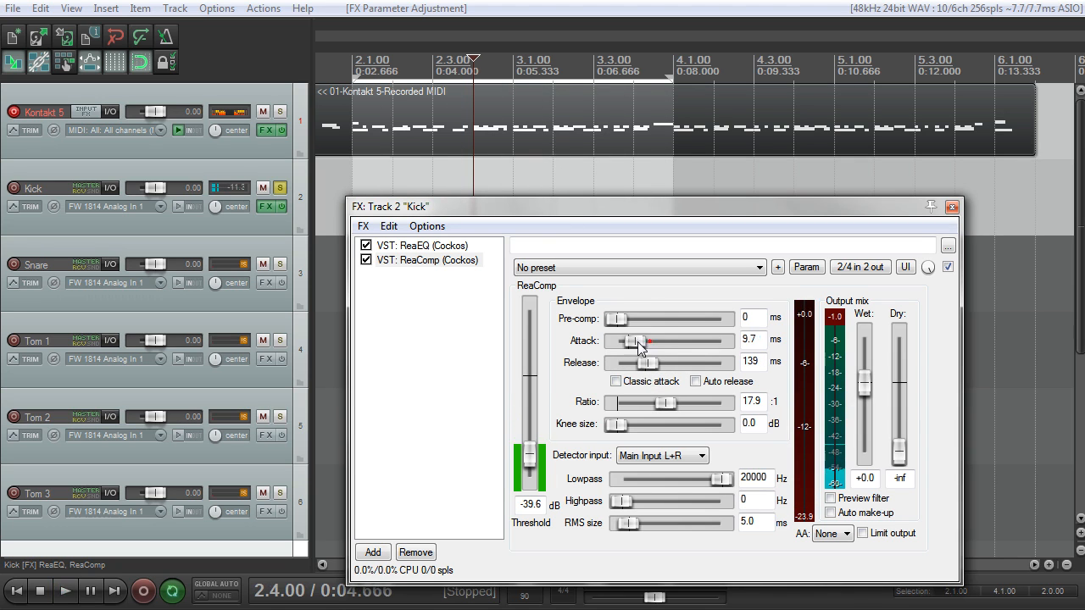
key("space")
key("space")
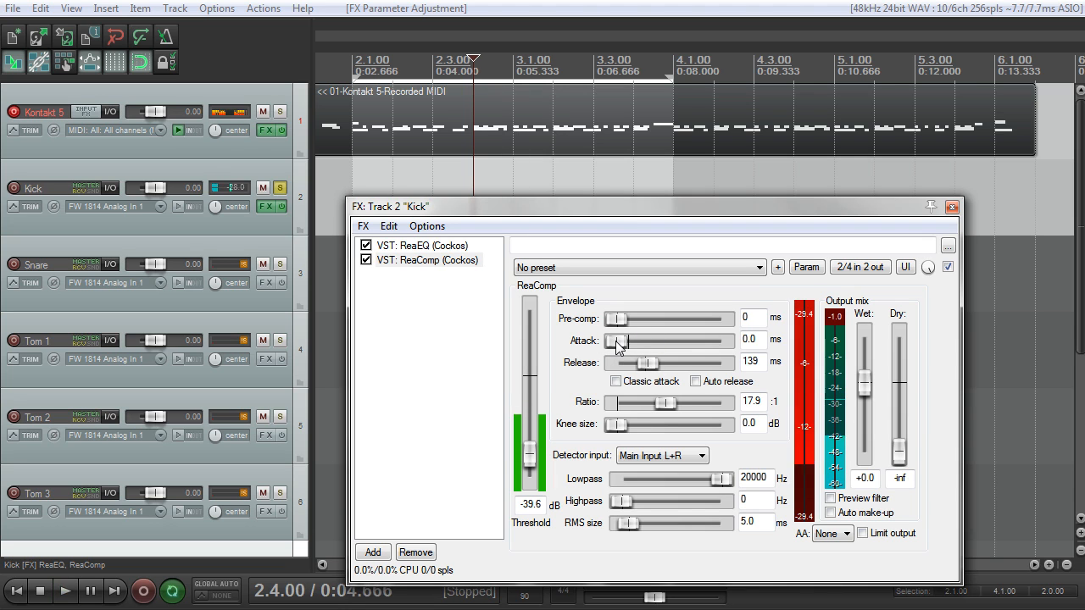
key("space")
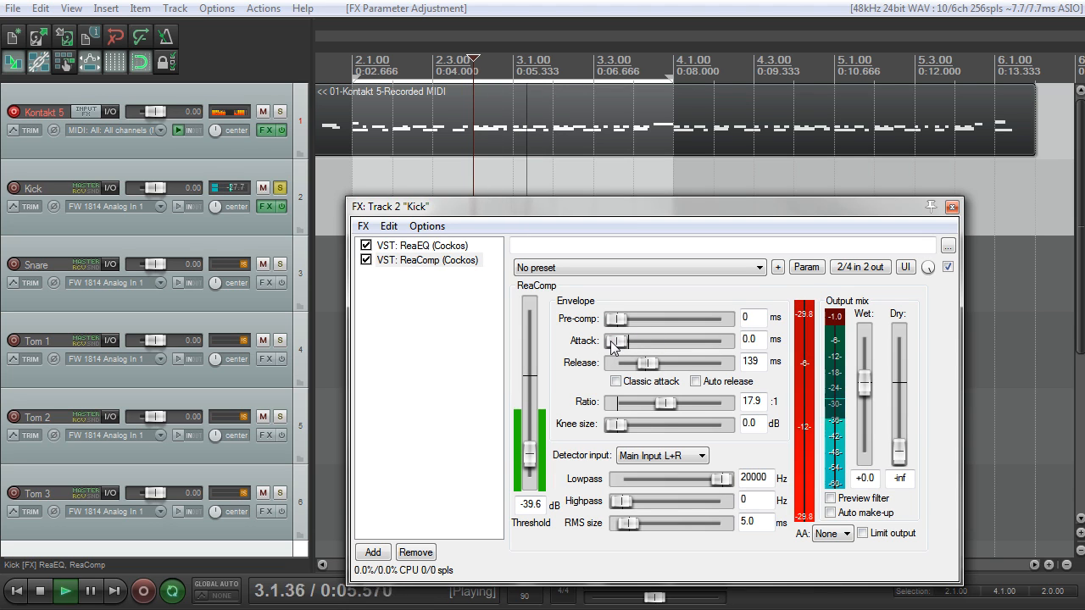
left_click_drag(614, 342, 625, 350)
key("space")
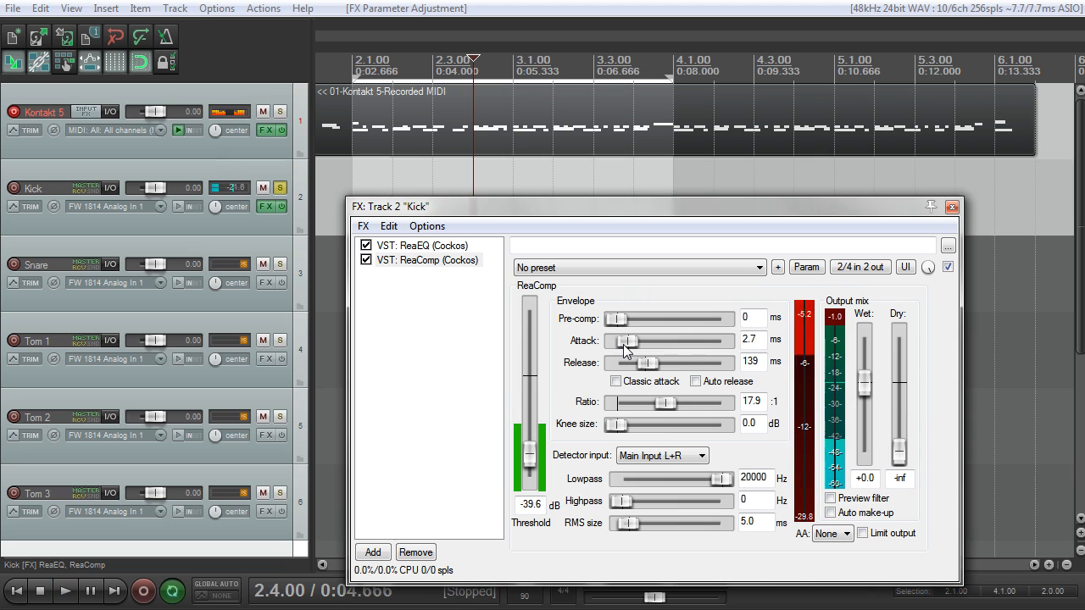
Step: Set ReaComp's attack to 30.4 ms and threshold to -20.5 dB, and try a 3.5:1 ratio before settling on 4:1
key("space")
mouse_move(628, 341)
left_mouse_down()
mouse_move(652, 362)
mouse_move(678, 356)
mouse_move(649, 361)
left_mouse_up()
key("space")
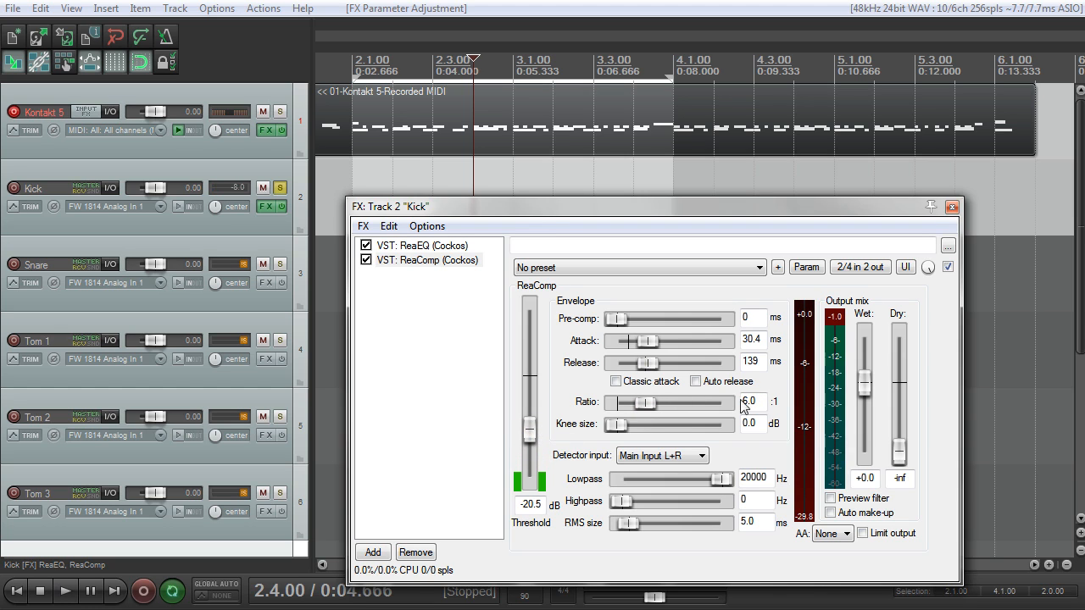
type("3.5")
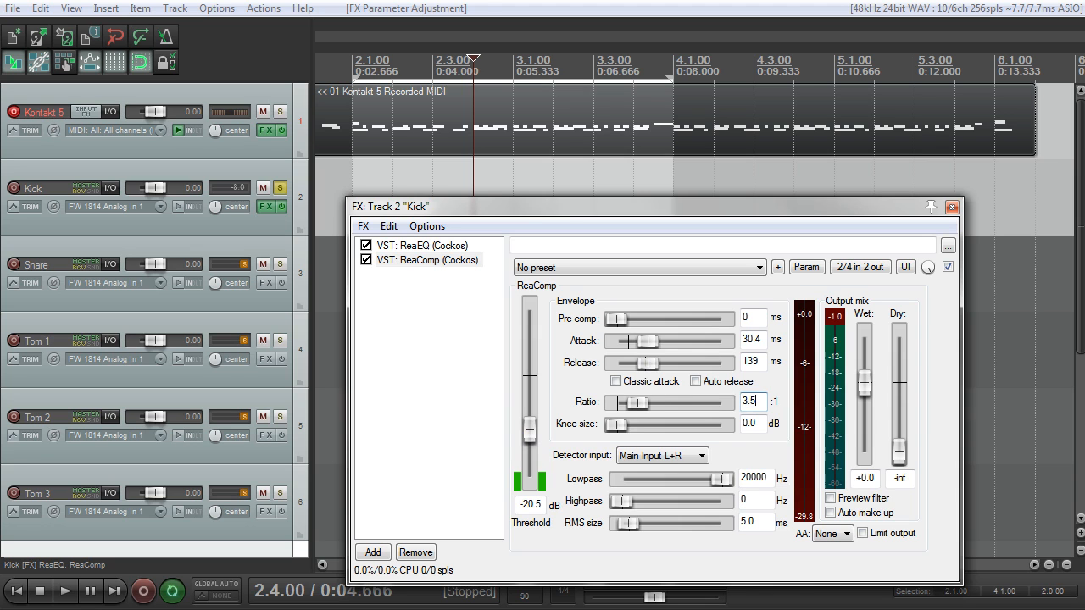
key("space")
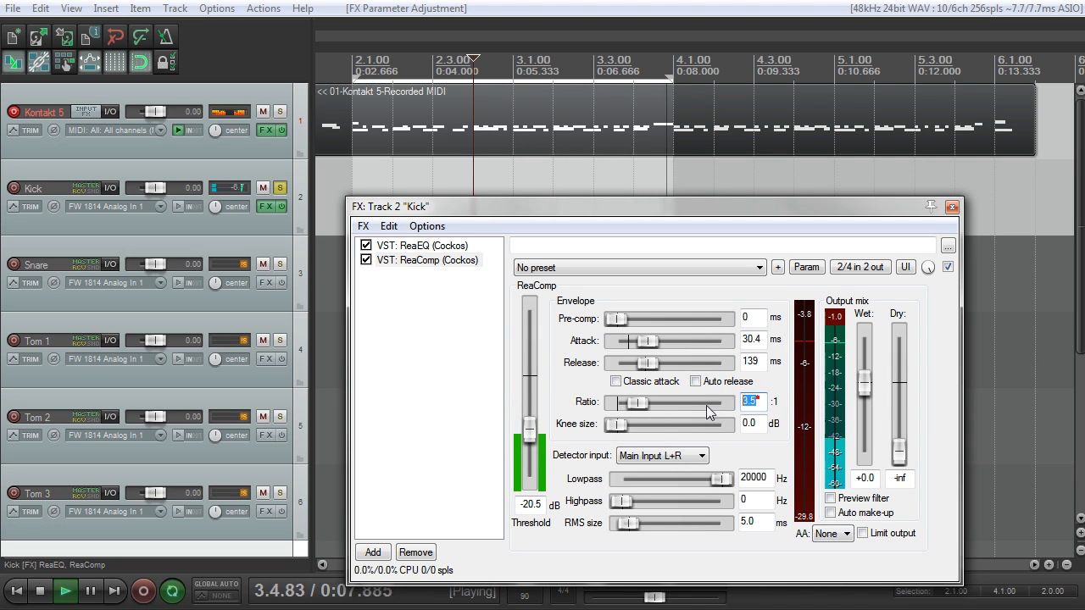
type("4")
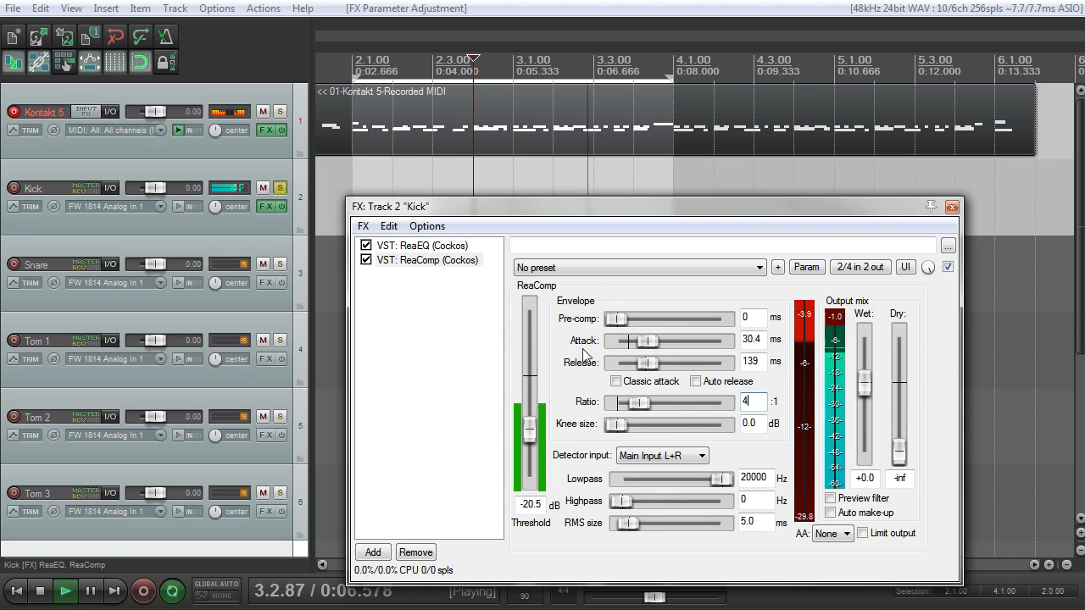
Step: Set ReaComp's release to 400 ms and play the Kick track from the loop start at 2.1.00
key("space")
left_click_drag(649, 370, 665, 364)
key("space")
key("space")
left_click(353, 78)
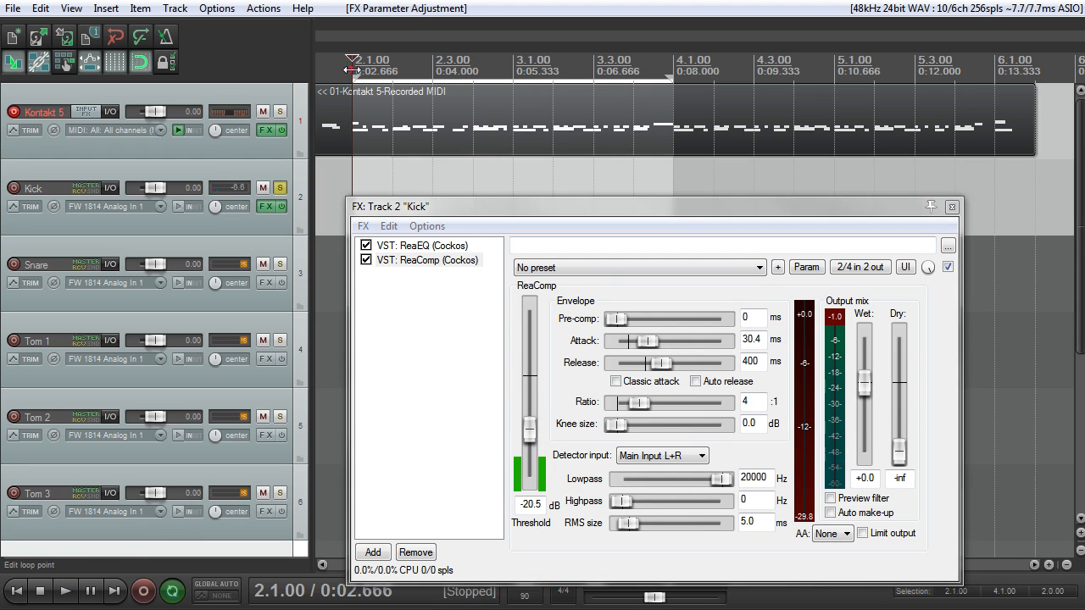
key("space")
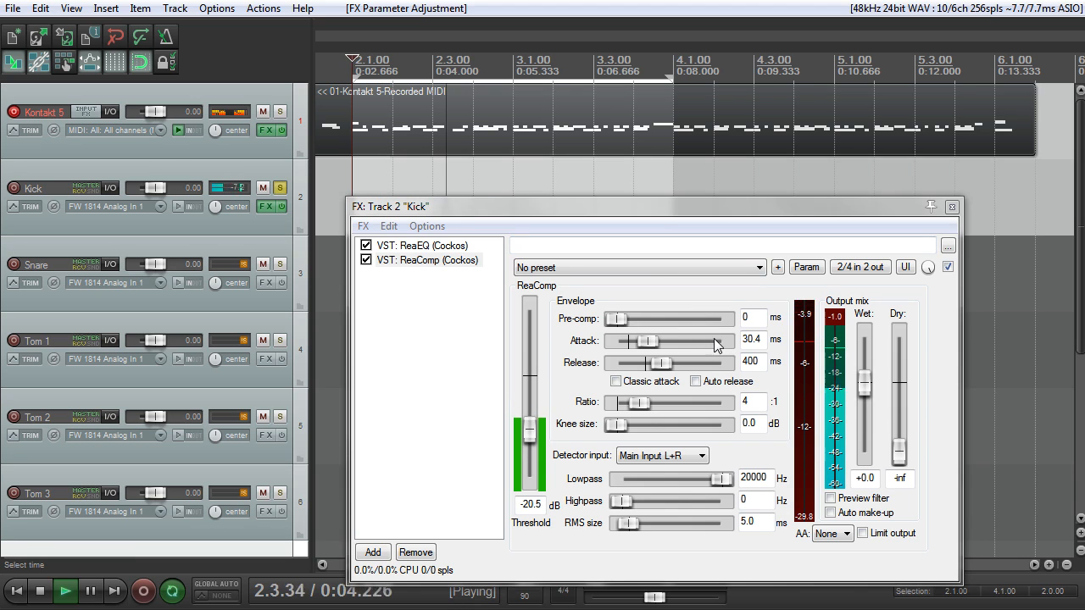
Step: Compare ReaComp release times of 264, 162 and 400 ms during playback, settle on 357 ms, and stop playback
left_click_drag(661, 364, 658, 368)
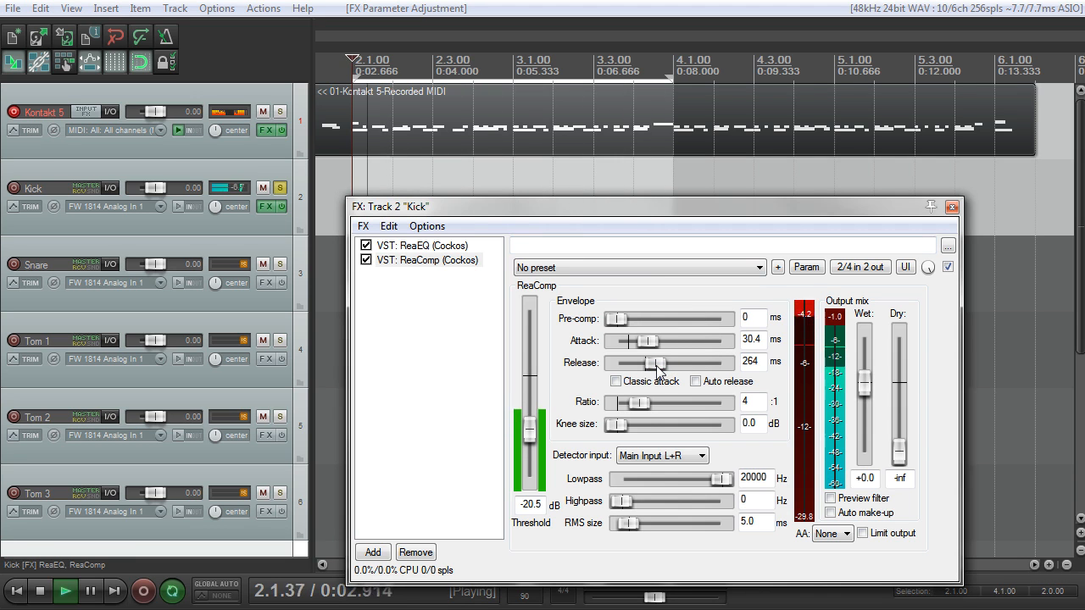
left_click_drag(658, 366, 651, 368)
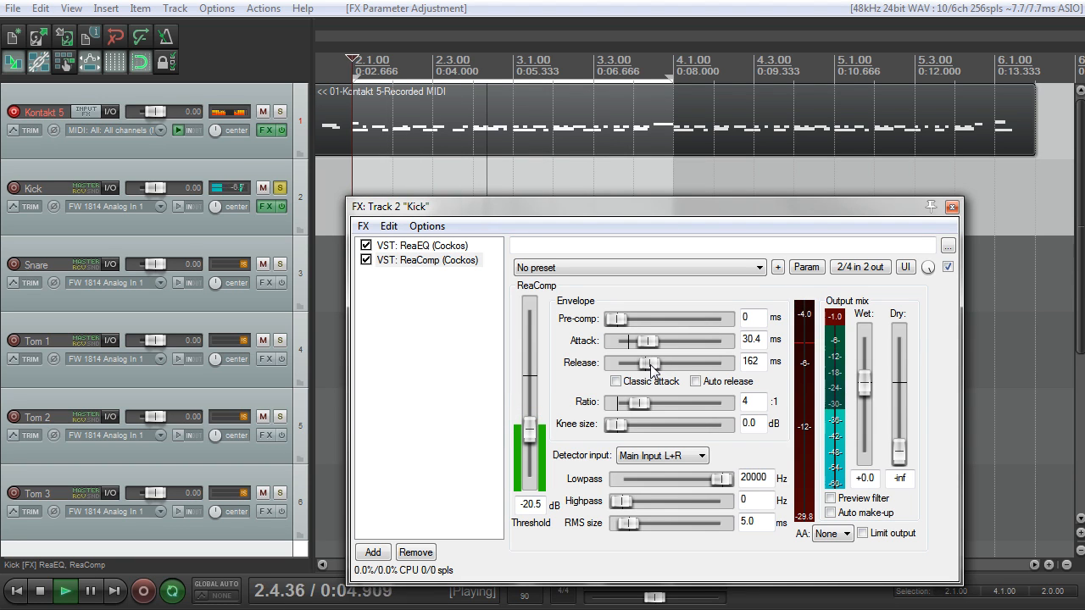
left_click_drag(651, 369, 663, 370)
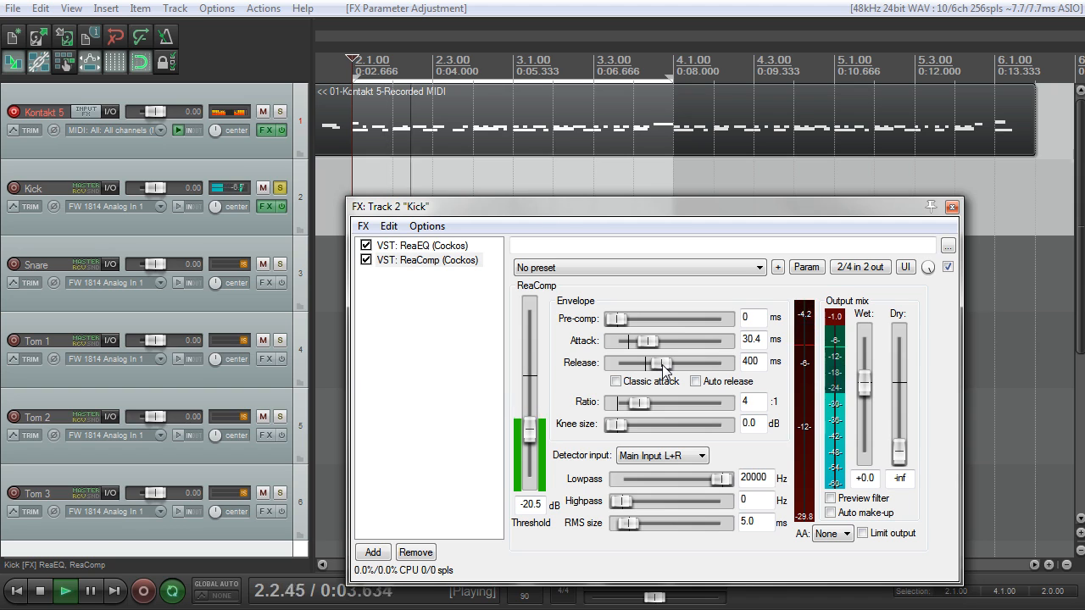
left_click_drag(664, 368, 661, 370)
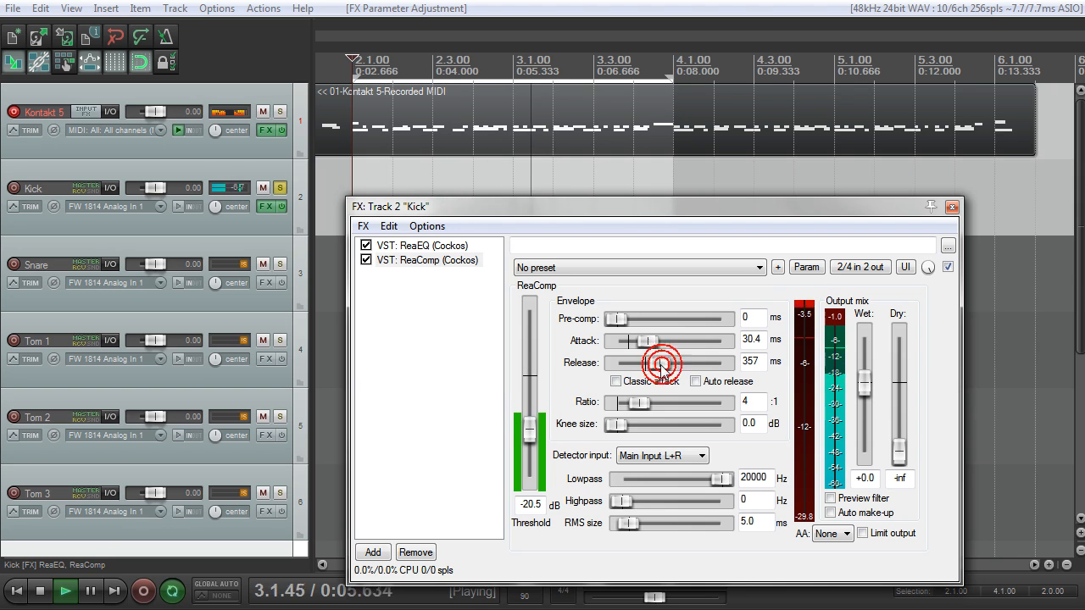
key("space")
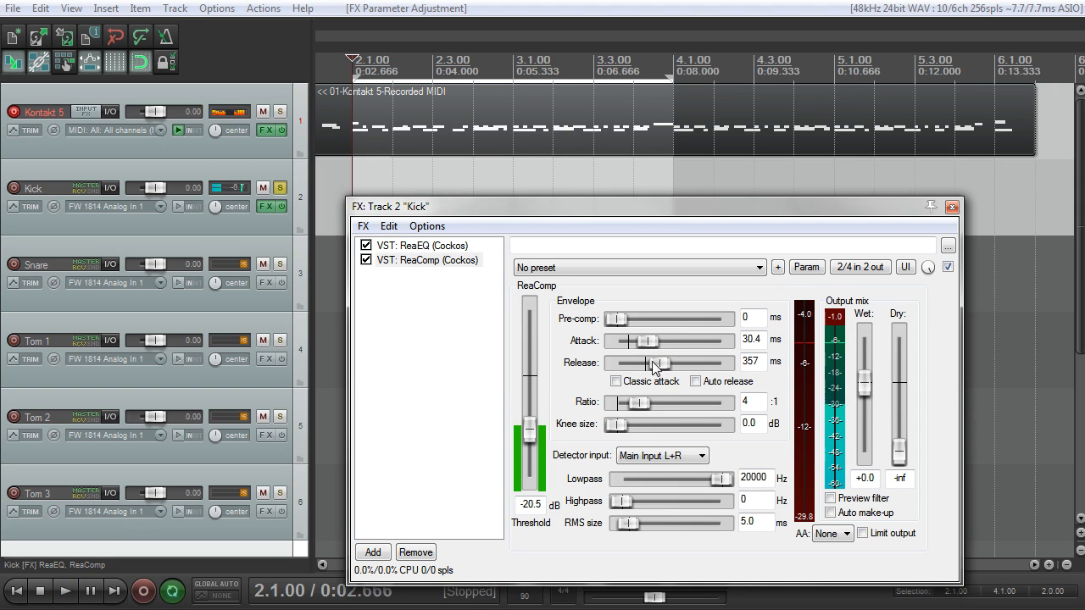
Step: Move the FX window higher, add Cockos ReaGate to the Kick track's FX chain, and set its threshold to -27.7 dB
left_click(455, 261)
left_click(452, 267, "ctrl")
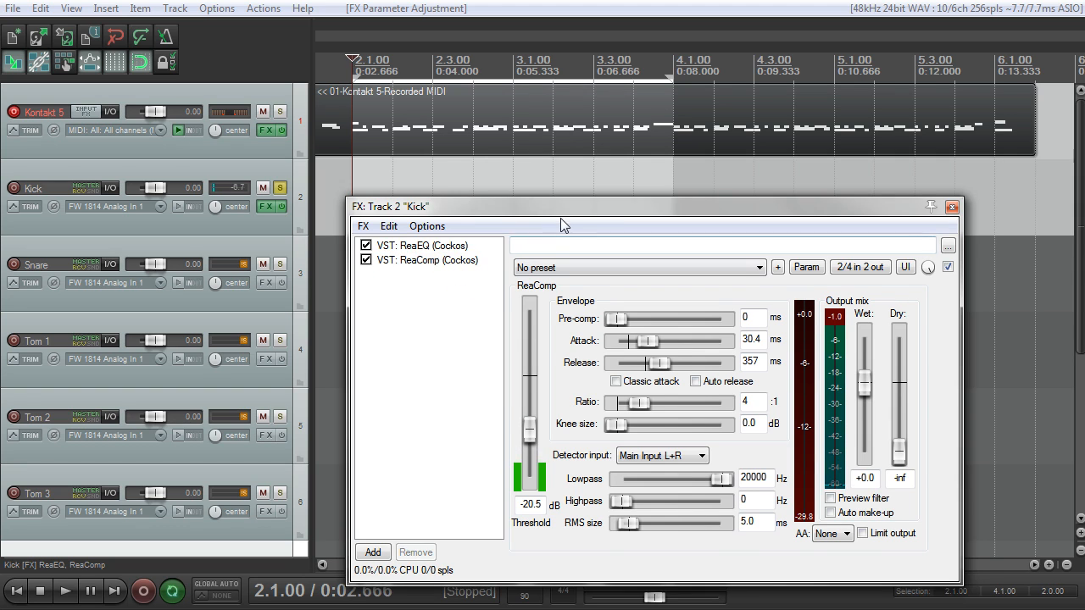
left_click_drag(572, 201, 584, 147)
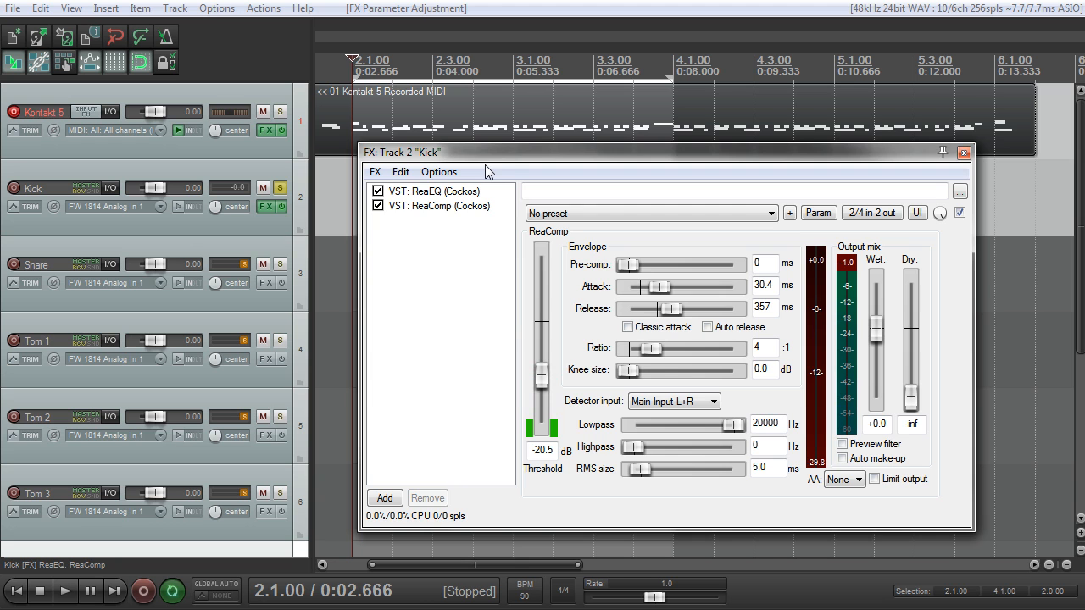
mouse_move(526, 157)
left_mouse_down()
mouse_move(551, 179)
mouse_move(532, 154)
mouse_move(519, 158)
left_mouse_up()
right_click(397, 312)
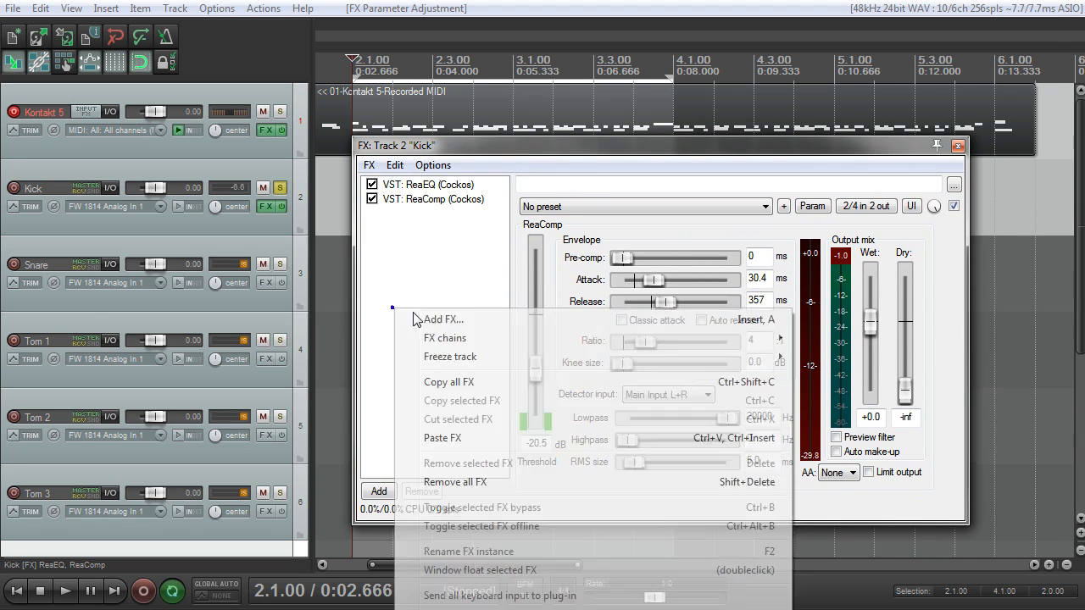
left_click(415, 319)
left_click(175, 218)
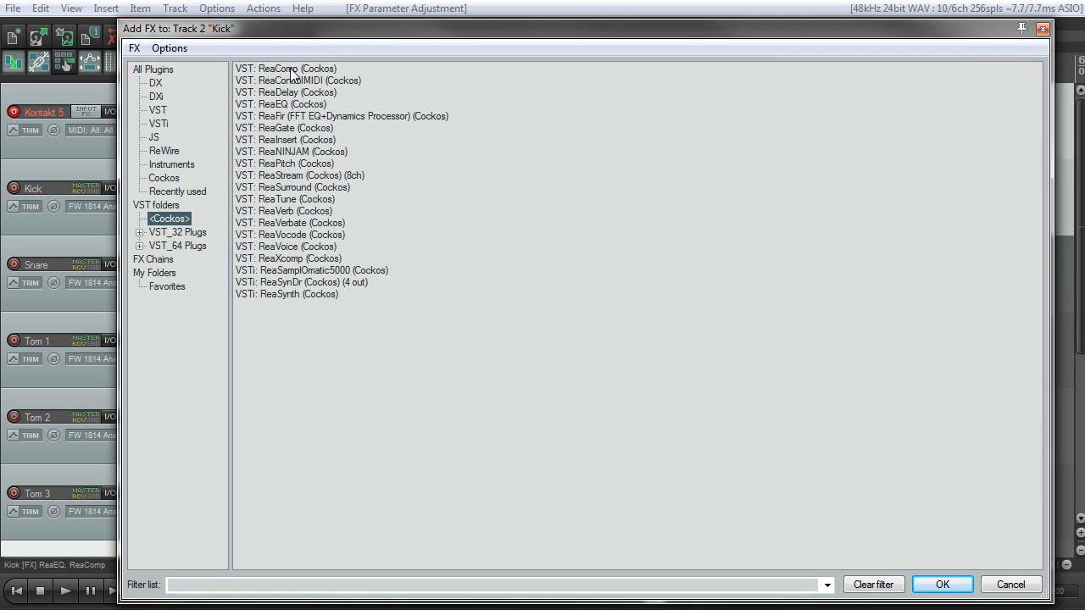
double_click(297, 128)
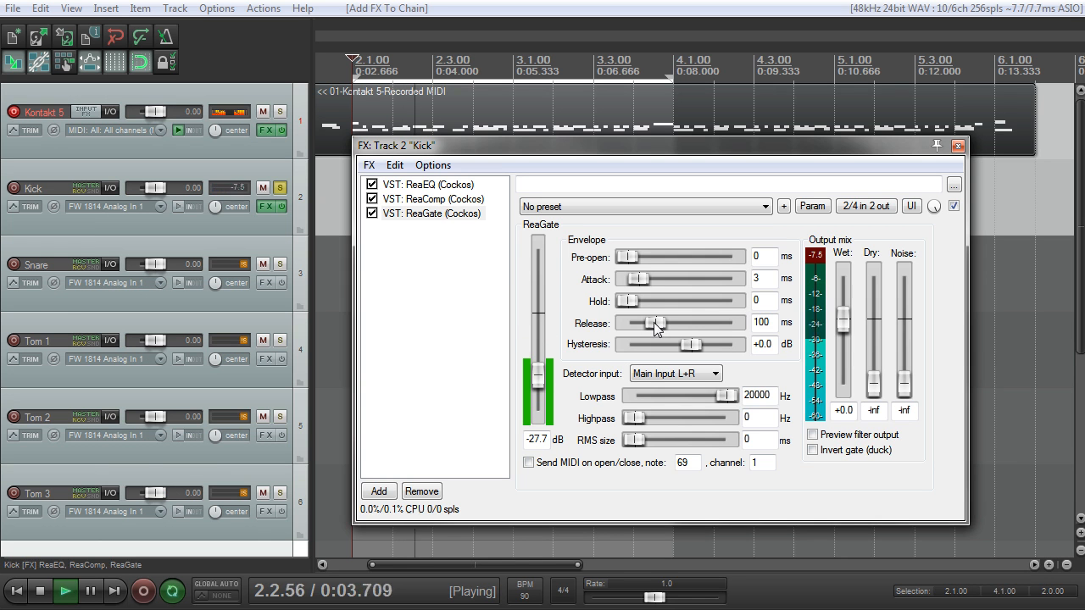
Step: Set ReaGate's hold time to 50 ms, audition the gated Kick, and stop playback
left_click_drag(628, 308, 653, 319)
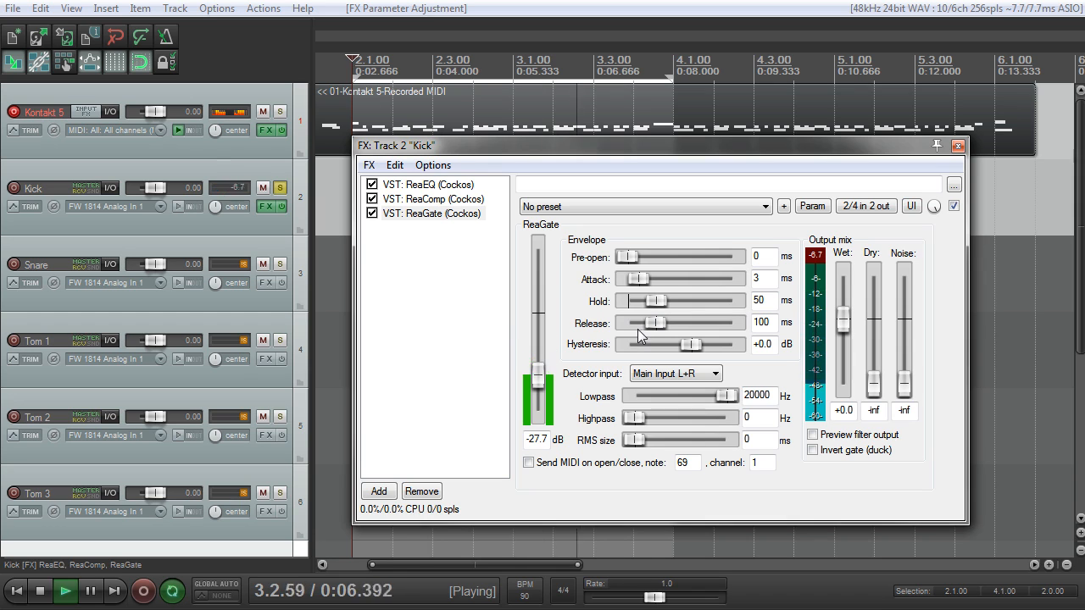
key("space")
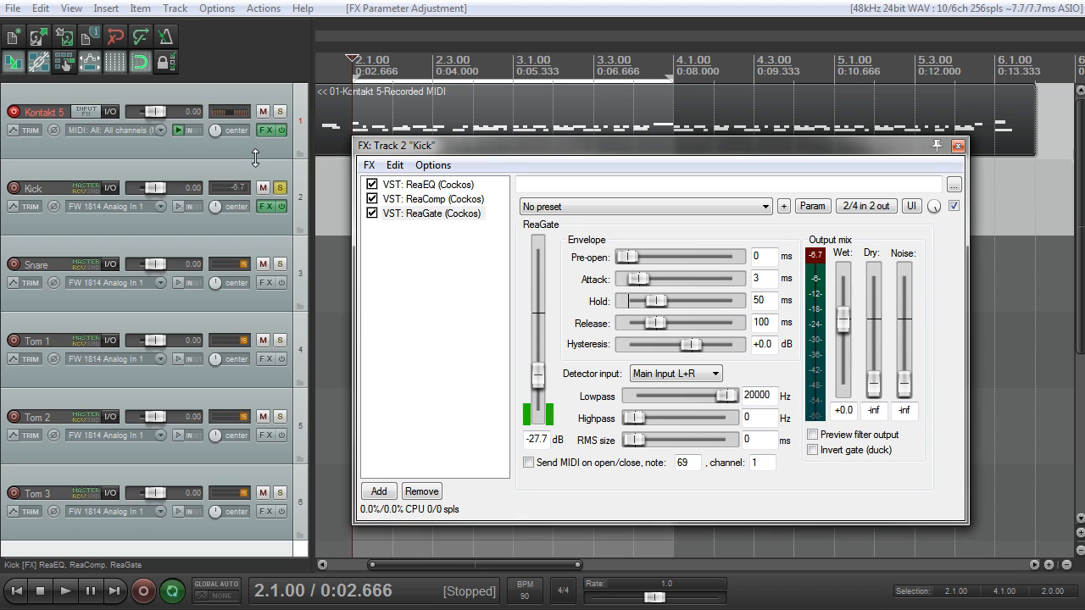
left_click_drag(457, 154, 458, 165)
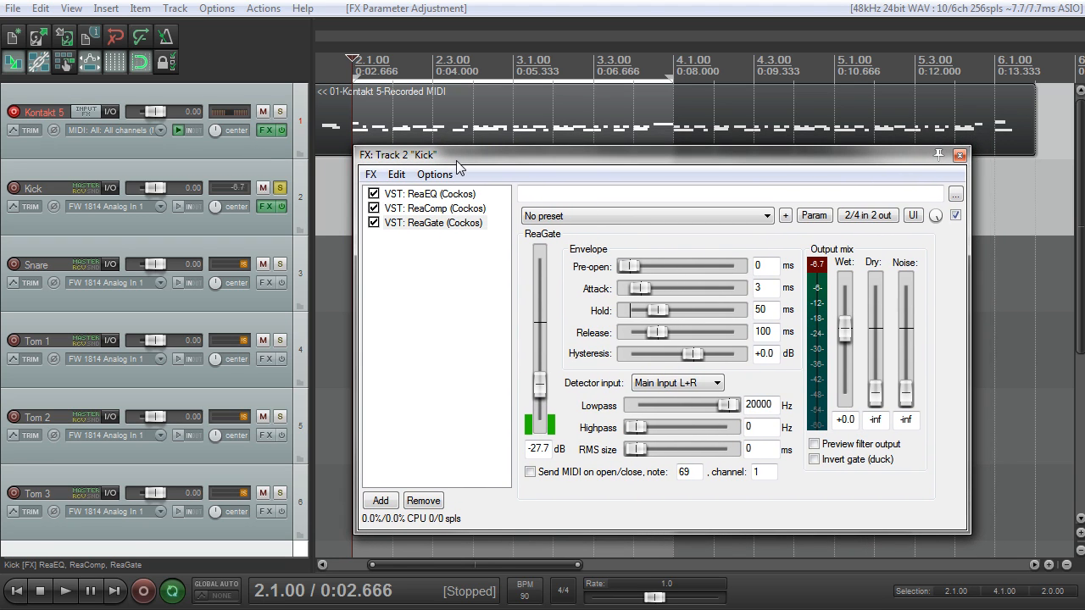
Step: Insert a new track above Kick, make it the folder parent of the drum tracks, and name it Classic Rock Drums
left_click_drag(553, 160, 593, 133)
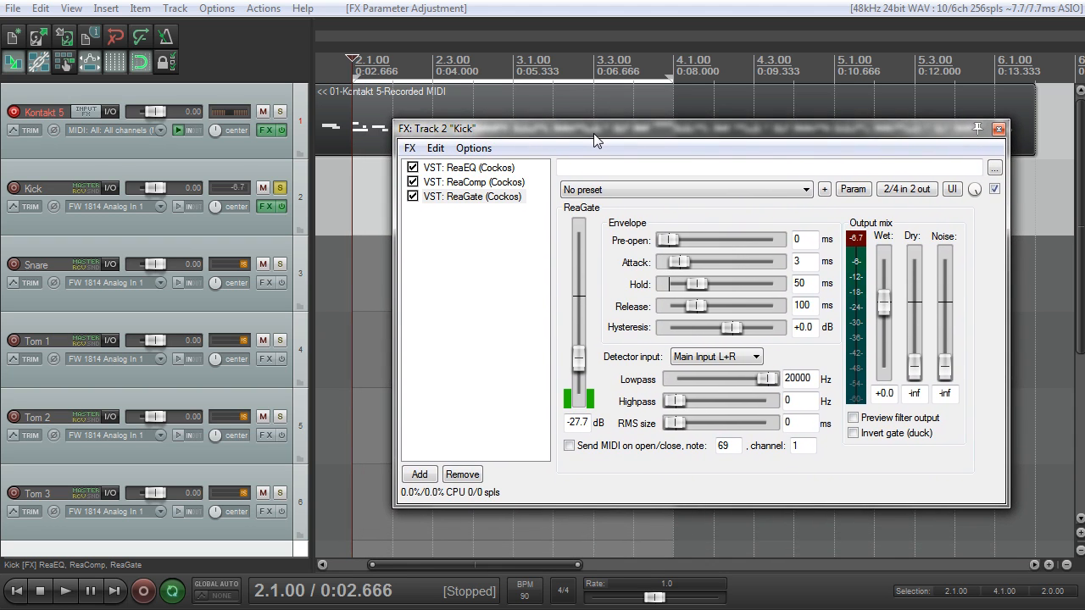
left_click(234, 172)
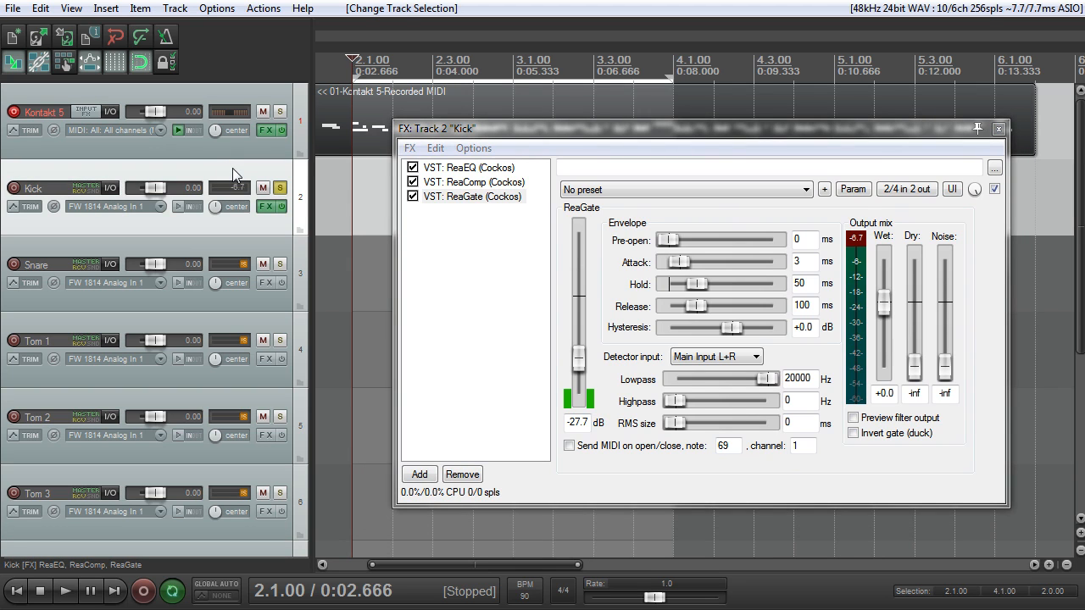
key("ctrl+t")
left_click_drag(205, 215, 187, 165)
left_click(299, 230)
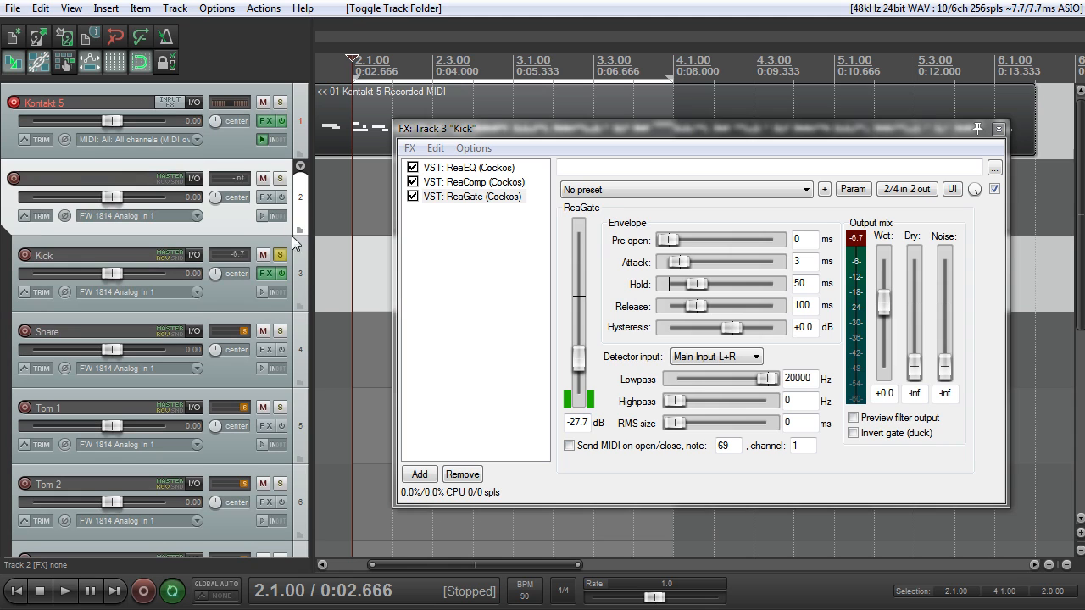
double_click(124, 173)
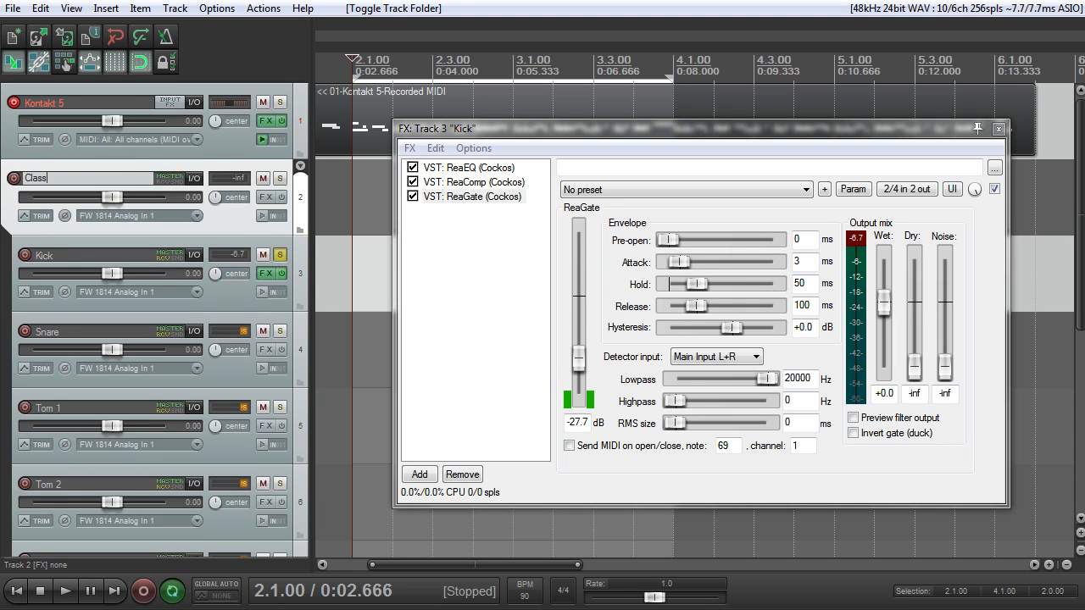
type("Classic Rock Drums")
Step: Rename the Kontakt 5 track as CRD Midi and the drum folder track as CRD Audio
left_click(114, 105)
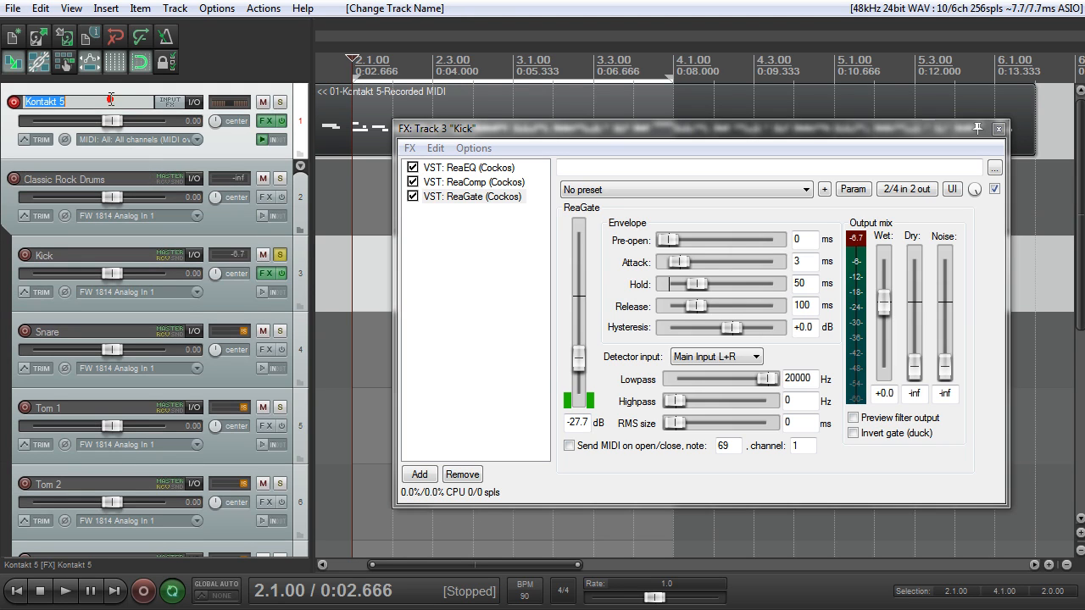
double_click(115, 103)
key("BackSpace")
left_click(121, 175)
double_click(121, 174)
type("CRD Audio")
key("Return")
Step: Compact the folder's child tracks, insert a new track, and move it below Kontakt Verb outside the folder
left_click(82, 439)
right_click(82, 439)
left_click(125, 450)
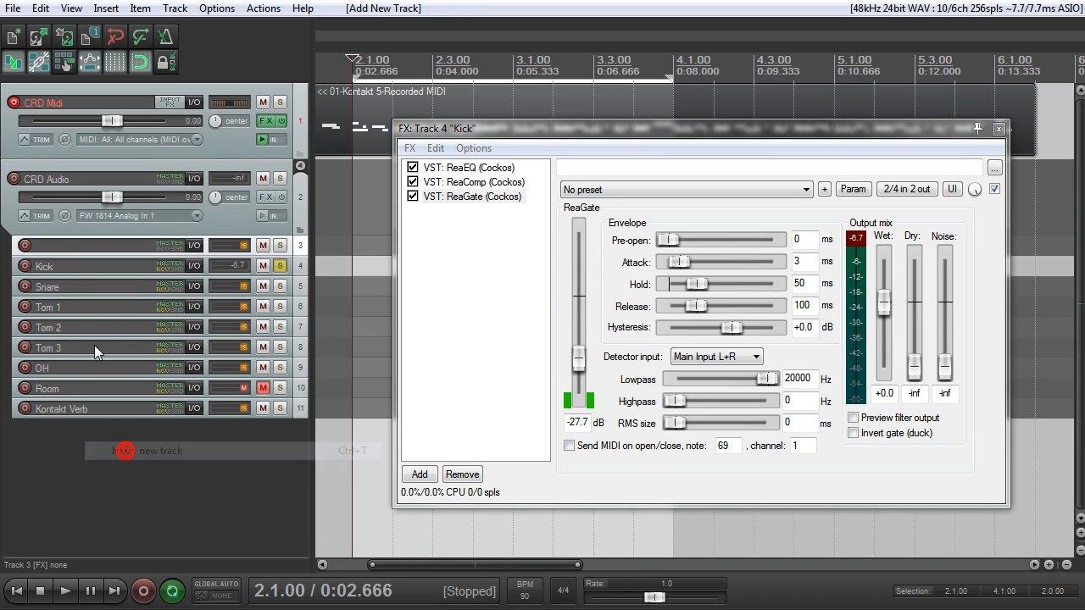
left_click_drag(31, 251, 225, 437)
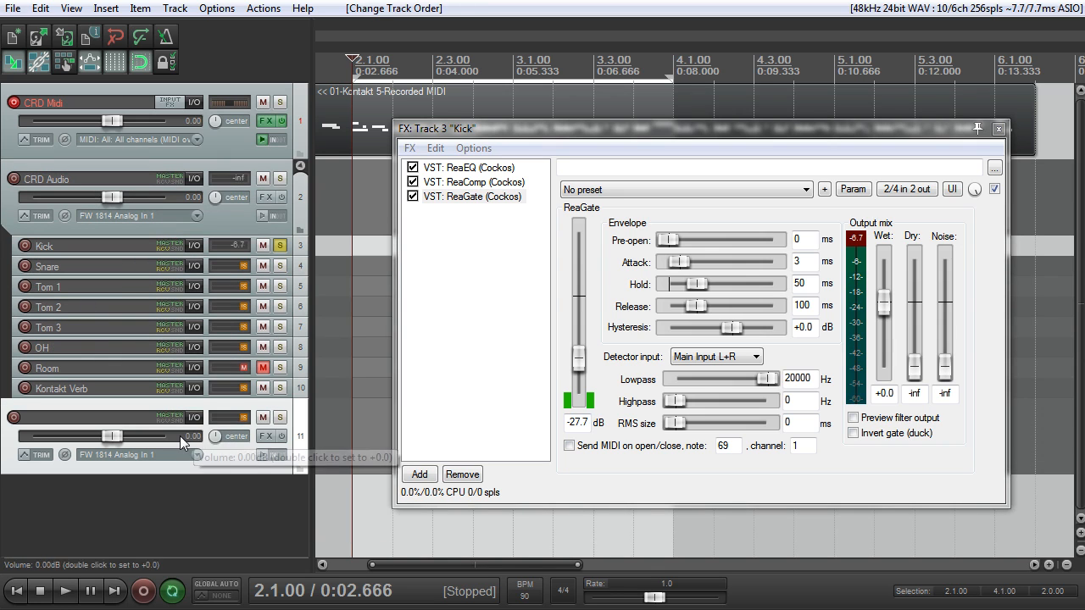
Step: Add Cockos ReaSamplOmatic5000 to the new track's FX chain and arrange its window in front of the Kick FX window
left_click(265, 436)
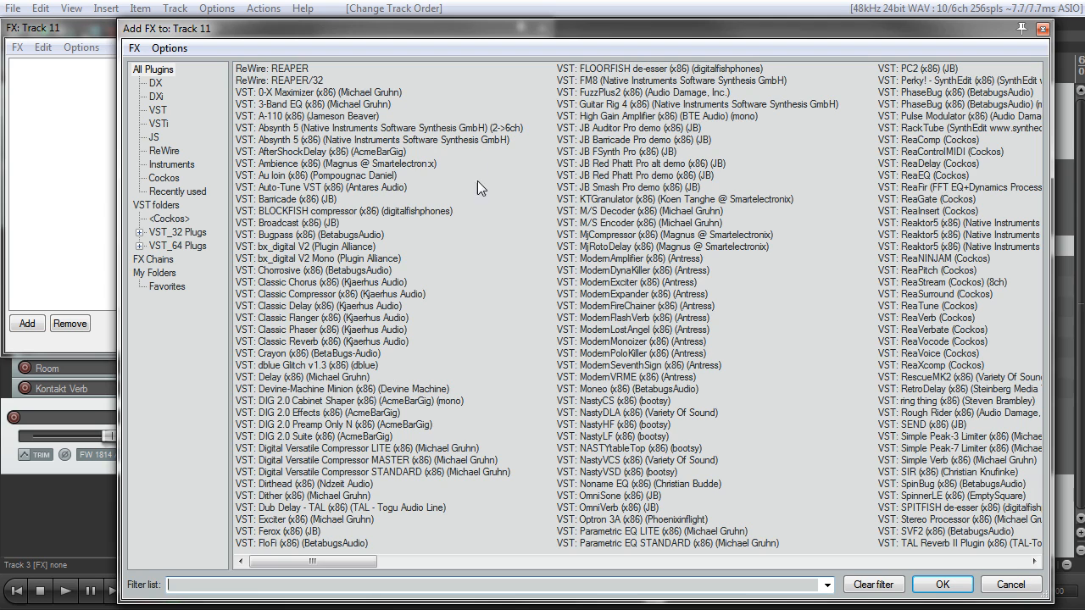
left_click(168, 219)
double_click(315, 270)
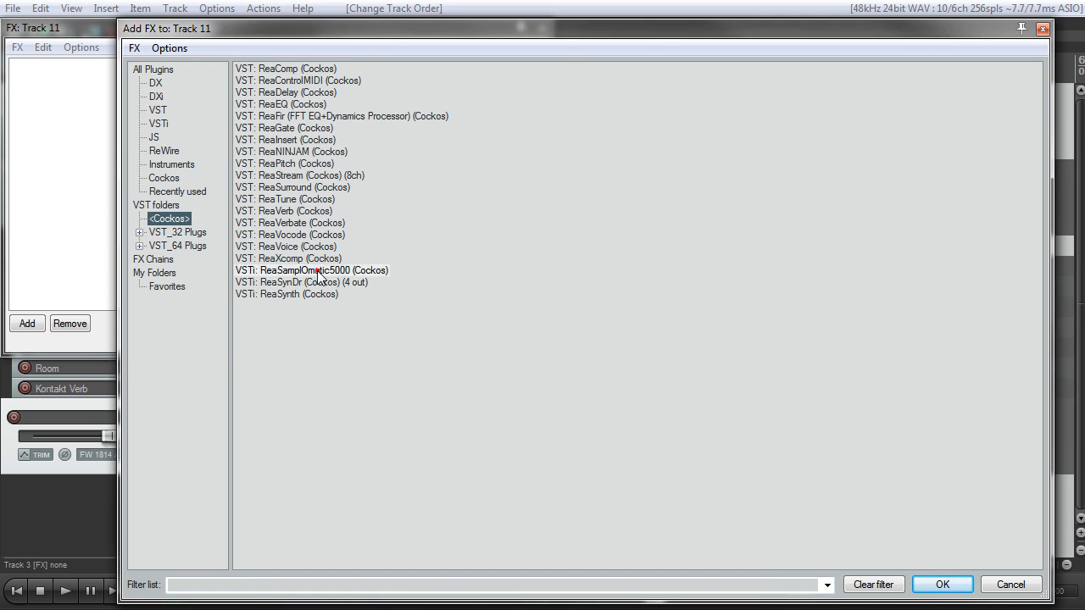
left_click_drag(381, 39, 706, 84)
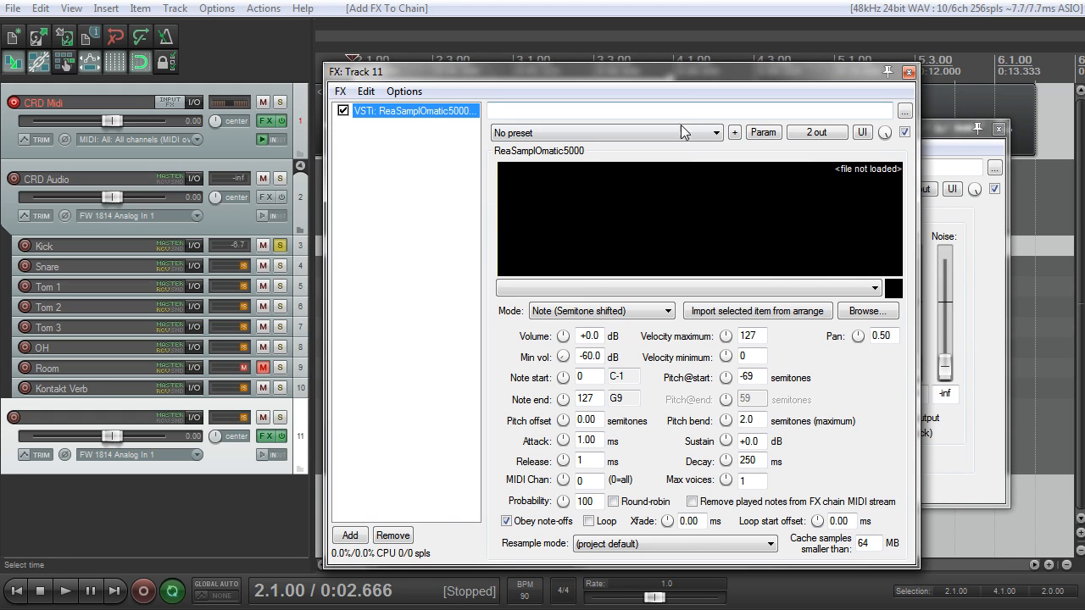
left_click(941, 132)
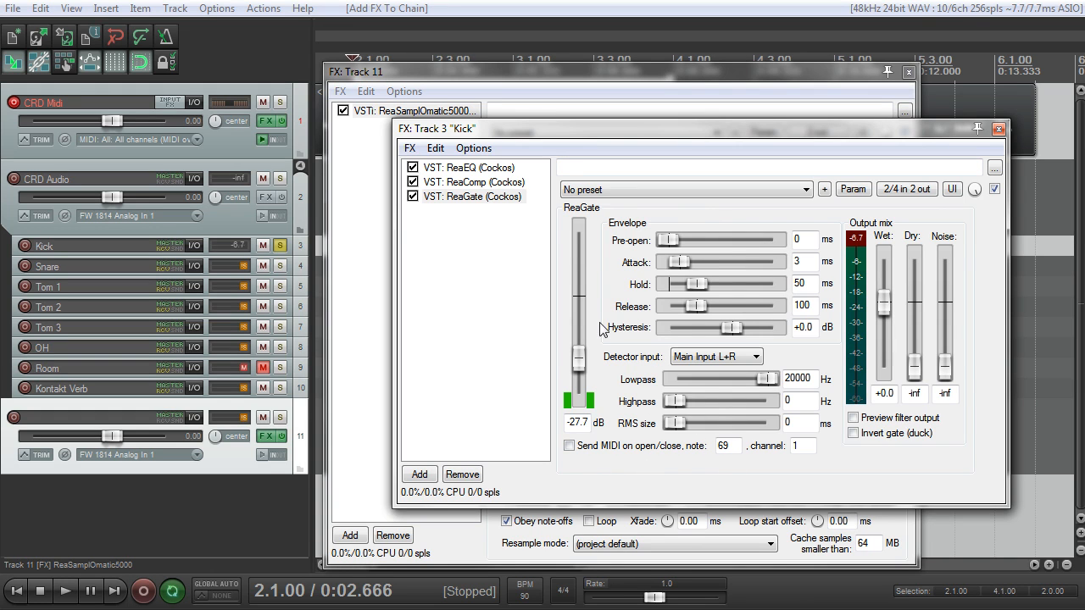
left_click_drag(568, 129, 632, 201)
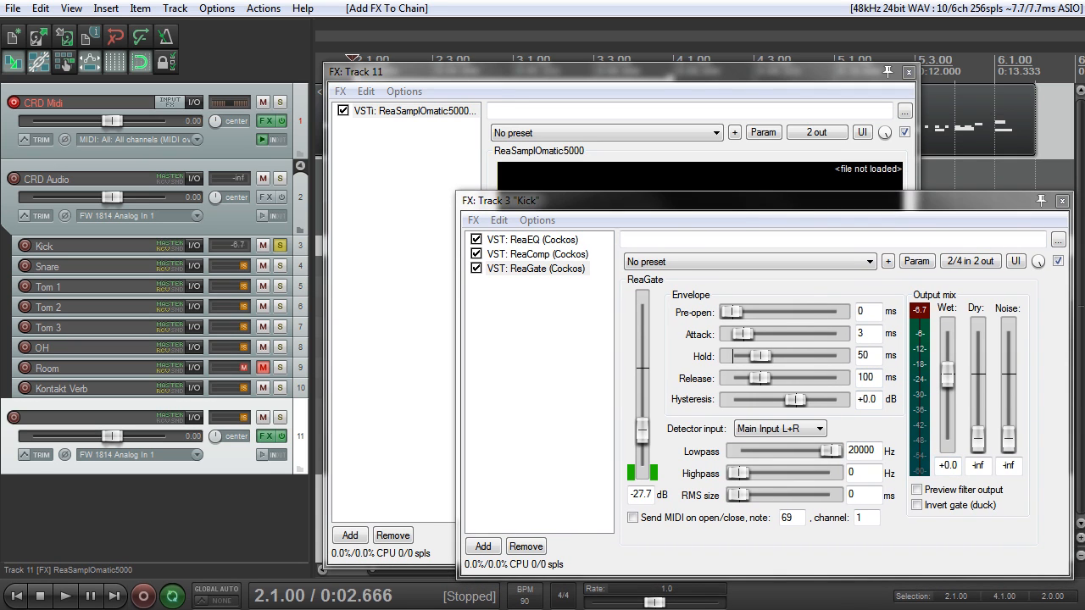
mouse_move(558, 80)
left_mouse_down()
mouse_move(513, 67)
mouse_move(541, 86)
left_mouse_up()
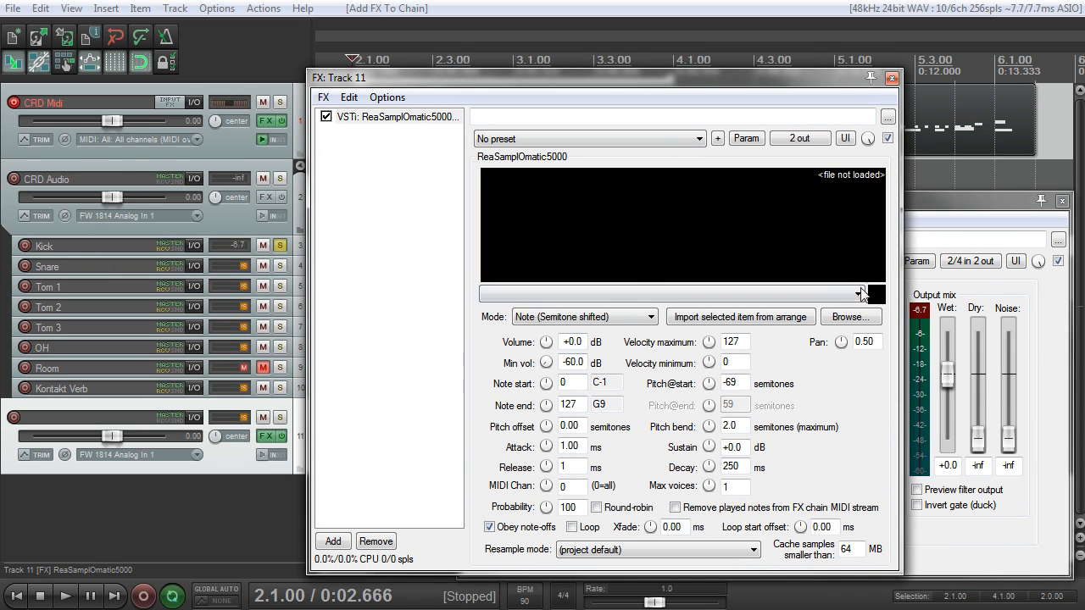
Step: Load Kick.wav from the BASIC Drum Samples folder into ReaSamplOmatic5000
left_click(856, 317)
left_click(564, 218)
left_click_drag(682, 63, 488, 2)
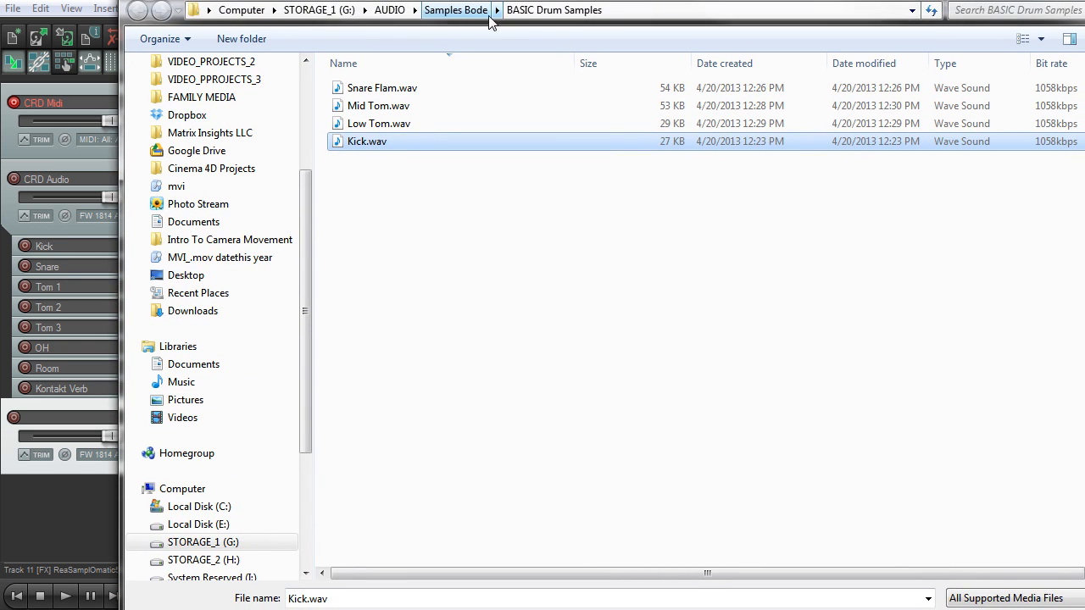
double_click(448, 139)
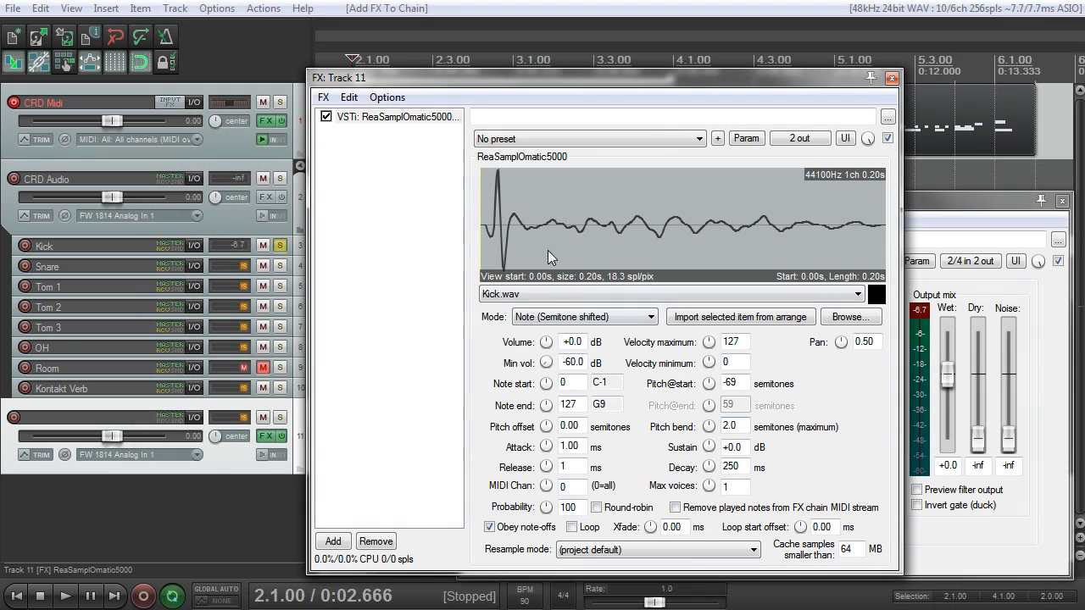
Step: Trim the Kick.wav sample to start at about 0.01 s with a length of about 0.07 s
left_click_drag(483, 221, 510, 218)
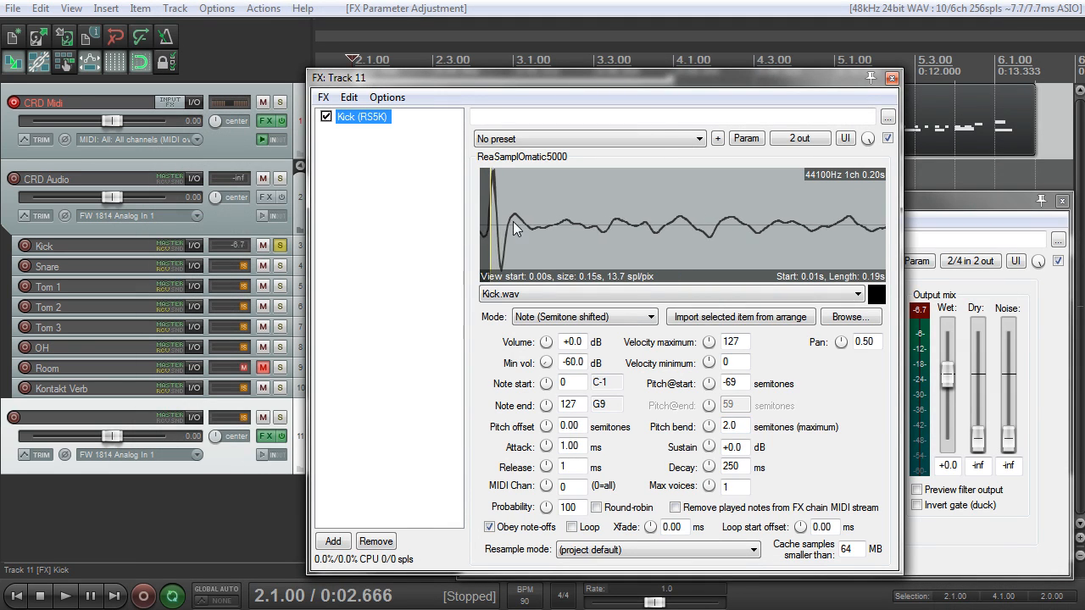
scroll(510, 218, "up", 3)
left_click_drag(520, 213, 526, 217)
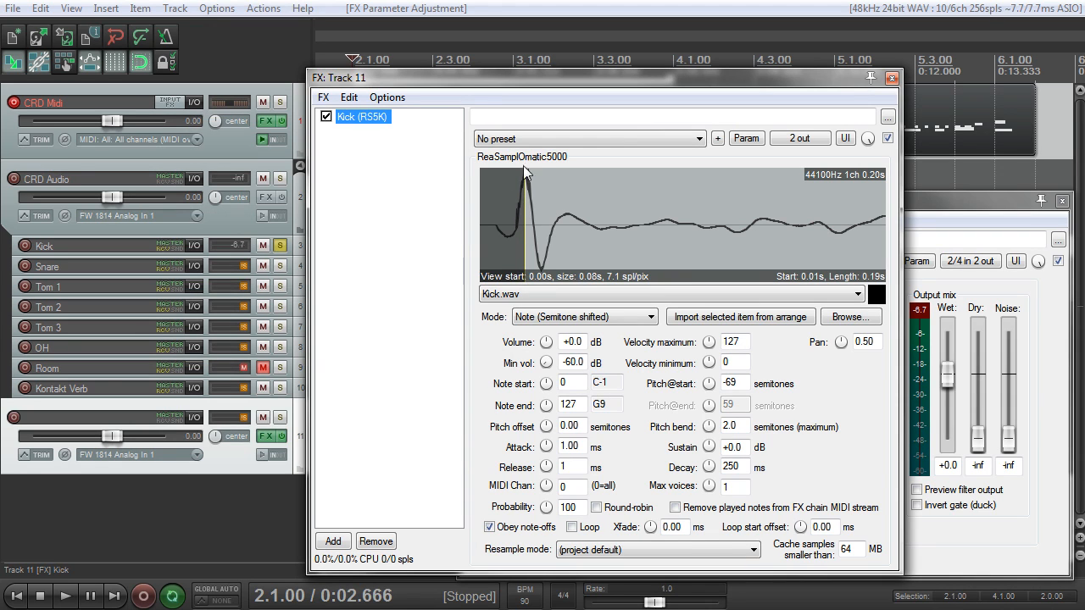
left_click_drag(883, 211, 603, 219)
scroll(501, 230, "down", 1)
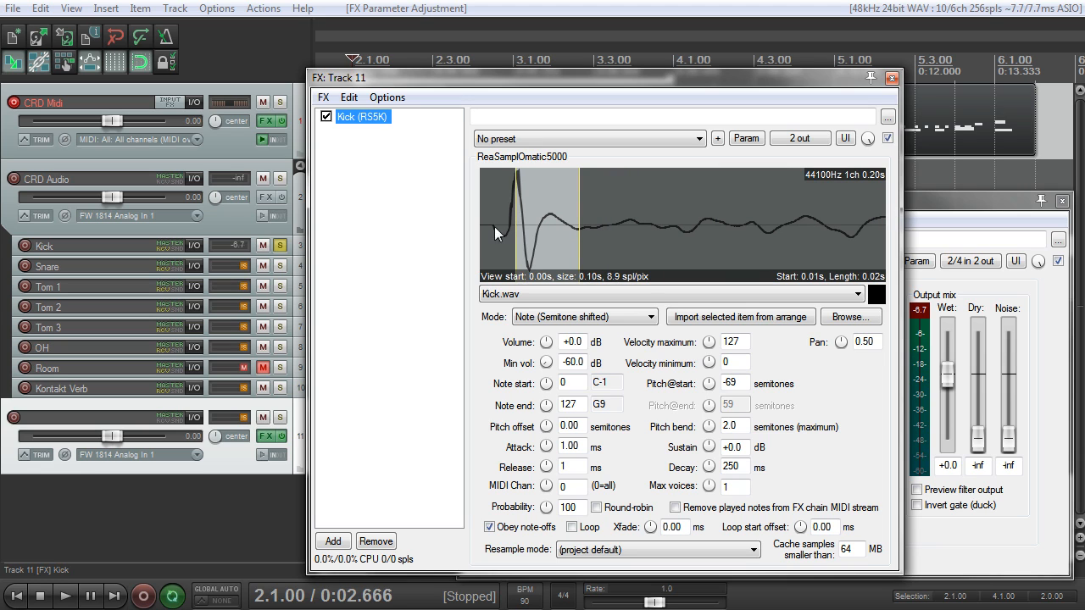
scroll(581, 227, "down", 1)
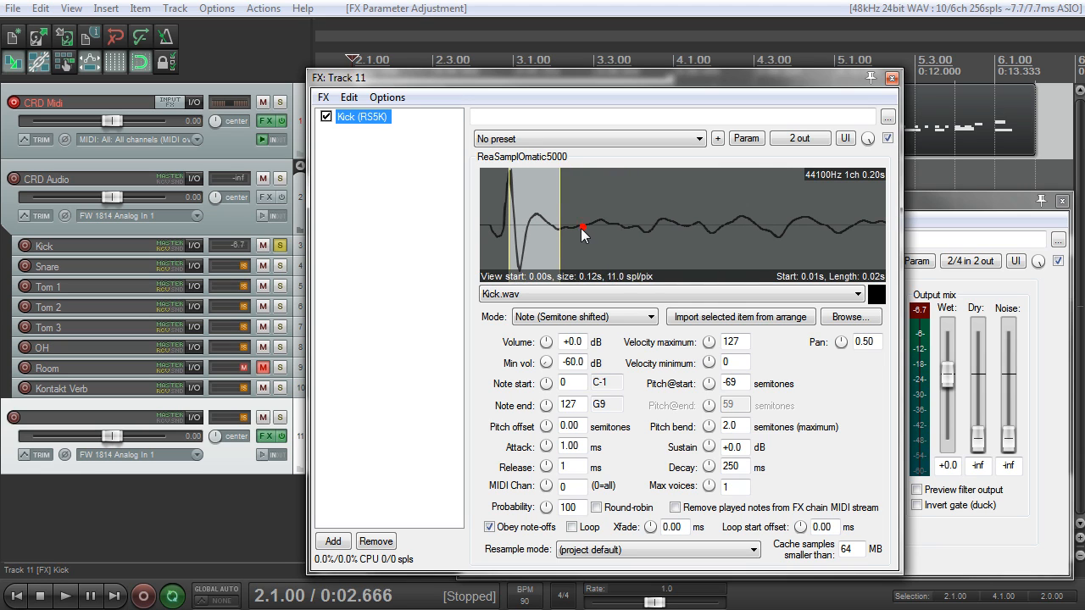
left_click_drag(578, 227, 741, 229)
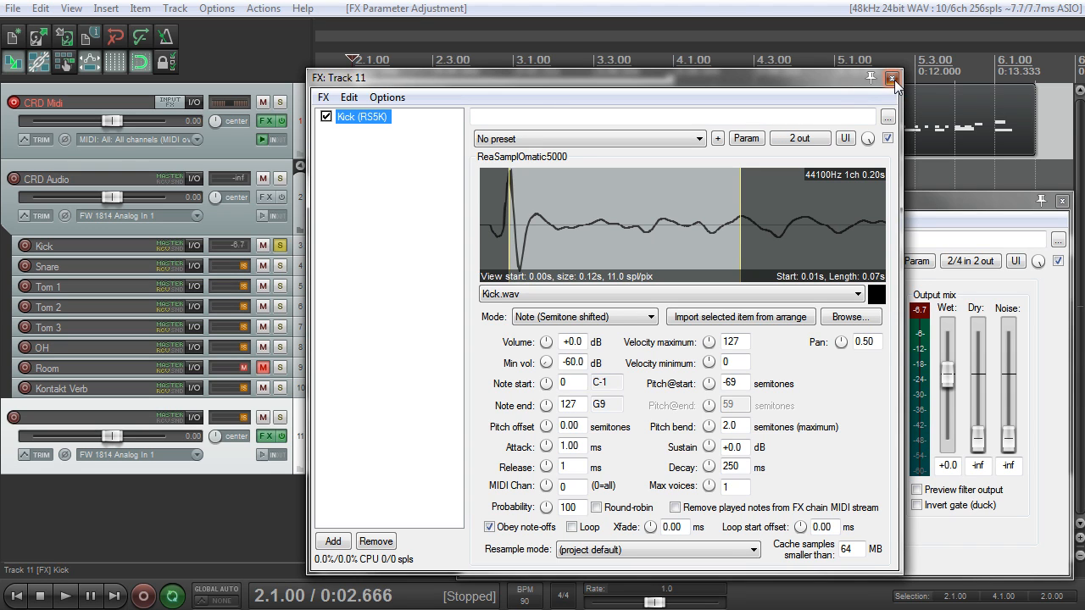
Step: Create a send from the CRD Midi track to the sampler track 11, moving the FX window clear of the tracks
left_click(13, 417)
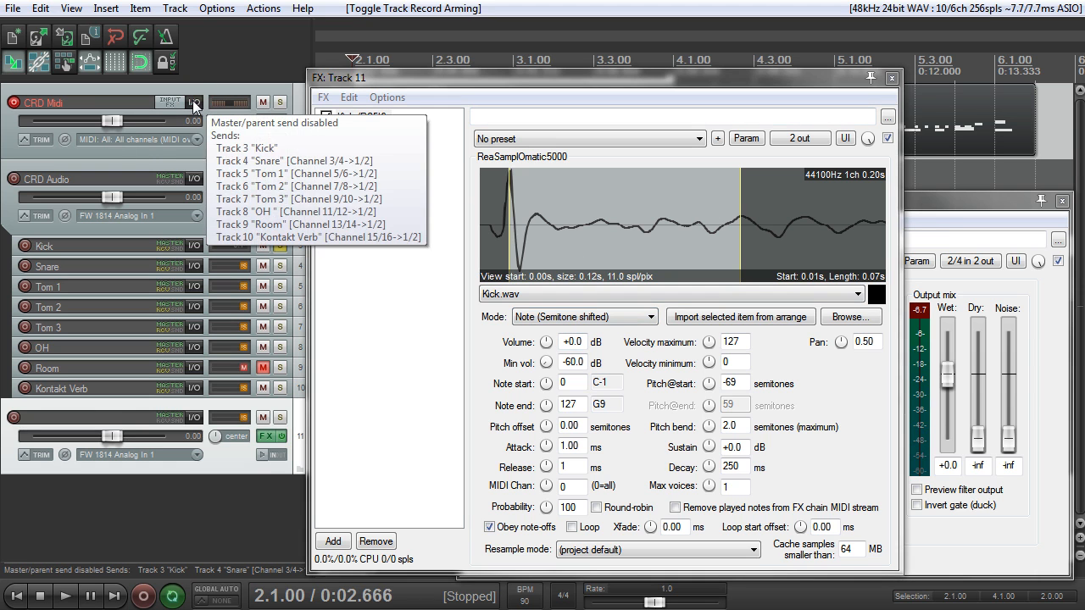
left_click(217, 148)
left_click_drag(384, 76, 462, 76)
mouse_move(196, 106)
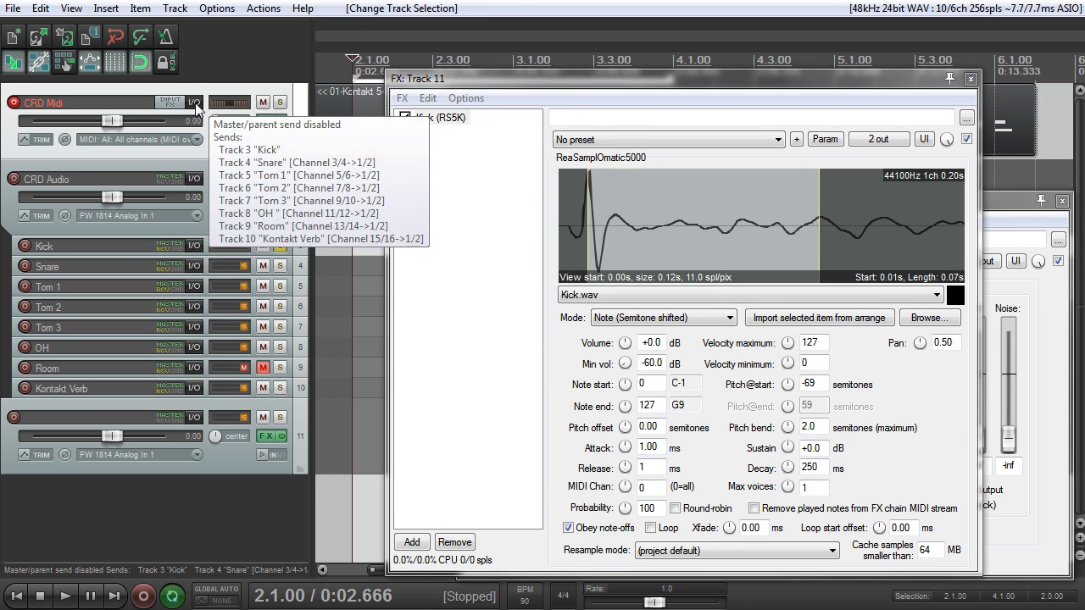
left_click_drag(154, 413, 150, 415)
left_click_drag(282, 412, 452, 366)
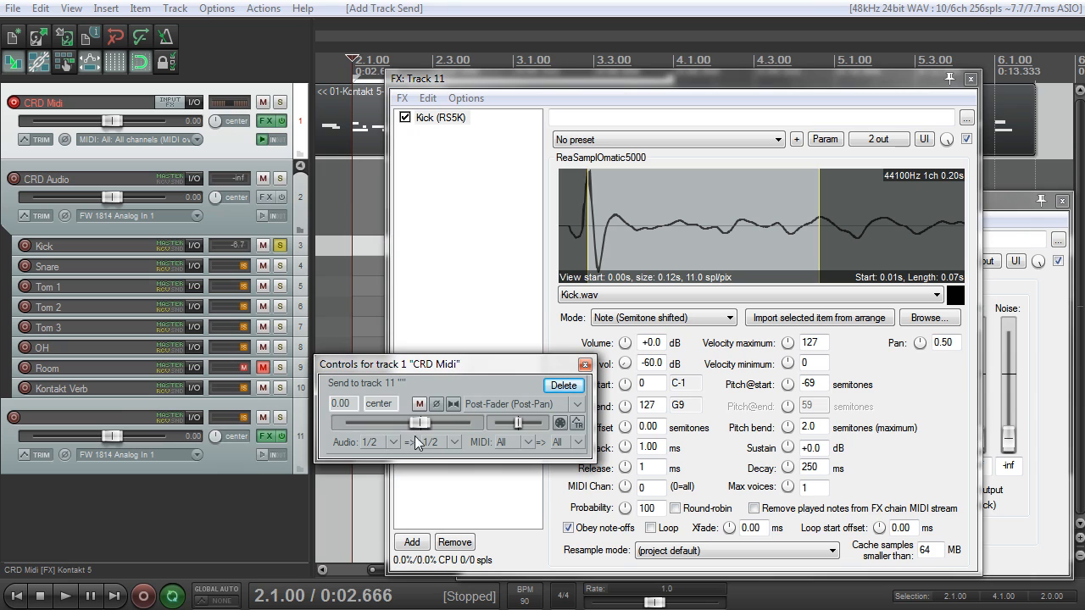
Step: Set the send's audio source to None so it carries only MIDI, and test it with a short playback
left_click(392, 442)
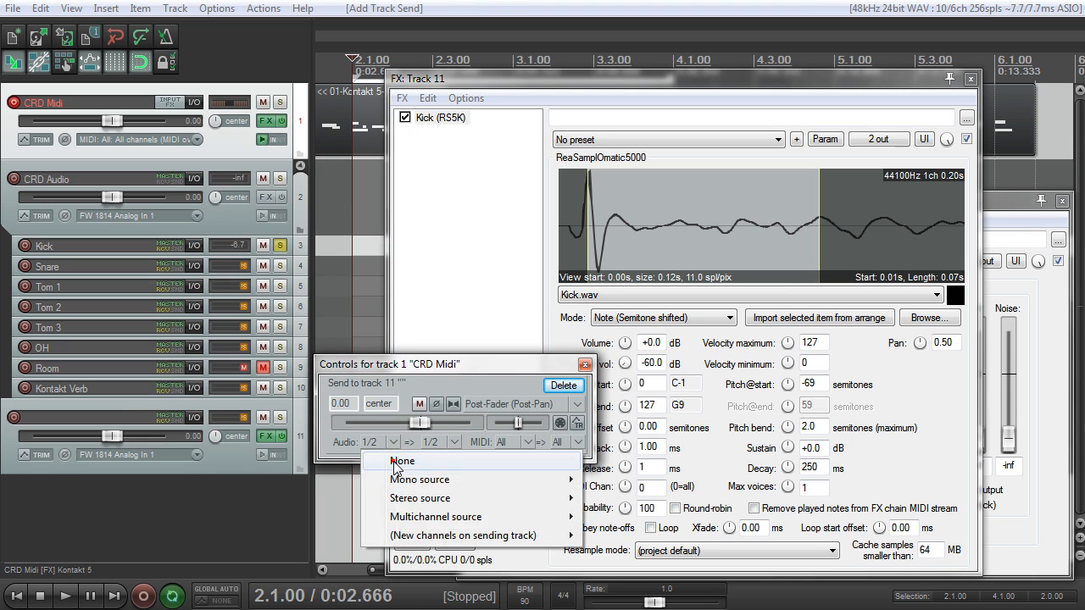
left_click(396, 462)
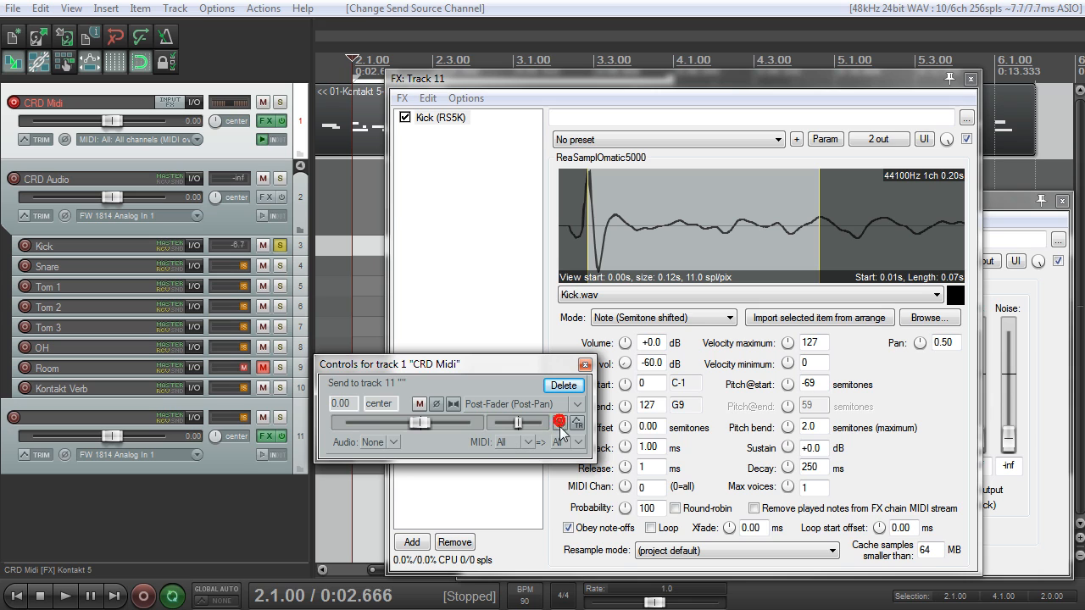
left_click_drag(482, 376, 500, 386)
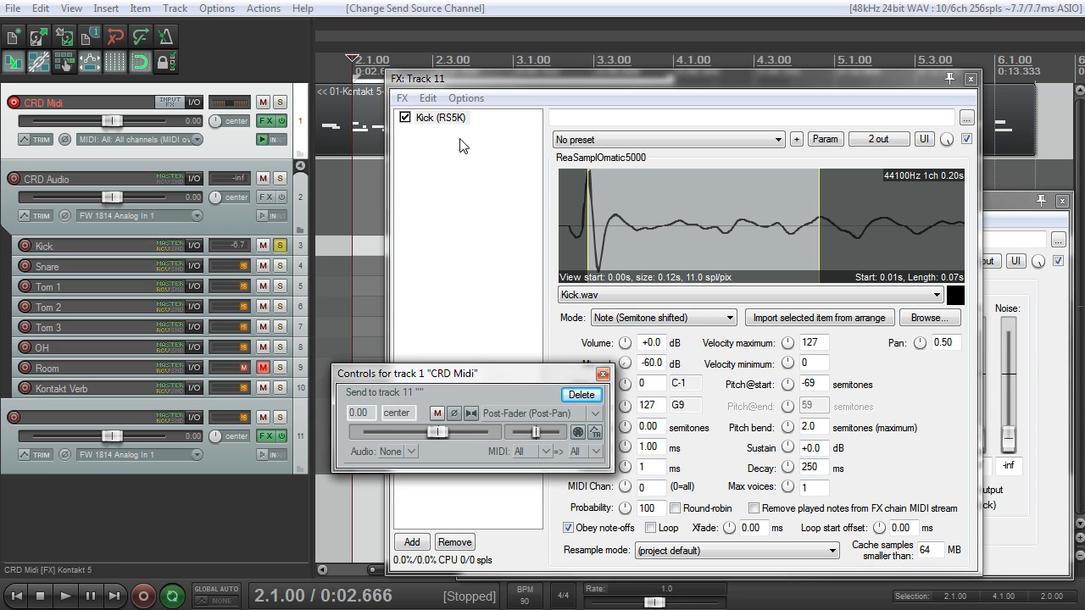
key("space")
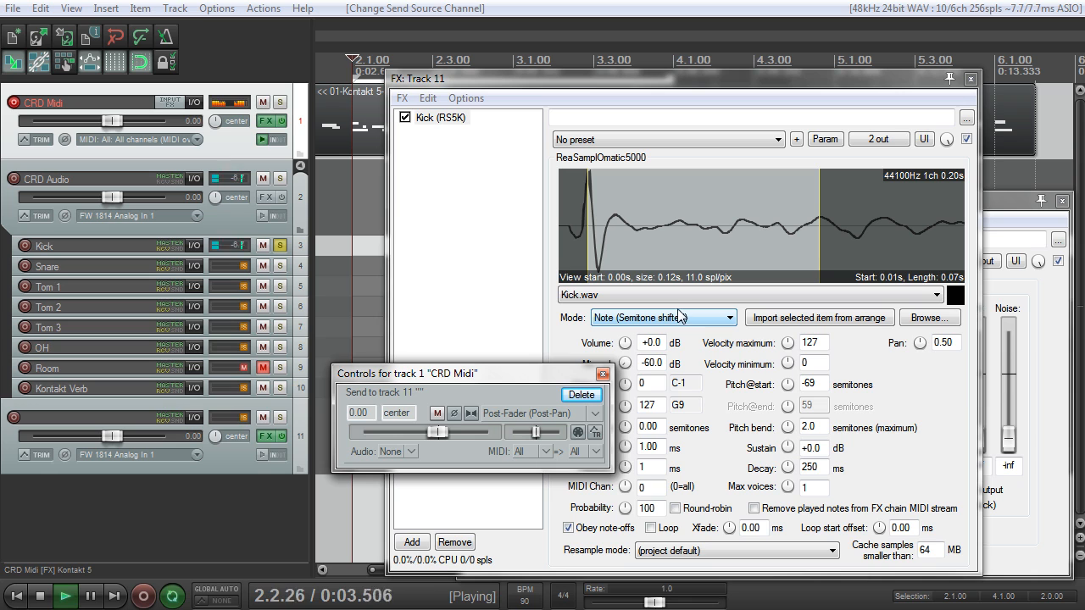
key("space")
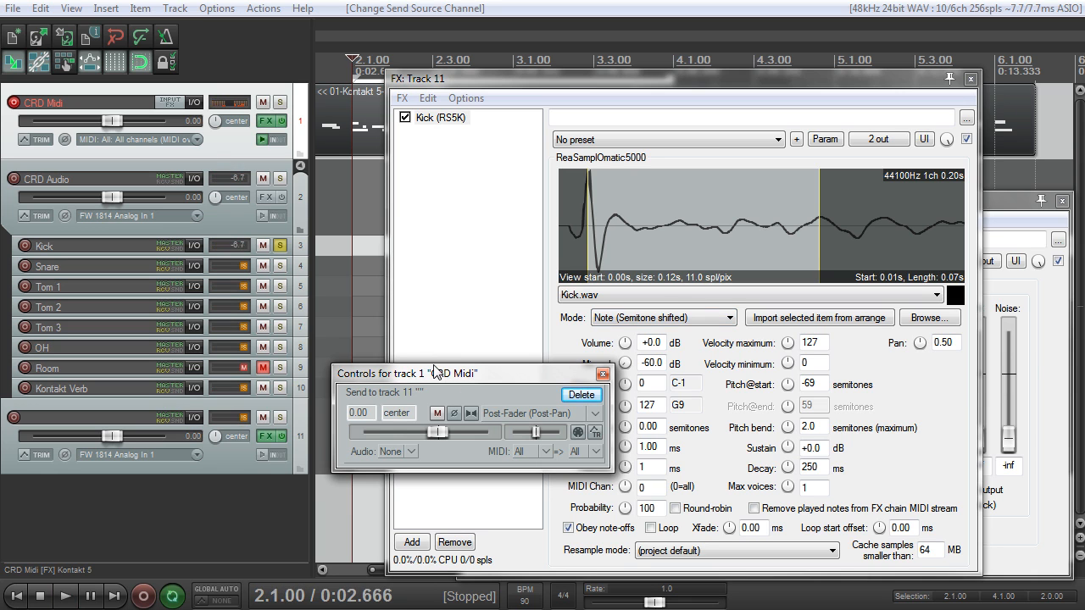
Step: Change the send from CRD Midi to Pre-FX, solo track 11 during playback, and stop
left_click_drag(491, 371, 373, 312)
left_click(458, 357)
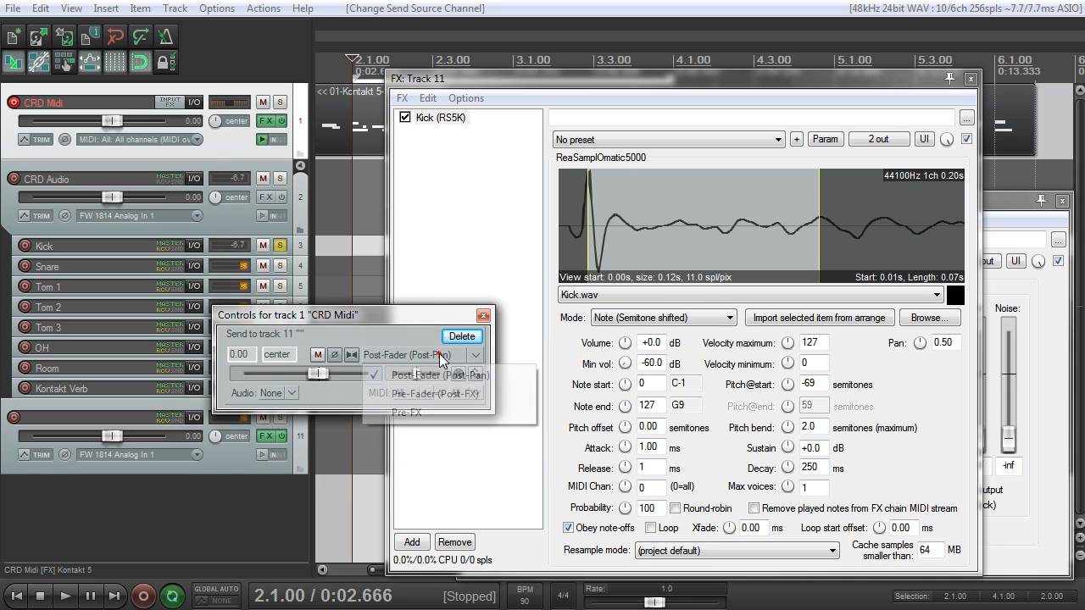
left_click(390, 417)
left_click_drag(405, 315, 549, 317)
key("space")
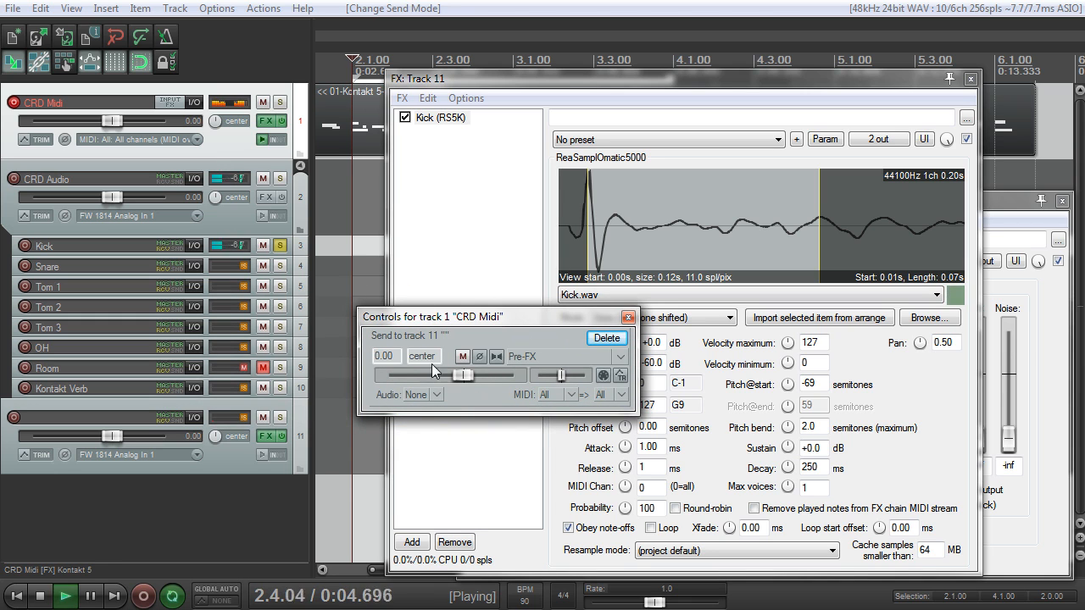
left_click(280, 418)
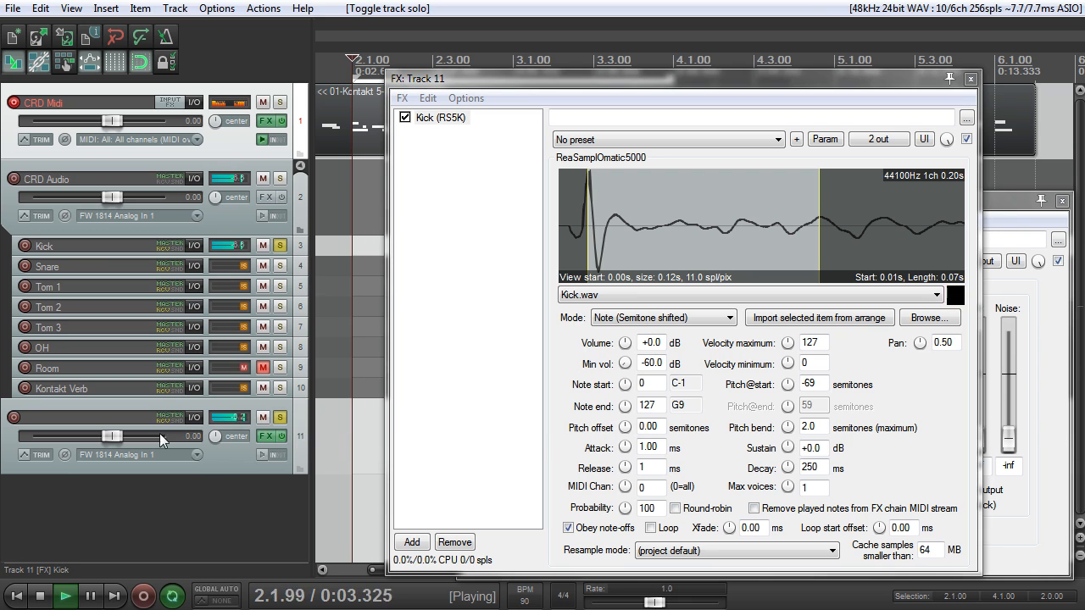
key("space")
Step: Compare Post-Fader, Pre-Fader and Pre-FX modes for track 11's receive from CRD Midi during playback, return to Pre-FX, and stop
left_click(194, 417)
left_click_drag(475, 406, 492, 338)
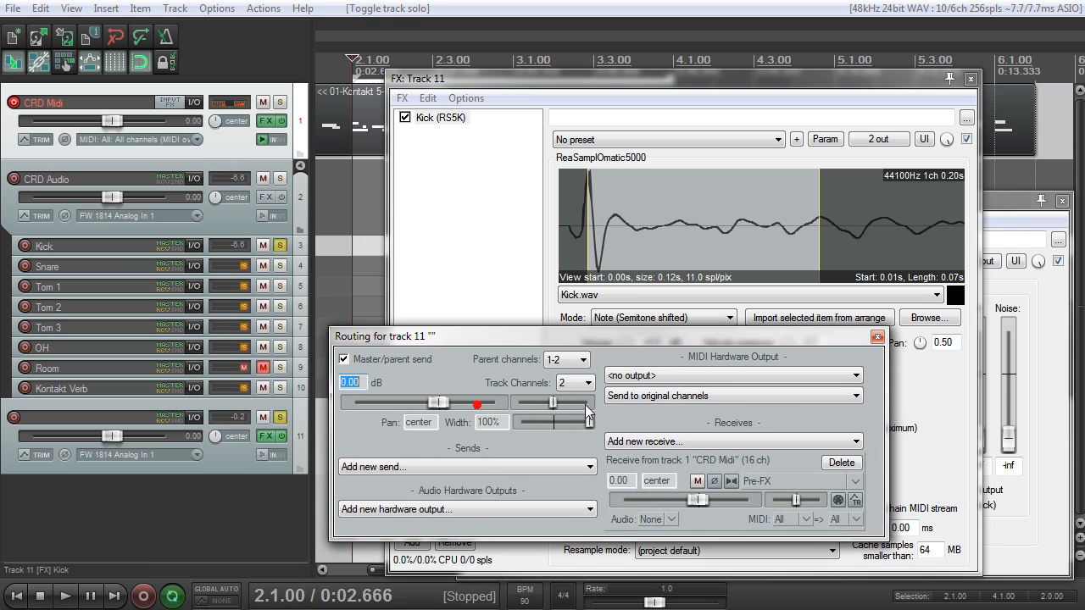
left_click(820, 483)
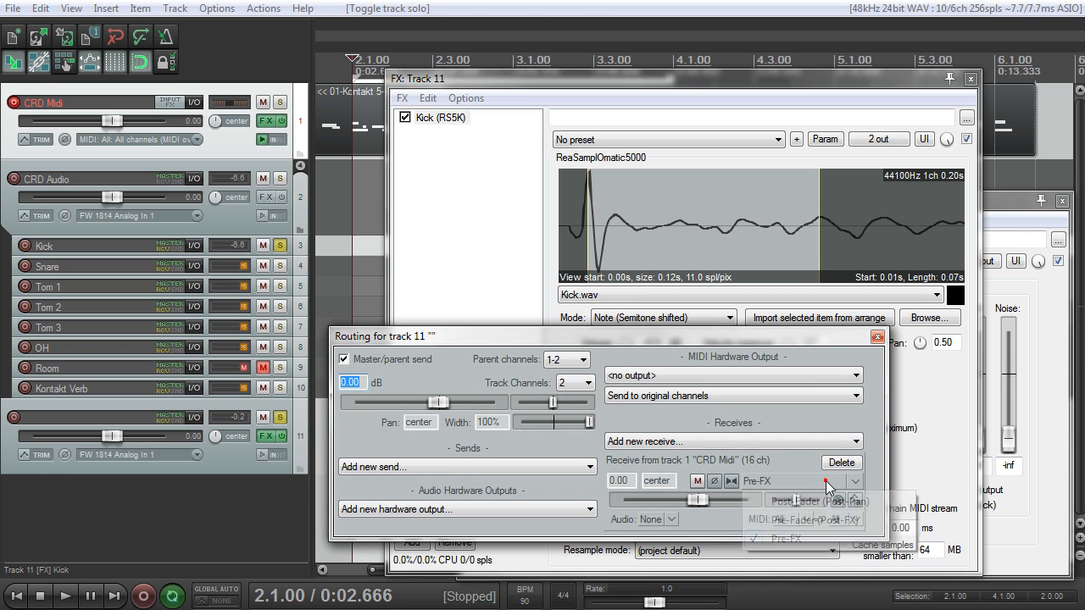
left_click(815, 499)
key("space")
left_click(815, 483)
left_click(788, 518)
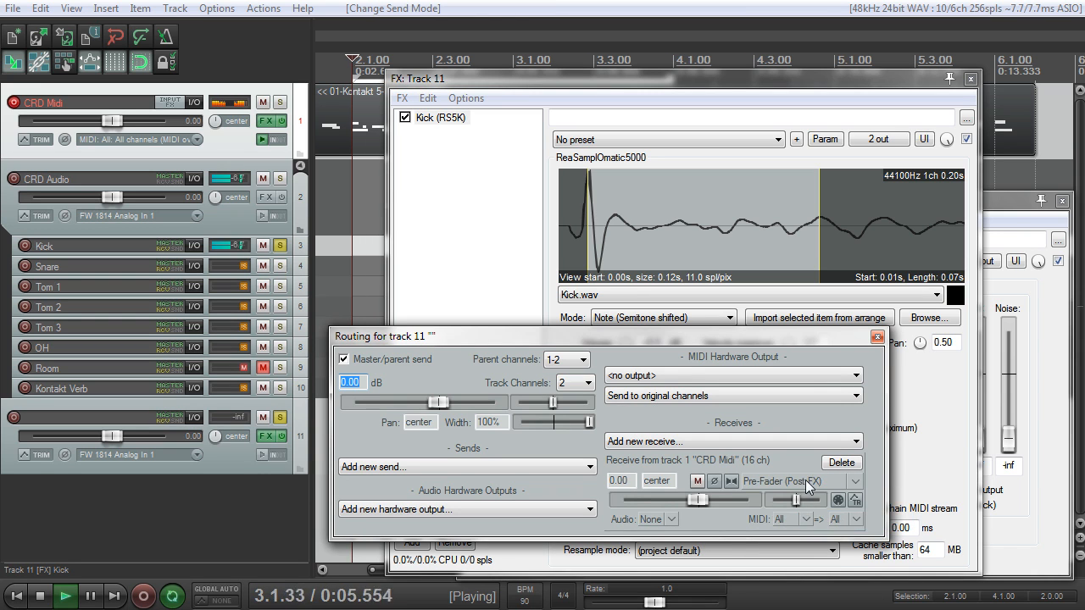
left_click(804, 483)
left_click(788, 536)
key("space")
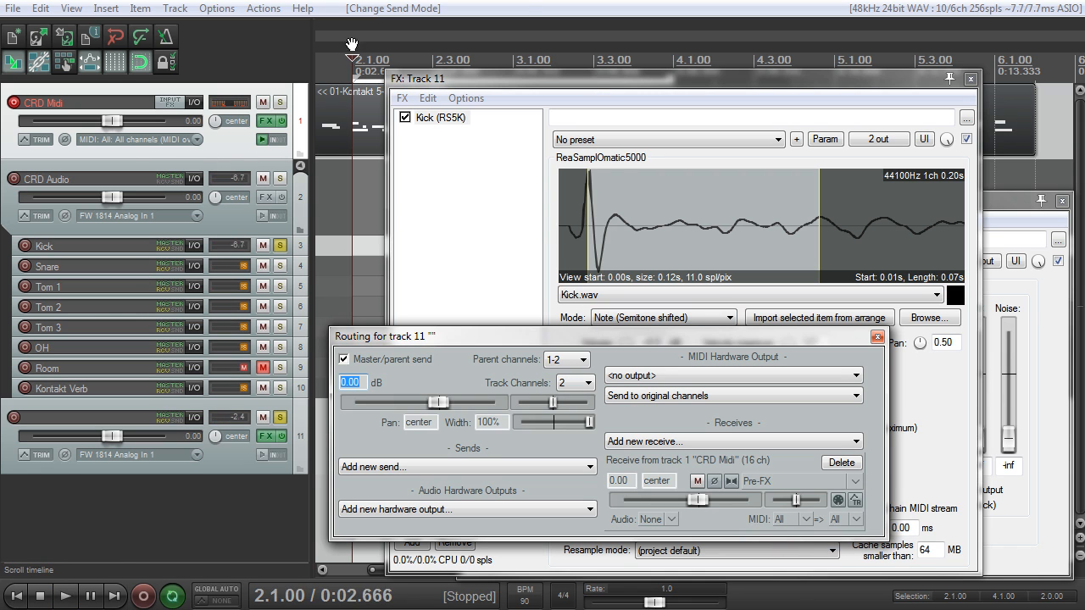
Step: Set the kick sampler's mode to Sample (Ignores MIDI note) and its minimum volume to 0 dB, with a short test playback
left_click(265, 121)
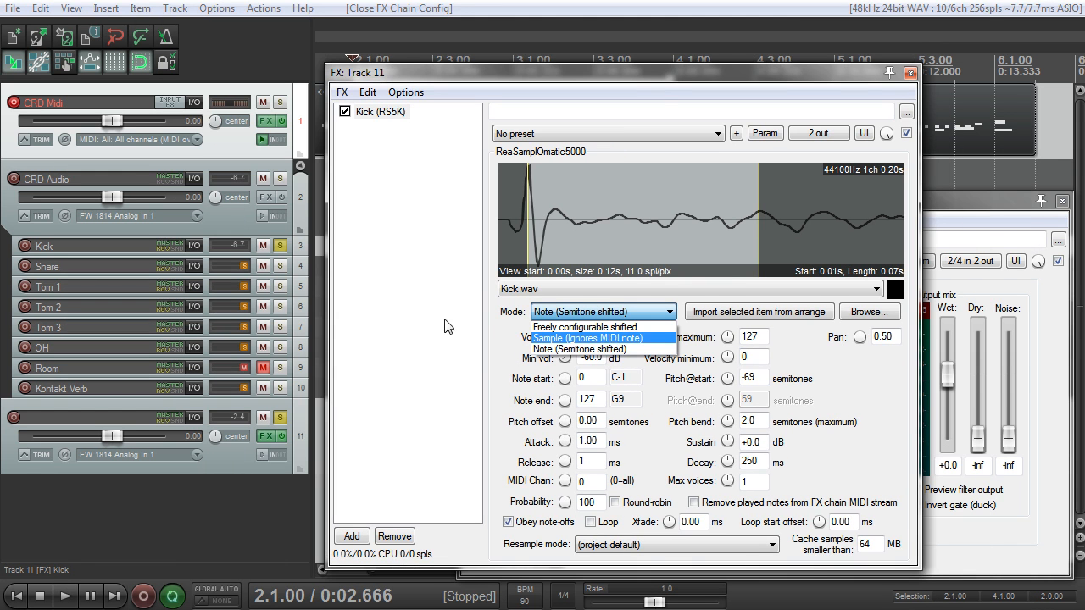
left_click(586, 337)
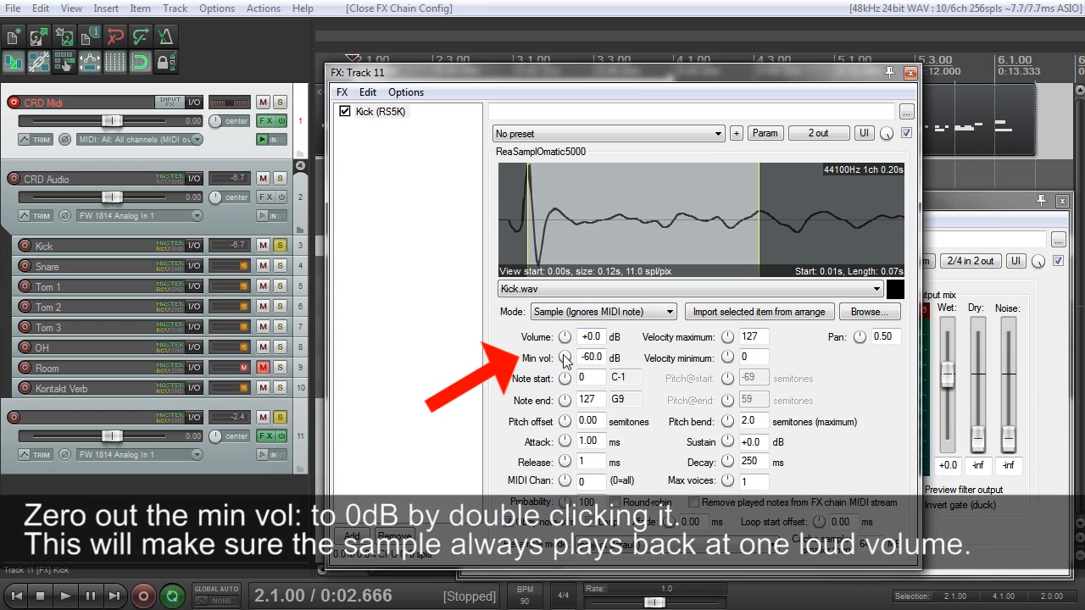
key("space")
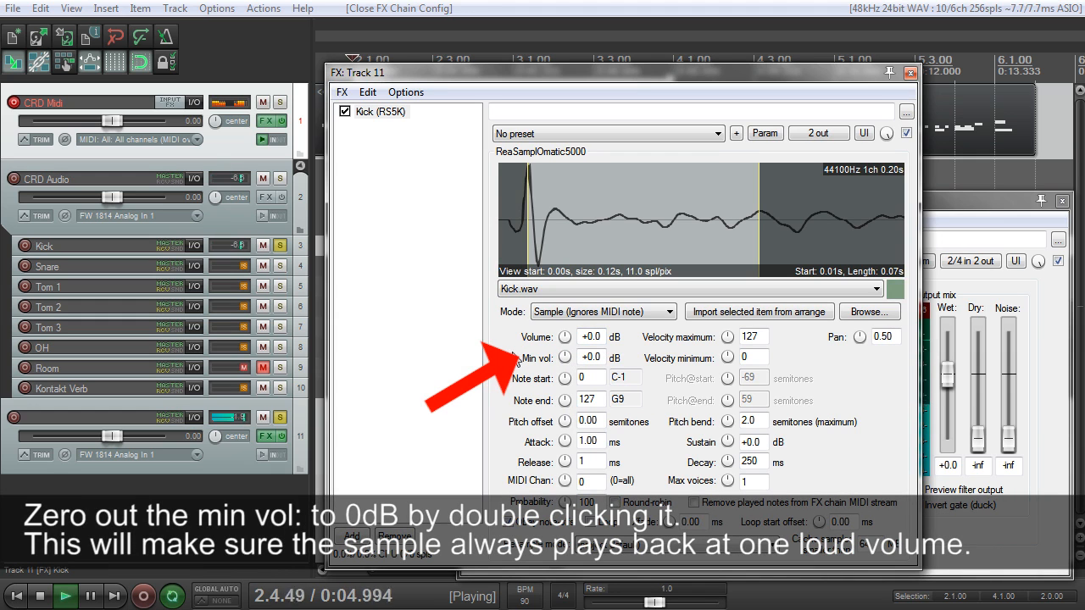
key("space")
Step: Restrict the kick sampler to MIDI note 36 (C2) by setting both its note end and note start to 36
left_click_drag(598, 72, 667, 116)
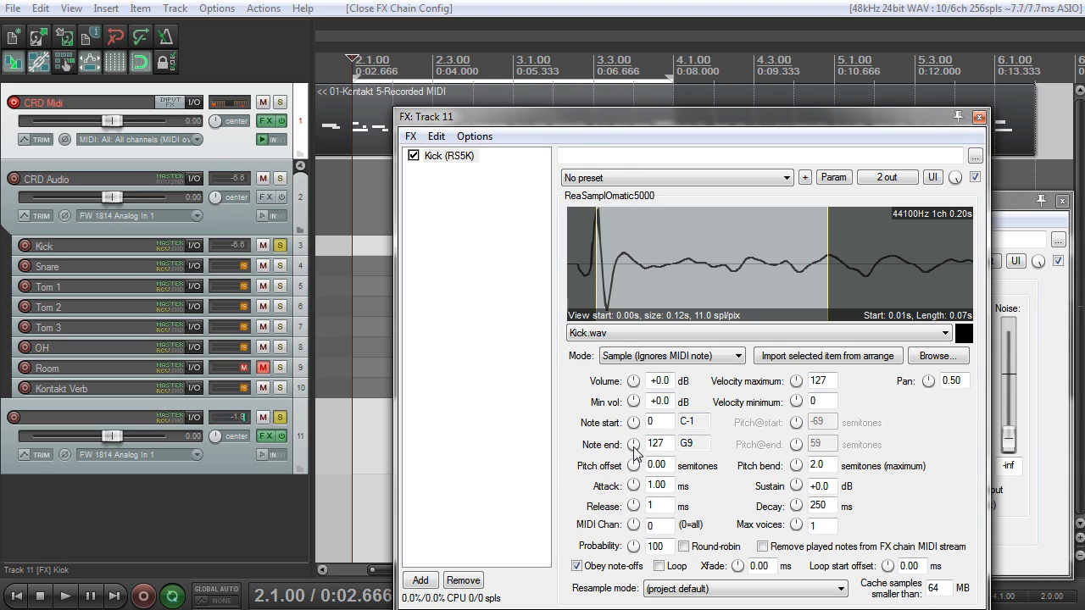
mouse_move(634, 446)
left_mouse_down()
mouse_move(634, 487)
mouse_move(642, 439)
left_mouse_up()
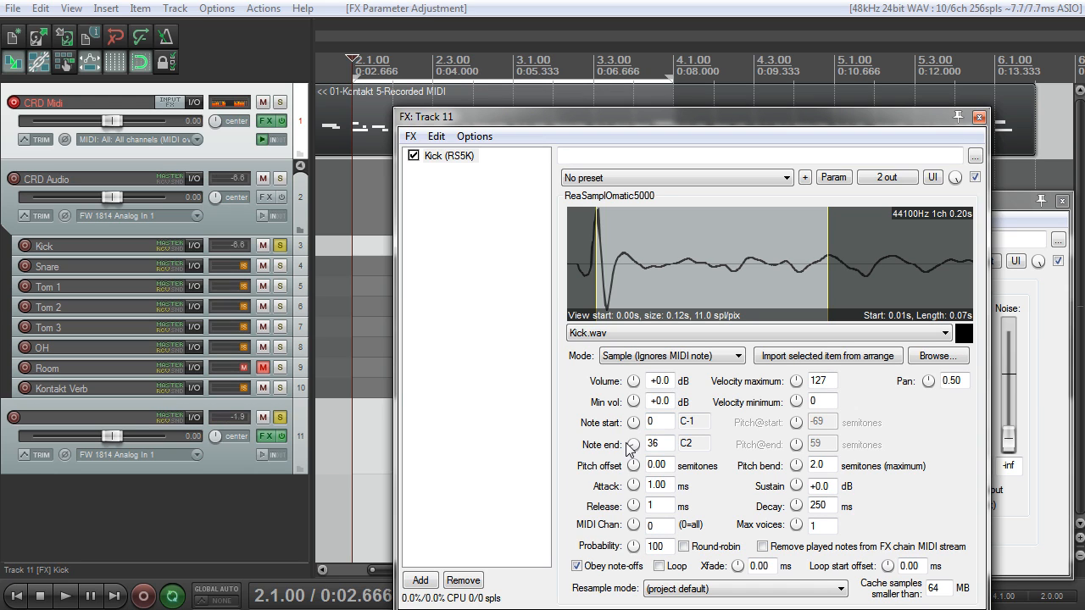
left_click_drag(632, 422, 633, 414)
type("36")
key("Return")
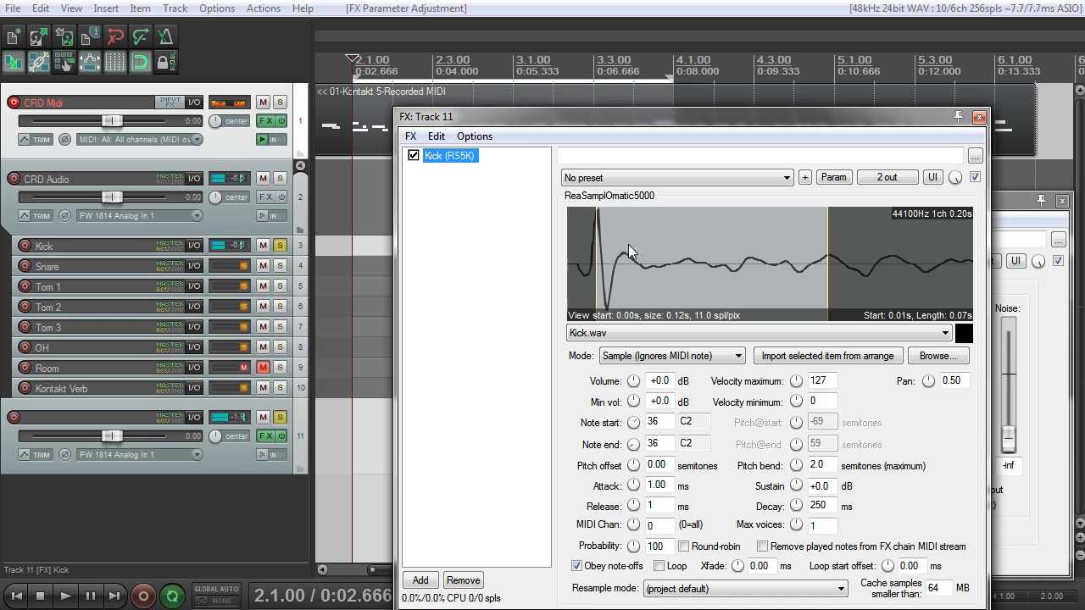
Step: Close track 11's effects window, play both kick tracks, unsolo the Kick track during playback, and stop
left_click(978, 117)
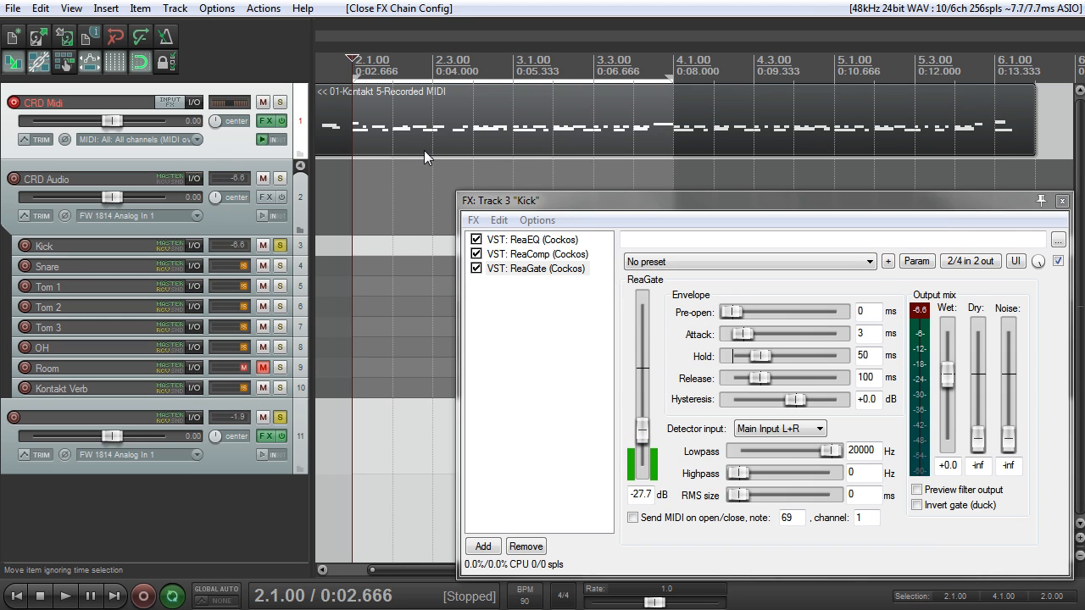
key("space")
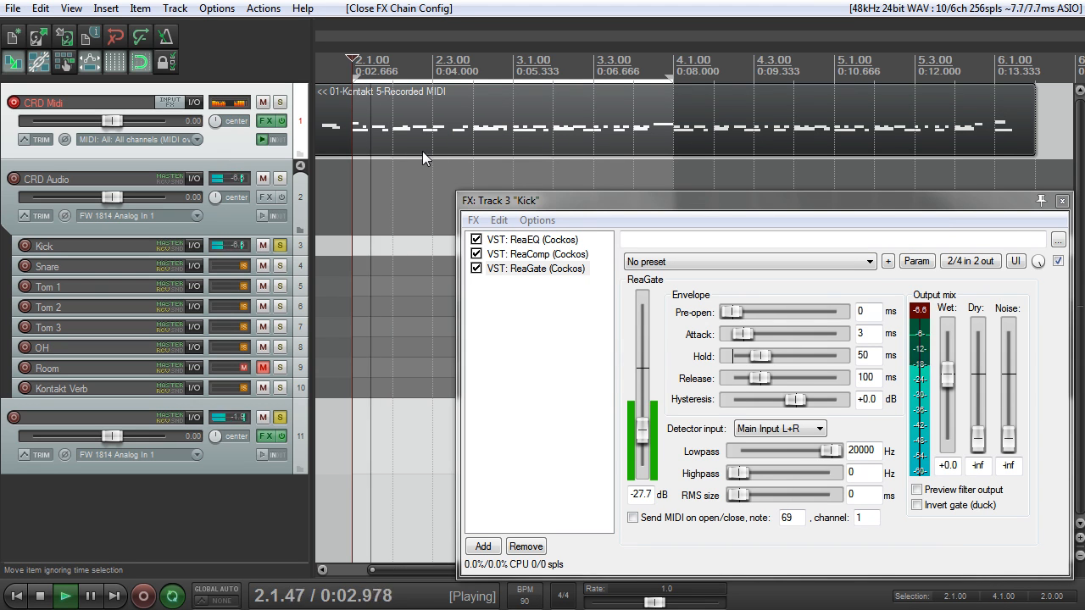
left_click(280, 246)
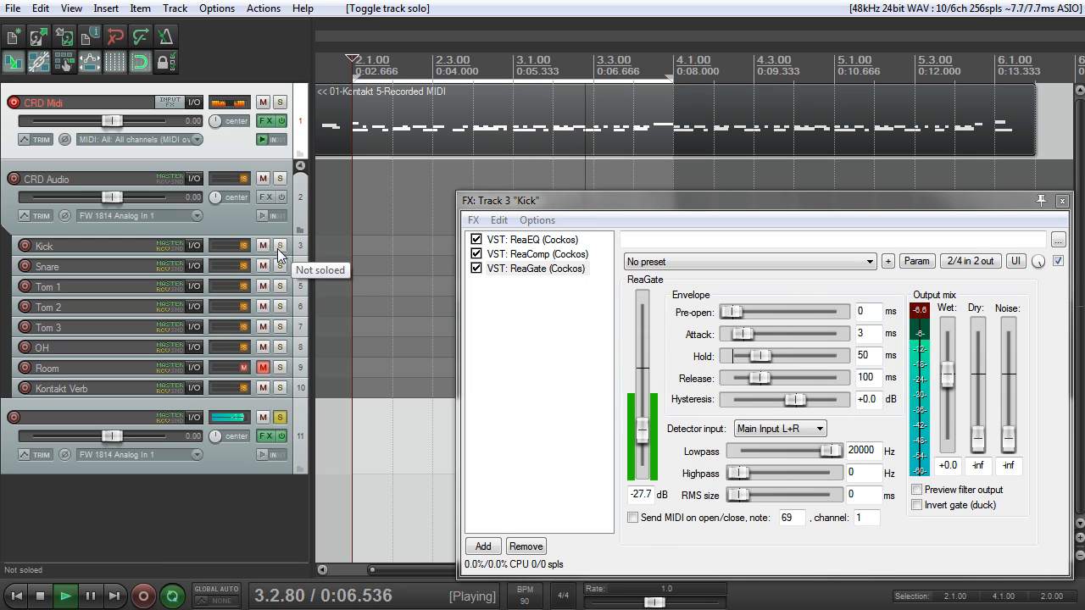
key("space")
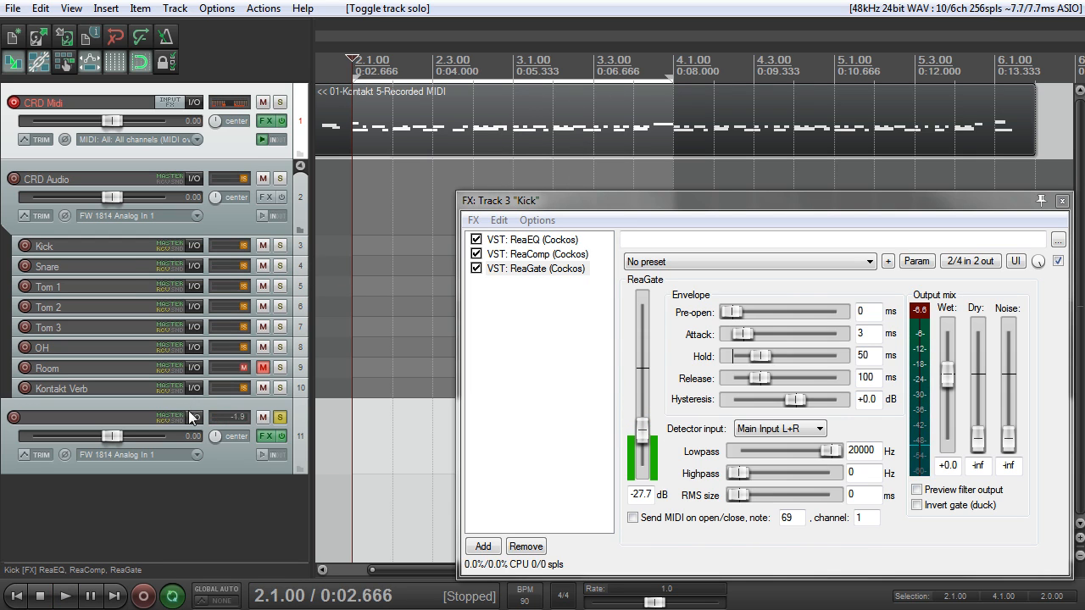
Step: Enlarge the Kick track's height and set its number of track channels to 4
left_click_drag(135, 257, 137, 278)
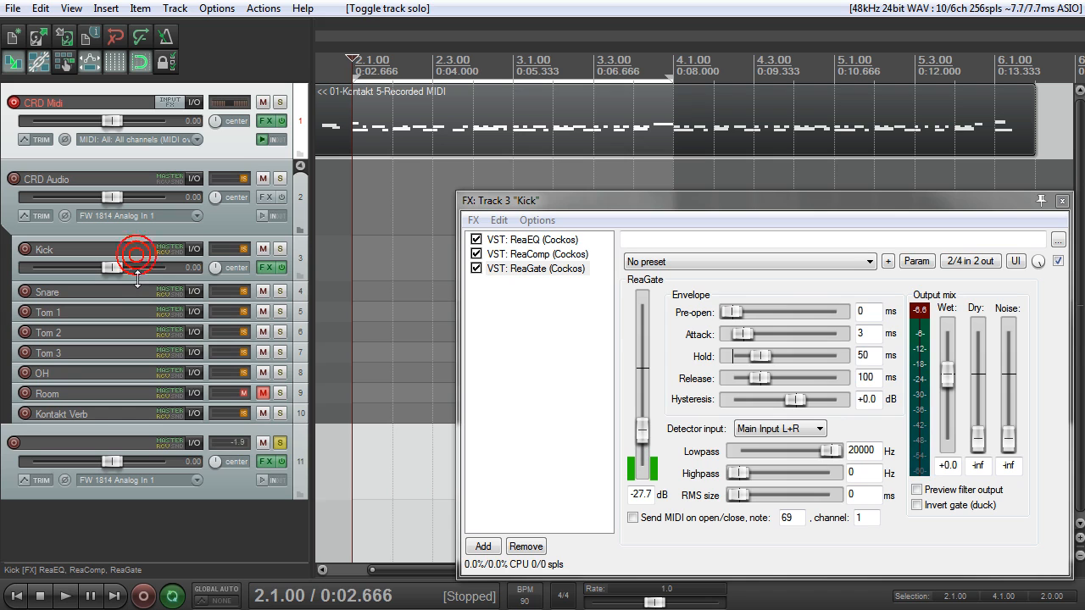
left_click(194, 249)
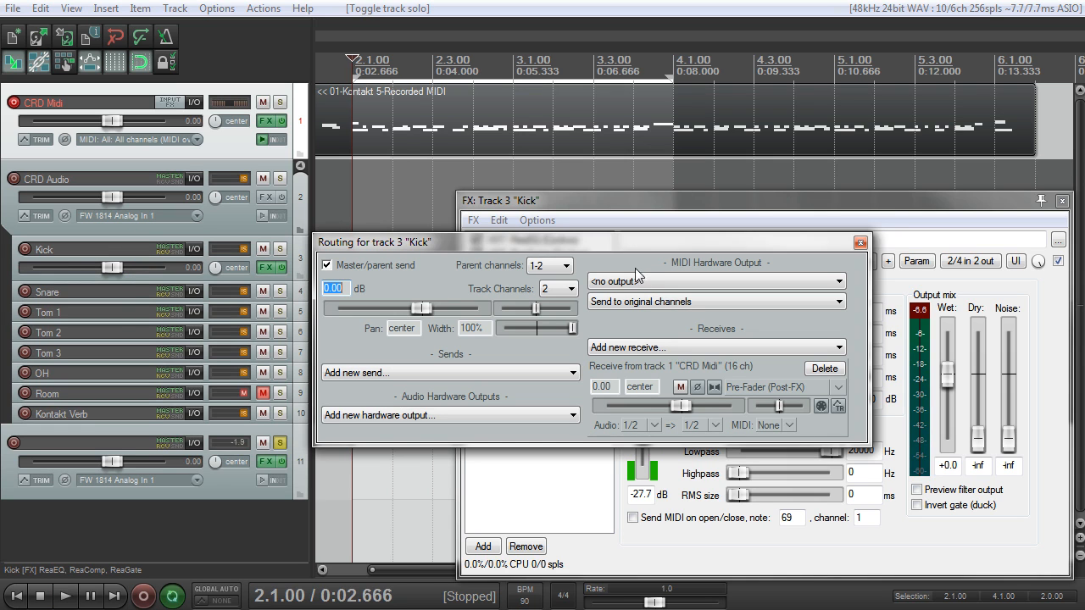
left_click(568, 289)
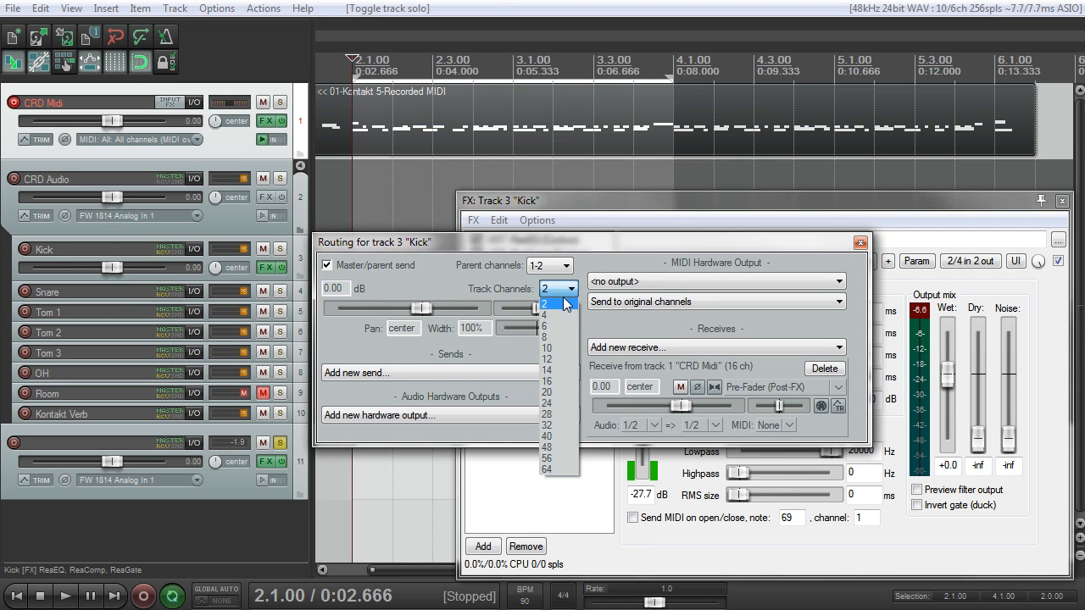
left_click(558, 313)
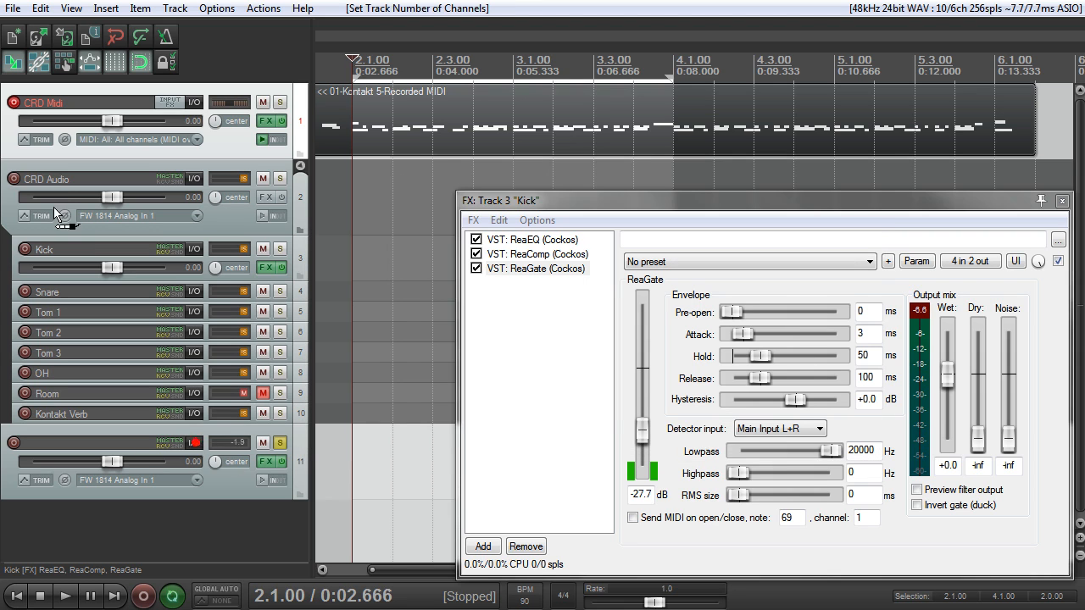
Step: Create a send from track 11 to the Kick track with audio 1/2 going to 3/4, and test it with playback
left_click_drag(123, 174, 89, 252)
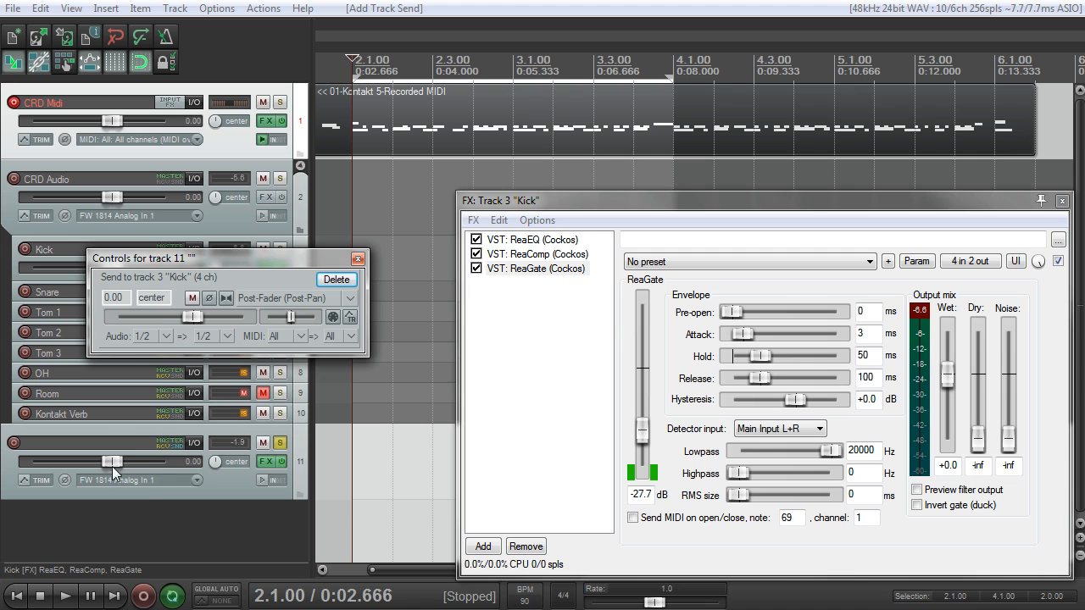
left_click(210, 335)
left_click(253, 393)
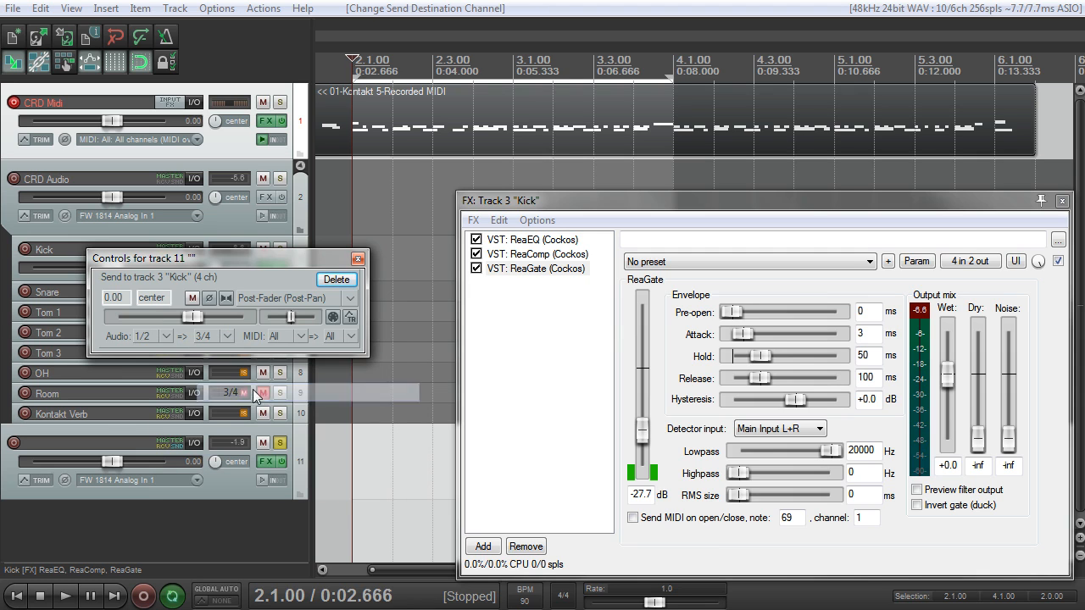
left_click(357, 258)
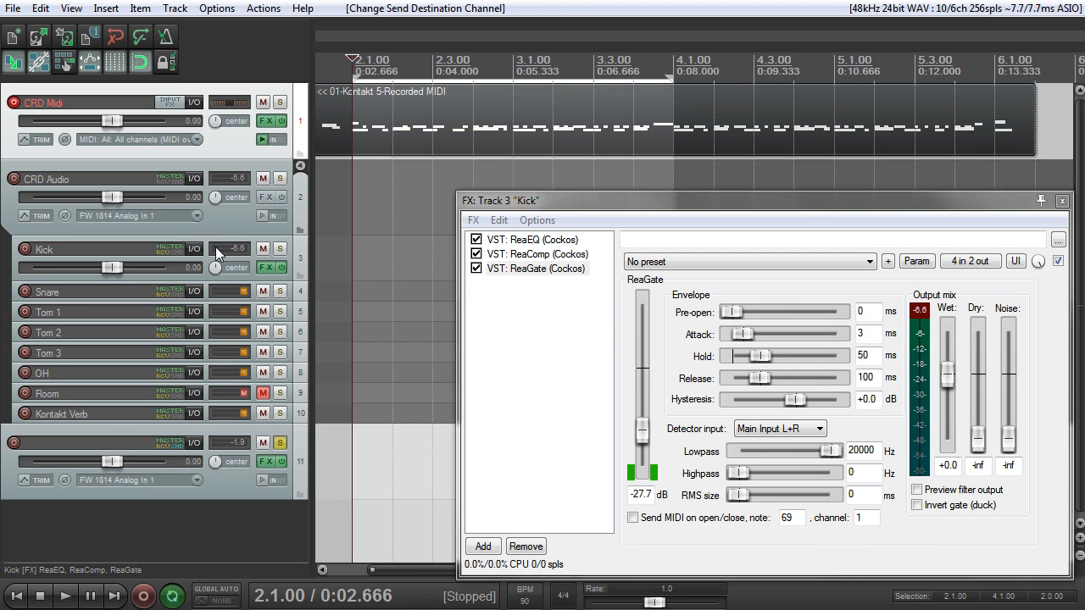
key("space")
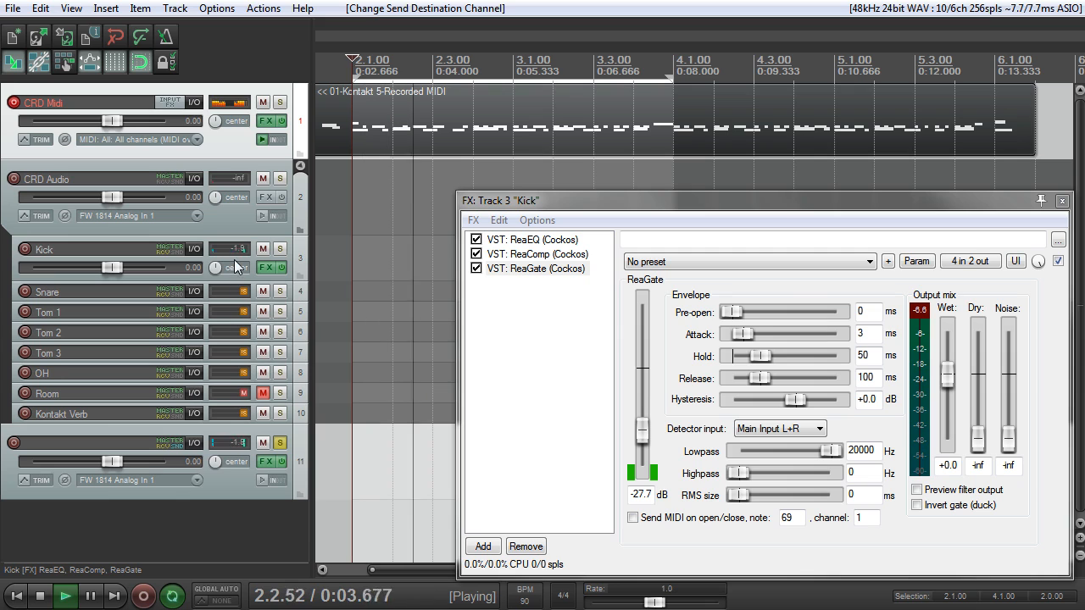
key("space")
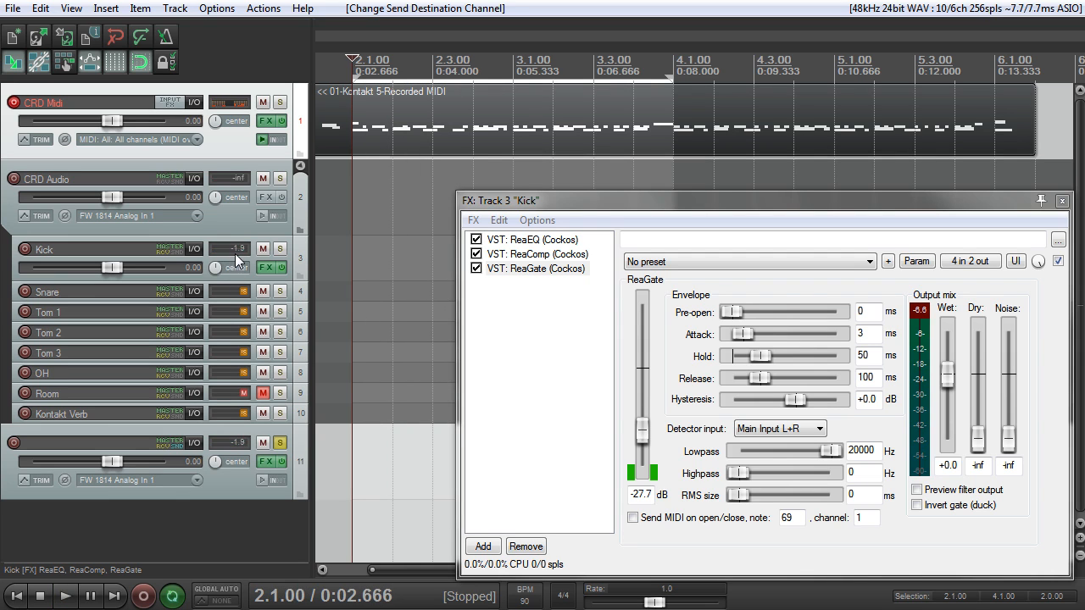
Step: Set the Kick track's ReaGate detector input to Auxiliary Input L+R and review the plug-in's pin connections
left_click_drag(635, 207, 524, 134)
left_click(471, 196)
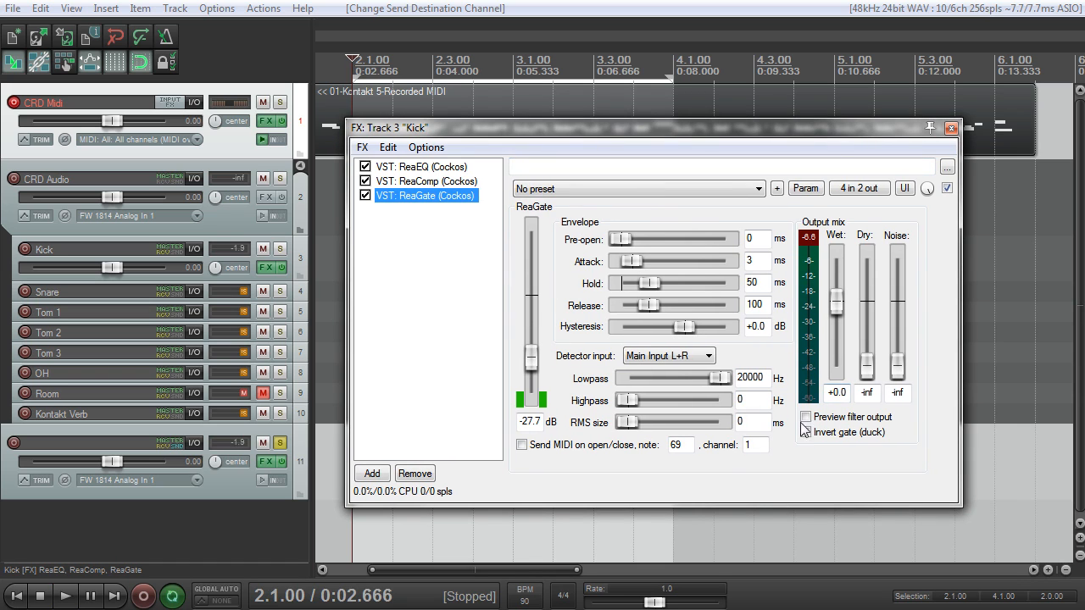
left_click(683, 356)
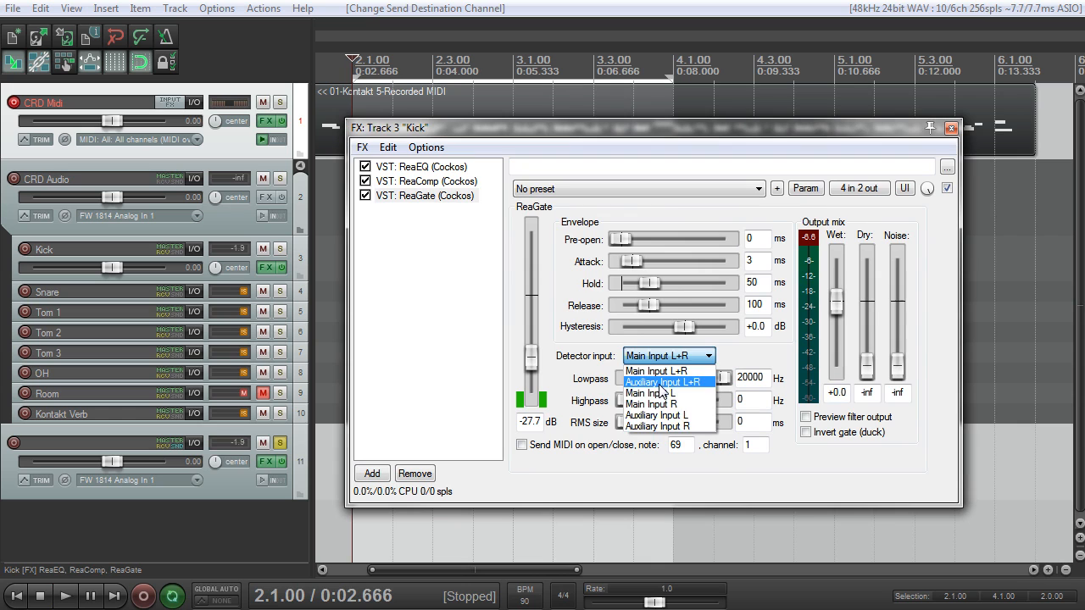
left_click(661, 383)
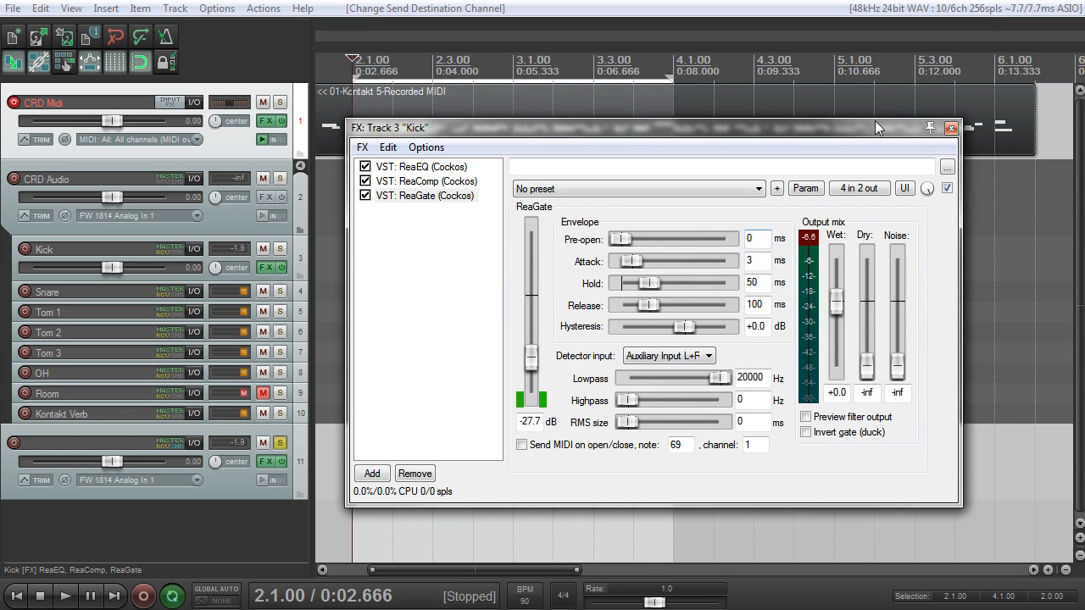
left_click(873, 190)
left_click_drag(972, 191, 572, 198)
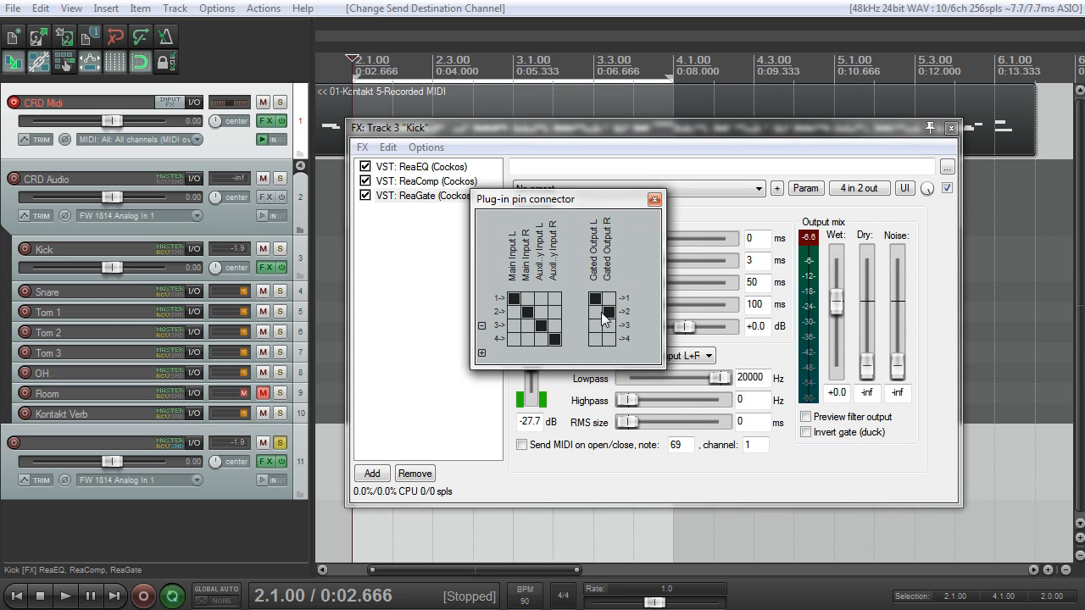
left_click(654, 200)
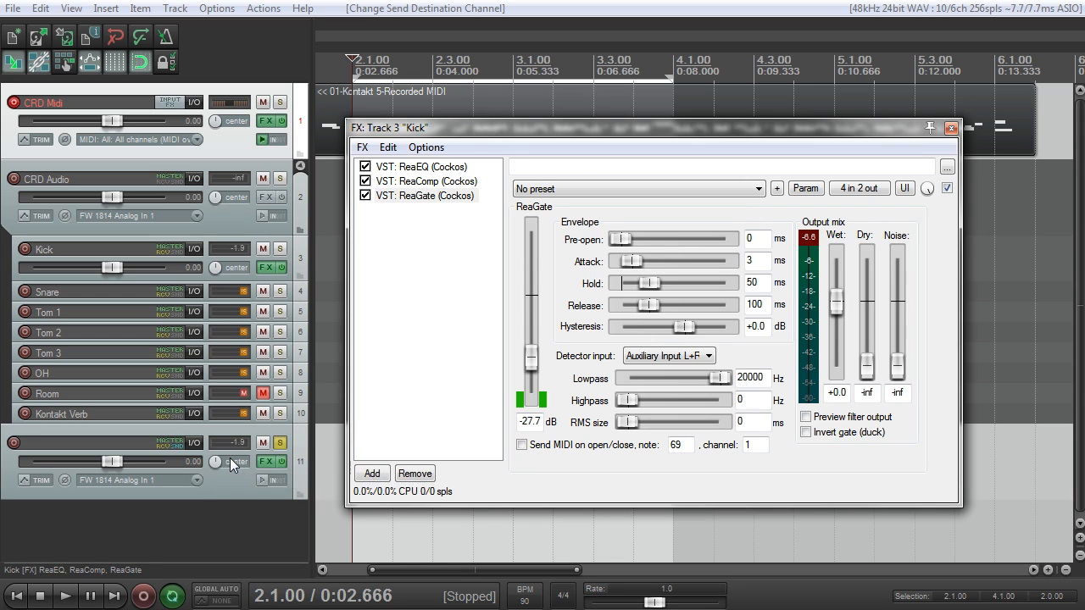
Step: Play briefly to check that track 11 triggers the Kick gate, stop, and unsolo track 11
key("space")
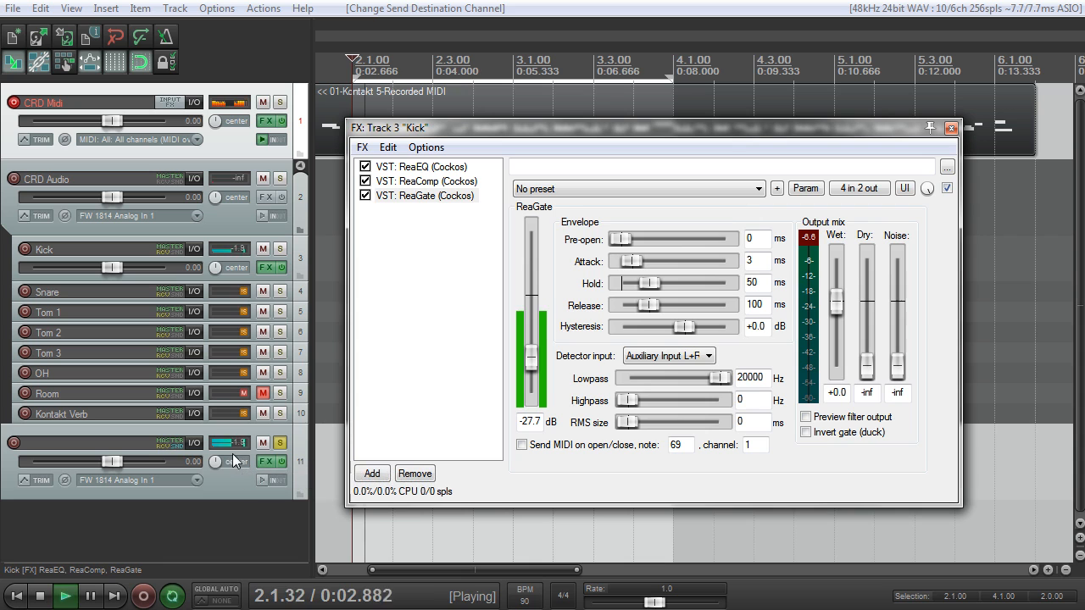
key("space")
left_click(280, 442)
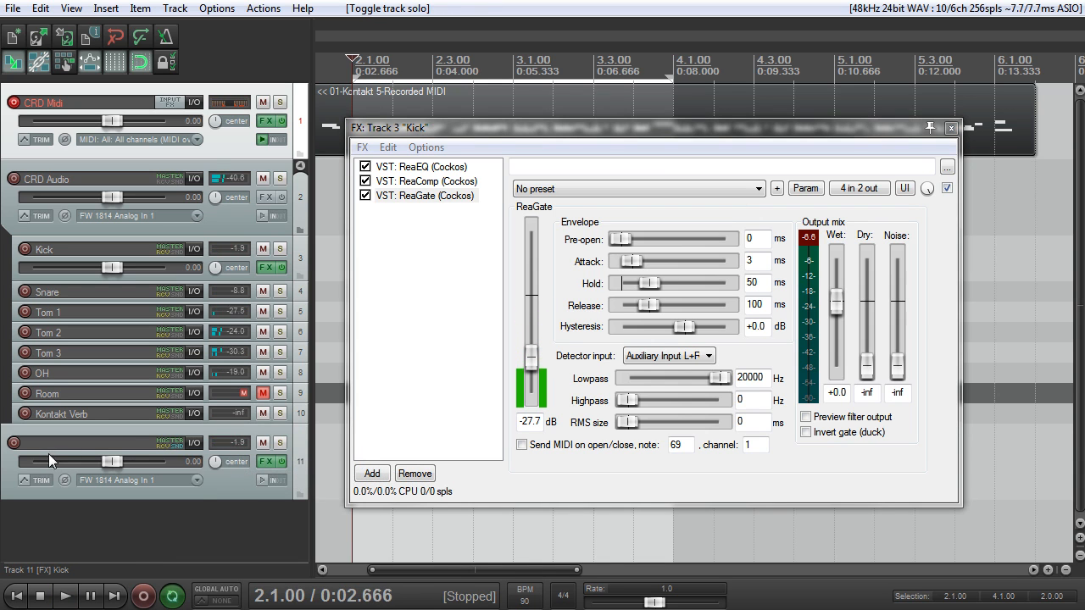
Step: Disable track 11's master/parent send and test it during playback with track 11 soloed and unsoloed
left_click(194, 442)
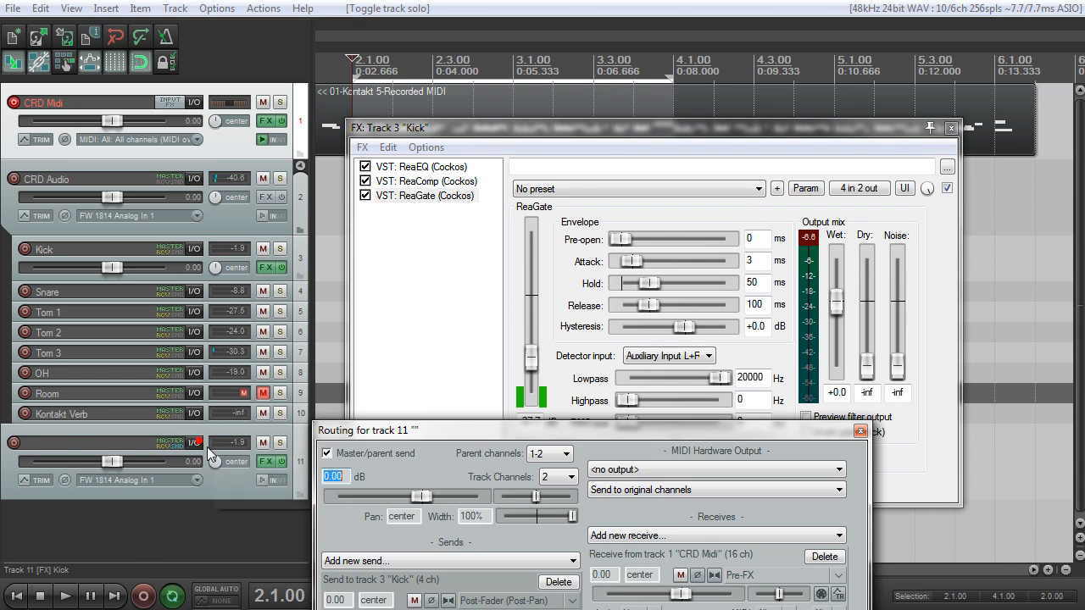
left_click(325, 454)
left_click_drag(505, 432, 550, 282)
left_click(279, 442)
key("space")
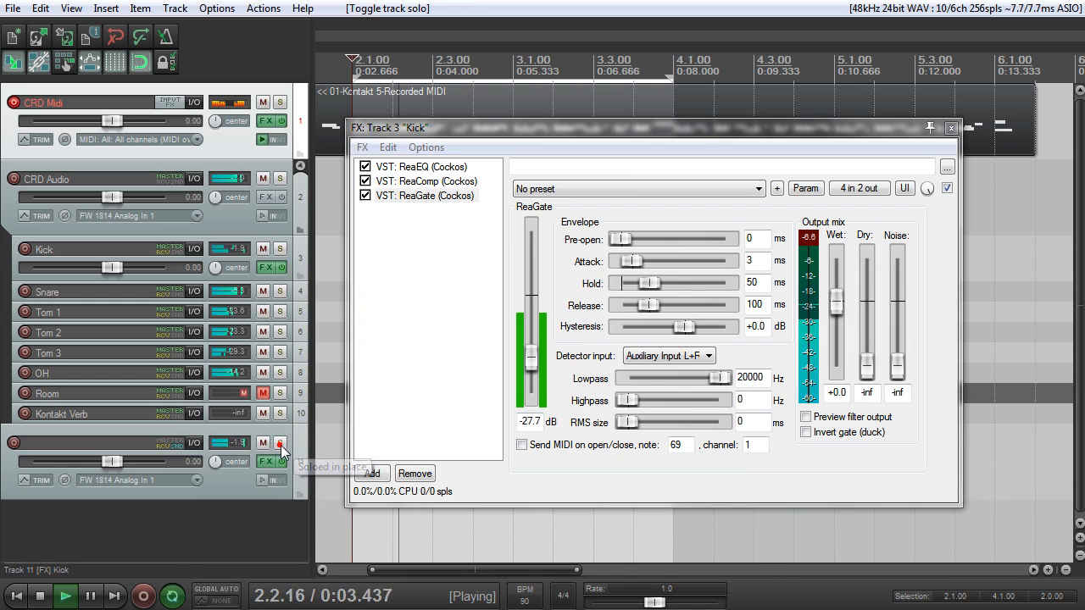
left_click(280, 443)
key("space")
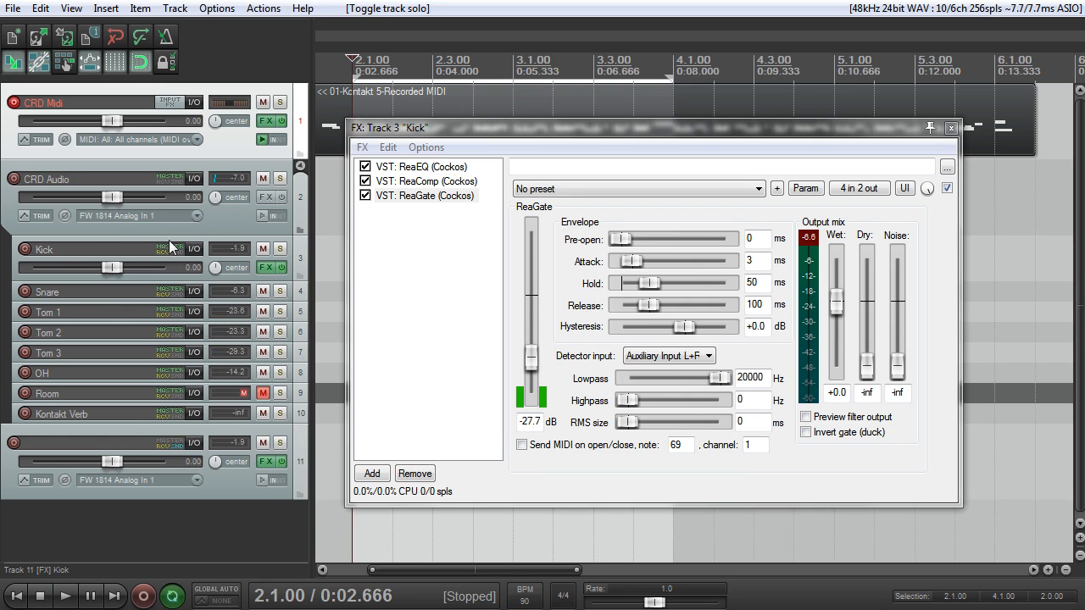
Step: Audition the gated Kick within the full drum mix and soloed, then stop playback and unsolo it
key("space")
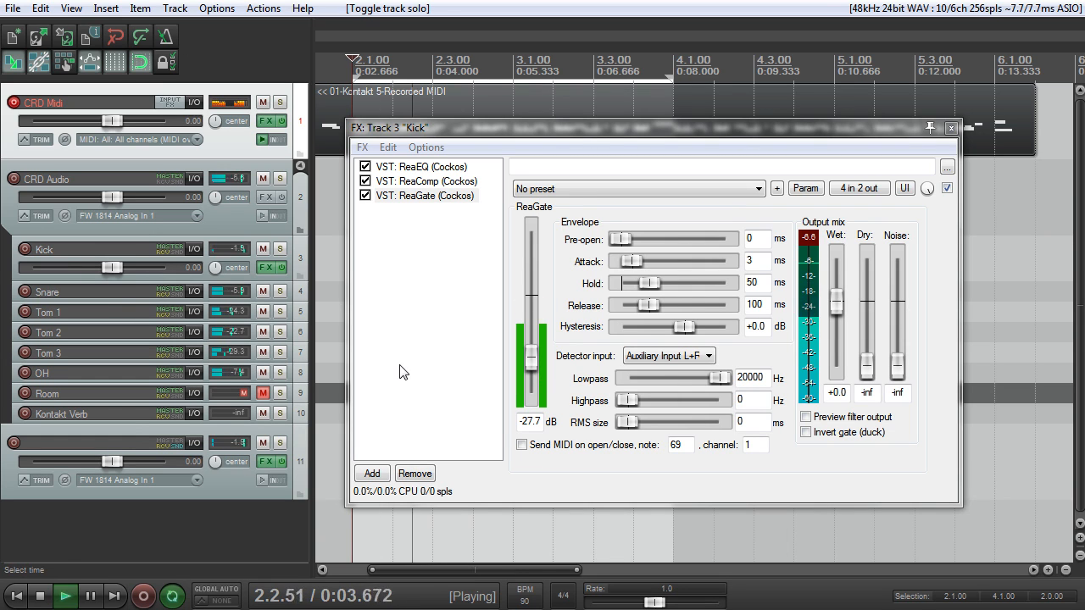
left_click(279, 248)
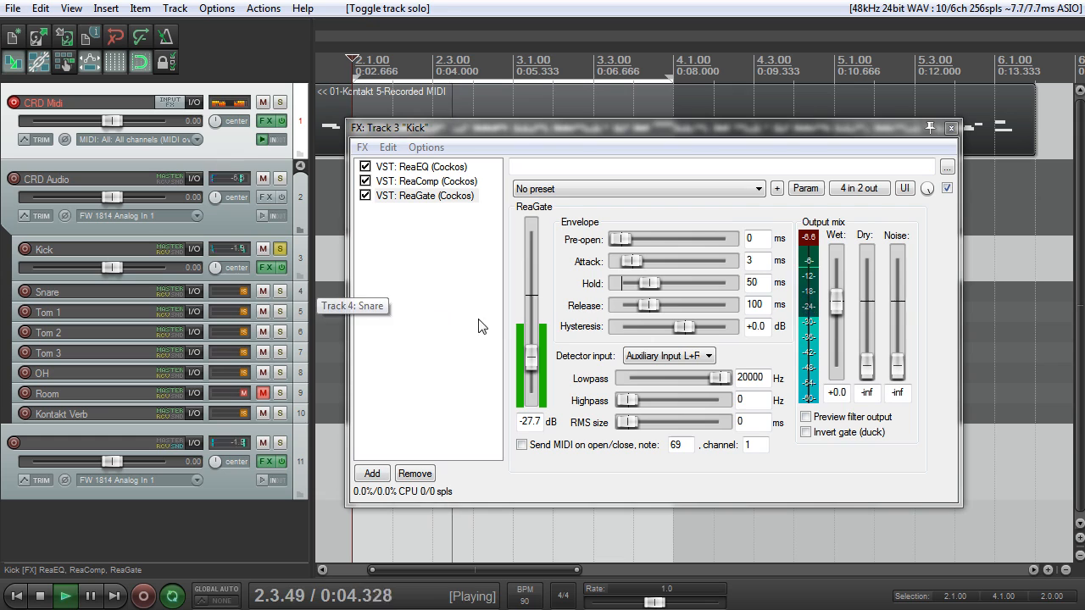
key("space")
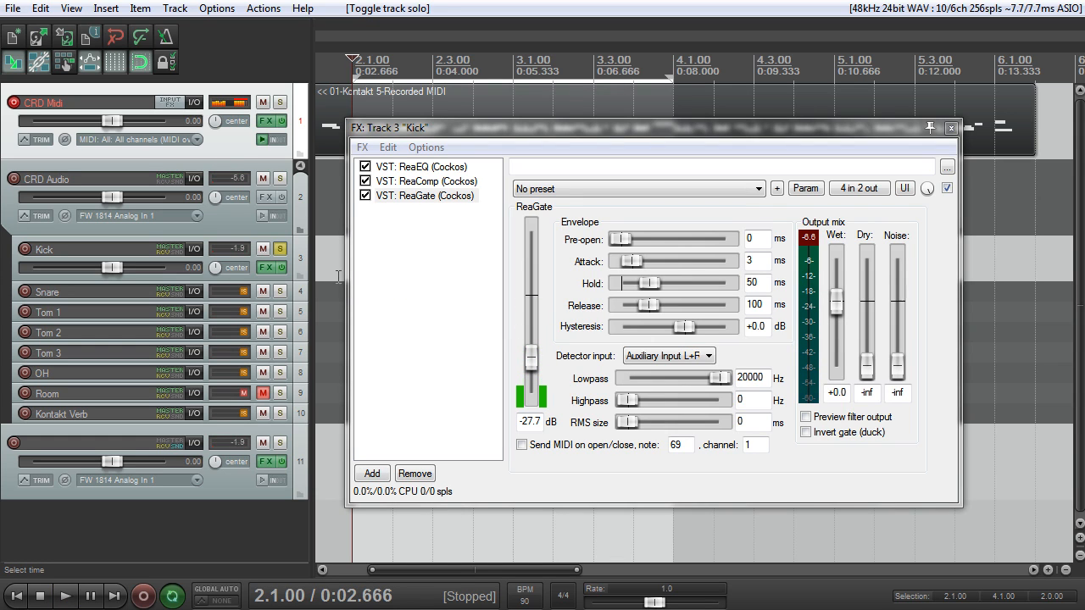
left_click(279, 251)
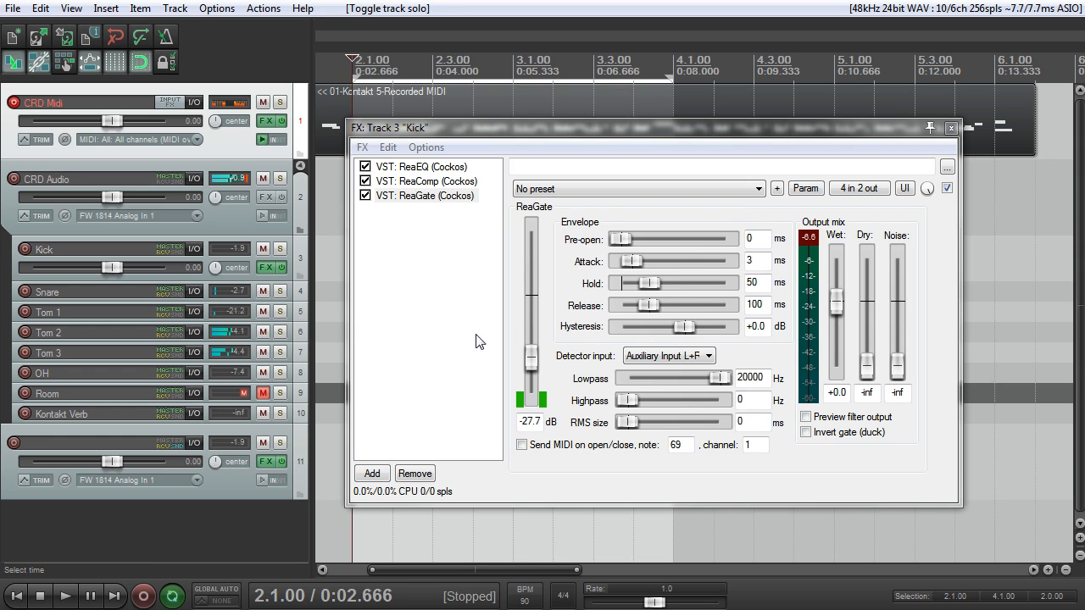
Step: Switch ReaGate's detector input to Main Input L+R and back to Auxiliary Input L+R to compare the detected signals
left_click(642, 357)
left_click(650, 373)
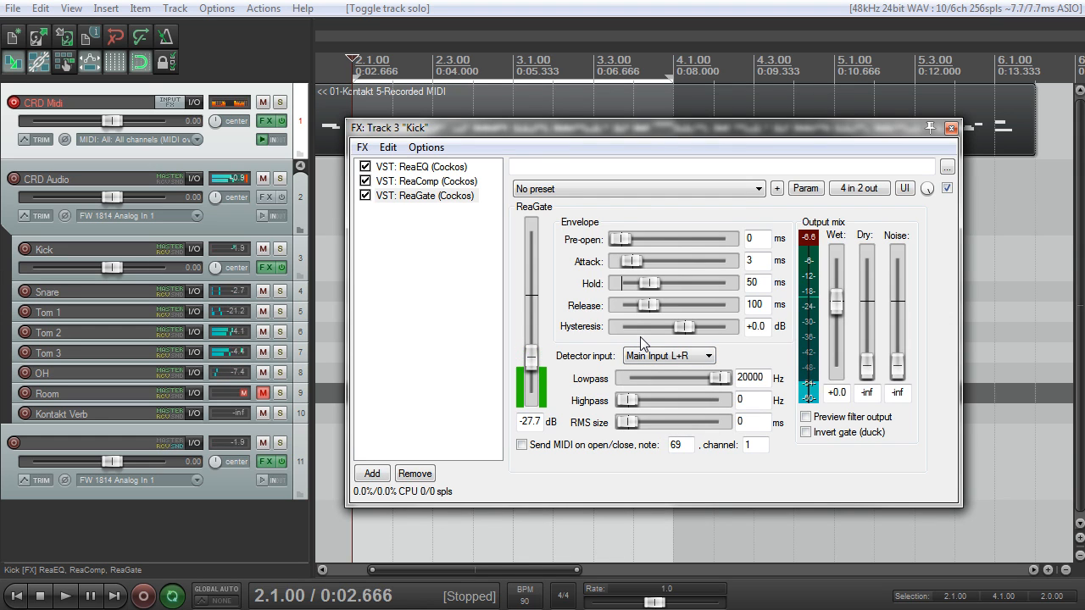
left_click(652, 356)
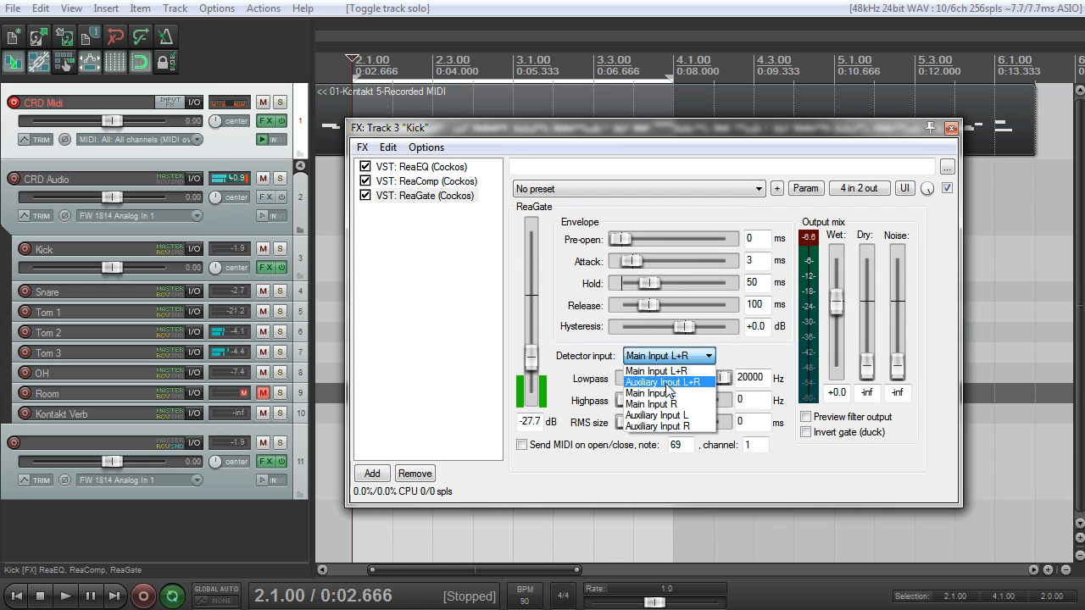
left_click(665, 382)
left_click_drag(703, 132, 713, 128)
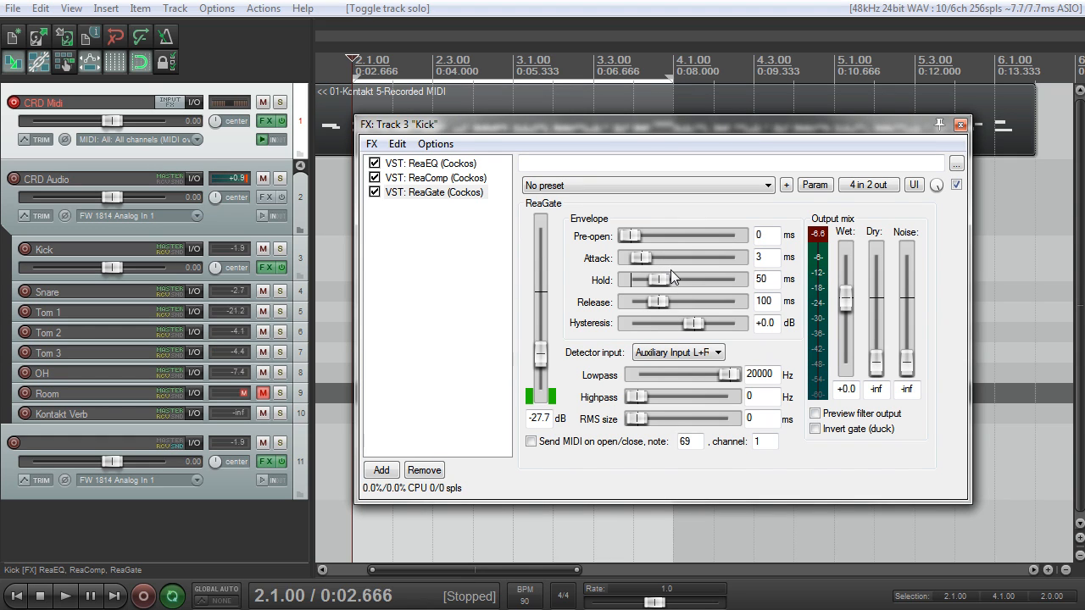
Step: Solo the Kick track, try raising ReaGate's dry output to -17.8, and return it to -inf
left_click(243, 183)
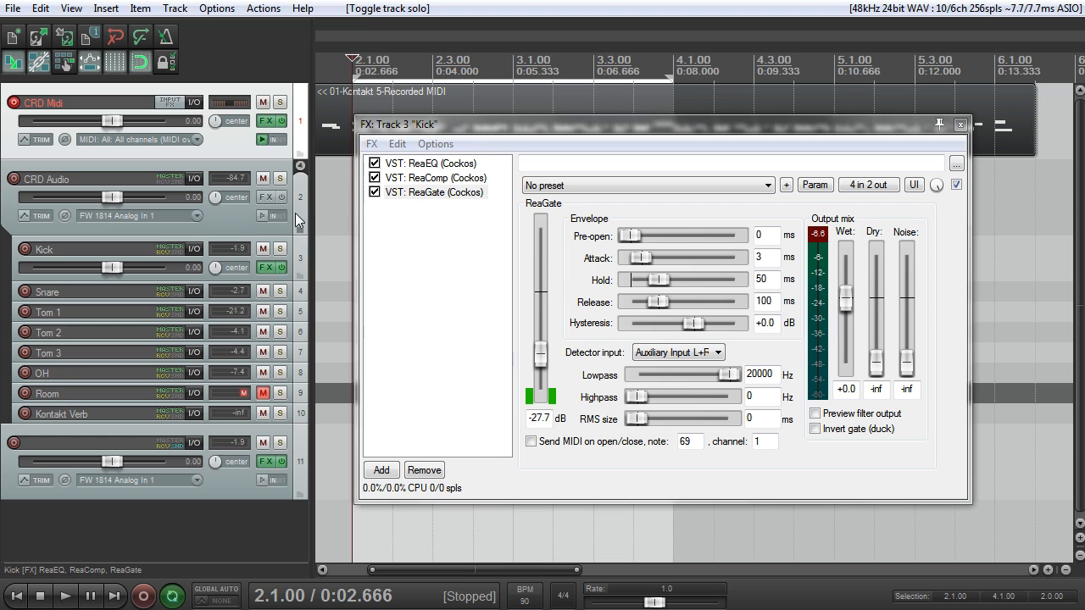
left_click(472, 194)
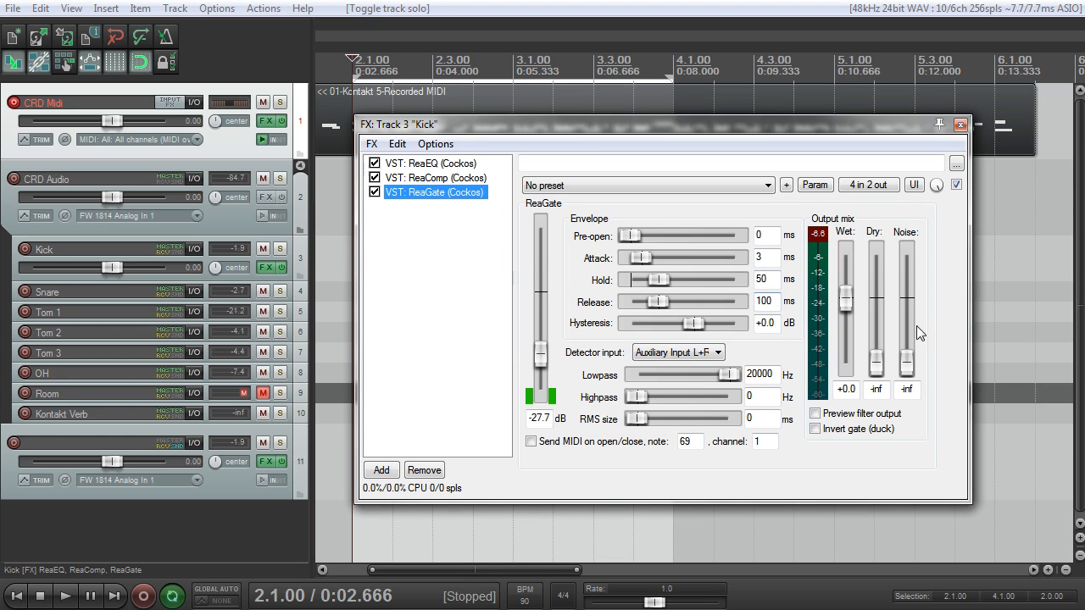
left_click_drag(875, 363, 891, 338)
left_click(279, 249)
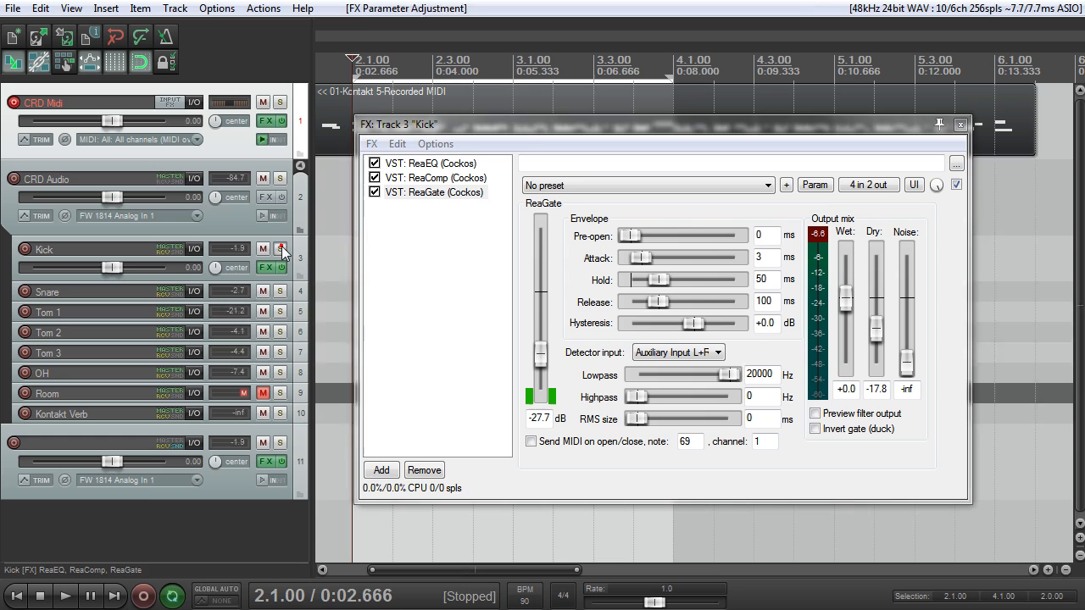
left_click(281, 248)
left_click_drag(876, 335, 881, 387)
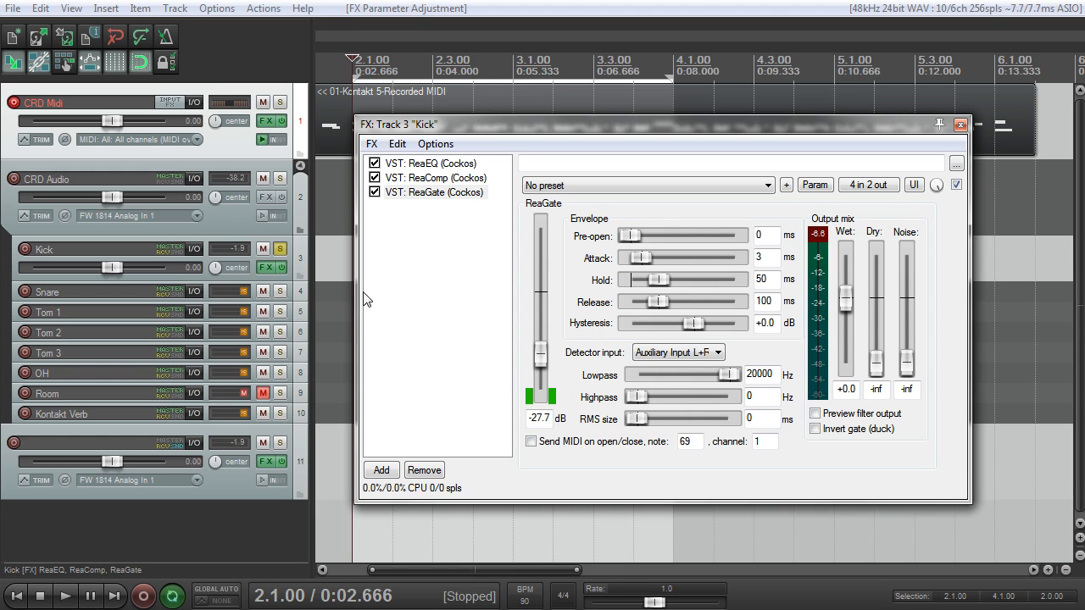
left_click_drag(488, 127, 488, 145)
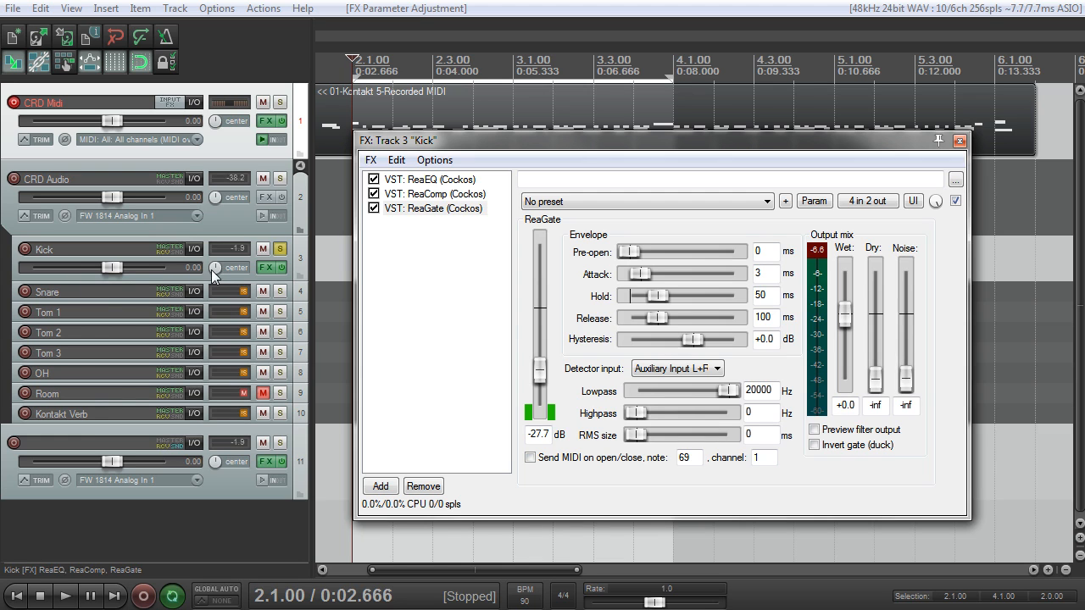
left_click_drag(213, 277, 212, 284)
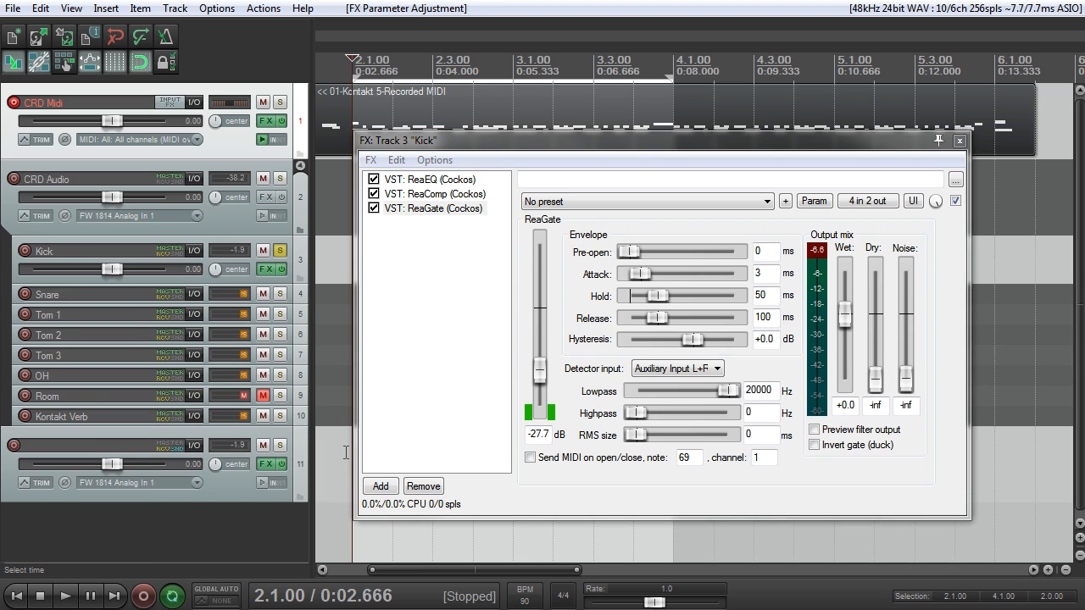
mouse_move(518, 144)
left_mouse_down()
mouse_move(534, 139)
mouse_move(502, 155)
mouse_move(518, 143)
left_mouse_up()
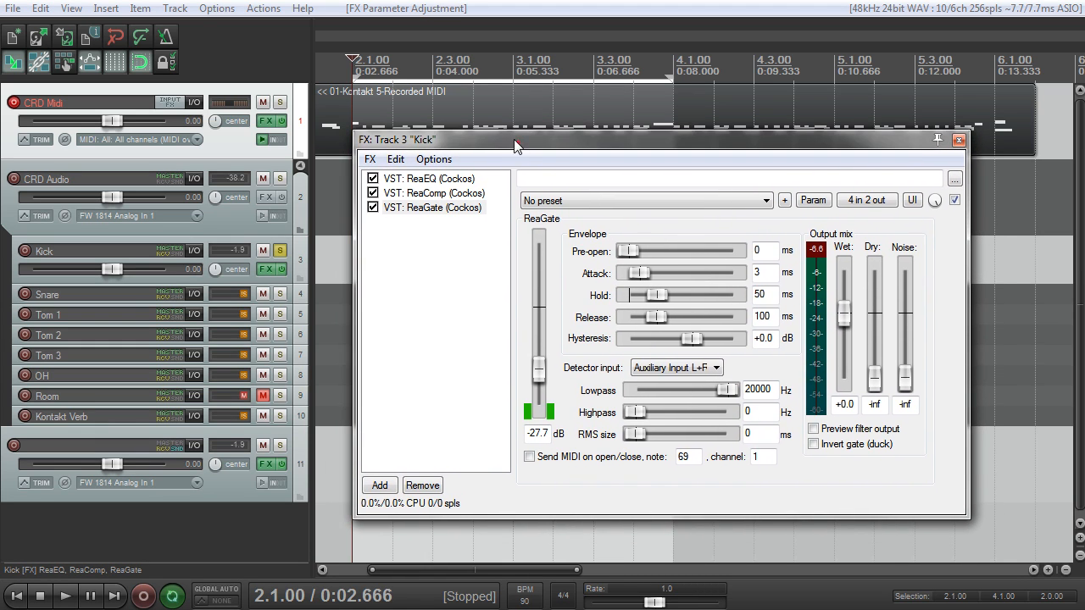
left_click_drag(535, 152, 520, 142)
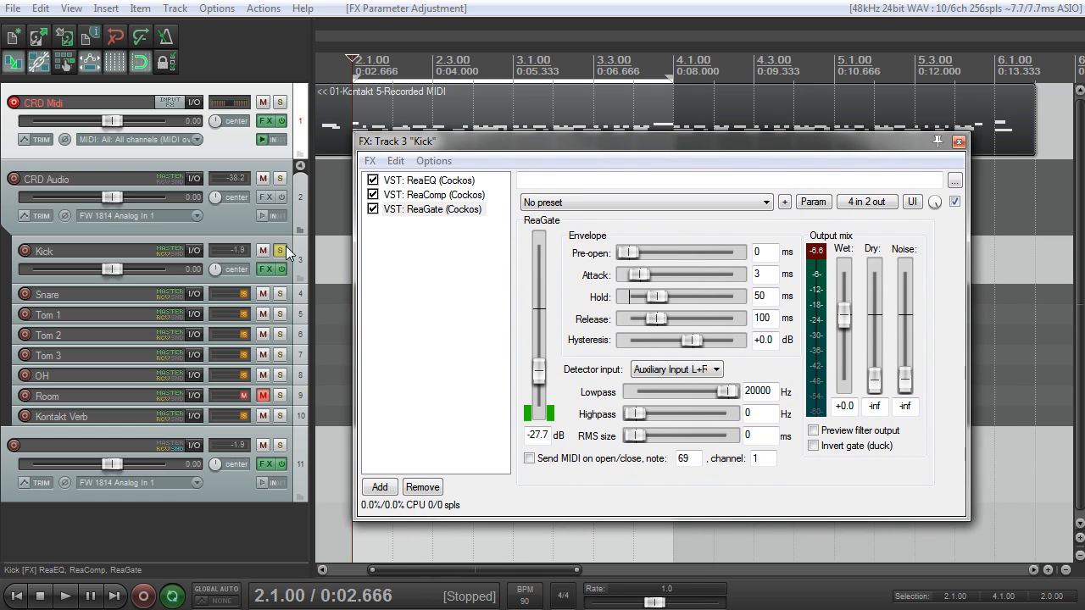
Step: Unsolo the Kick track and briefly solo and unsolo the Snare track
left_click(279, 250)
left_click(280, 294)
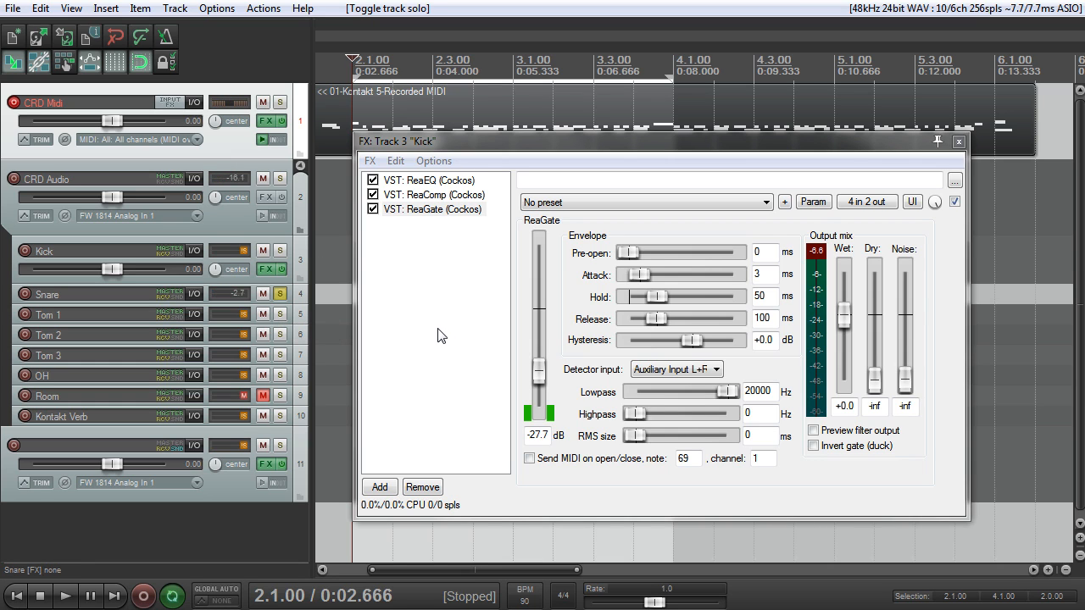
left_click(279, 293)
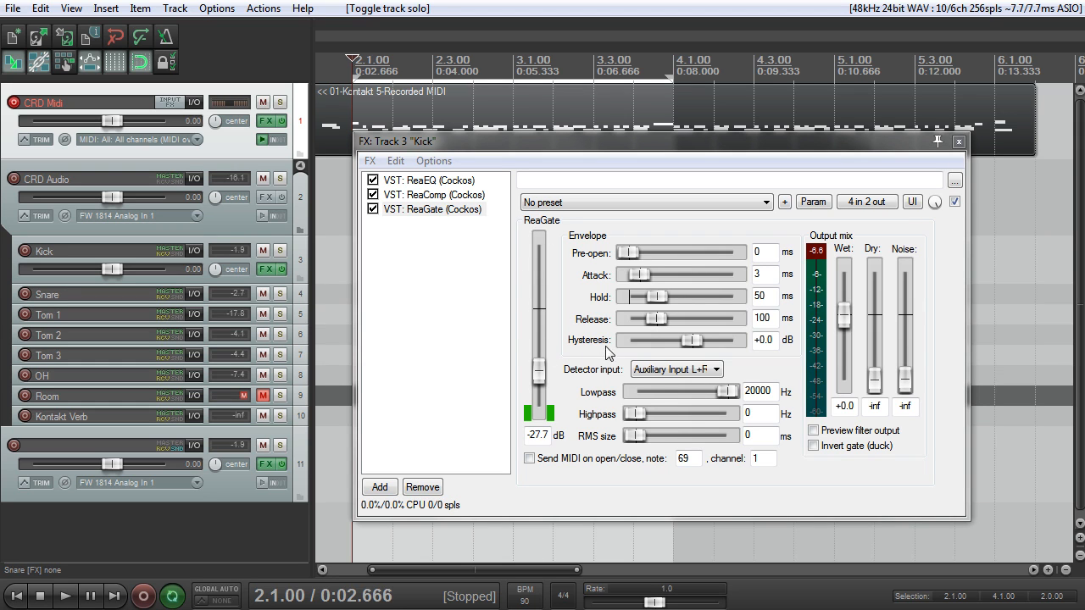
Step: Solo the Kick during playback, sweep its ReaGate threshold down to -inf and up to -22.1 dB, and stop playback
key("space")
left_click(280, 250)
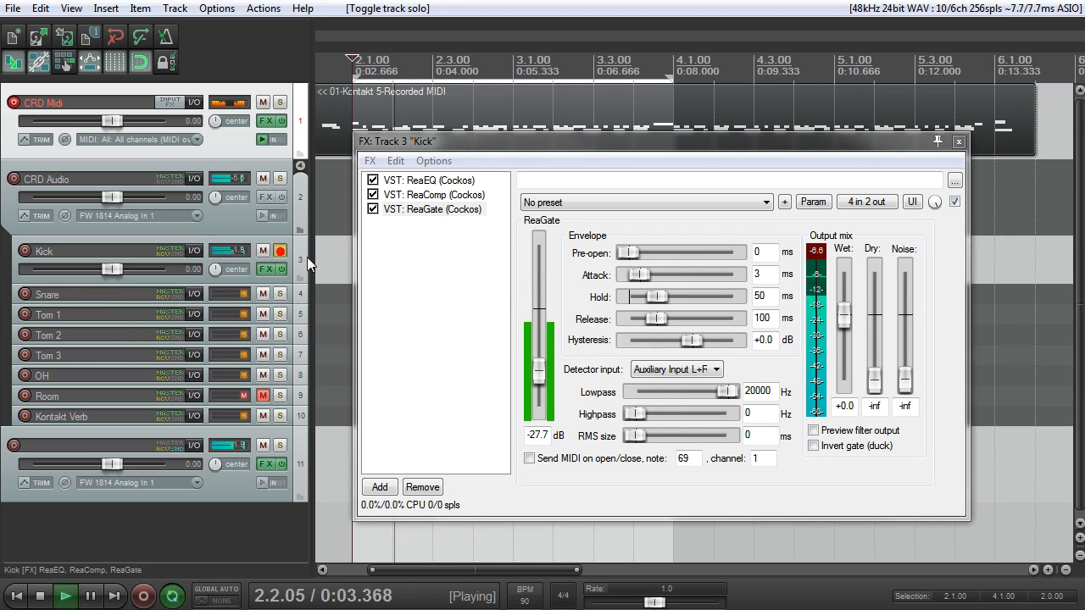
left_click_drag(539, 366, 543, 382)
scroll(541, 379, "up", 5)
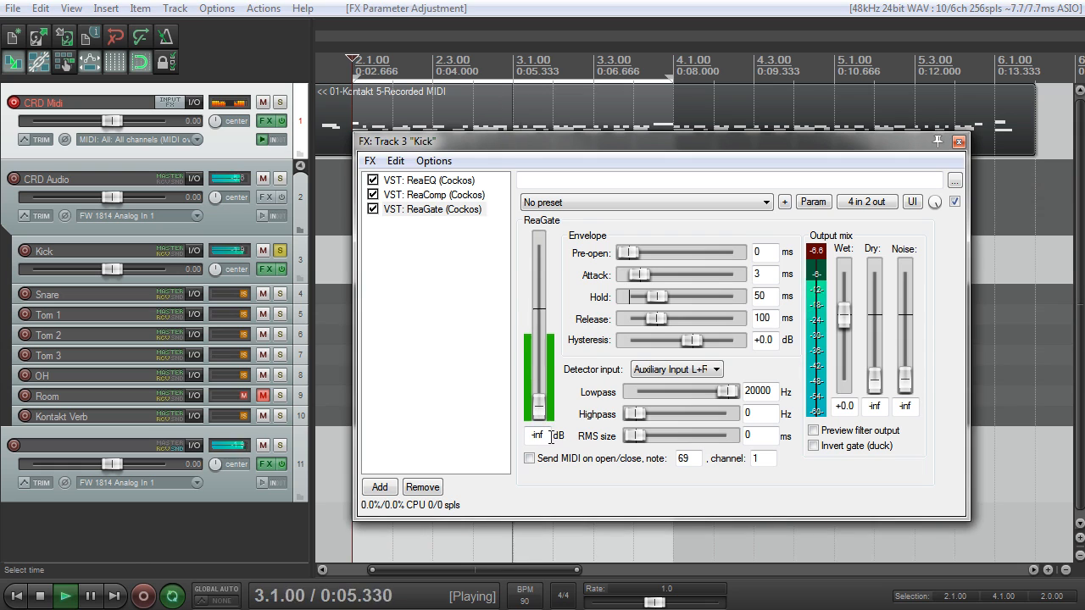
scroll(539, 380, "down", 14)
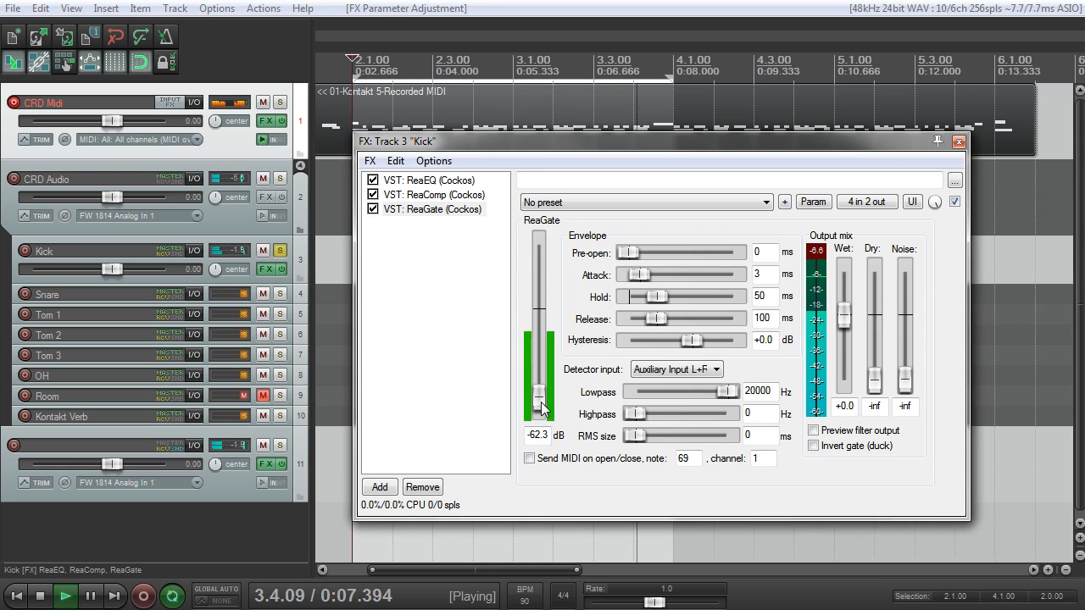
left_click(540, 396)
left_click_drag(539, 395, 538, 370)
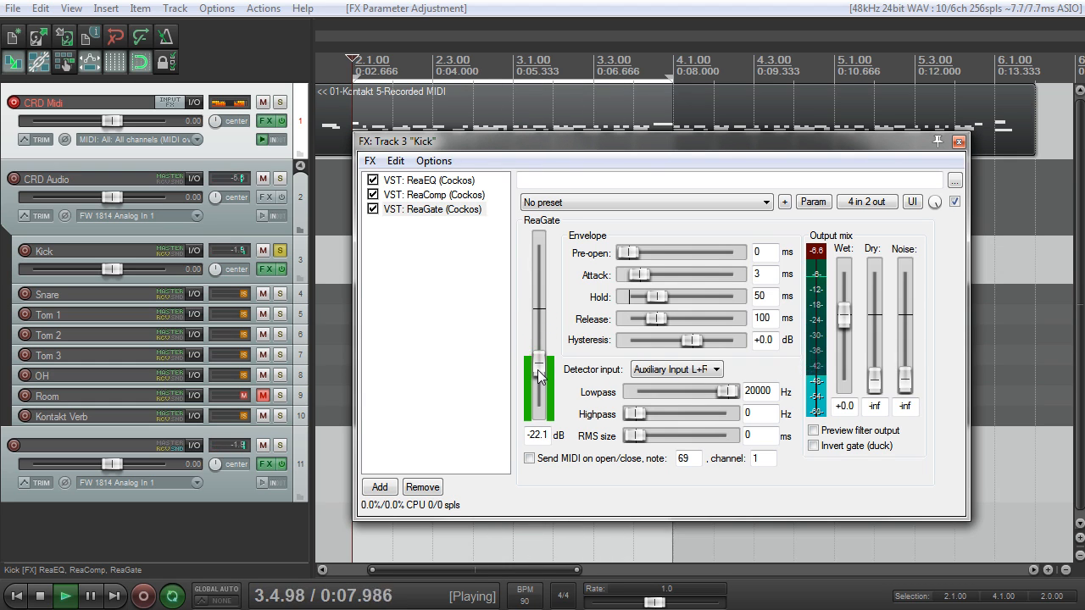
key("space")
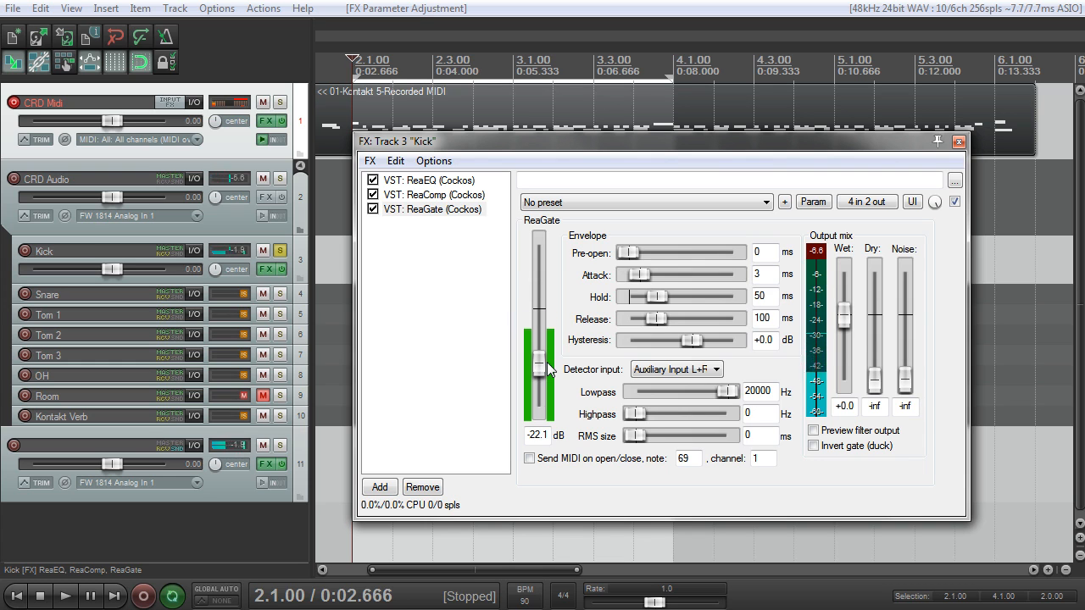
Step: Try higher ReaGate thresholds up to -10.9 dB, set it to -17.2 dB, and audition the soloed Kick
left_click_drag(541, 368, 540, 352)
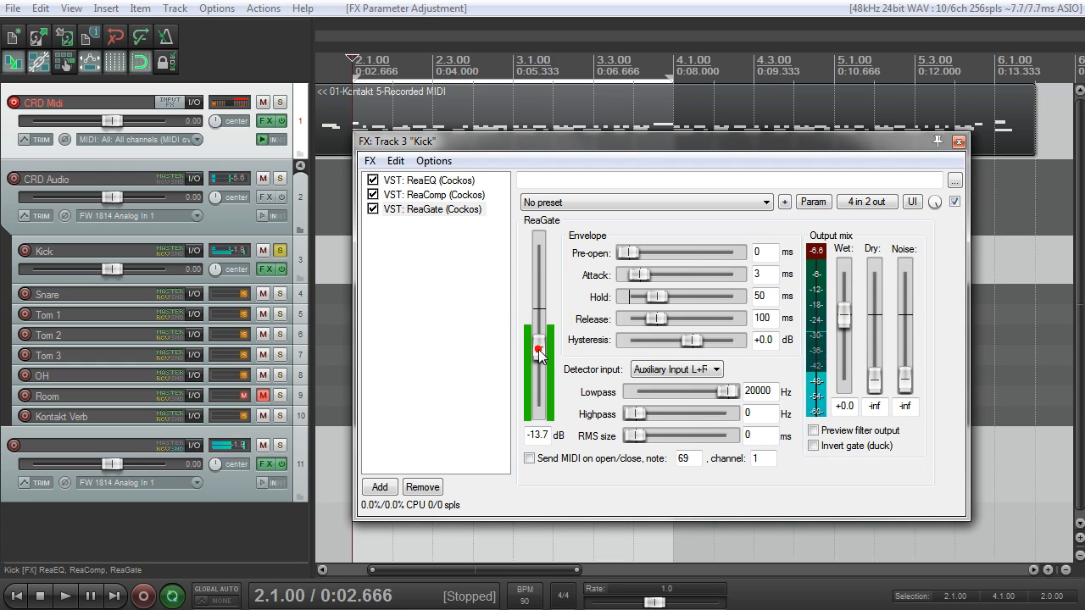
left_click_drag(539, 354, 539, 357)
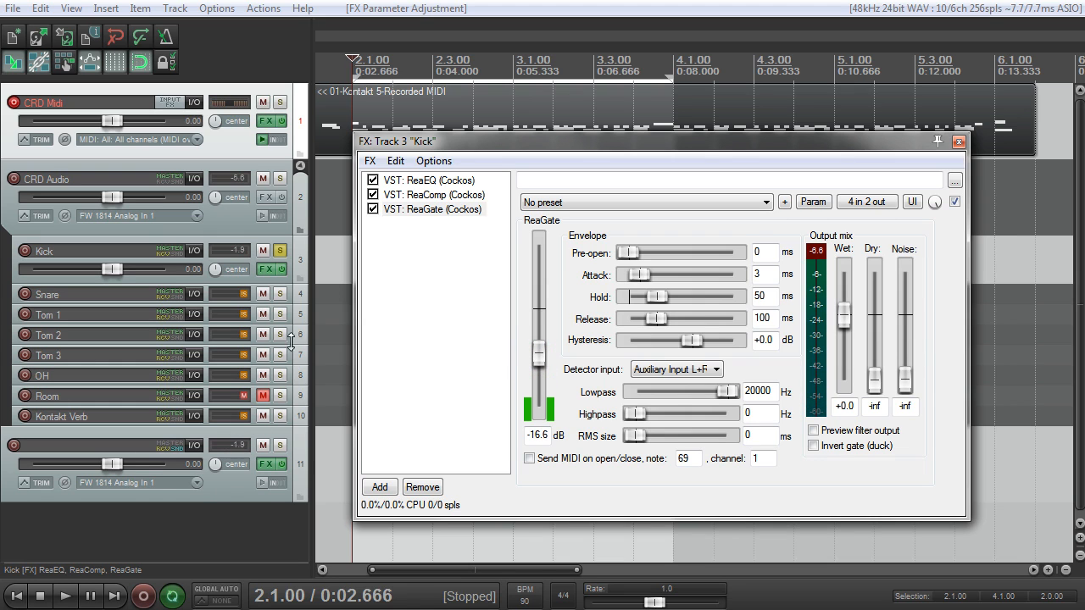
left_click_drag(539, 349, 540, 338)
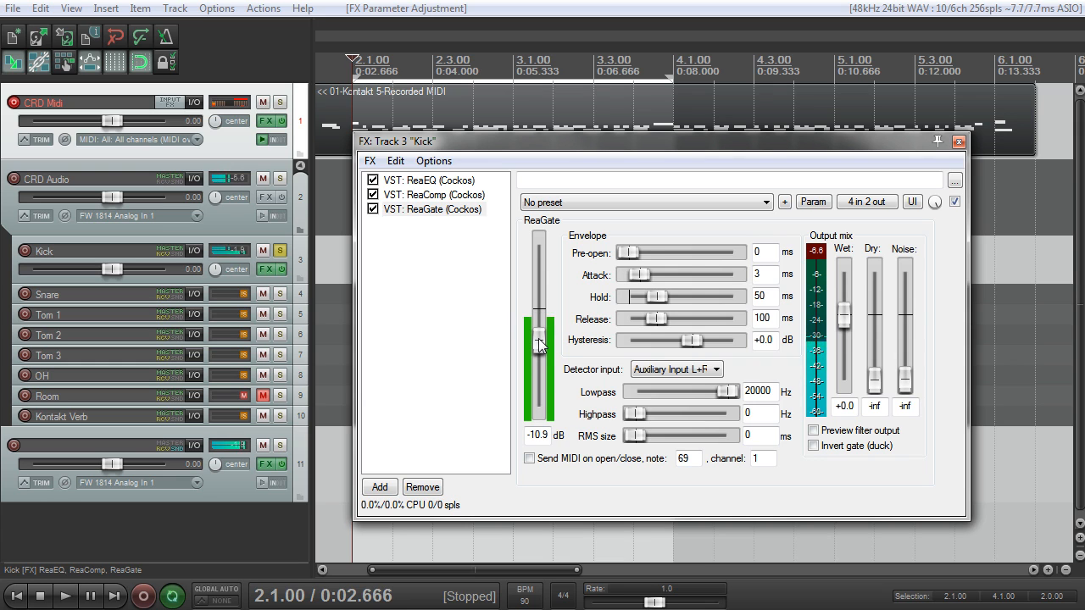
left_click_drag(538, 338, 540, 360)
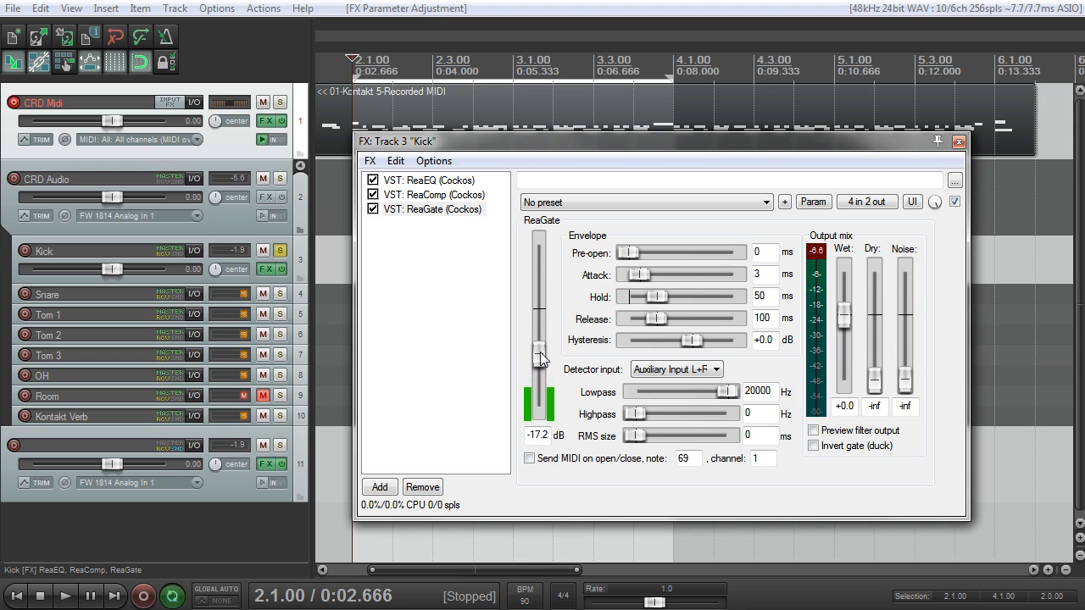
key("space")
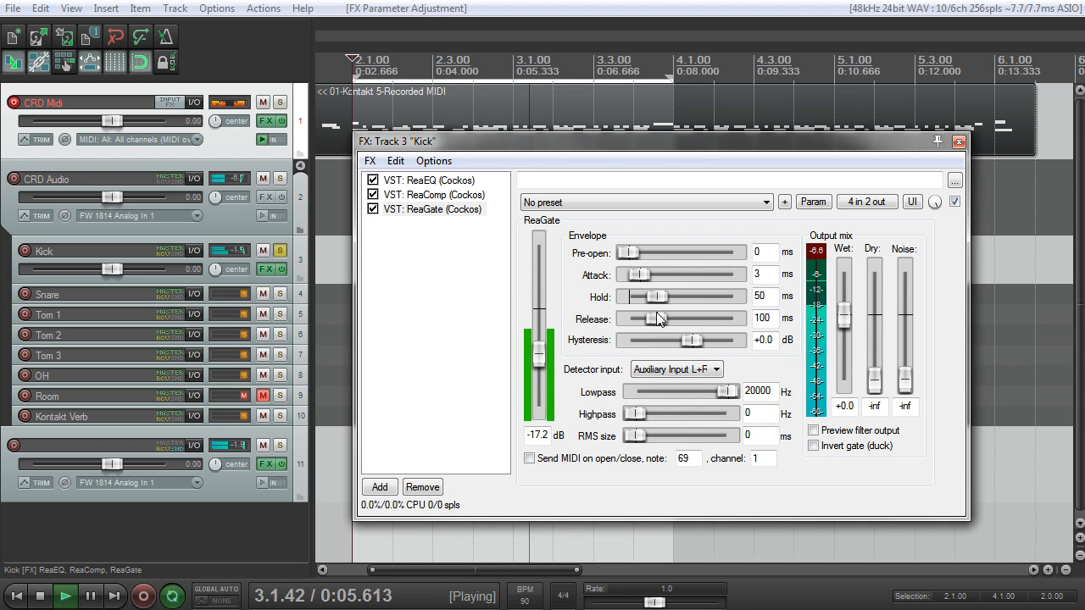
key("space")
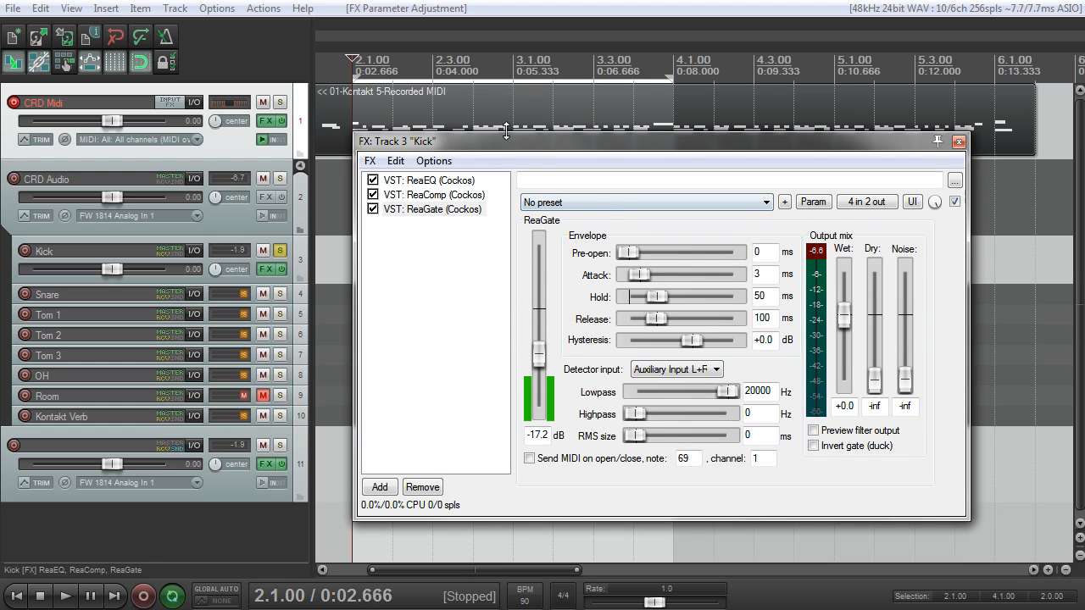
Step: Try a 27 ms hold and release times between 75 and 139 ms on the Kick gate while auditioning it
left_click_drag(498, 144, 497, 162)
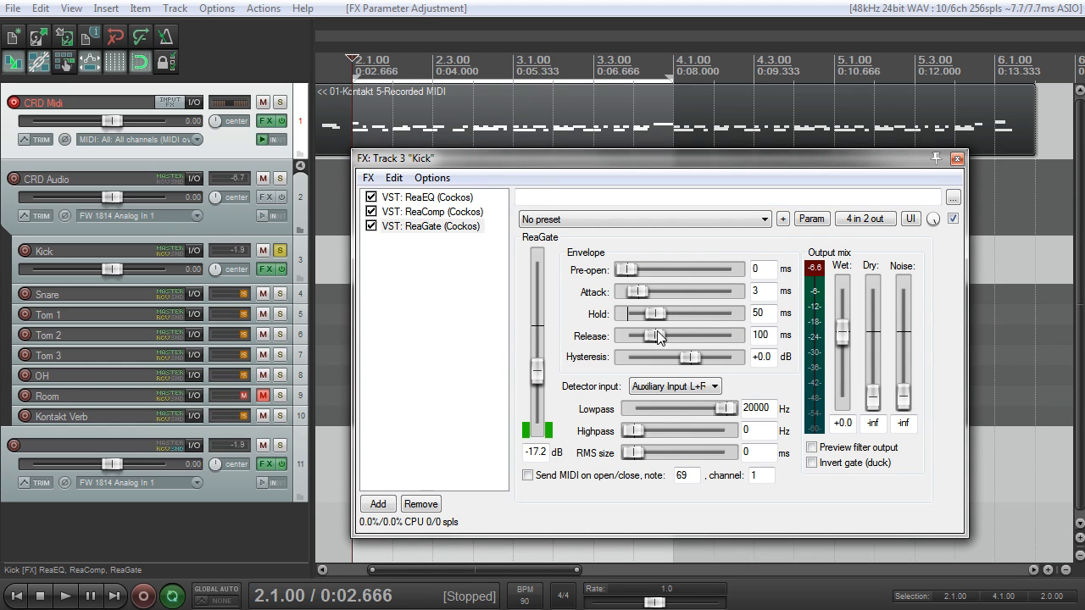
left_click_drag(466, 157, 469, 157)
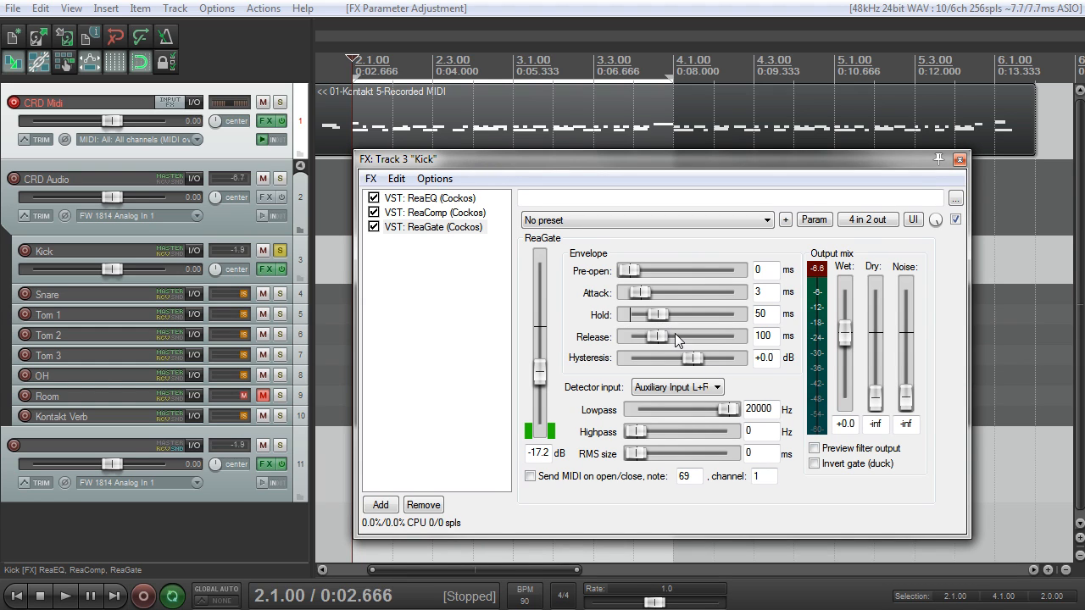
left_click_drag(669, 336, 657, 336)
key("space")
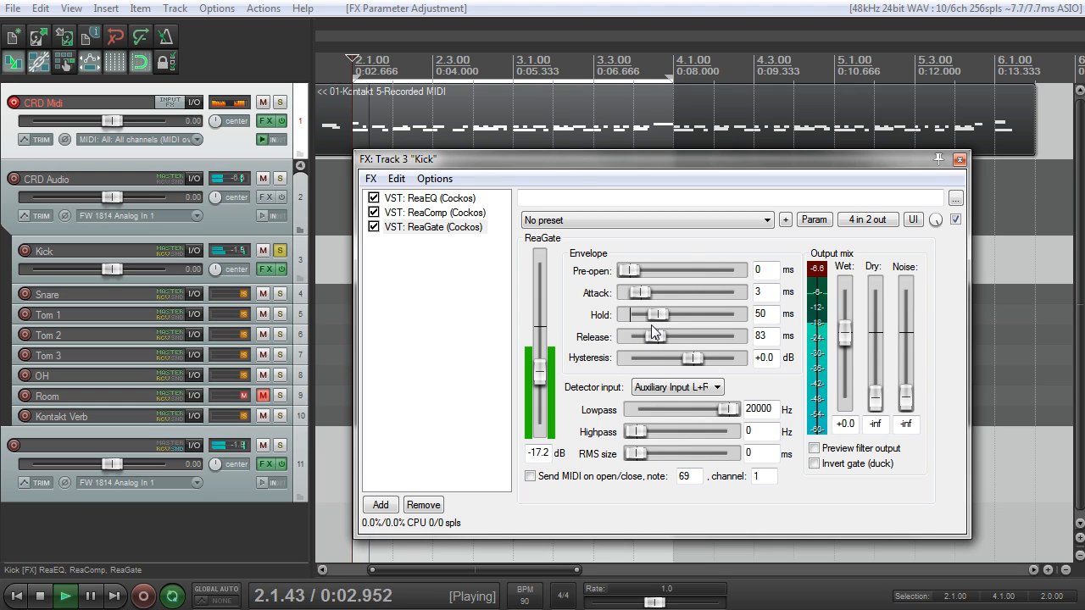
left_click_drag(657, 316, 660, 338)
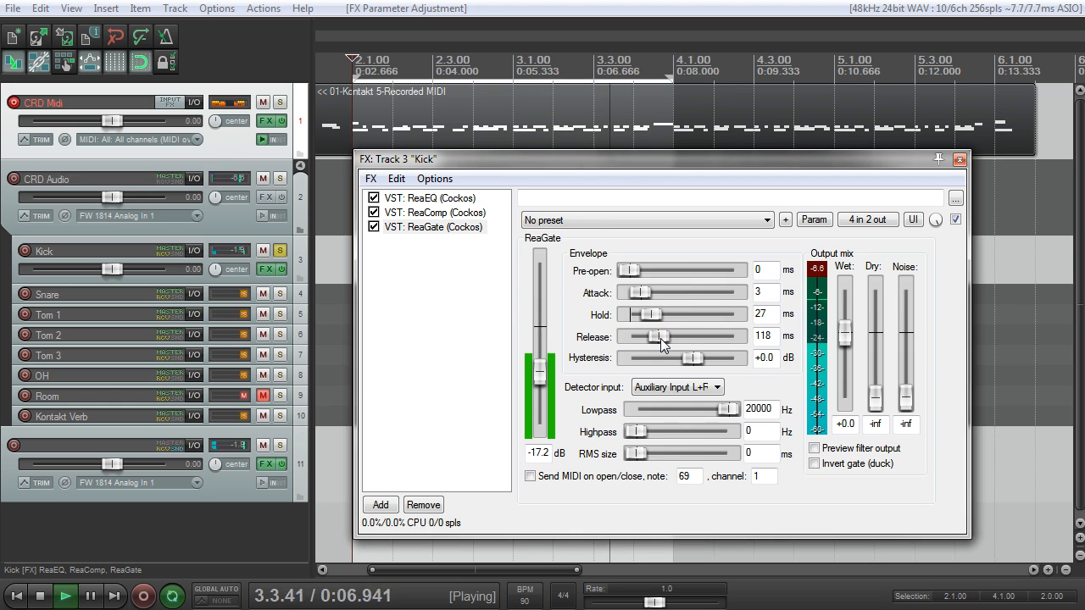
left_click_drag(660, 338, 656, 337)
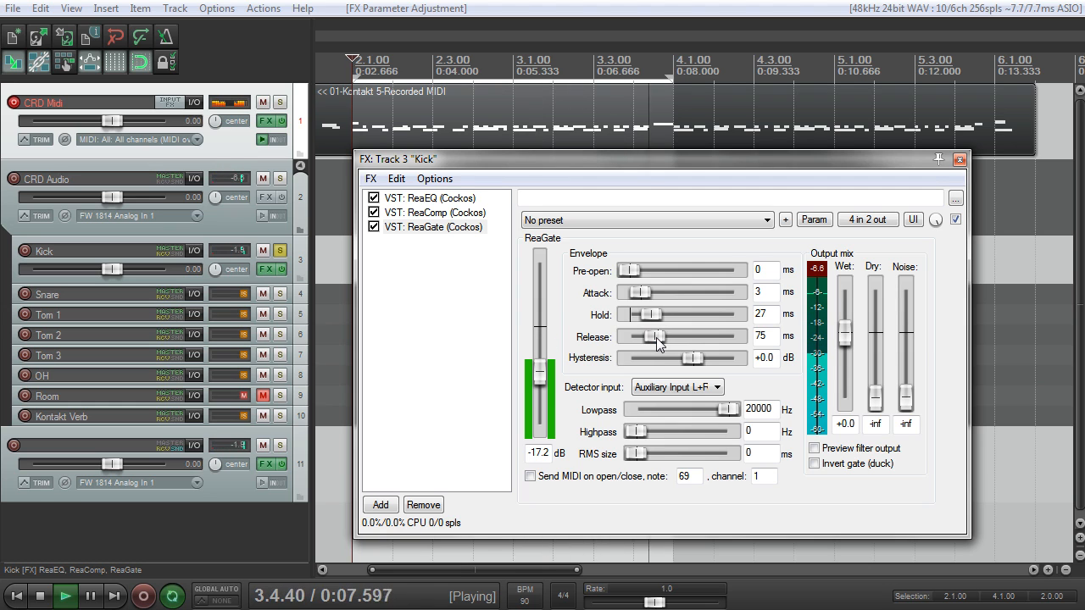
key("space")
left_click_drag(658, 337, 665, 338)
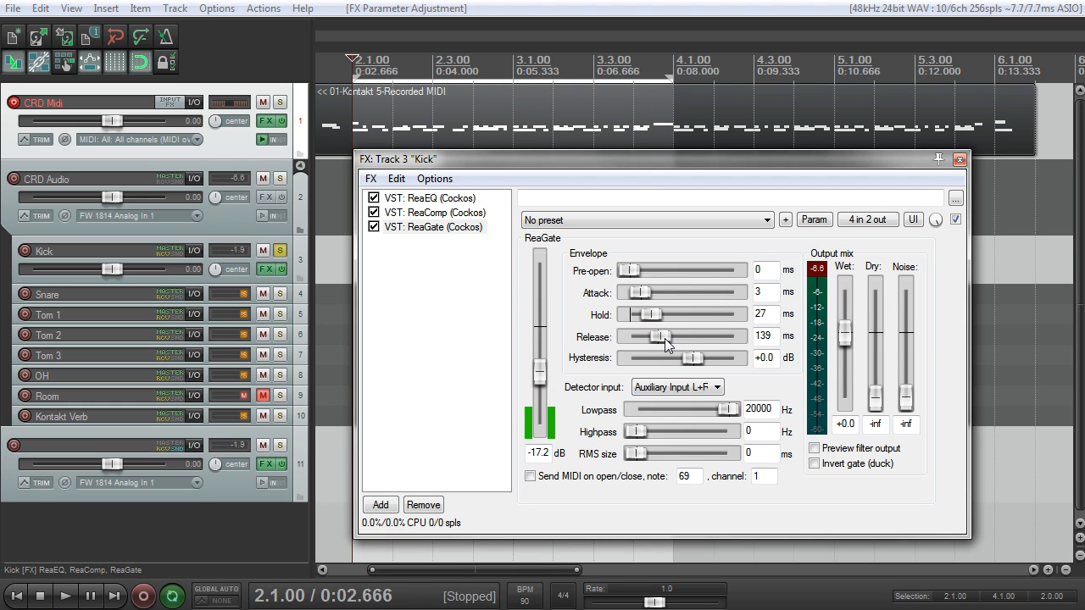
Step: Try a 57 ms hold and 162 ms release on the Kick gate during playback, and stop
key("space")
scroll(664, 338, "up", 3)
scroll(663, 339, "down", 2)
scroll(667, 323, "up", 4)
scroll(667, 323, "down", 2)
scroll(668, 324, "up", 2)
scroll(668, 324, "down", 1)
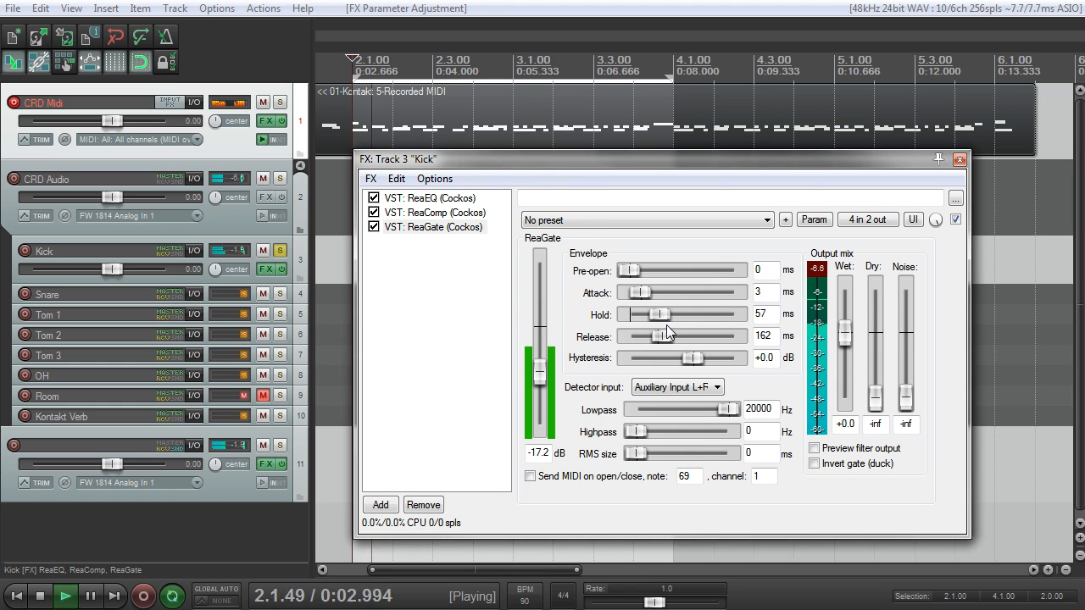
key("space")
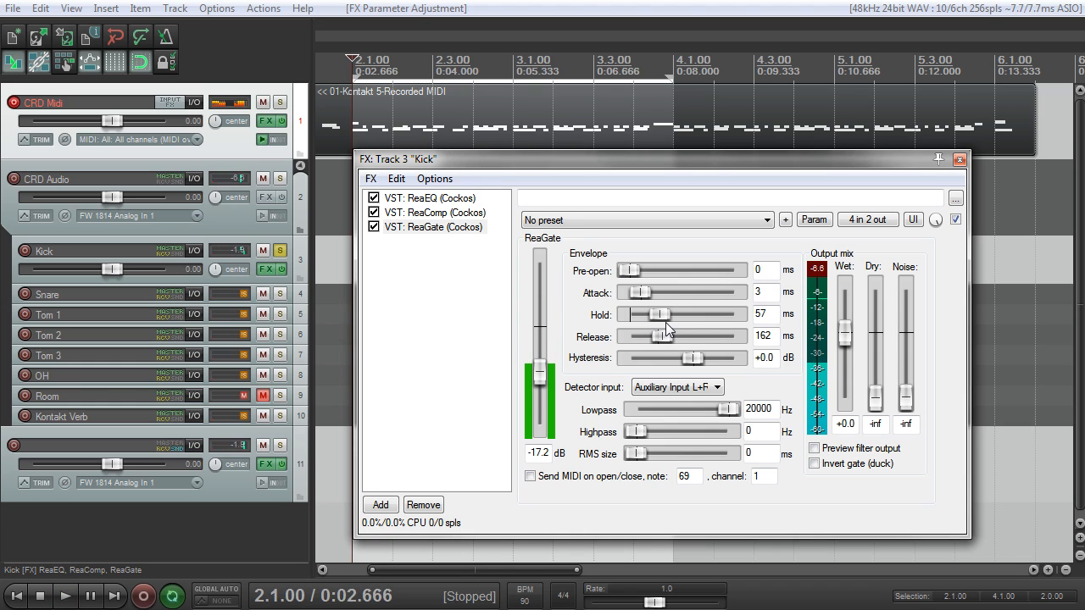
Step: Set the Kick gate's hold to 69 ms and release to 188 ms, then unsolo the Kick and audition it in the mix
scroll(656, 315, "up", 2)
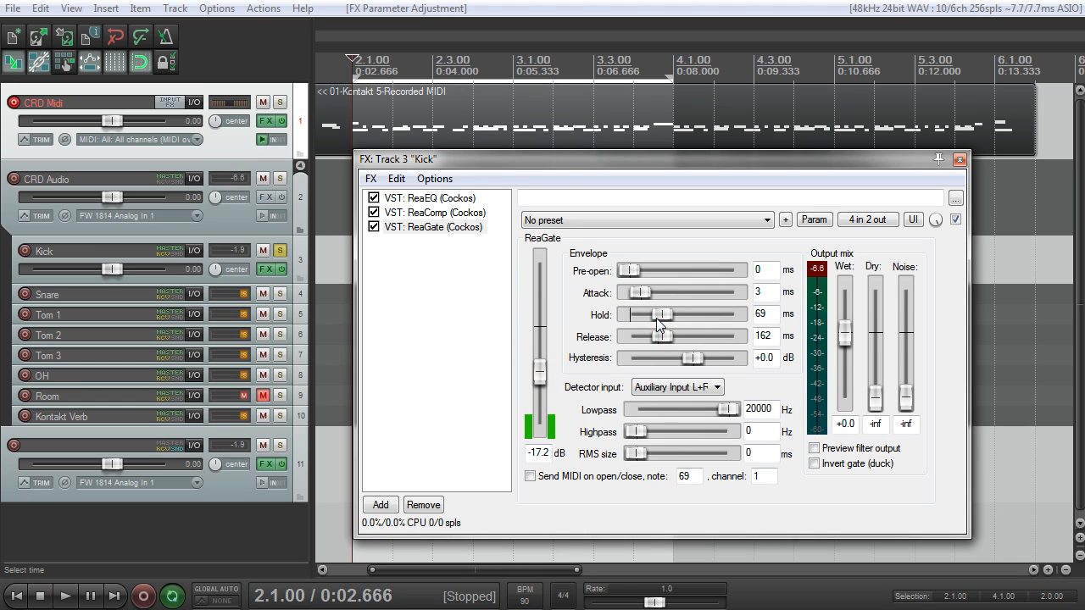
scroll(667, 339, "up", 3)
scroll(665, 339, "down", 3)
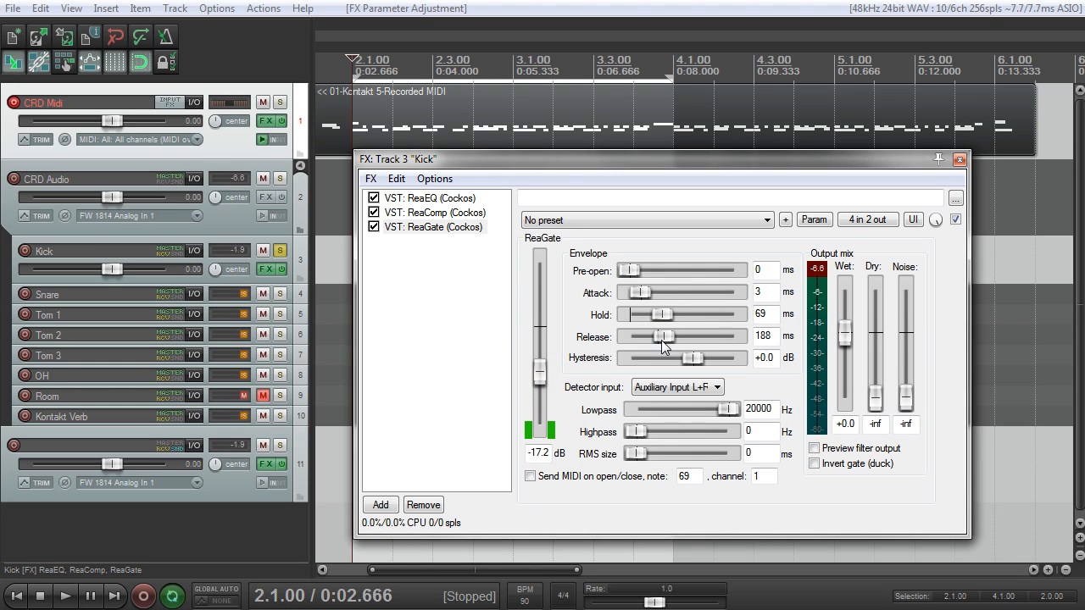
key("space")
left_click(280, 250)
left_click_drag(499, 163, 532, 151)
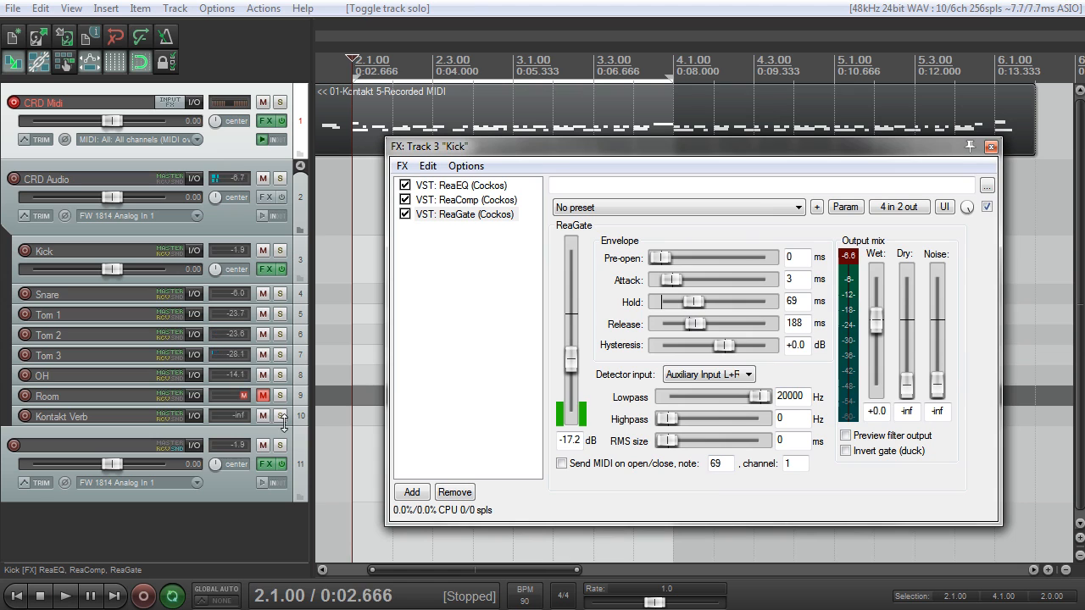
Step: Audition the full drum mix with the Kick track's effects enabled and bypassed, then enable them again
key("space")
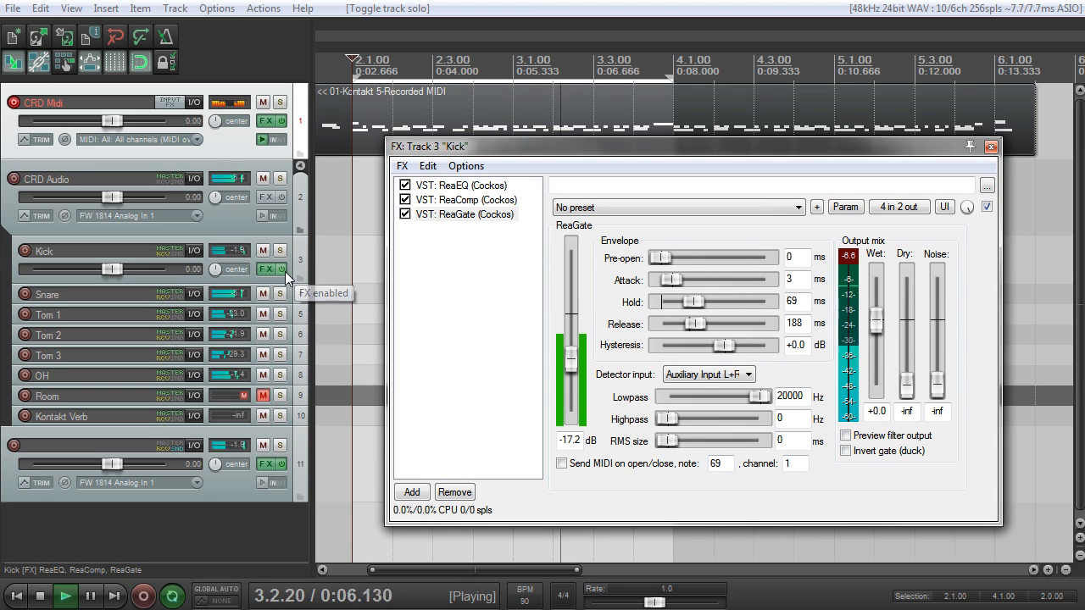
key("space")
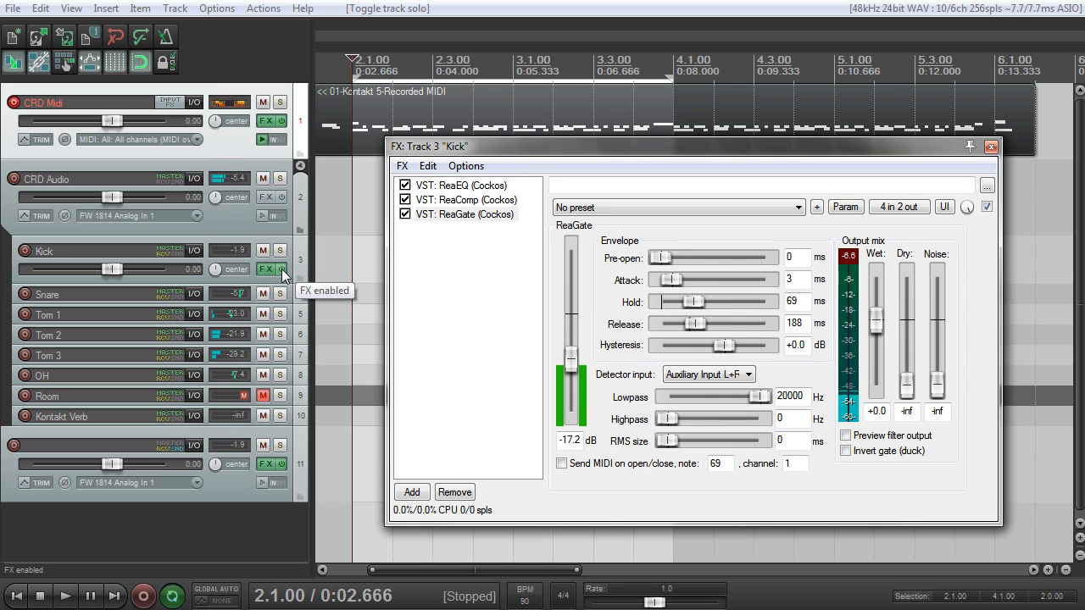
left_click(281, 269)
key("space")
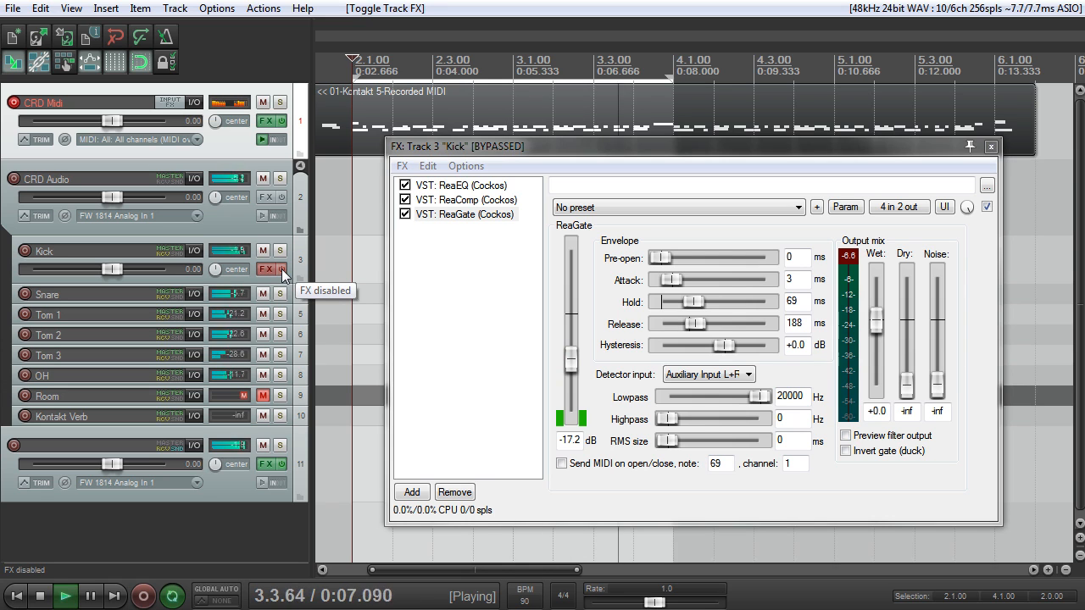
left_click(282, 268)
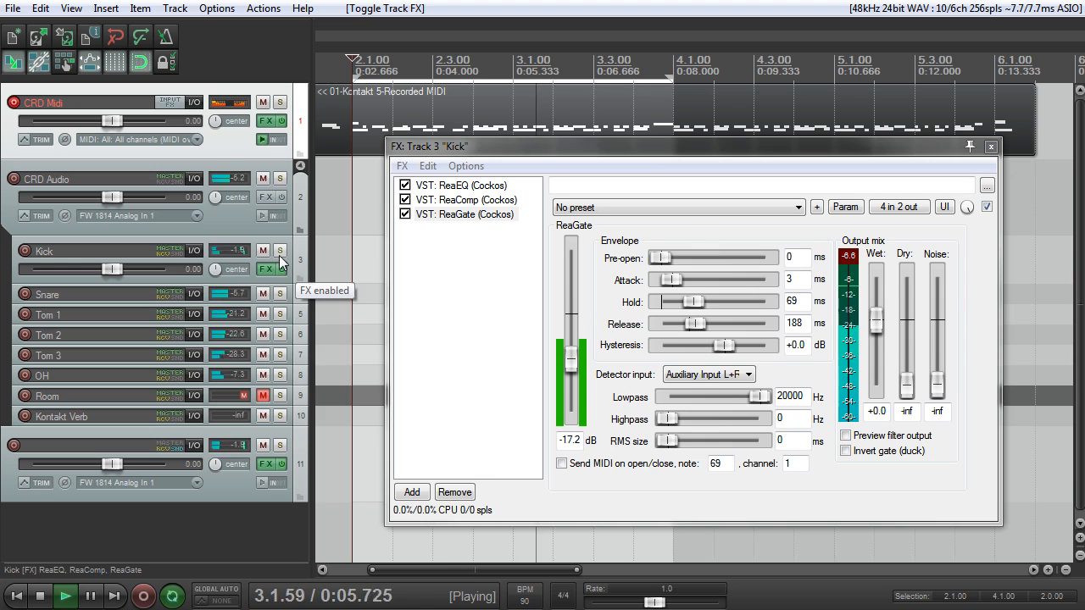
Step: Solo the Kick and compare its sound with the effects chain bypassed and enabled during playback, and stop
left_click(280, 252)
left_click(281, 269)
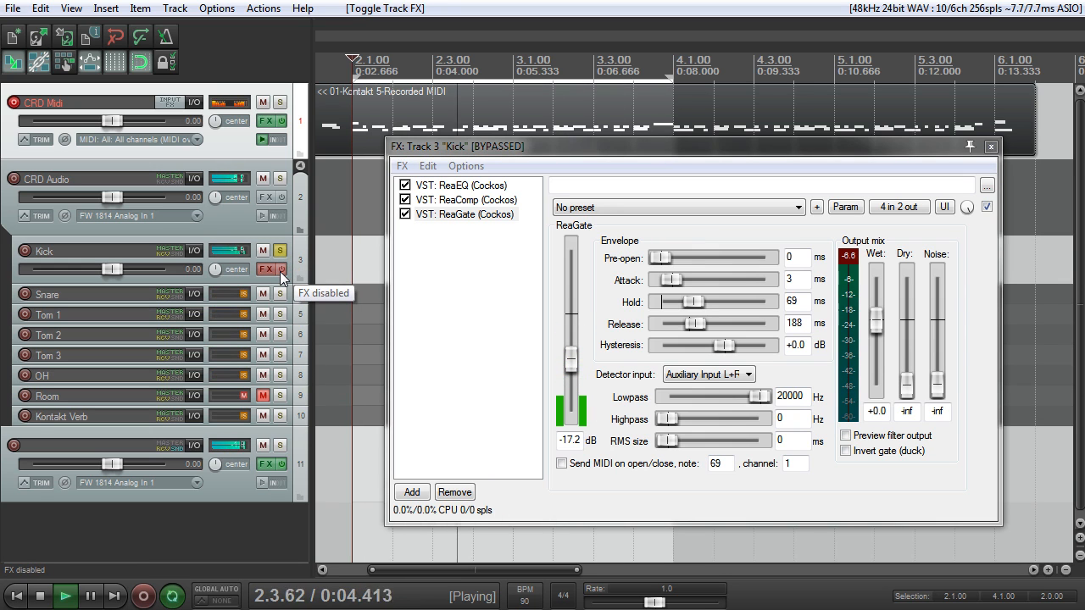
left_click(280, 270)
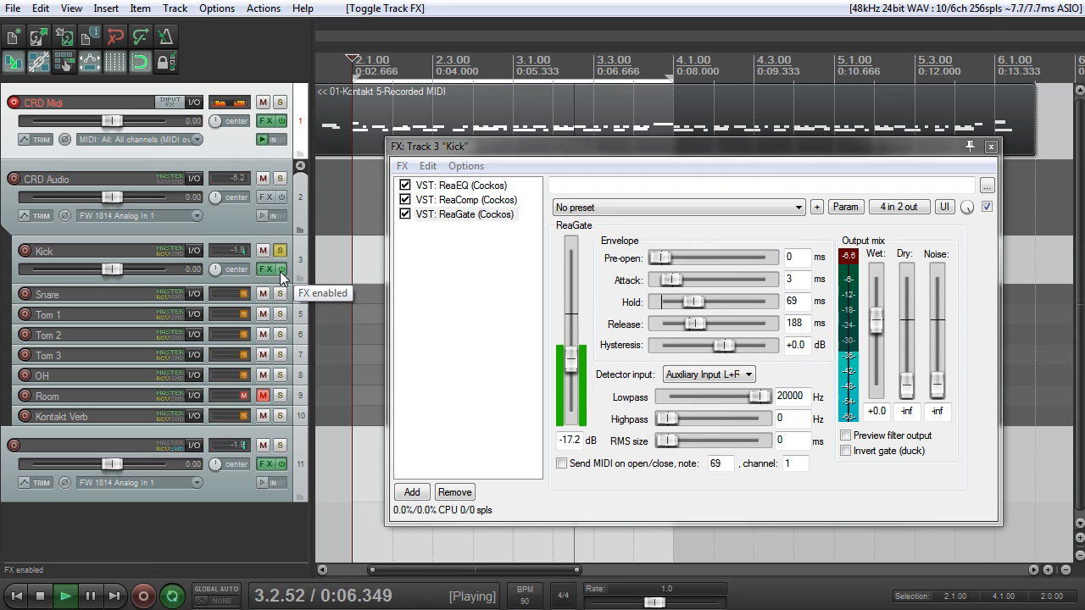
key("space")
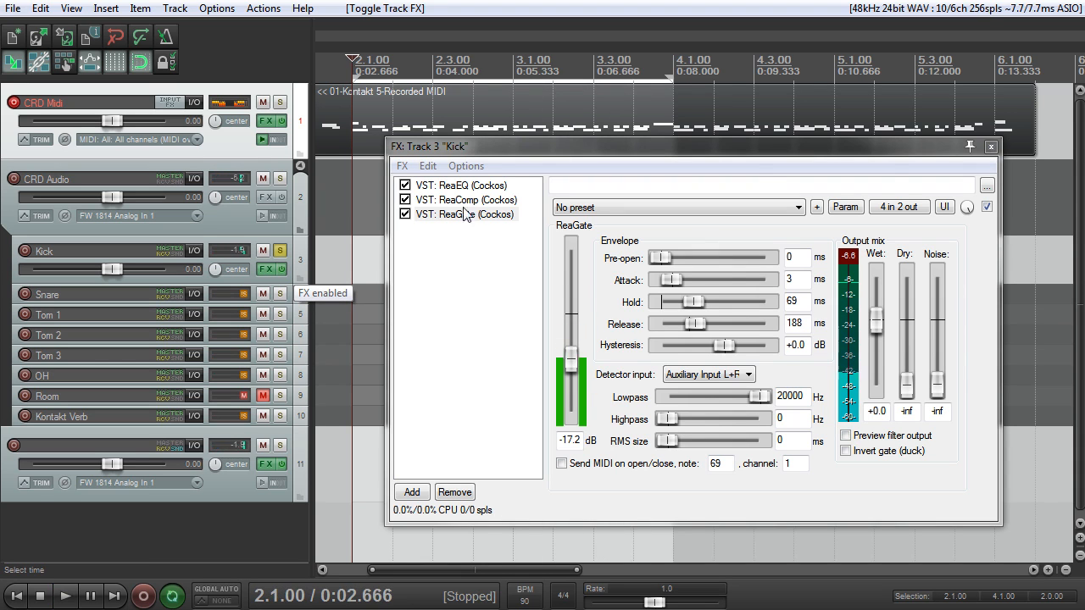
Step: Close the Kick effects window, unsolo the Kick, and briefly play the full mix from 2.2.00
left_click(990, 148)
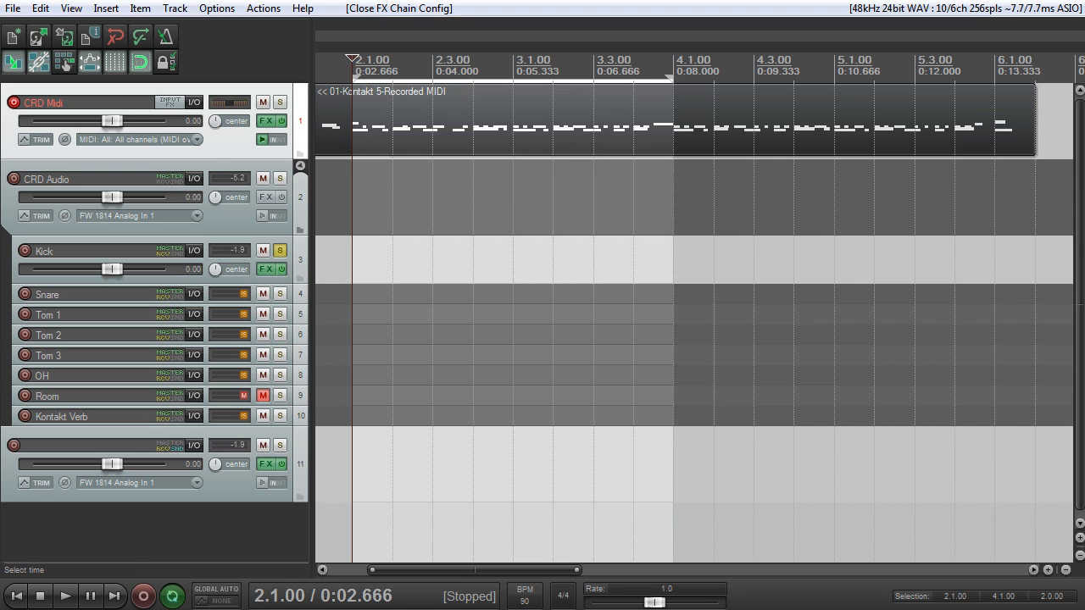
left_click(280, 251)
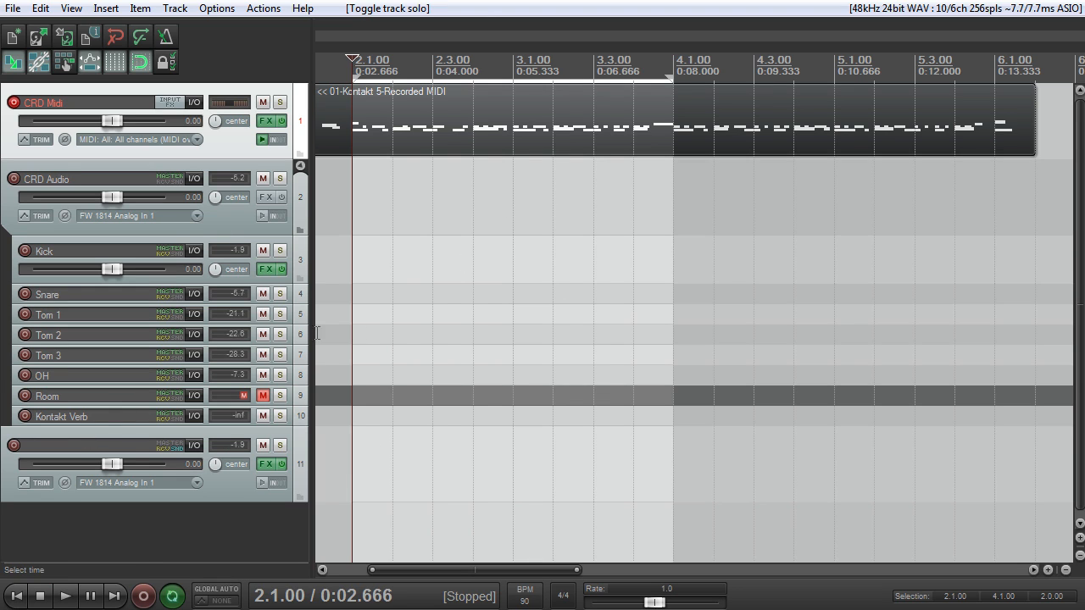
left_click(392, 63)
key("space")
key("space")
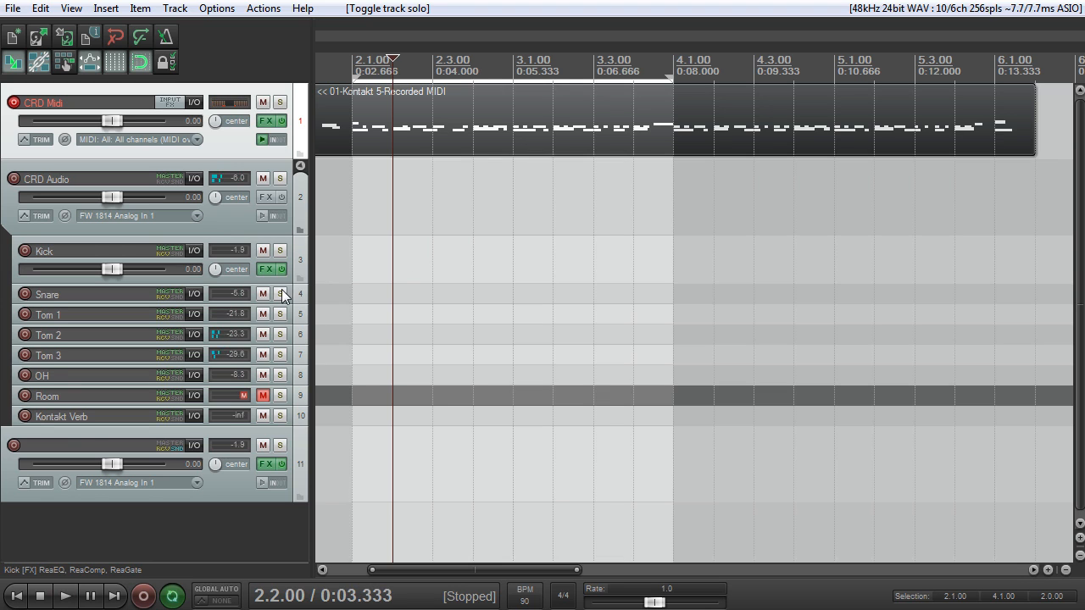
Step: Make the Kick track slightly taller and go through the tracks from CRD Audio down to Tom 3, selecting them individually
left_click_drag(281, 283, 280, 289)
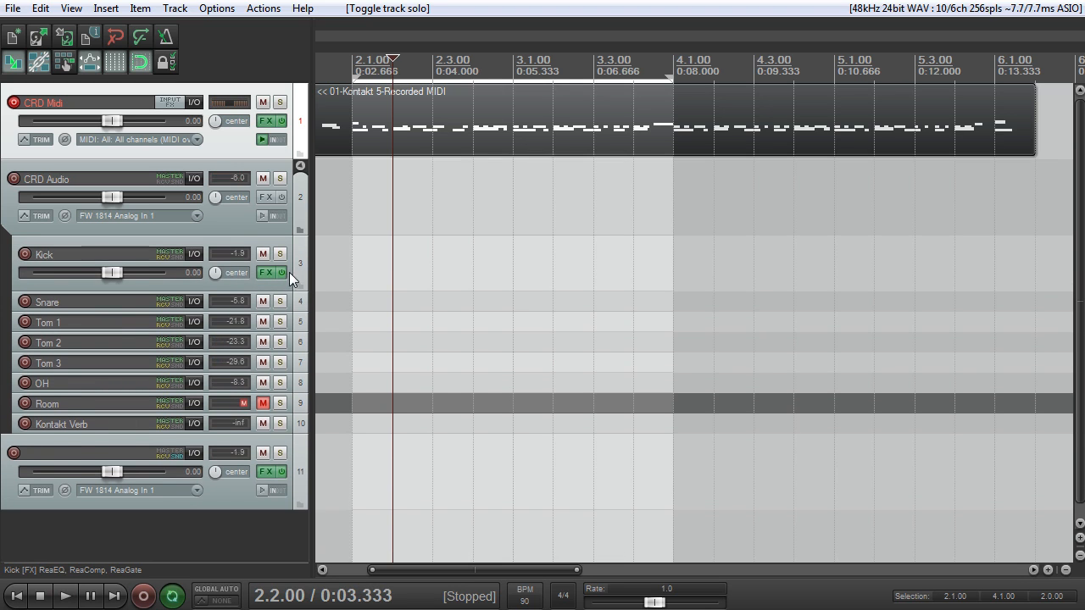
left_click(120, 178)
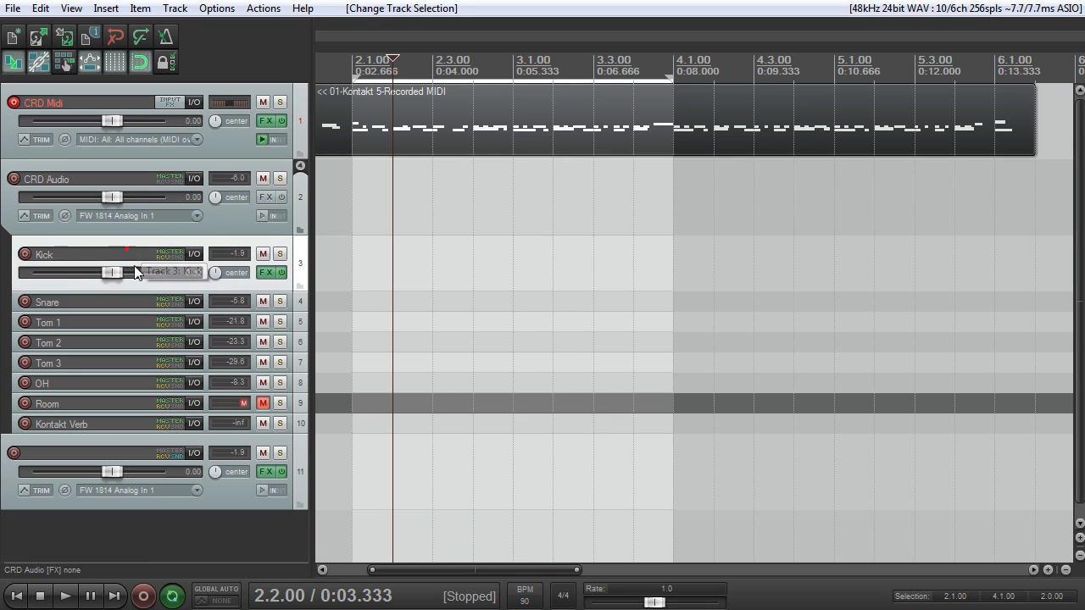
left_click(12, 307)
left_click(15, 324)
left_click(17, 345)
left_click(19, 362)
left_click(18, 362)
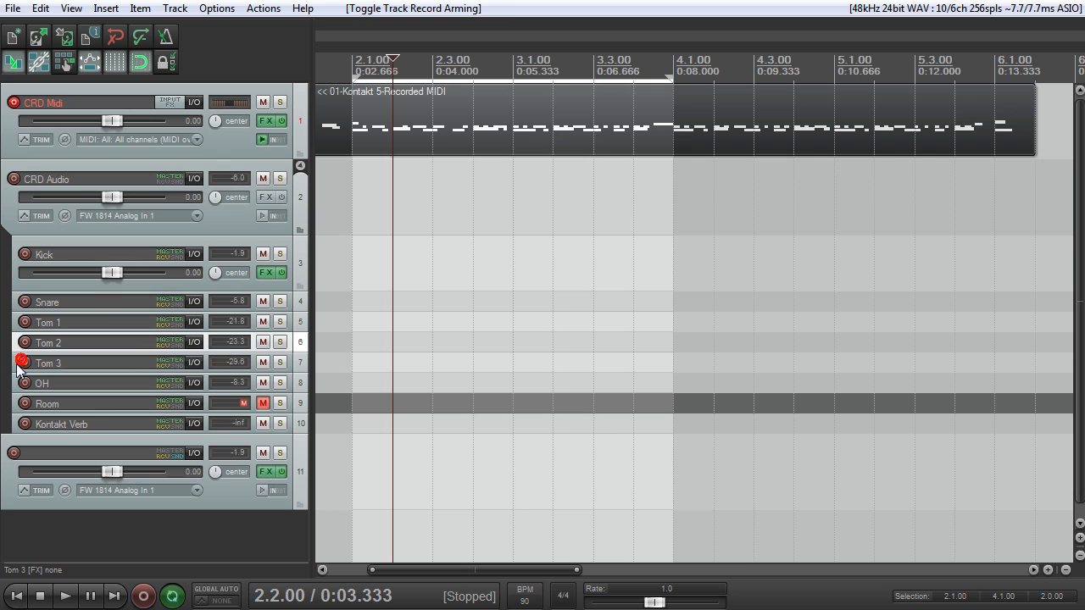
left_click(14, 364)
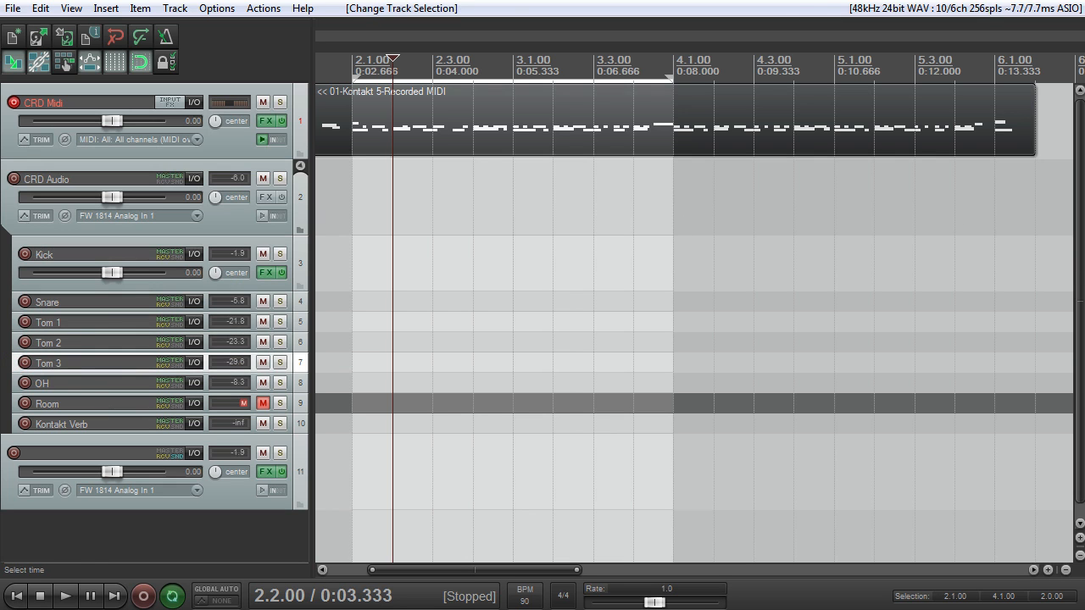